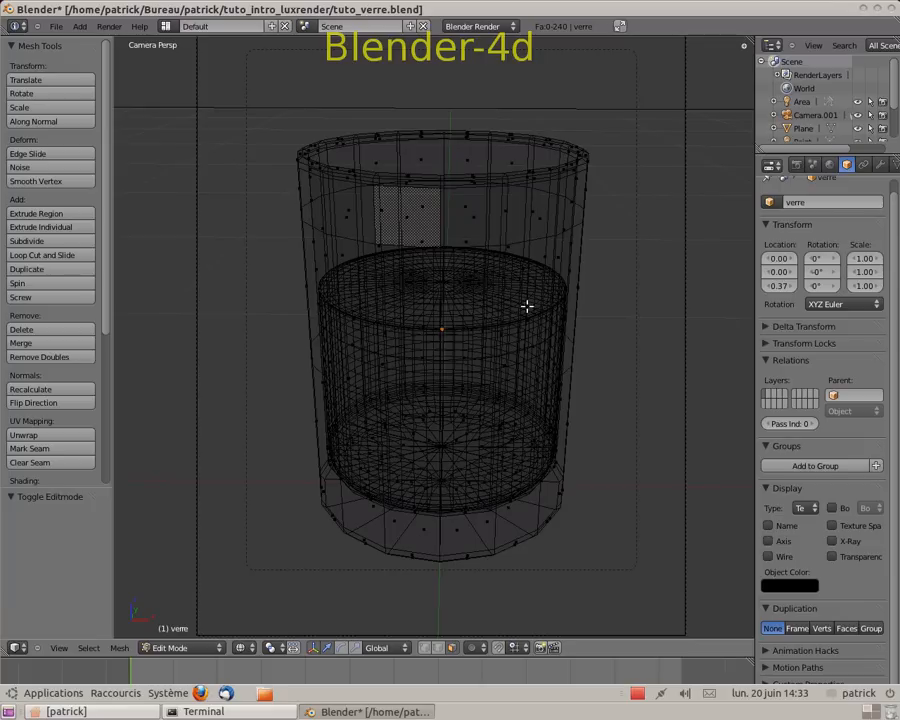
Select the liquide object and inspect its mesh in Edit Mode, returning to Object Mode.
{"action": "key", "text": "Tab"}
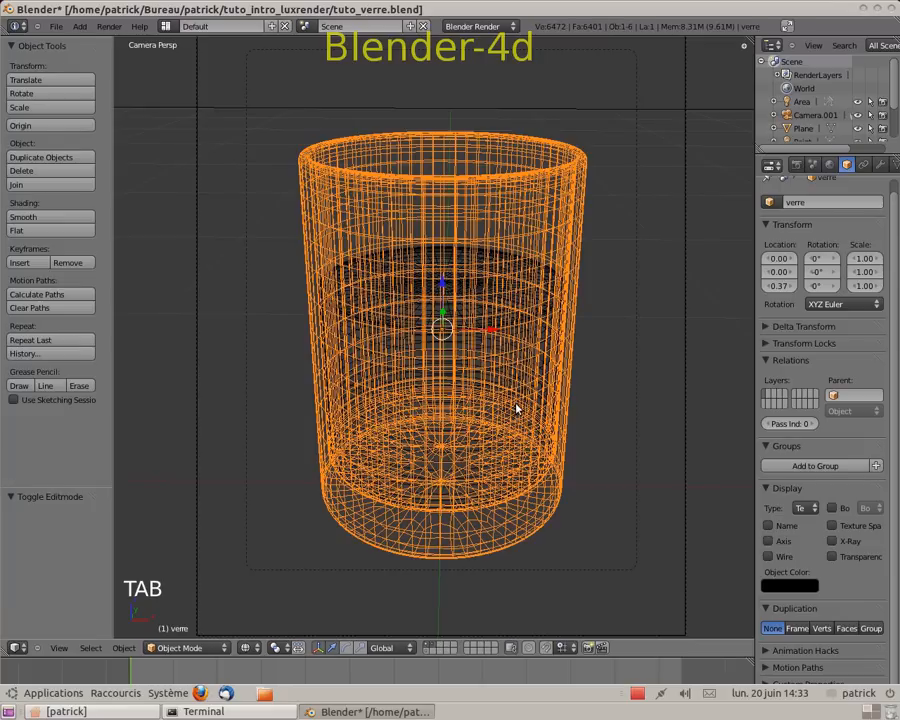
{"action": "right_click", "coordinate": [517, 408]}
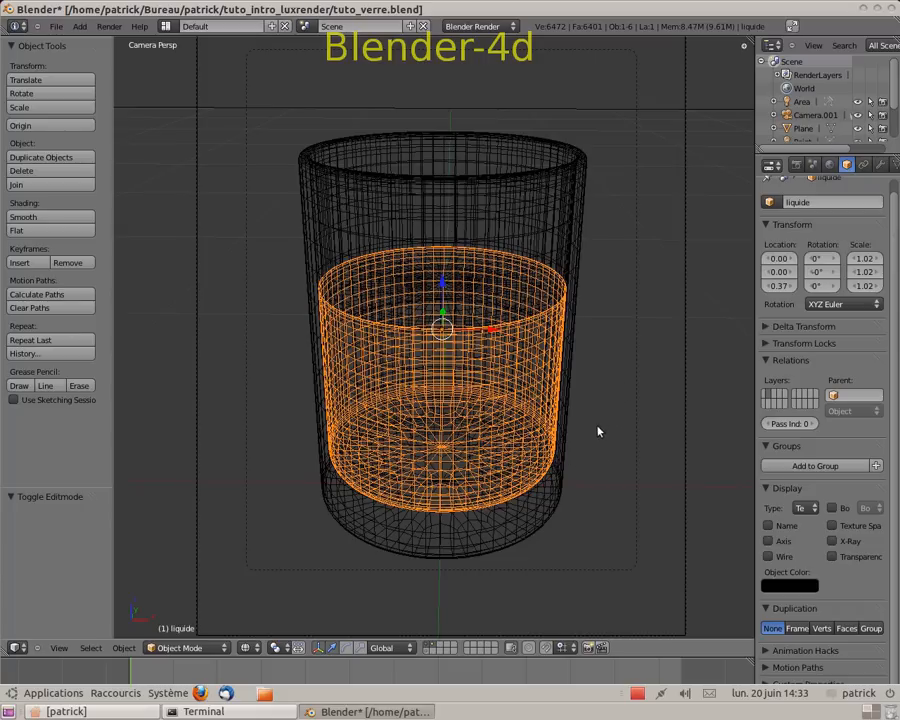
{"action": "key", "text": "Tab"}
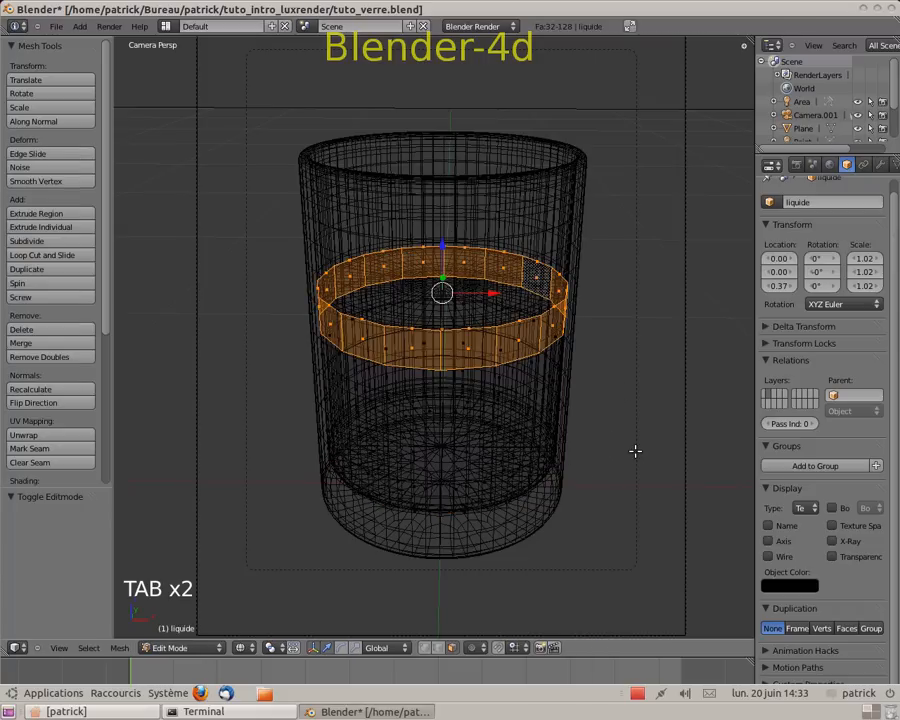
{"action": "key", "text": "Tab"}
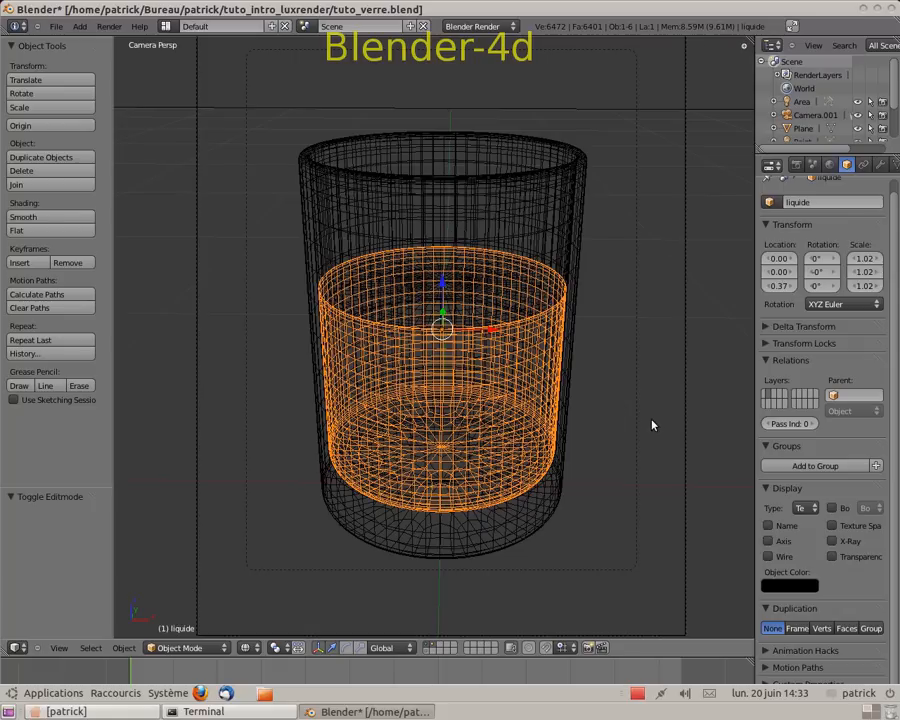
Show the 3D view's properties region and select all faces of the liquide mesh in Edit Mode.
{"action": "key", "text": "n"}
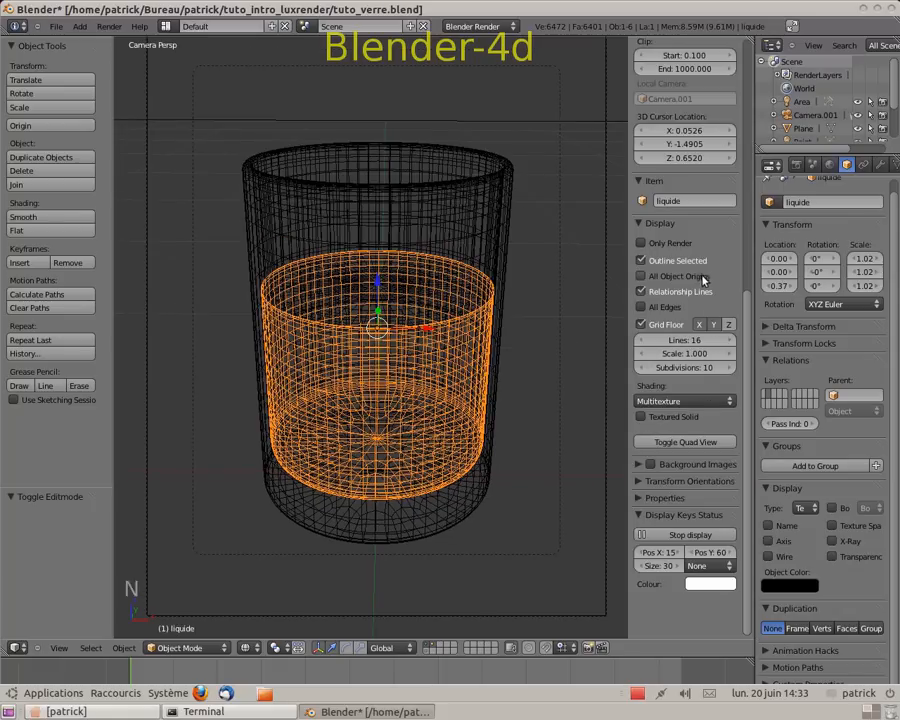
{"action": "scroll", "coordinate": [704, 355], "scroll_direction": "up", "scroll_amount": 5}
{"action": "scroll", "coordinate": [704, 355], "scroll_direction": "up", "scroll_amount": 6}
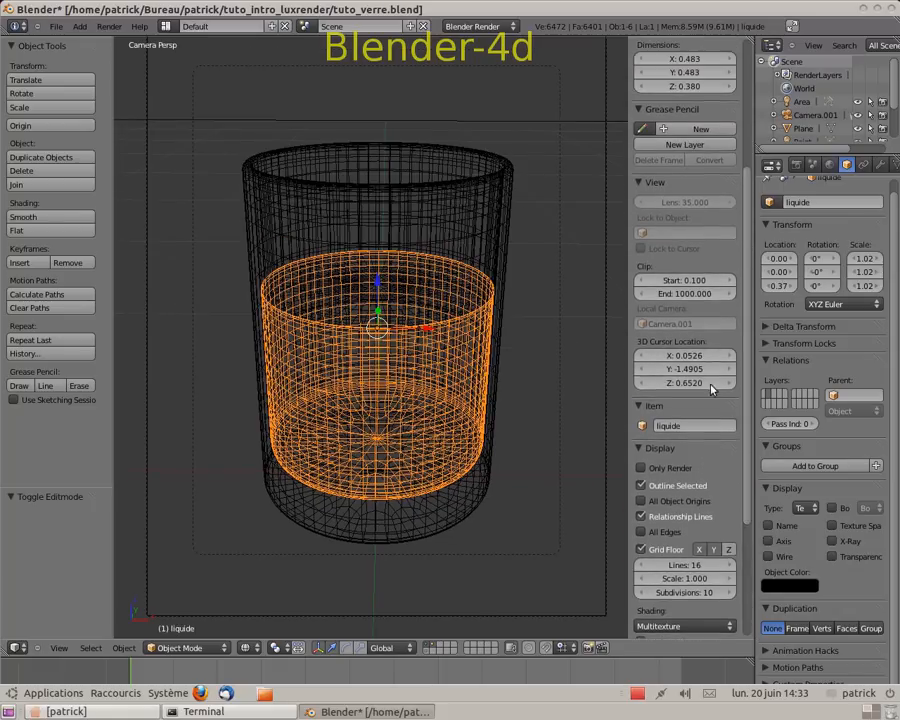
{"action": "scroll", "coordinate": [697, 361], "scroll_direction": "down", "scroll_amount": 5}
{"action": "scroll", "coordinate": [697, 361], "scroll_direction": "up", "scroll_amount": 5}
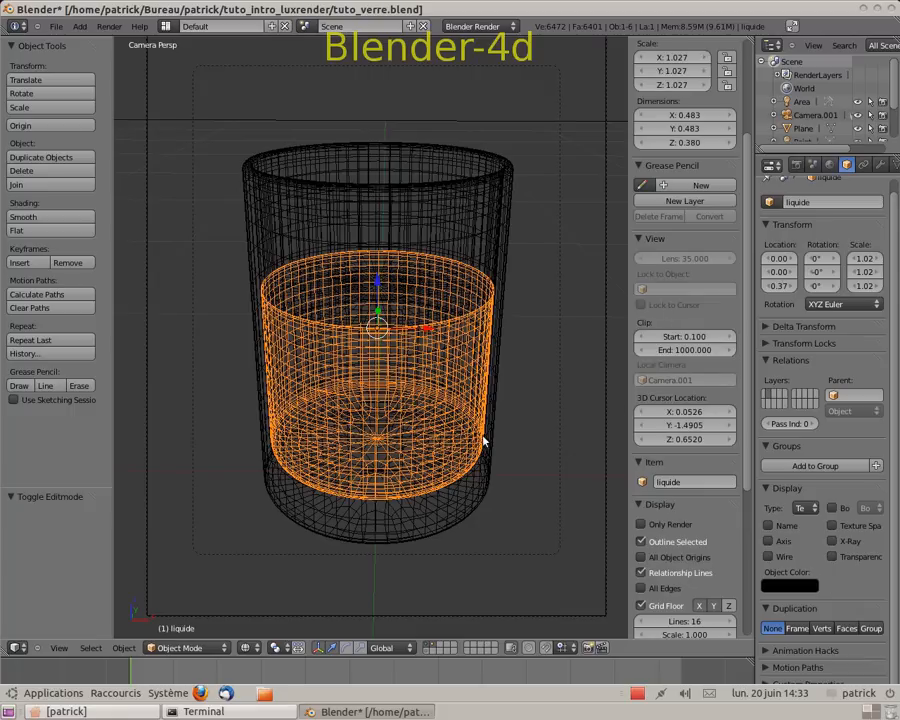
{"action": "key", "text": "Tab"}
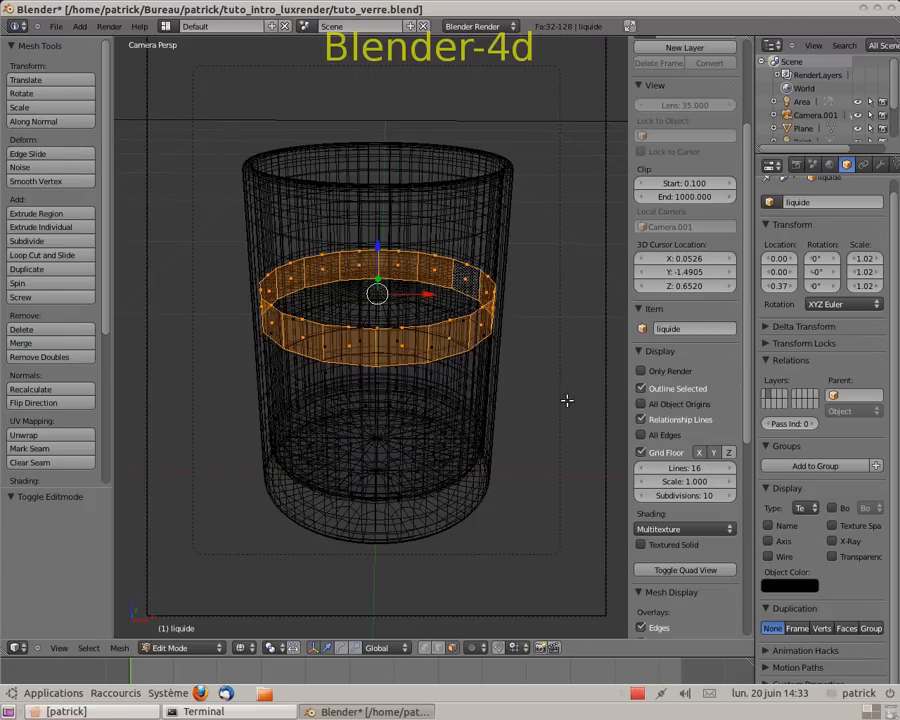
{"action": "key", "text": "a"}
{"action": "key", "text": "a"}
{"action": "key", "text": "a"}
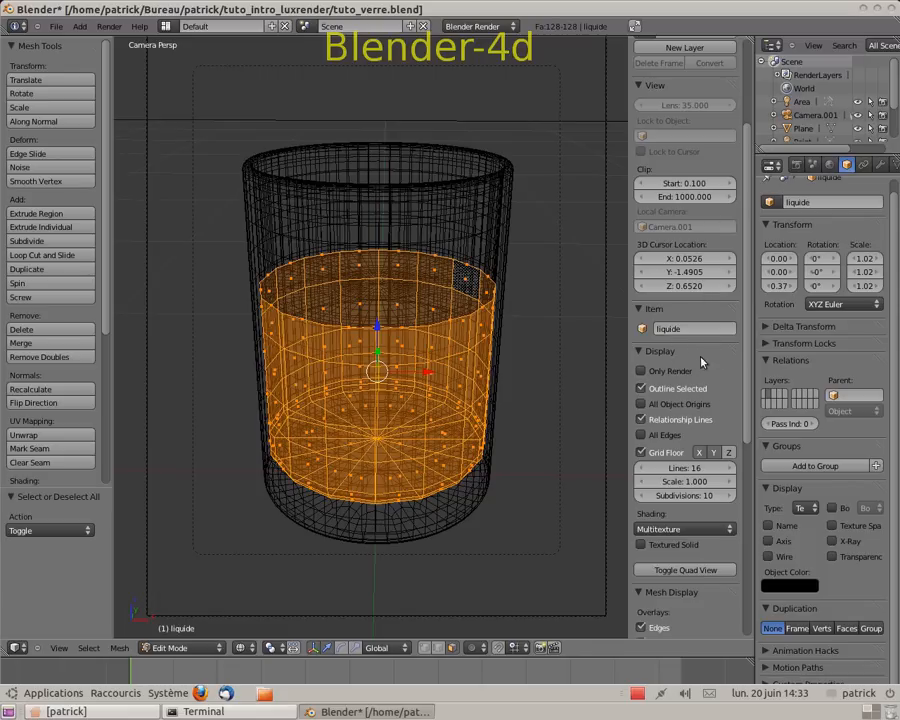
Display the face normals on the liquide mesh and set the normal size to 0.11.
{"action": "scroll", "coordinate": [700, 380], "scroll_direction": "down", "scroll_amount": 2}
{"action": "scroll", "coordinate": [703, 384], "scroll_direction": "down", "scroll_amount": 10}
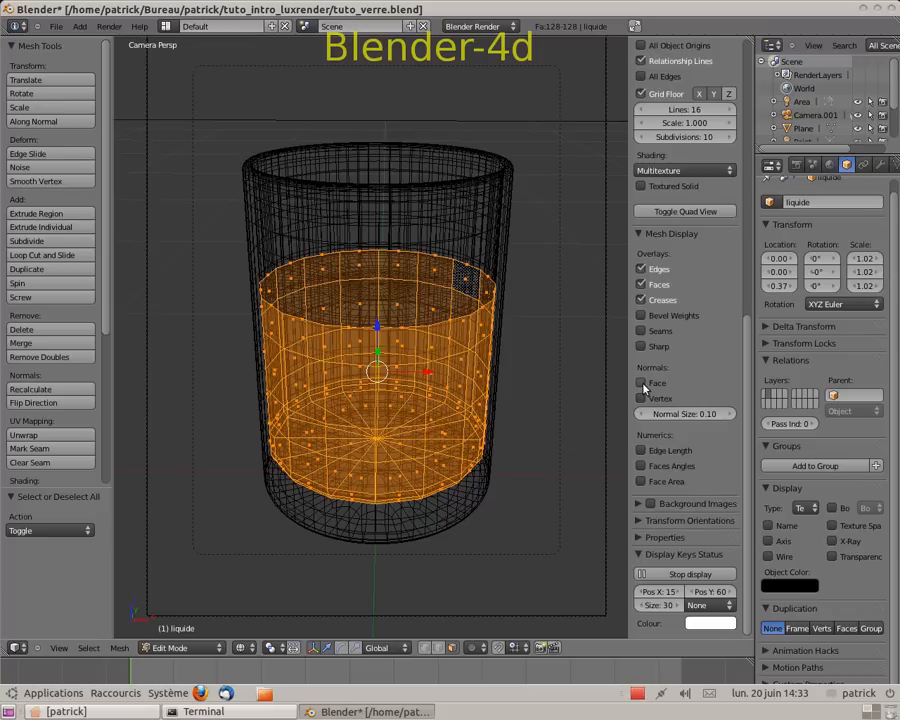
{"action": "left_click", "coordinate": [641, 385]}
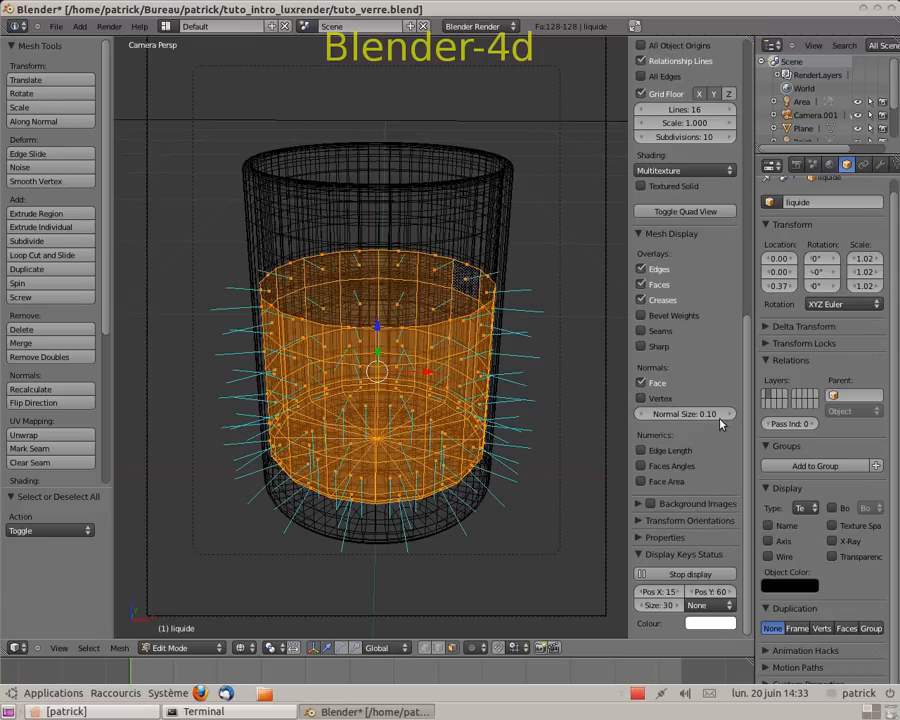
{"action": "left_click_drag", "start_coordinate": [697, 420], "coordinate": [692, 426]}
Recalculate the liquide mesh's normals, flip their direction inward and back outward, and leave Edit Mode.
{"action": "left_click", "coordinate": [38, 391]}
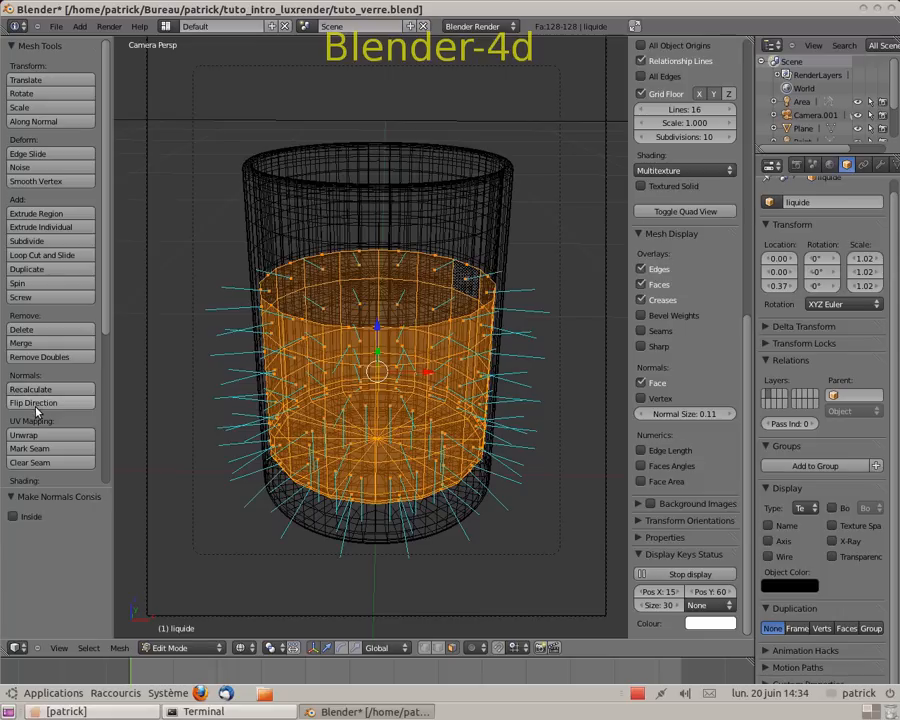
{"action": "left_click", "coordinate": [36, 405]}
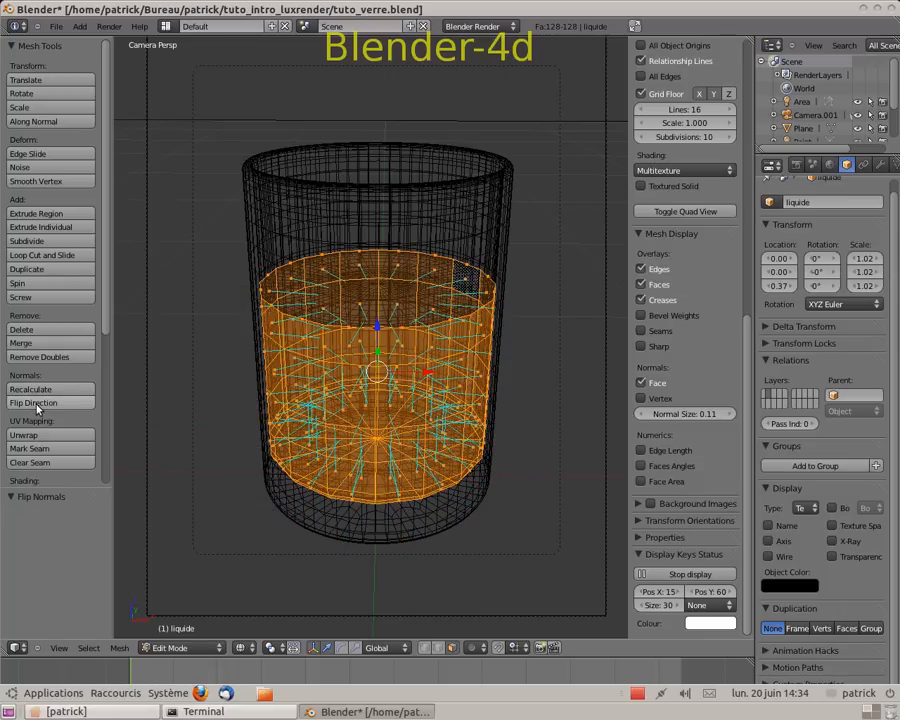
{"action": "left_click", "coordinate": [37, 404]}
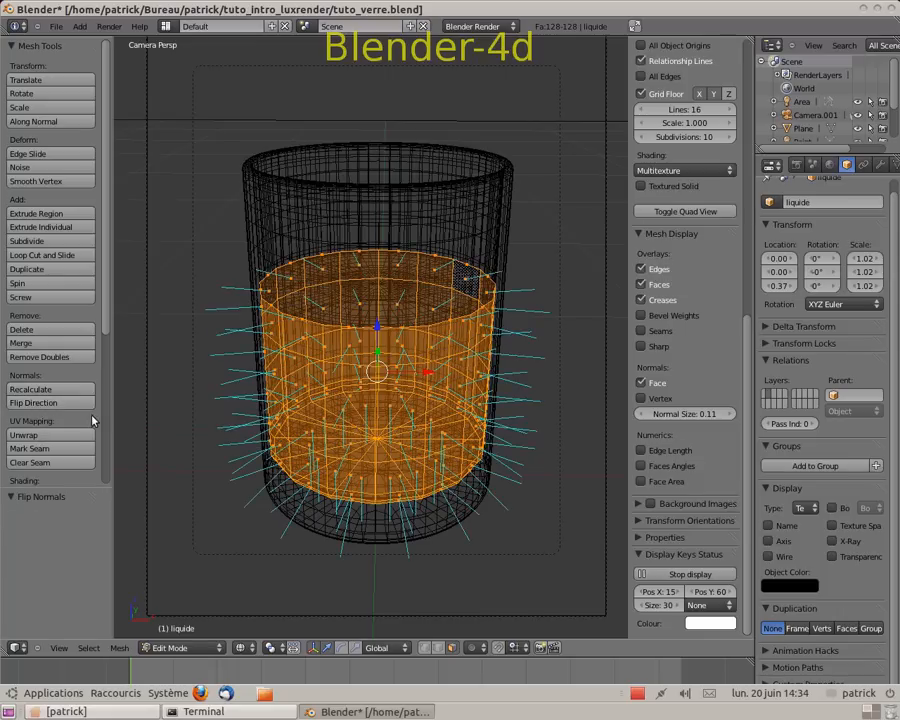
{"action": "key", "text": "Tab"}
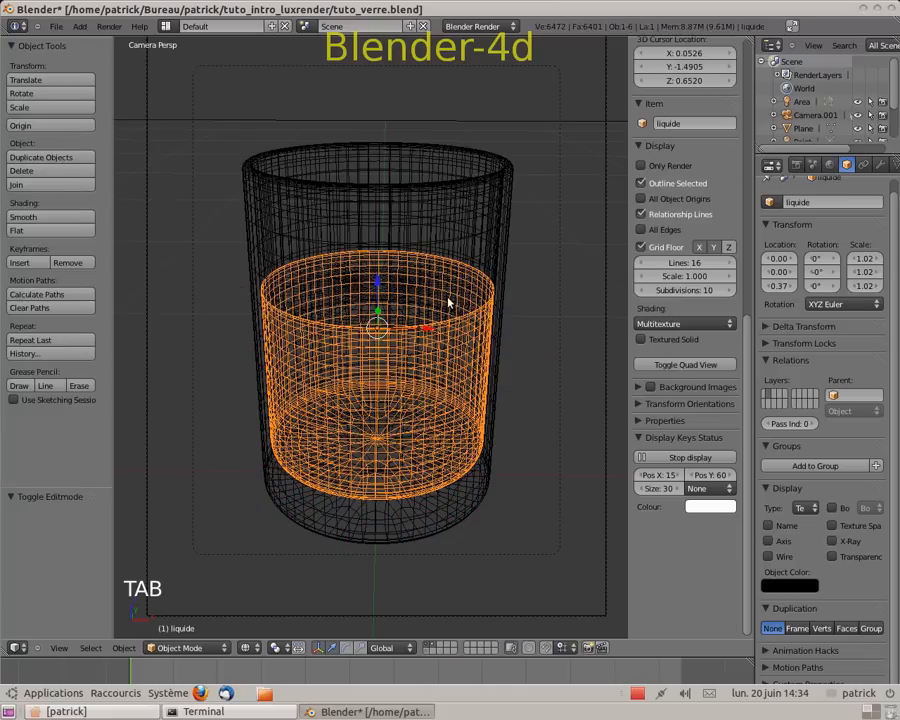
Inspect the face normals of the liquide.001 surface disc in Edit Mode.
{"action": "right_click", "coordinate": [446, 301]}
{"action": "right_click", "coordinate": [455, 305]}
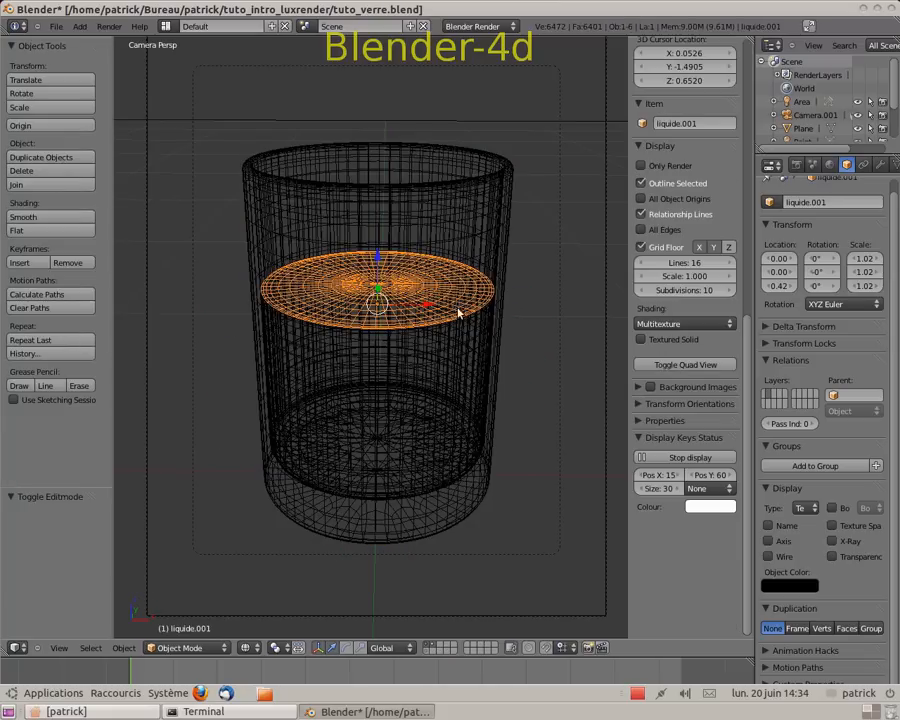
{"action": "key", "text": "Tab"}
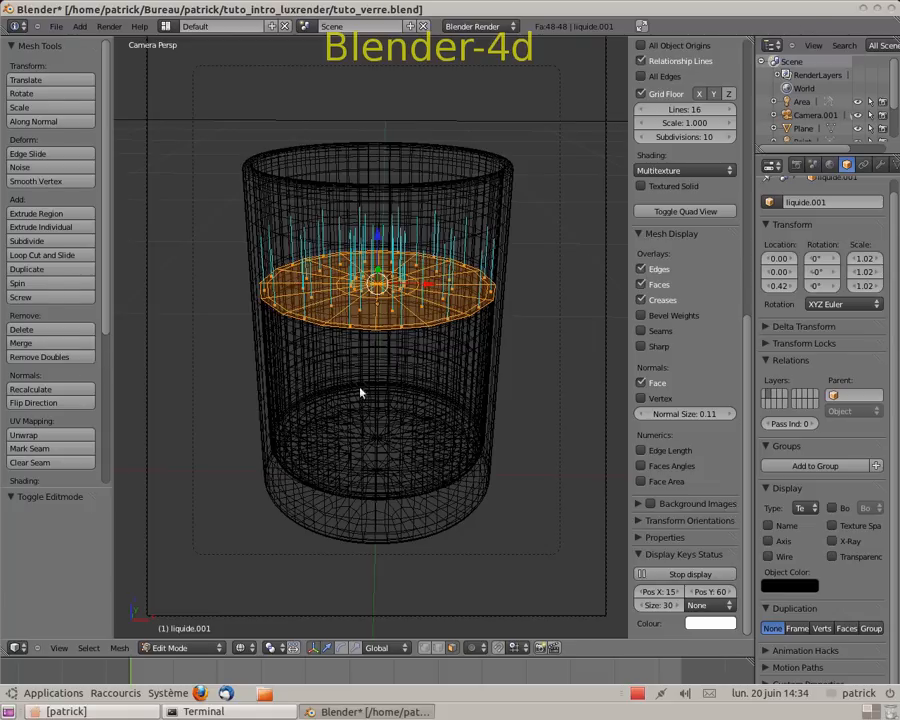
{"action": "key", "text": "Tab"}
Display the face normals on the entire verre mesh and return to Object Mode with solid shading.
{"action": "right_click", "coordinate": [486, 207]}
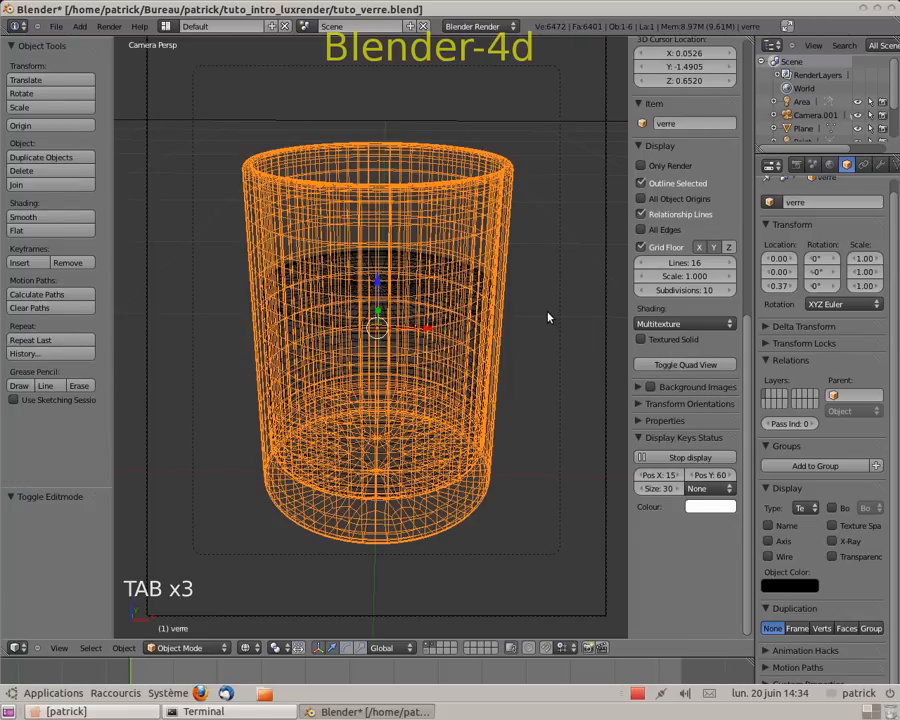
{"action": "key", "text": "Tab"}
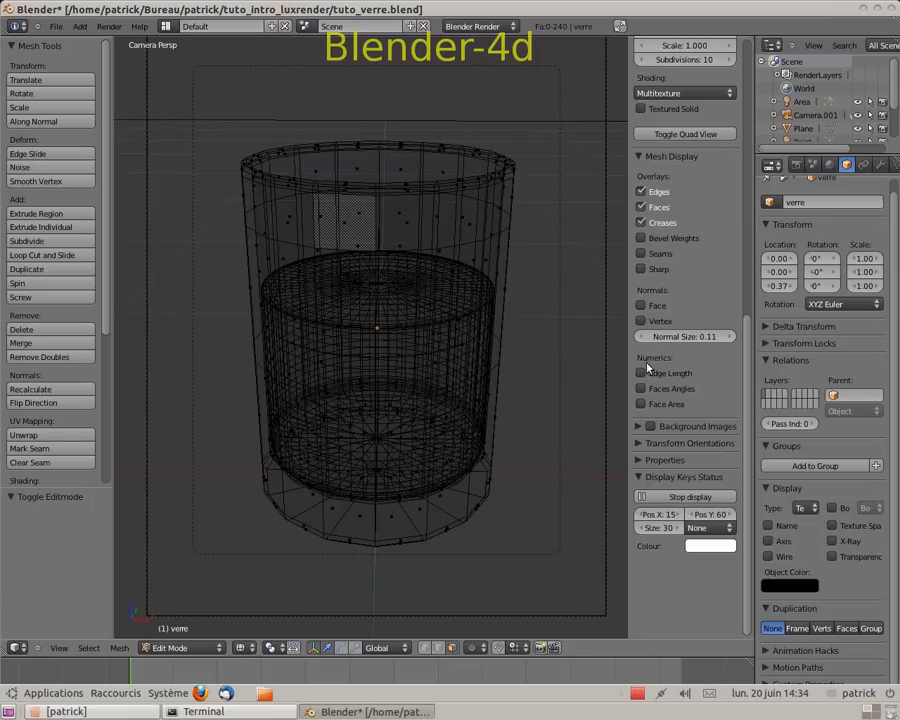
{"action": "key", "text": "Tab"}
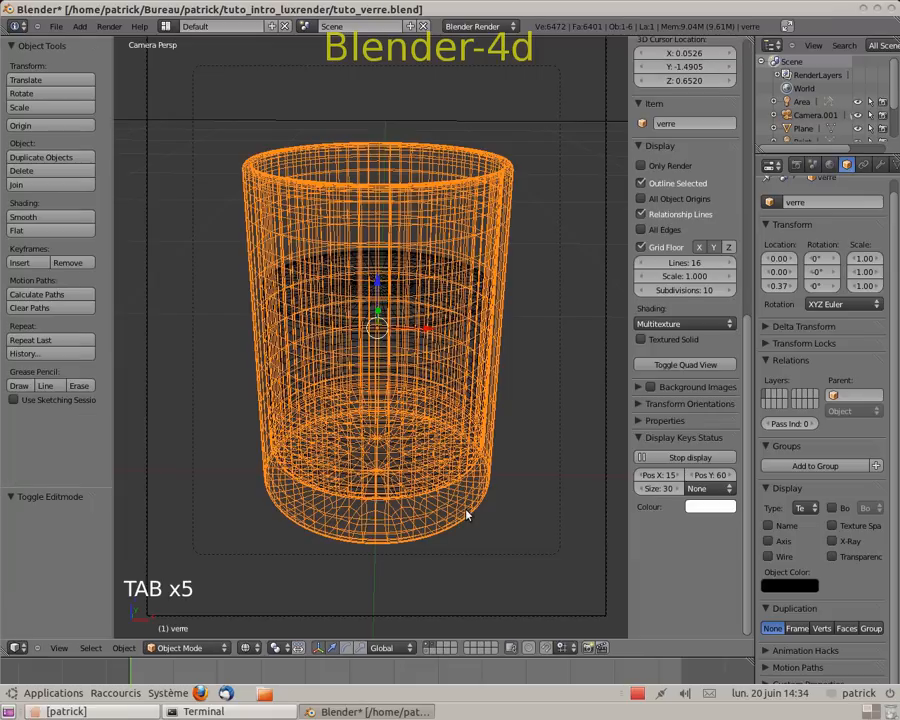
{"action": "key", "text": "Tab"}
{"action": "key", "text": "a"}
{"action": "scroll", "coordinate": [668, 487], "scroll_direction": "up", "scroll_amount": 3}
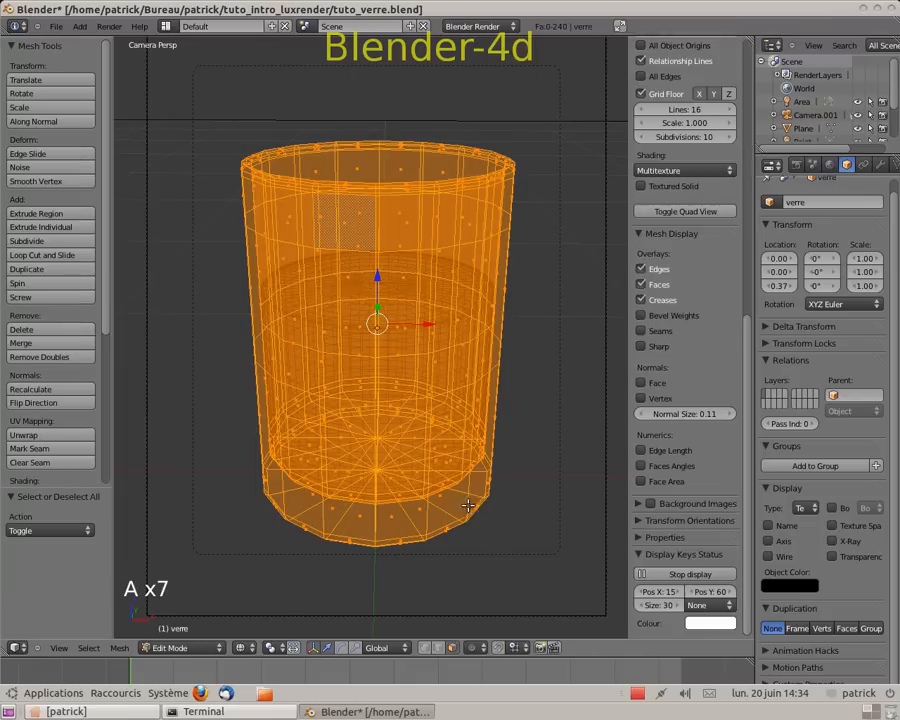
{"action": "left_click", "coordinate": [650, 384]}
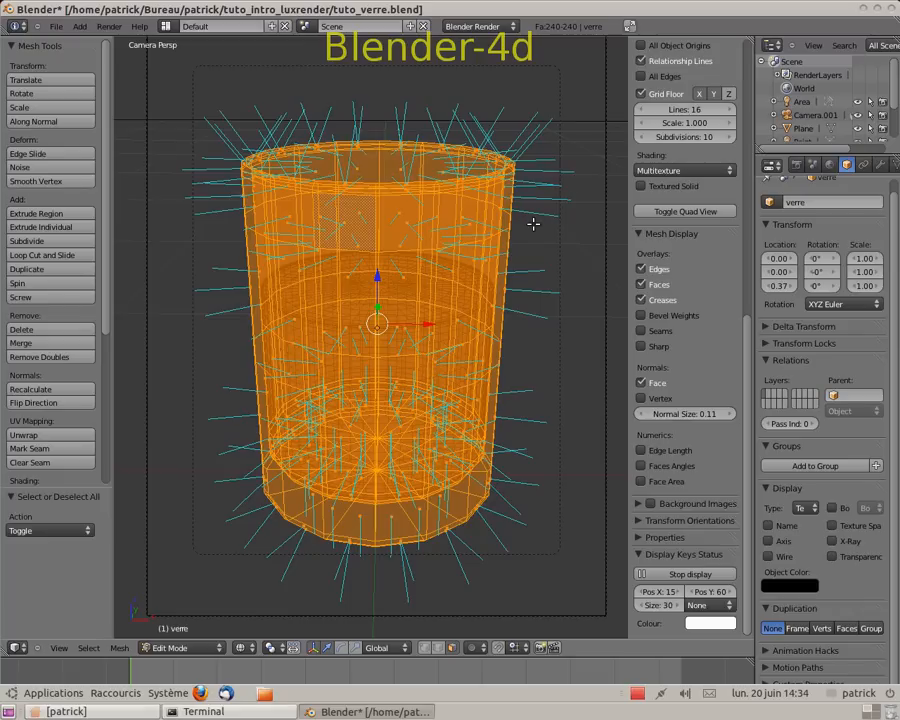
{"action": "key", "text": "Tab"}
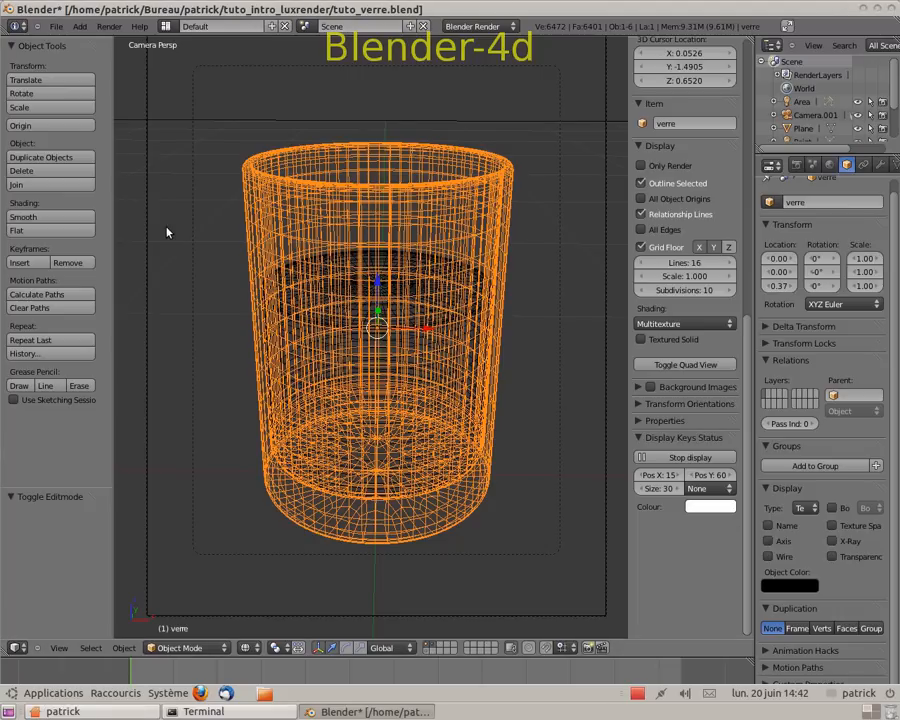
{"action": "key", "text": "z"}
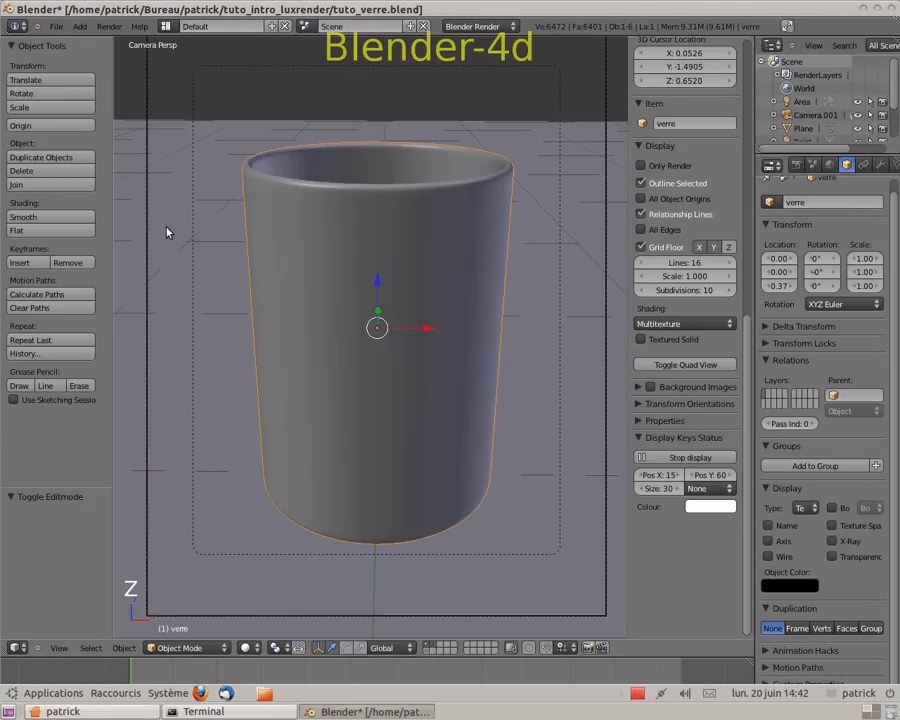
Disable and re-enable the Render: LuxRender add-on in the user preferences, and close them.
{"action": "left_click", "coordinate": [57, 27]}
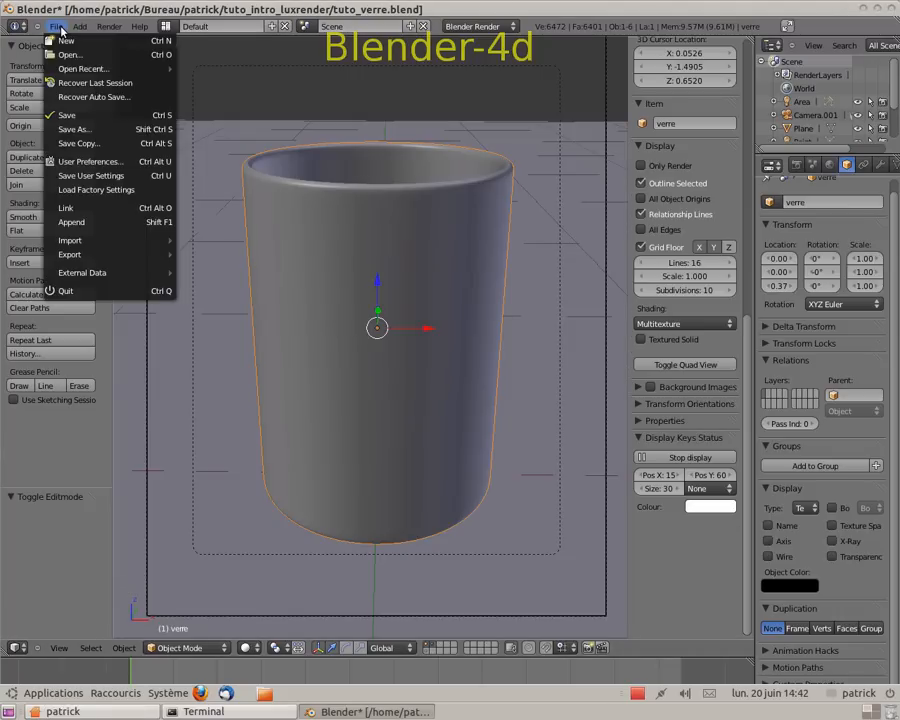
{"action": "left_click", "coordinate": [76, 162]}
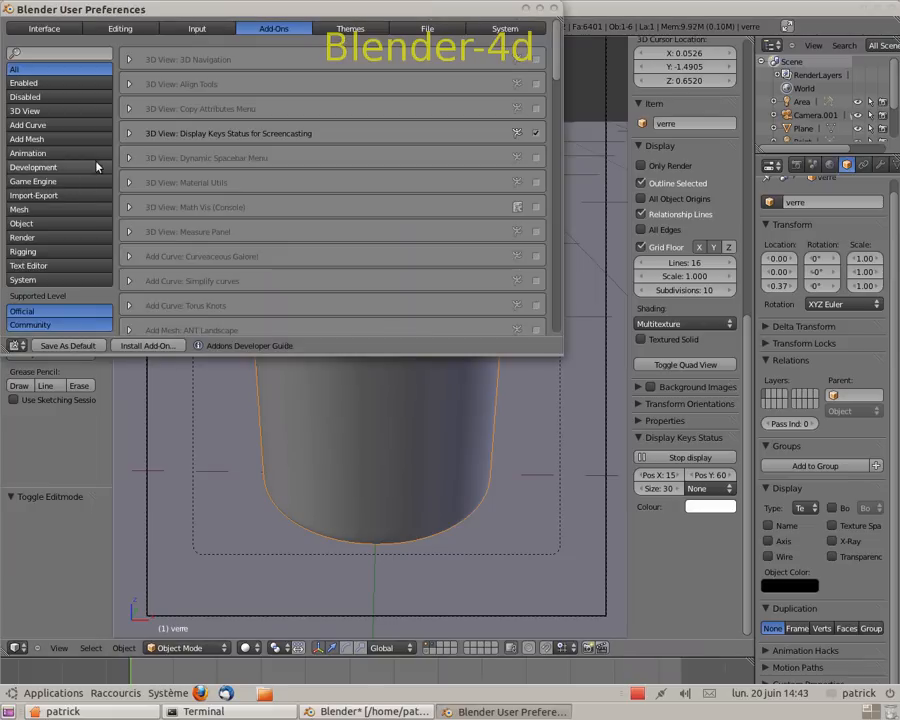
{"action": "left_click", "coordinate": [27, 239]}
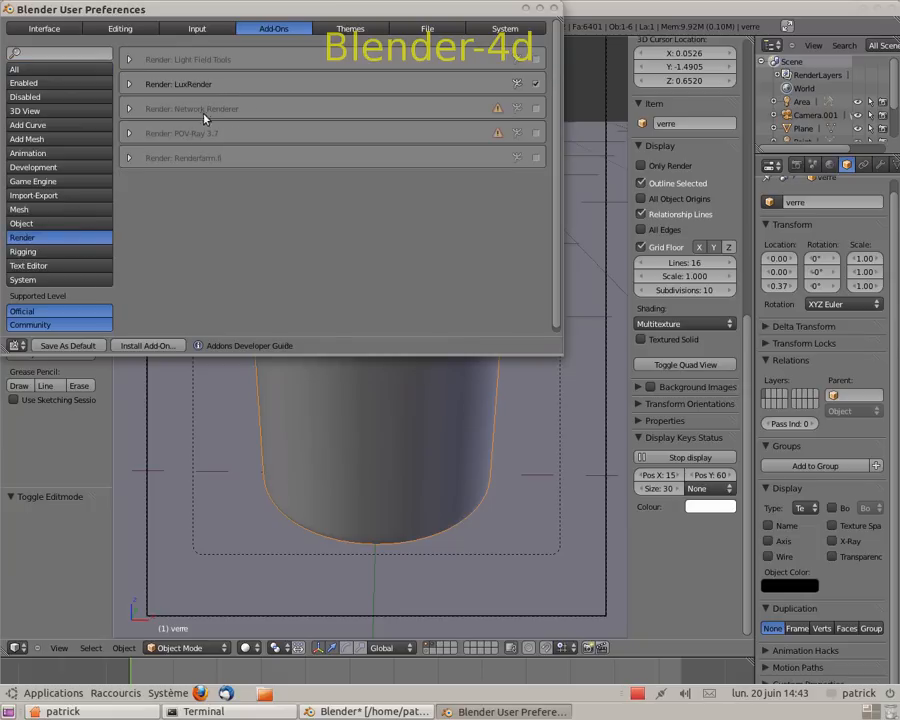
{"action": "left_click", "coordinate": [155, 88]}
{"action": "left_click", "coordinate": [133, 86]}
{"action": "left_click", "coordinate": [536, 87]}
{"action": "left_click", "coordinate": [536, 86]}
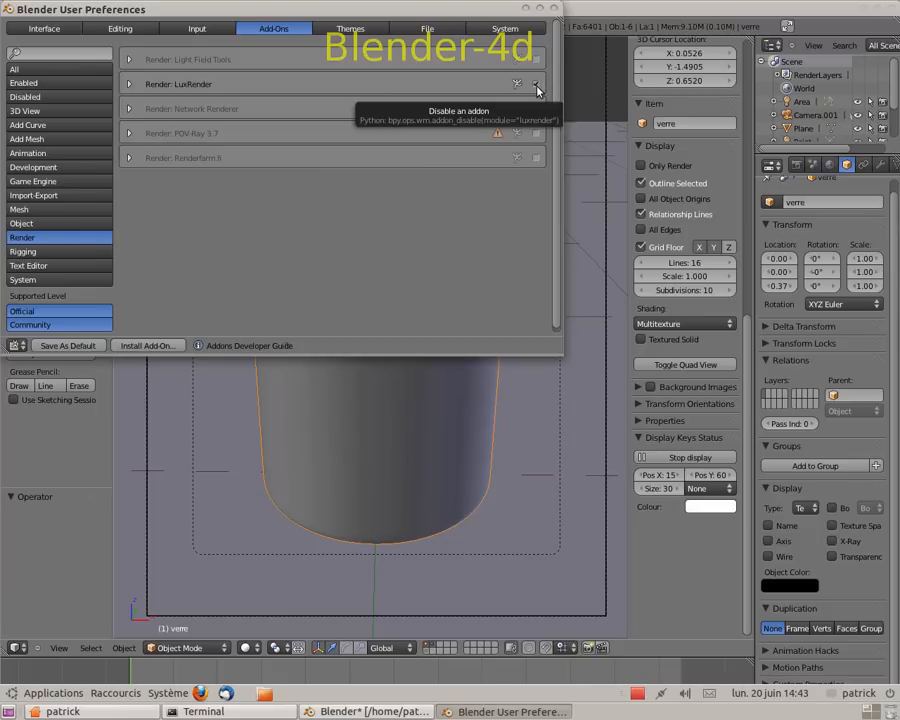
{"action": "left_click", "coordinate": [555, 11]}
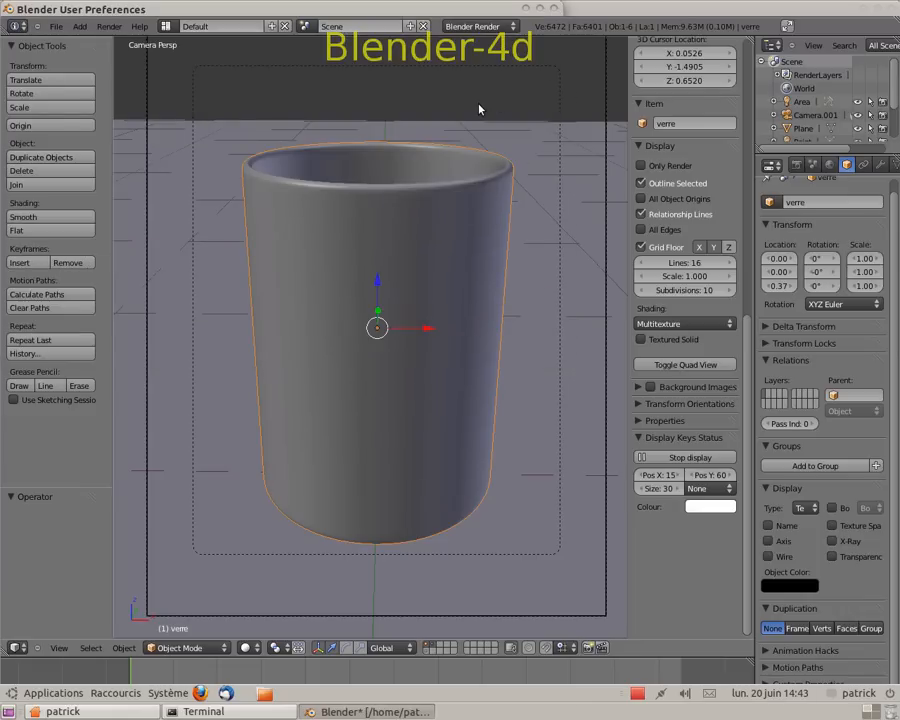
Set the render engine to LuxRender and hide the 3D view's properties region.
{"action": "left_click", "coordinate": [514, 28]}
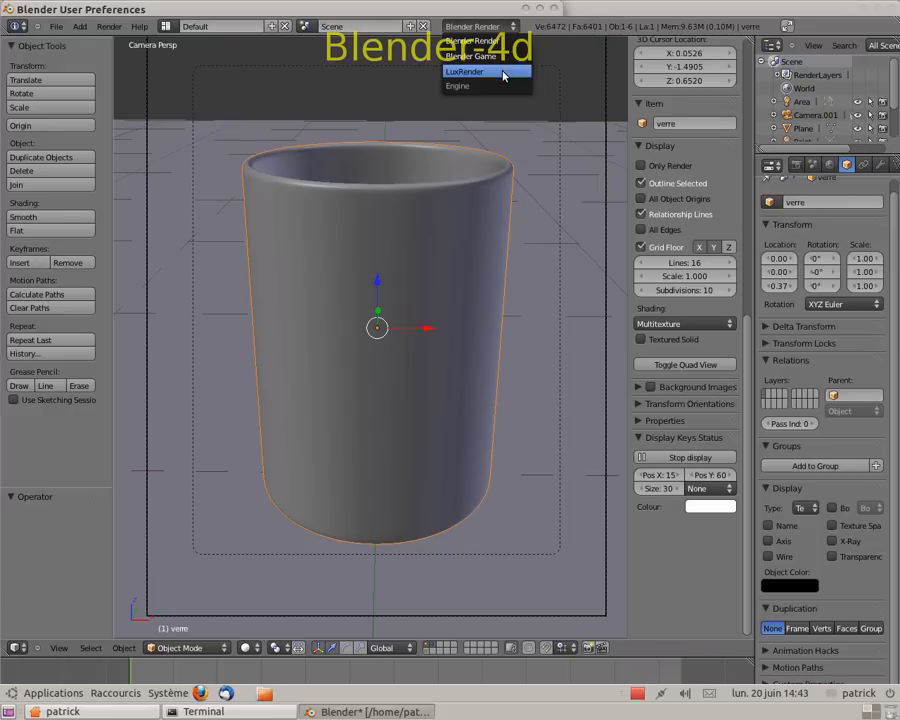
{"action": "left_click", "coordinate": [503, 72]}
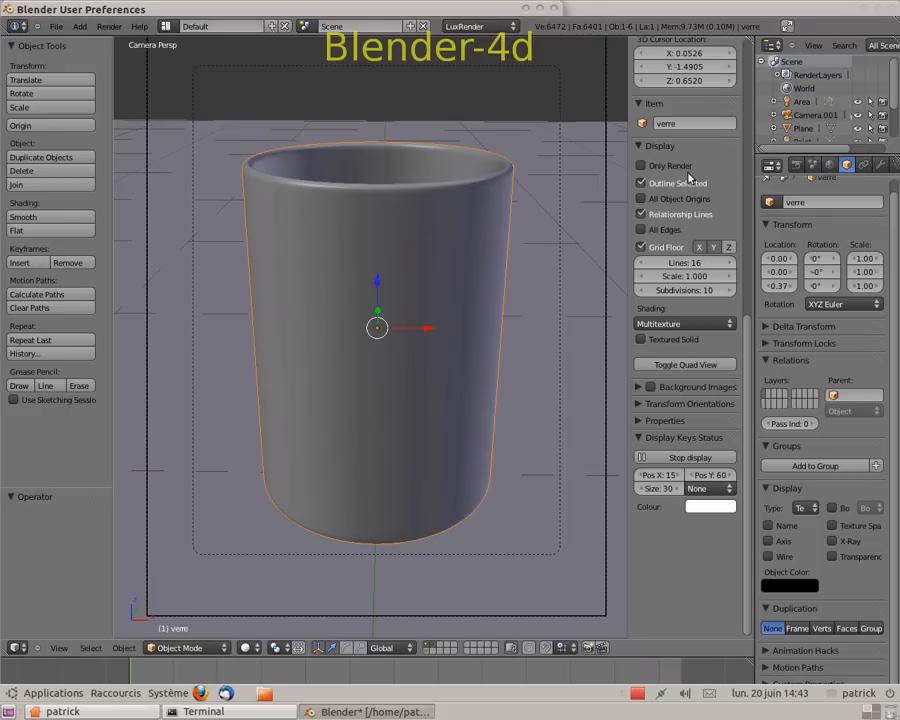
{"action": "key", "text": "n"}
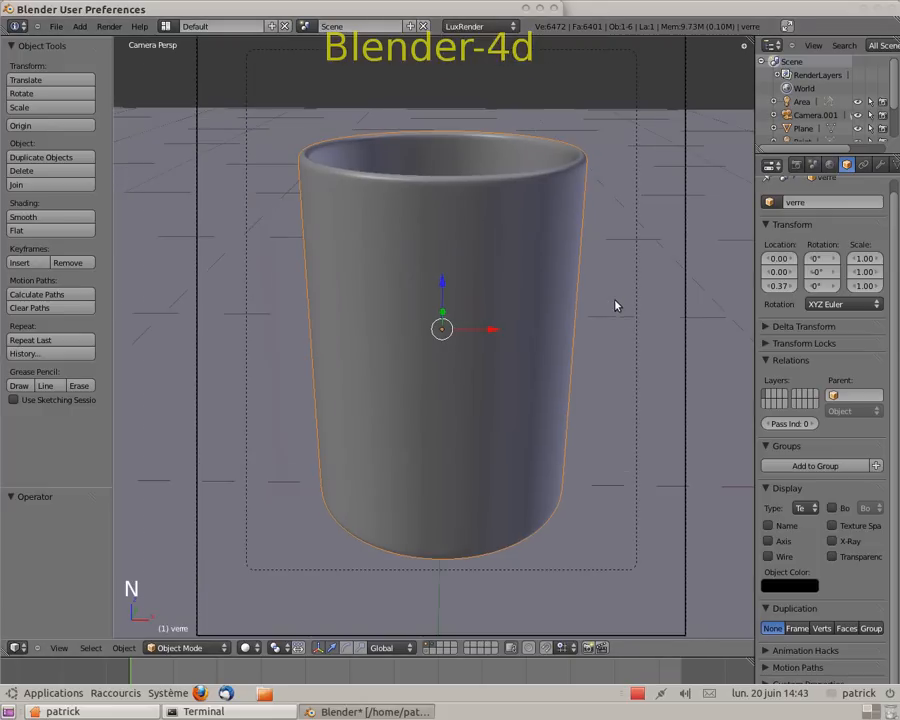
Widen the properties editor and examine the render resolution, LuxRender engine configuration, sampler and surface integrator settings.
{"action": "left_click_drag", "start_coordinate": [754, 213], "coordinate": [670, 216]}
{"action": "left_click", "coordinate": [742, 166]}
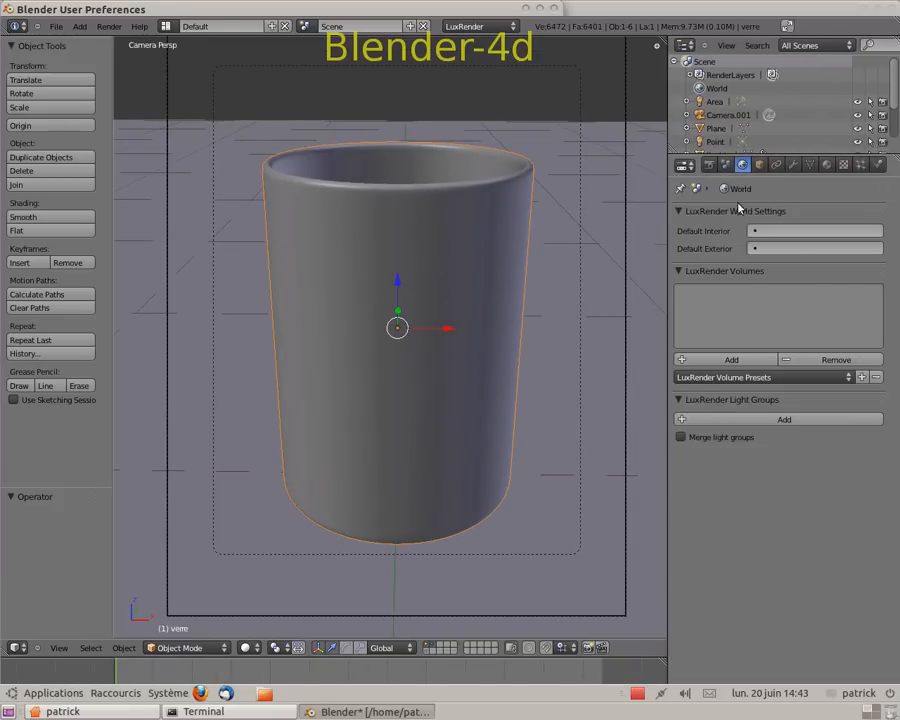
{"action": "left_click", "coordinate": [710, 166]}
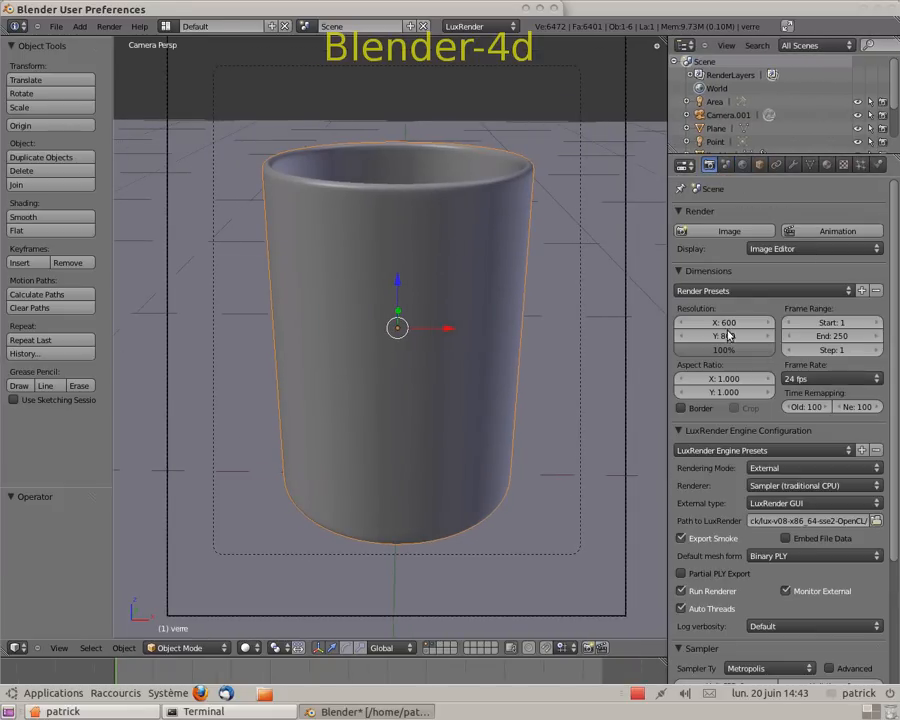
{"action": "scroll", "coordinate": [732, 430], "scroll_direction": "down", "scroll_amount": 4}
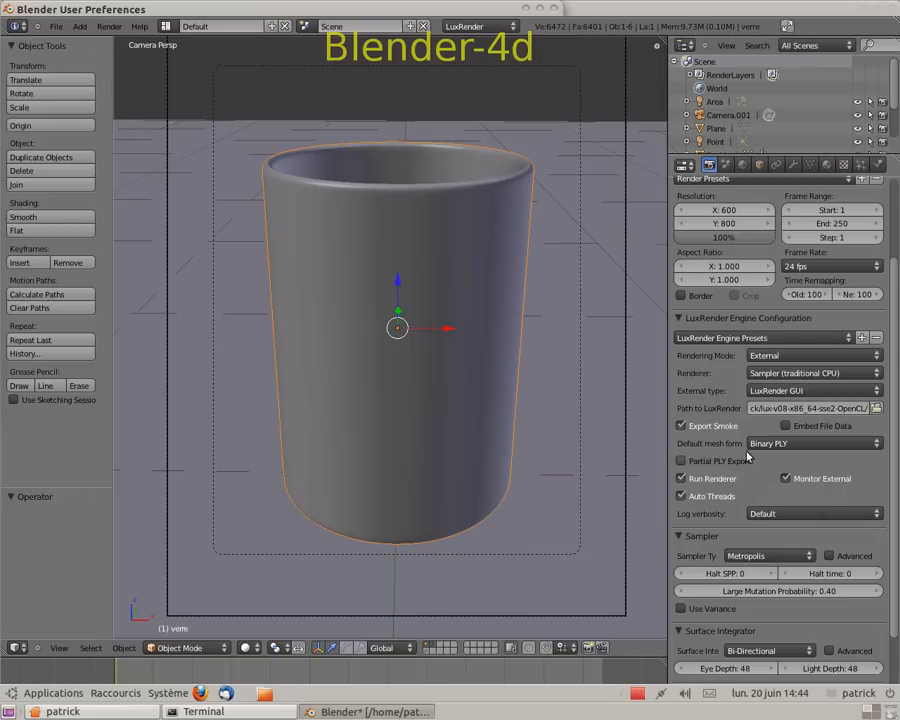
Review the scene's render settings from the dimensions through the sampler, surface integrator and output options.
{"action": "scroll", "coordinate": [800, 430], "scroll_direction": "up", "scroll_amount": 3}
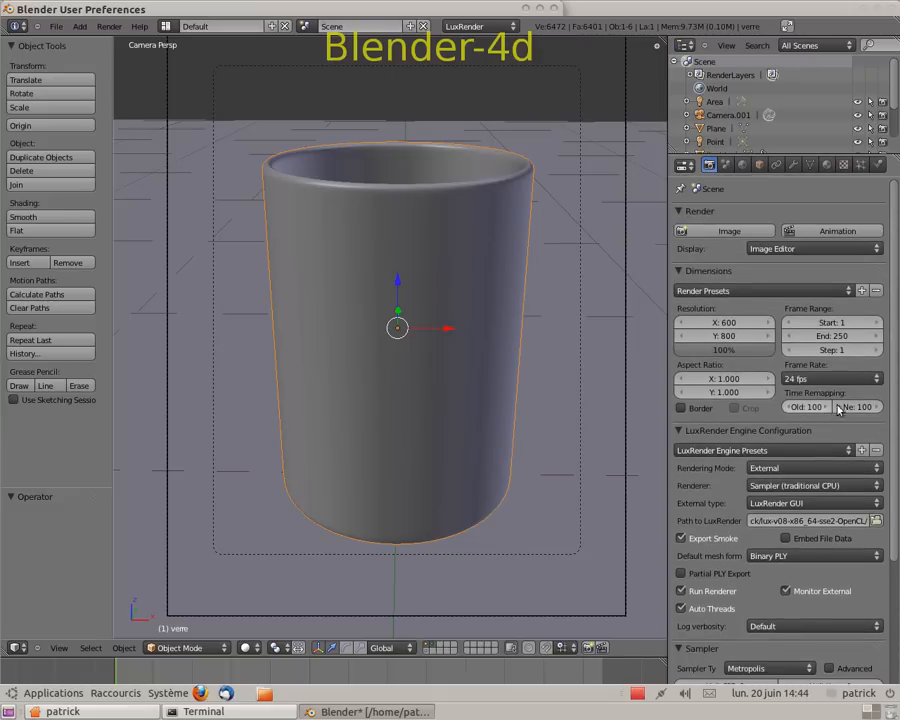
{"action": "scroll", "coordinate": [840, 420], "scroll_direction": "down", "scroll_amount": 6}
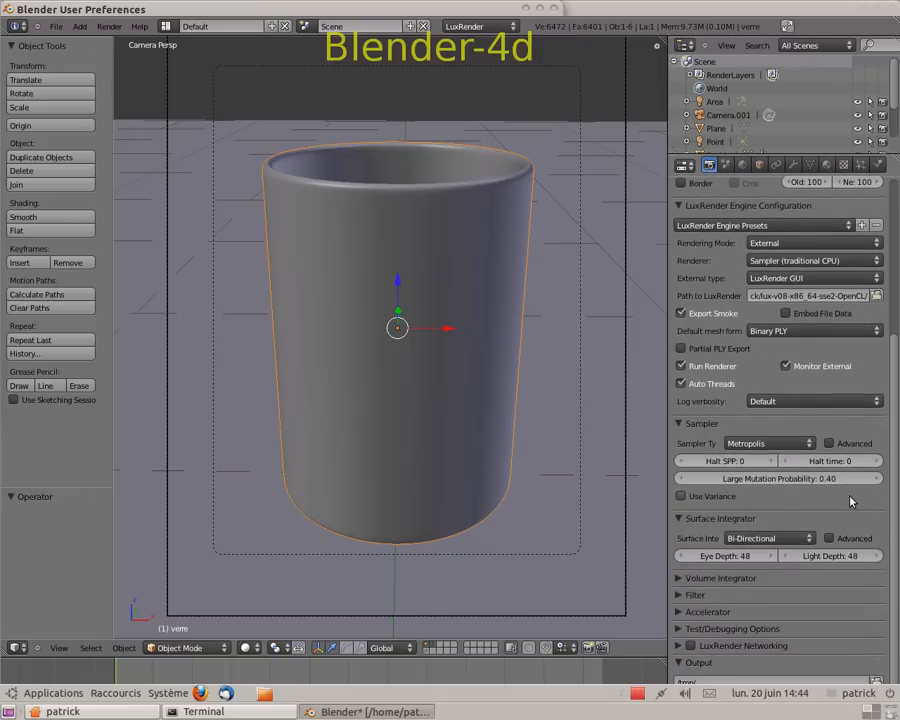
{"action": "scroll", "coordinate": [846, 490], "scroll_direction": "down", "scroll_amount": 1}
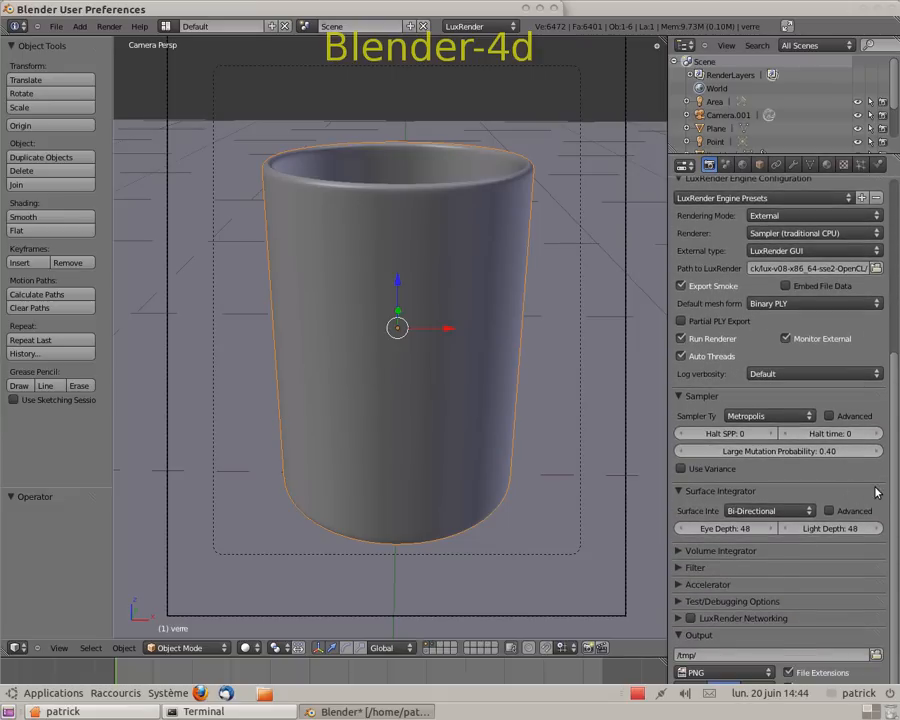
{"action": "scroll", "coordinate": [875, 480], "scroll_direction": "up", "scroll_amount": 1}
{"action": "scroll", "coordinate": [874, 490], "scroll_direction": "down", "scroll_amount": 1}
{"action": "scroll", "coordinate": [765, 560], "scroll_direction": "up", "scroll_amount": 6}
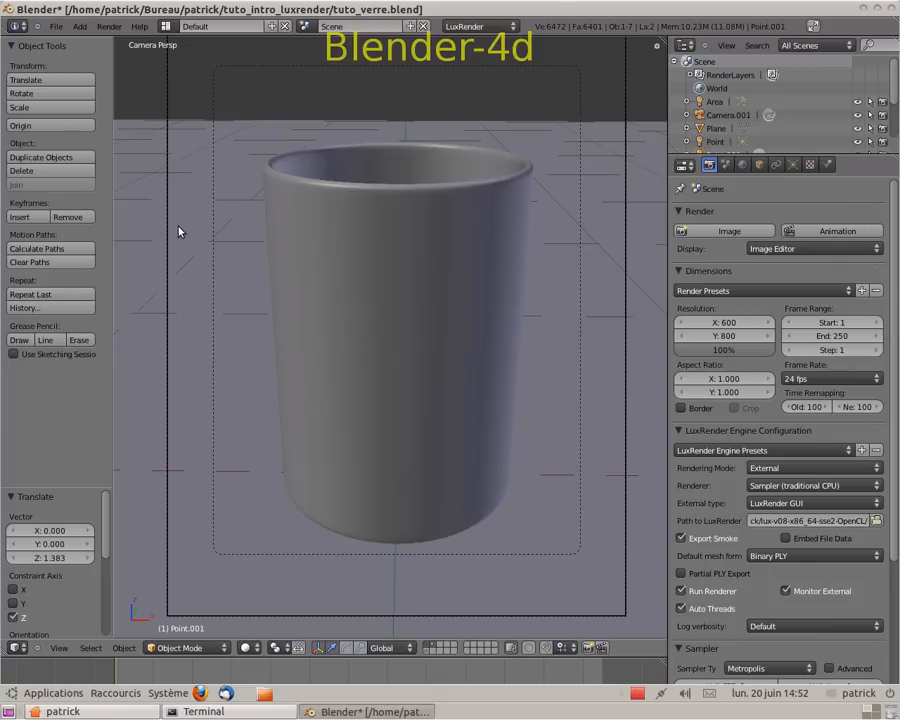
Render the scene in LuxRender, check its log and the rendered image, then close it and return to the 3D view.
{"action": "key", "text": "F12"}
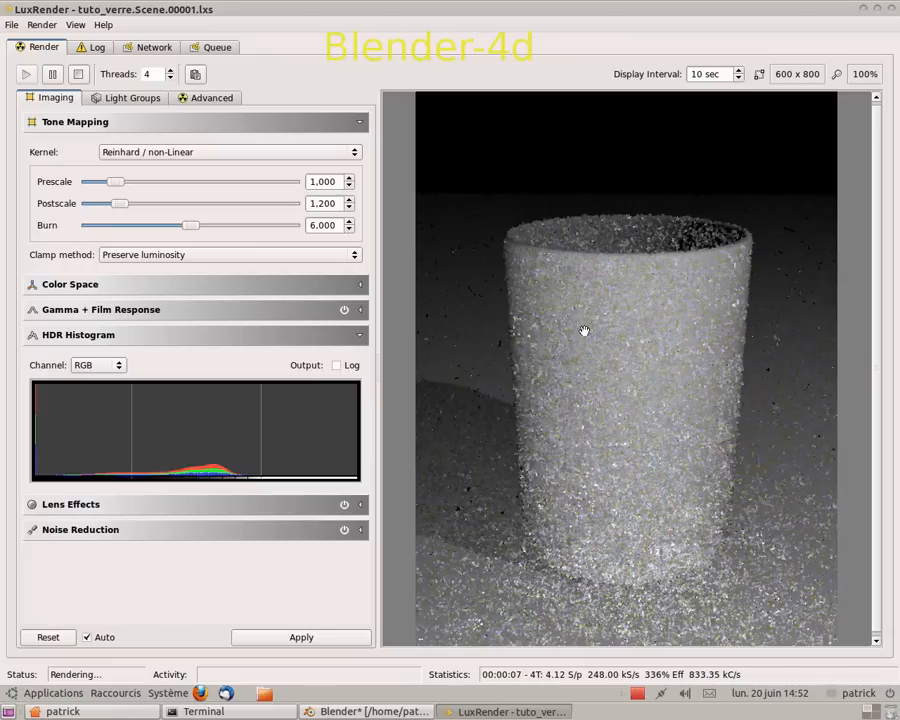
{"action": "left_click", "coordinate": [97, 50]}
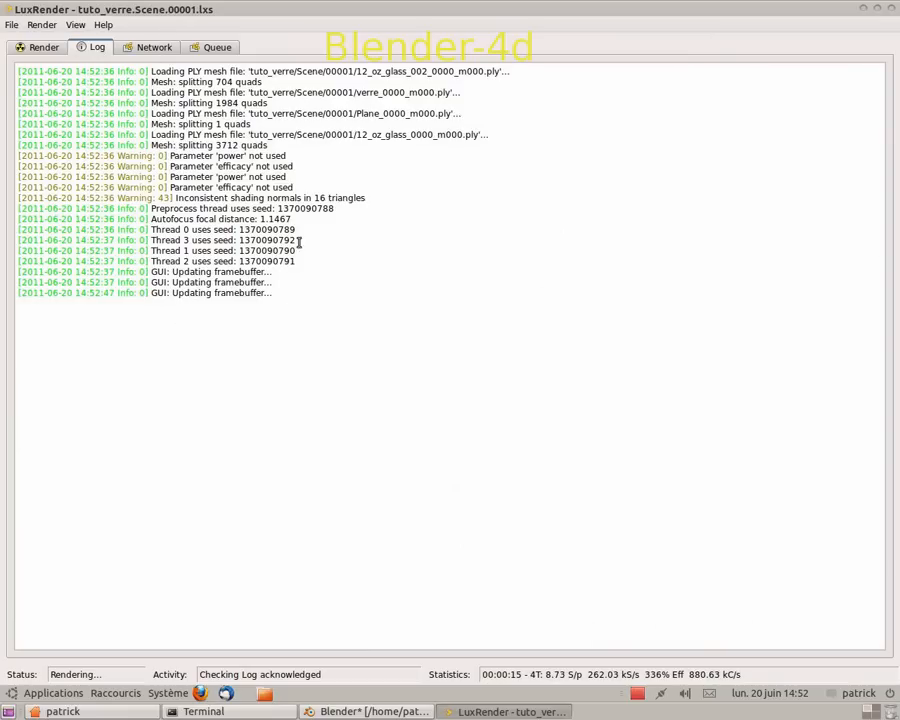
{"action": "left_click", "coordinate": [24, 42]}
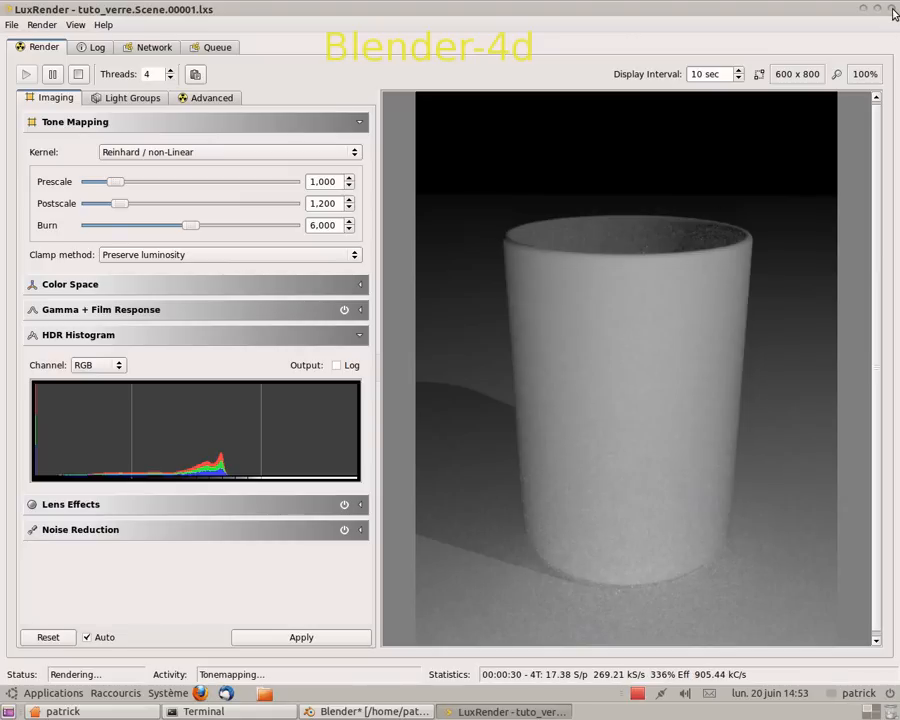
{"action": "left_click", "coordinate": [894, 10]}
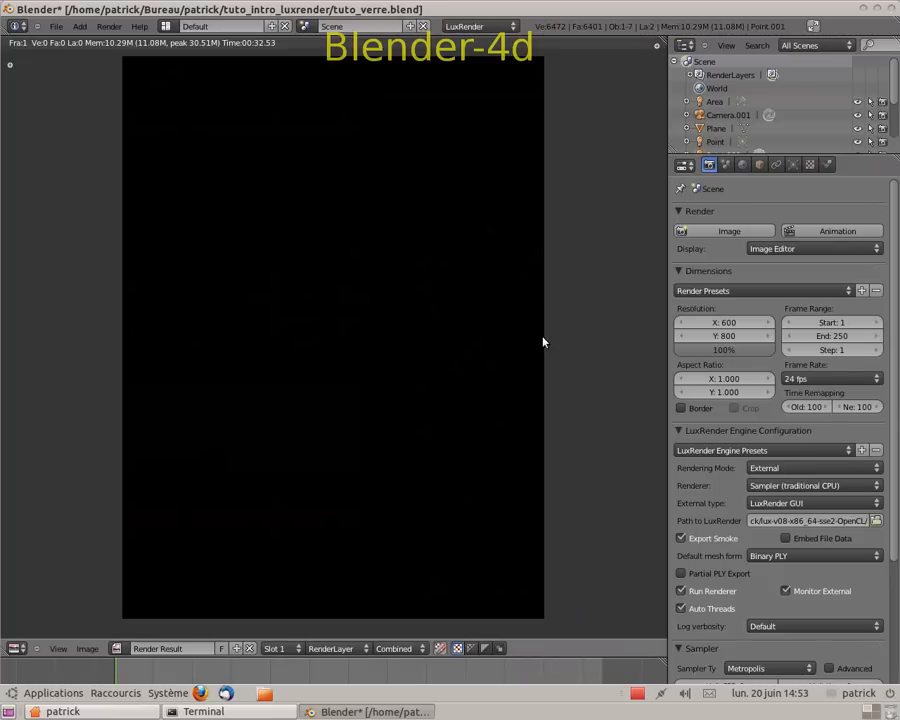
{"action": "key", "text": "Escape"}
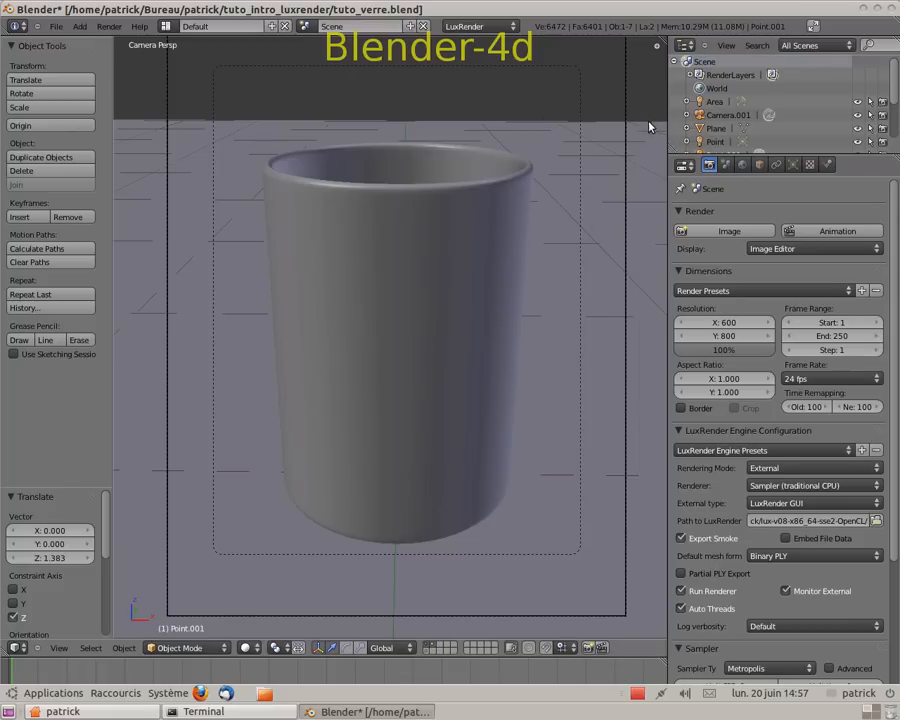
Add a LuxRender world volume named world and give it the Air @ STP gas preset.
{"action": "left_click", "coordinate": [742, 166]}
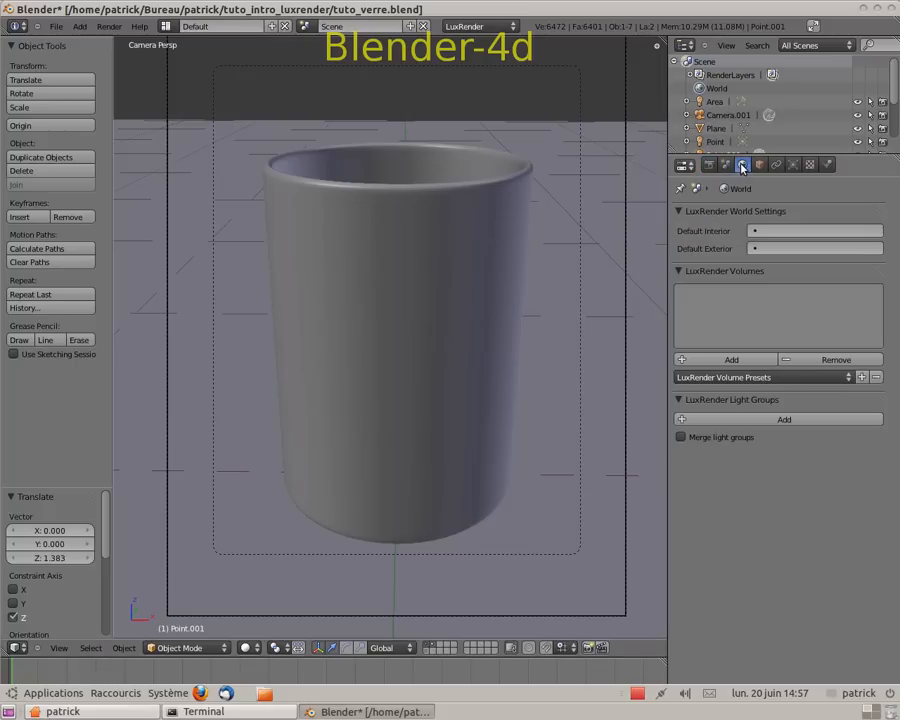
{"action": "left_click", "coordinate": [733, 360]}
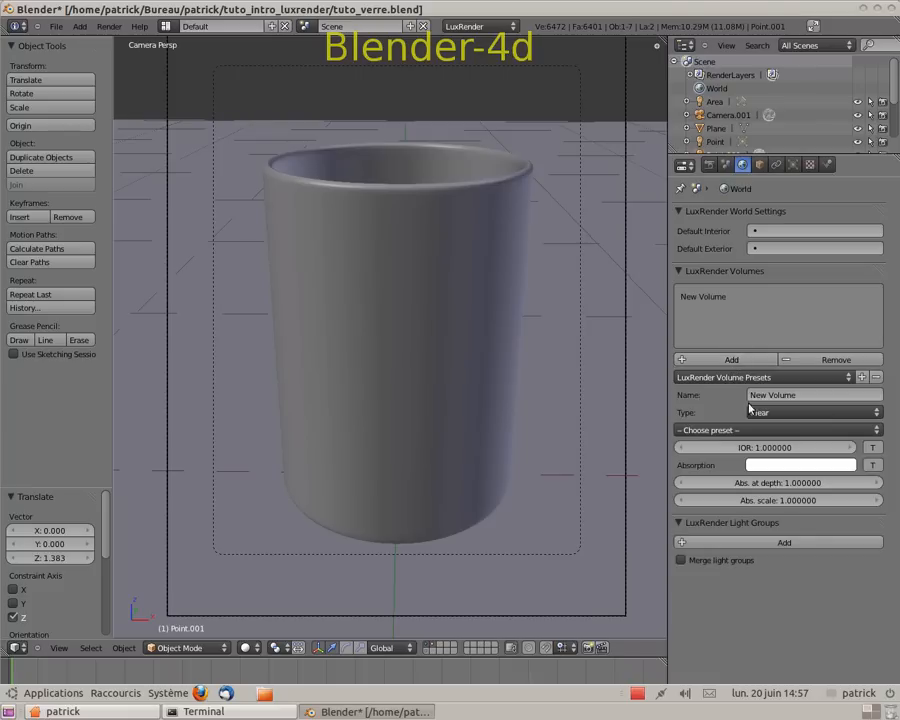
{"action": "left_click", "coordinate": [765, 396]}
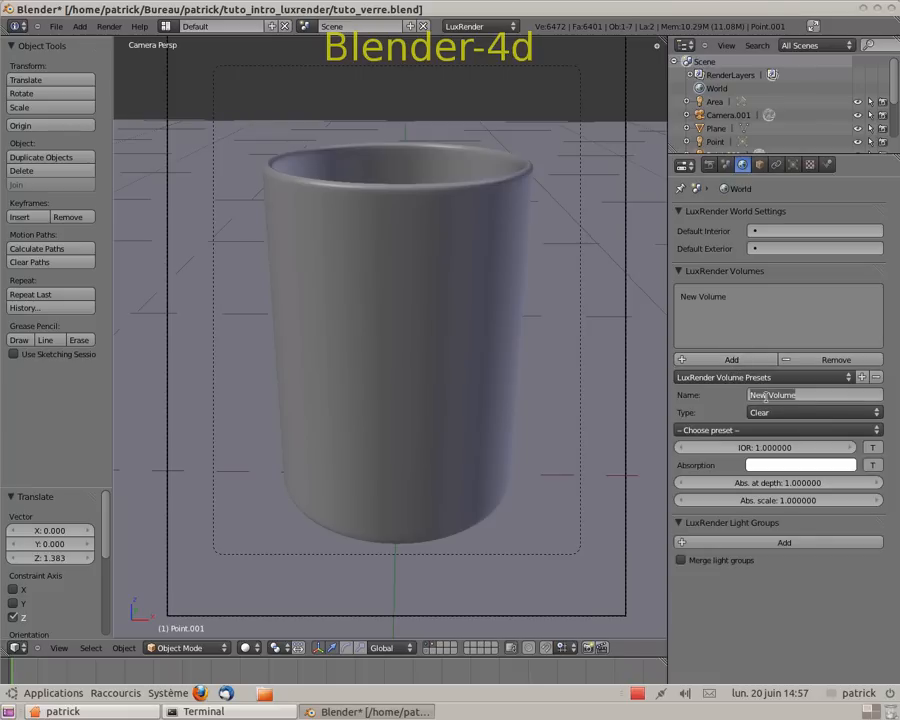
{"action": "type", "text": "world"}
{"action": "key", "text": "Return"}
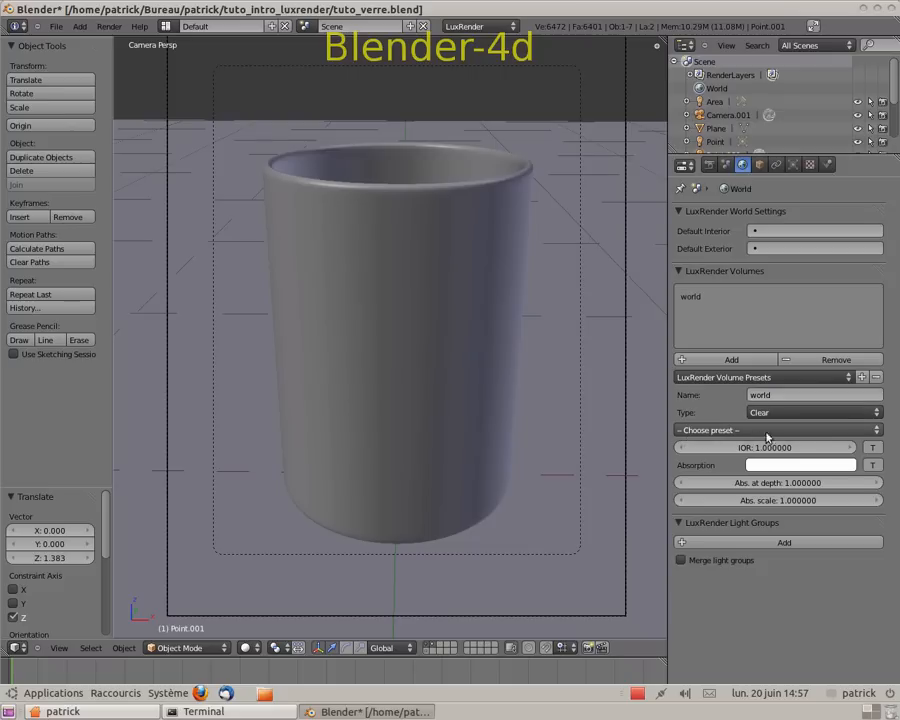
{"action": "left_click", "coordinate": [877, 430]}
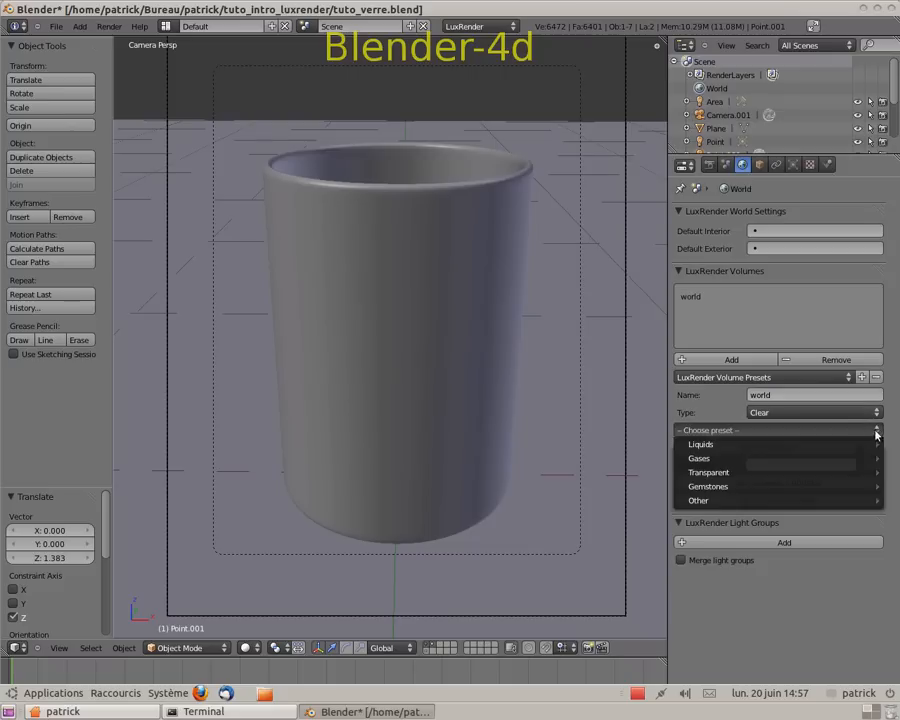
{"action": "mouse_move", "coordinate": [826, 464]}
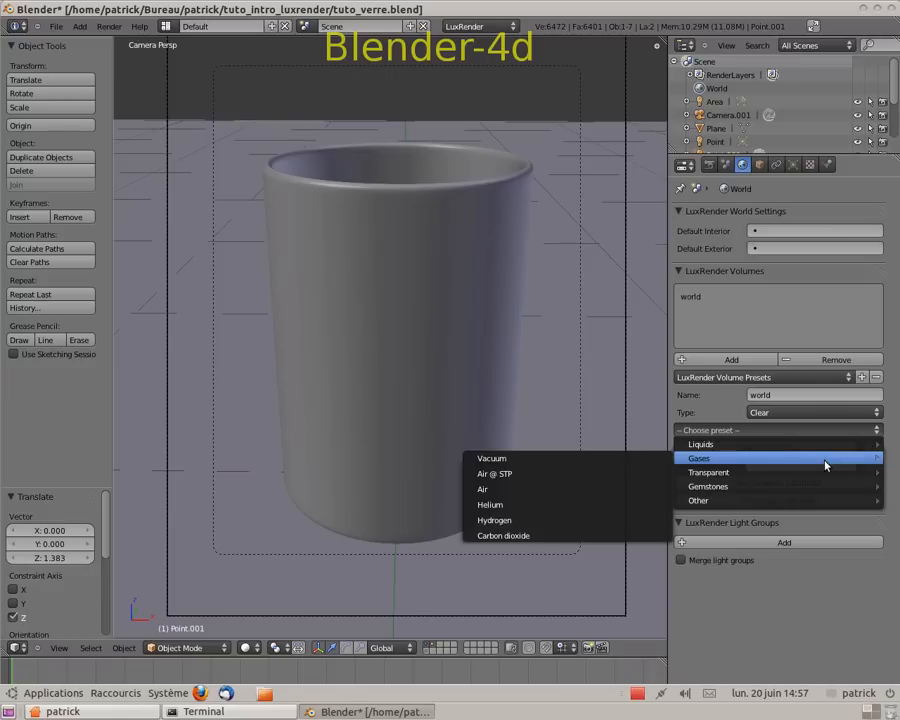
{"action": "left_click", "coordinate": [509, 479]}
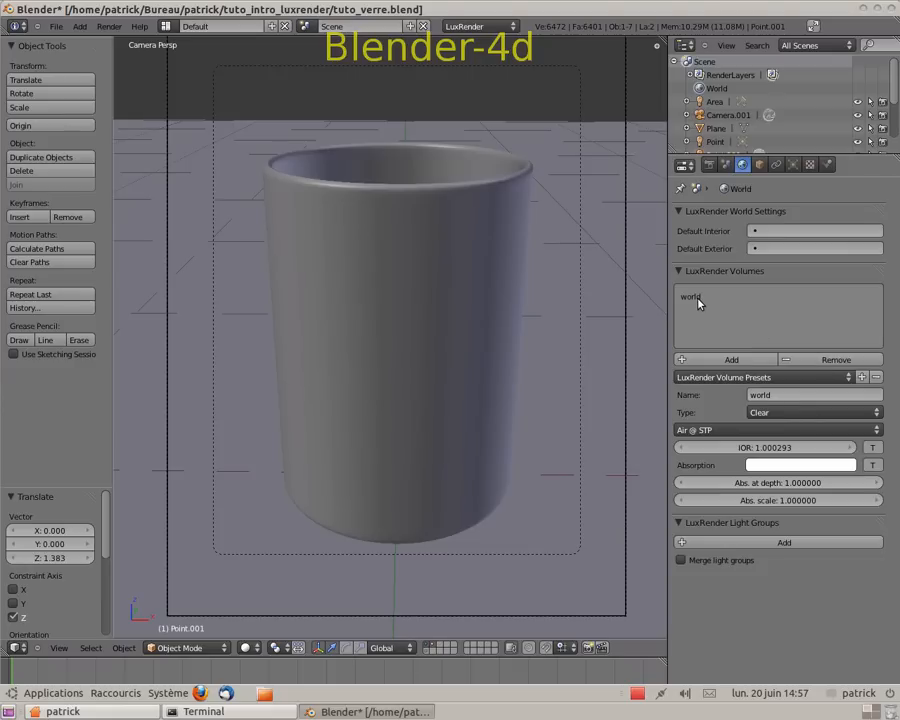
Add a second LuxRender volume named glass and give it the transparent preset Glass, Pyrex.
{"action": "left_click", "coordinate": [733, 361]}
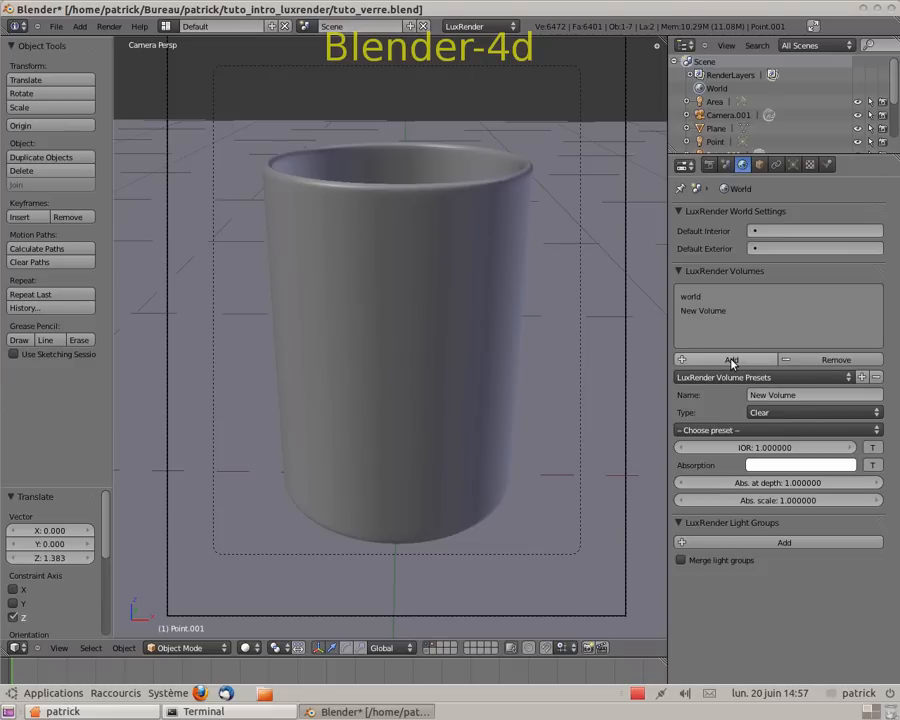
{"action": "left_click", "coordinate": [781, 395]}
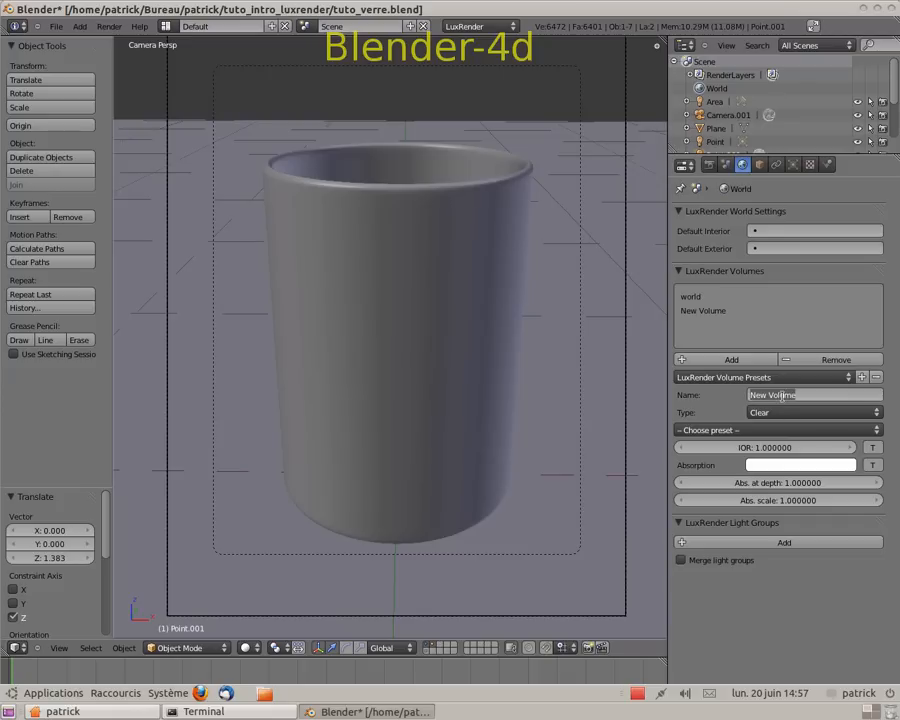
{"action": "left_click", "coordinate": [717, 311]}
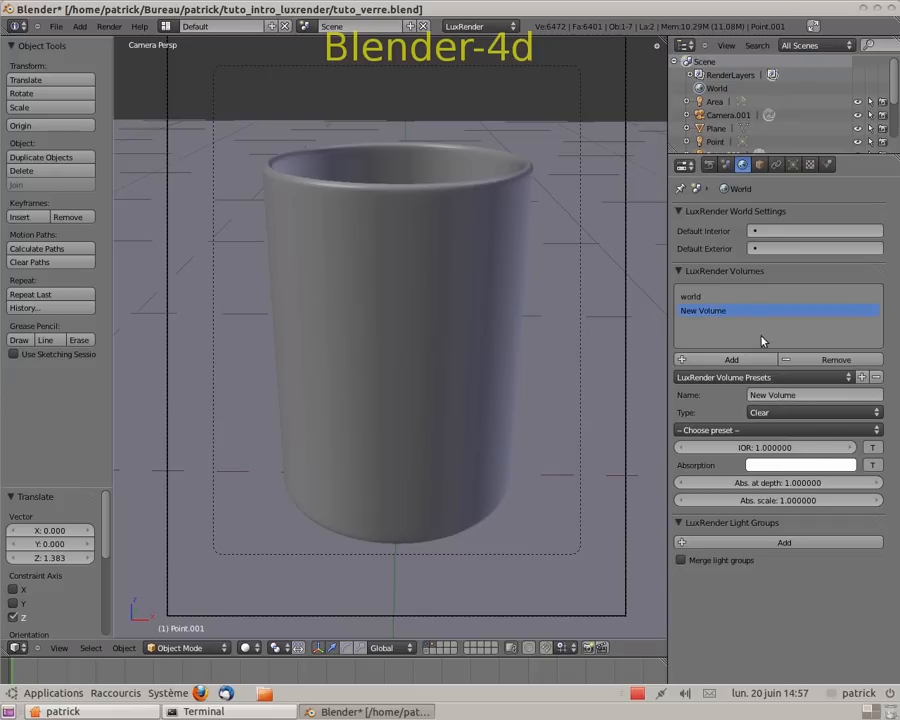
{"action": "left_click", "coordinate": [773, 395]}
{"action": "type", "text": "v"}
{"action": "key", "text": "Return"}
{"action": "left_click", "coordinate": [880, 433]}
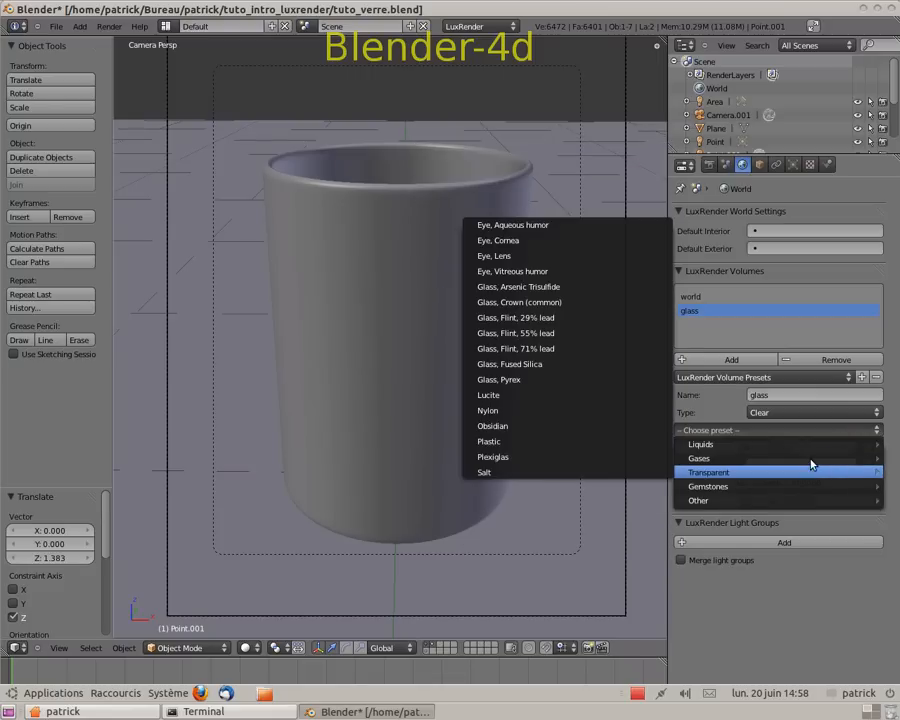
{"action": "mouse_move", "coordinate": [765, 506]}
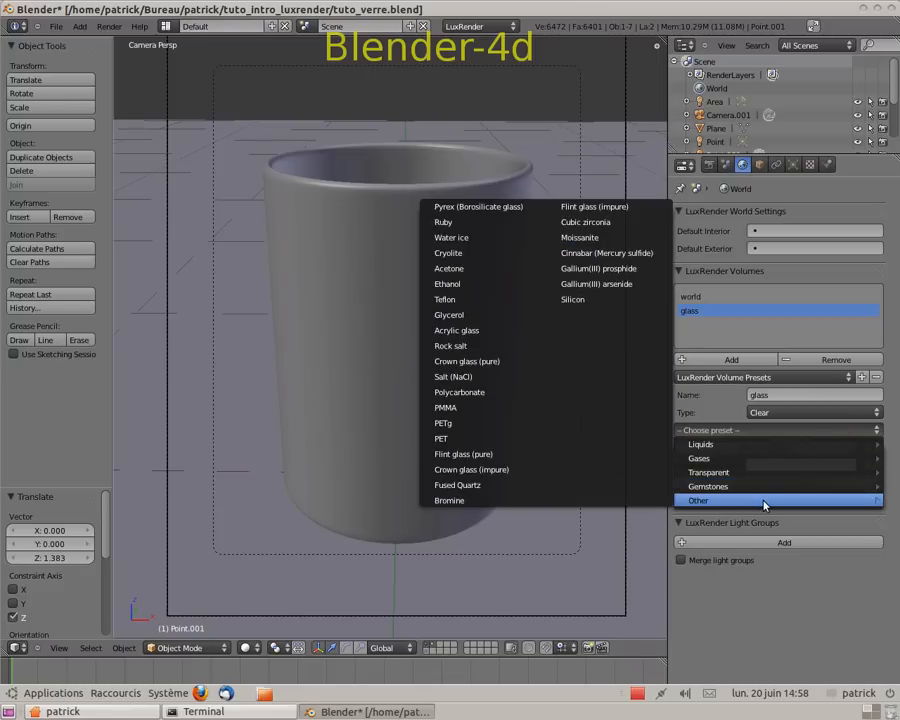
{"action": "mouse_move", "coordinate": [683, 467]}
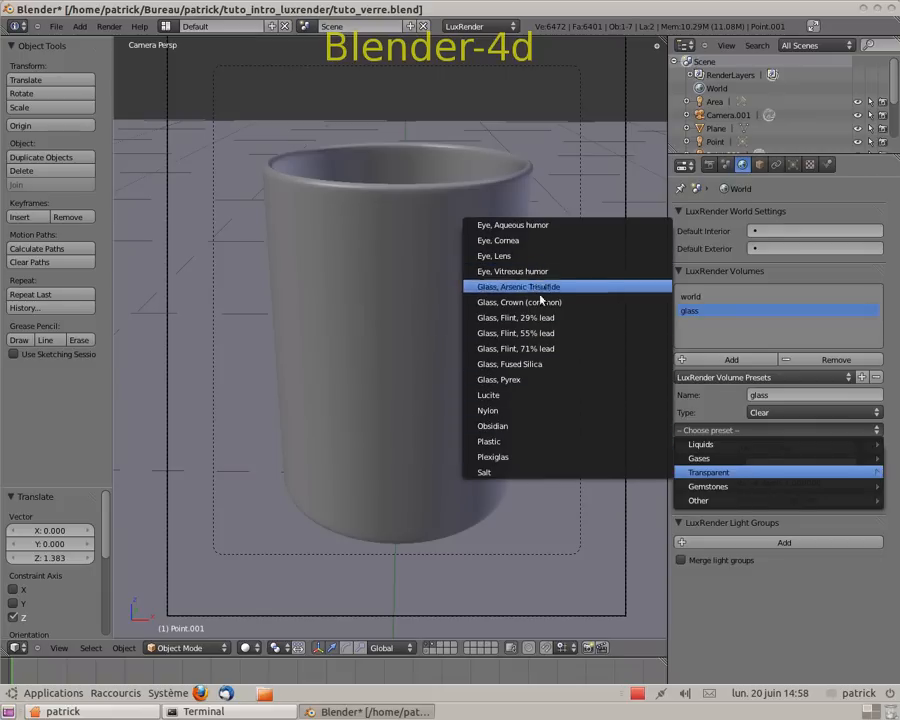
{"action": "left_click", "coordinate": [512, 381]}
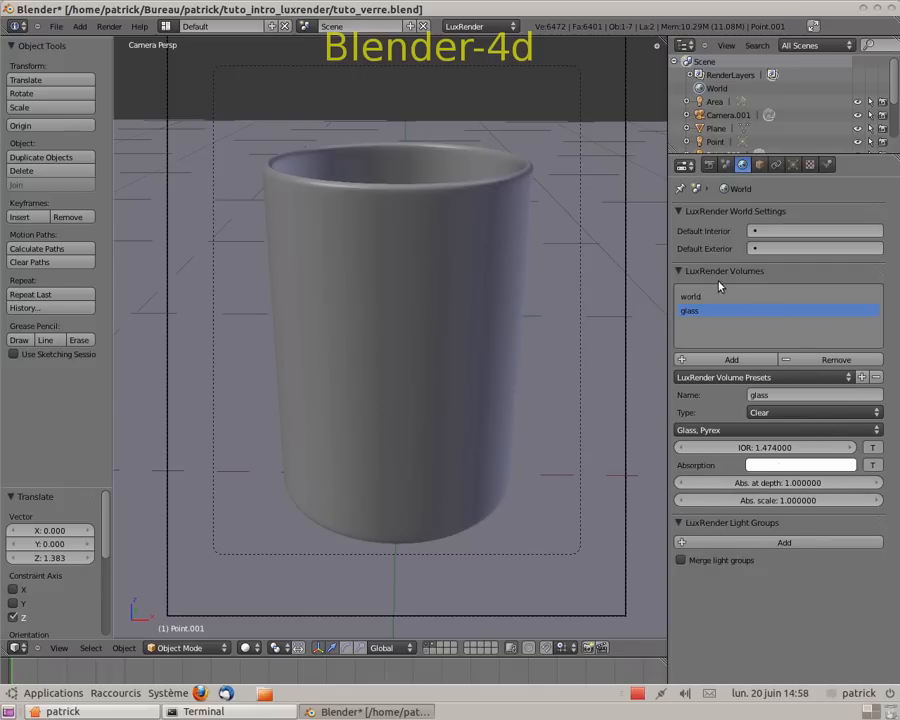
Add a third LuxRender volume named liquide and give it the Whisky liquid preset.
{"action": "left_click", "coordinate": [727, 362]}
{"action": "left_click", "coordinate": [698, 326]}
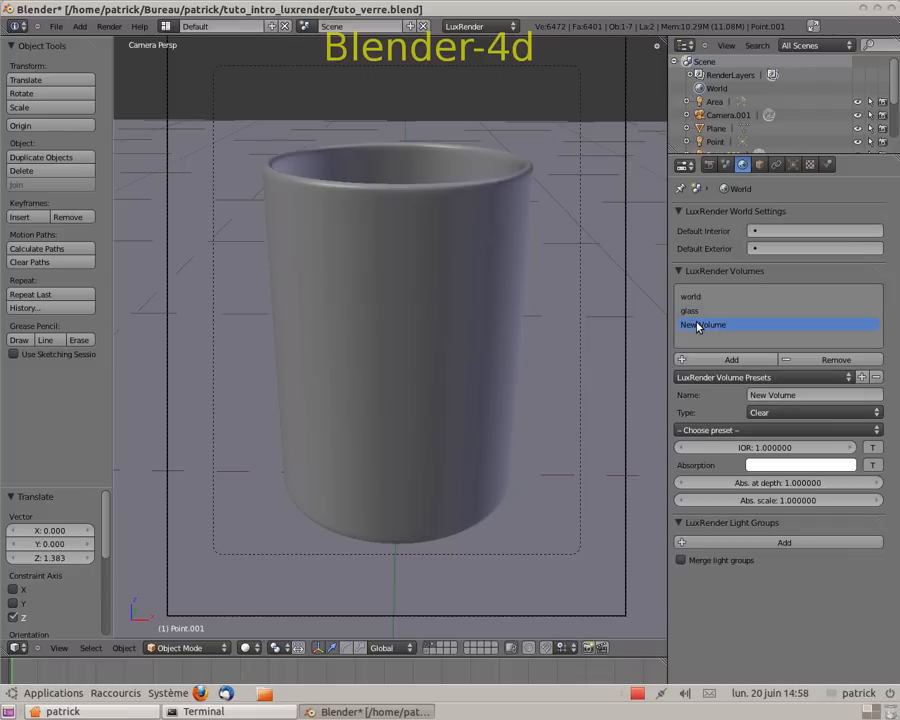
{"action": "left_click", "coordinate": [792, 396]}
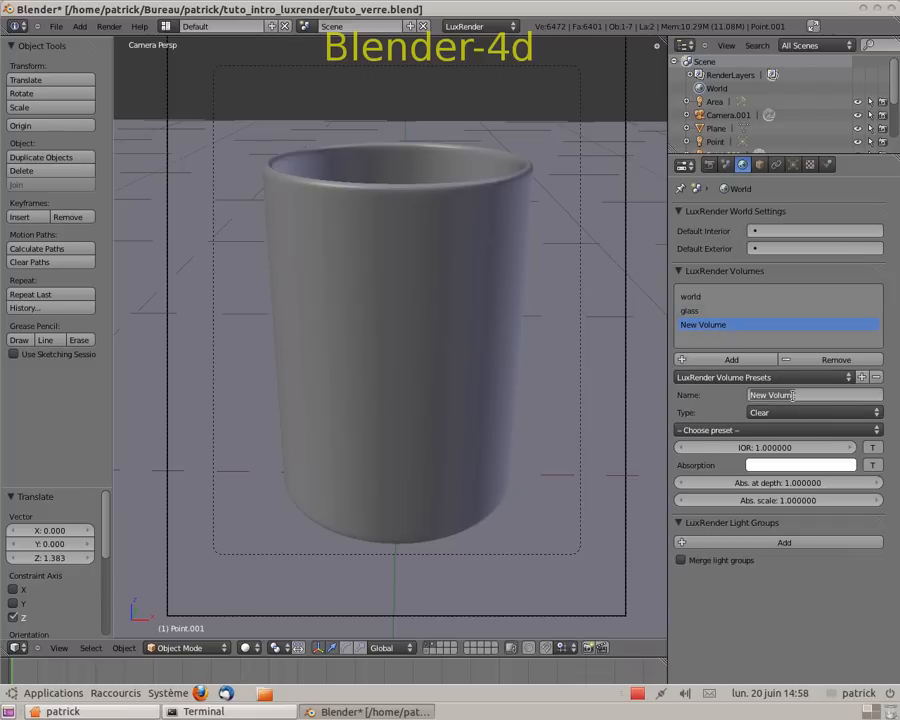
{"action": "key", "text": "BackSpace"}
{"action": "type", "text": "liquide"}
{"action": "key", "text": "Return"}
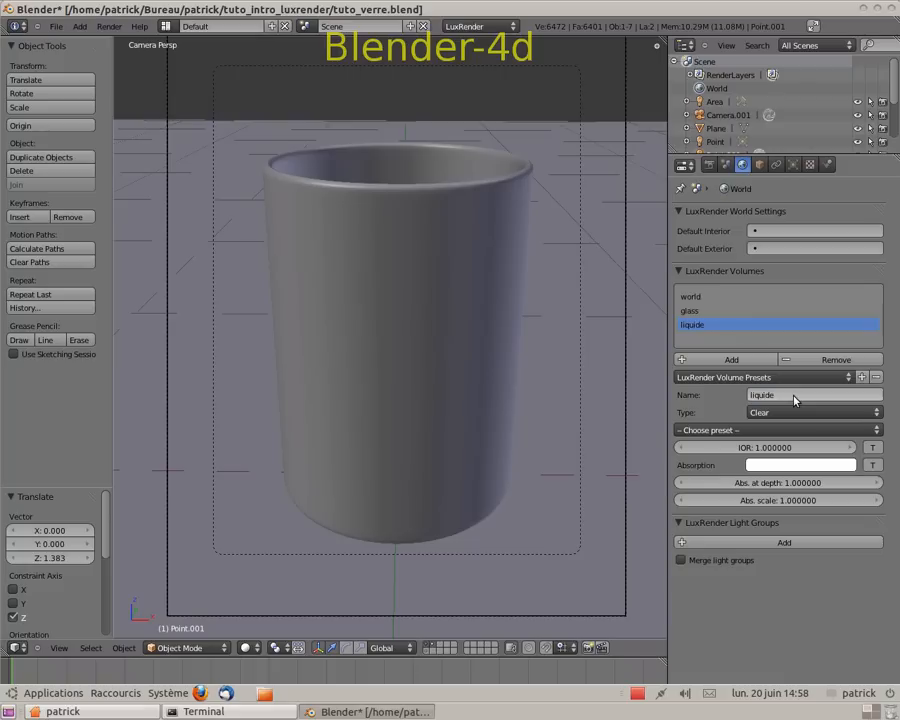
{"action": "left_click", "coordinate": [876, 434]}
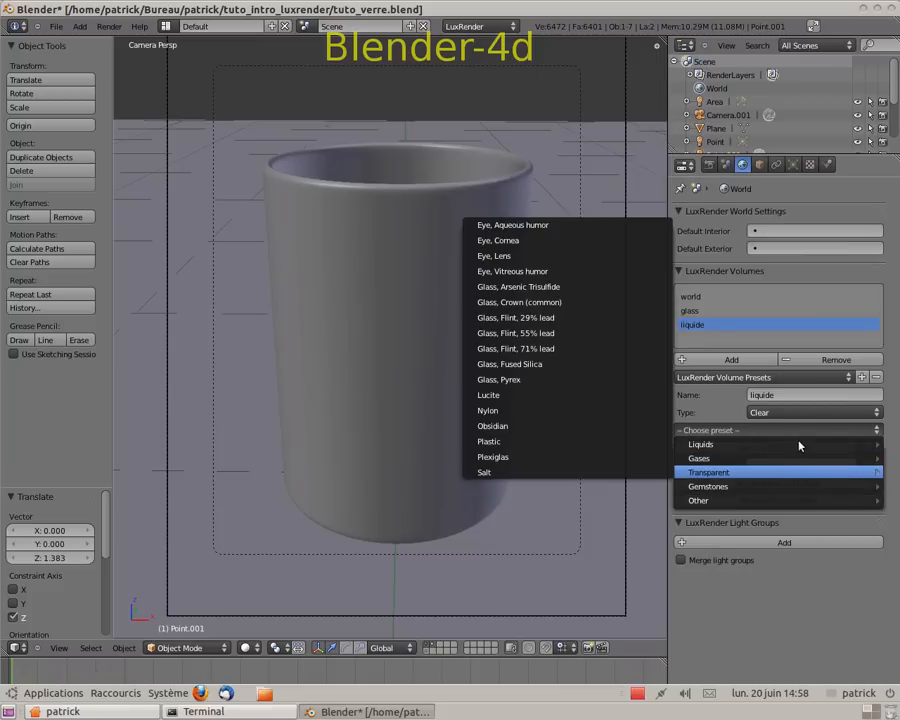
{"action": "mouse_move", "coordinate": [705, 444]}
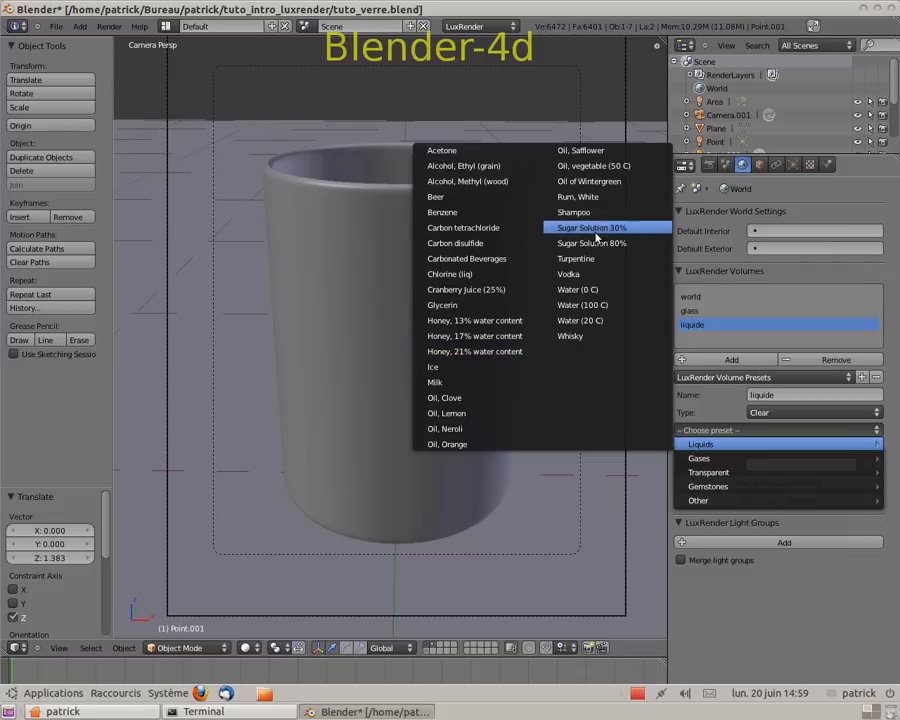
{"action": "left_click", "coordinate": [580, 338]}
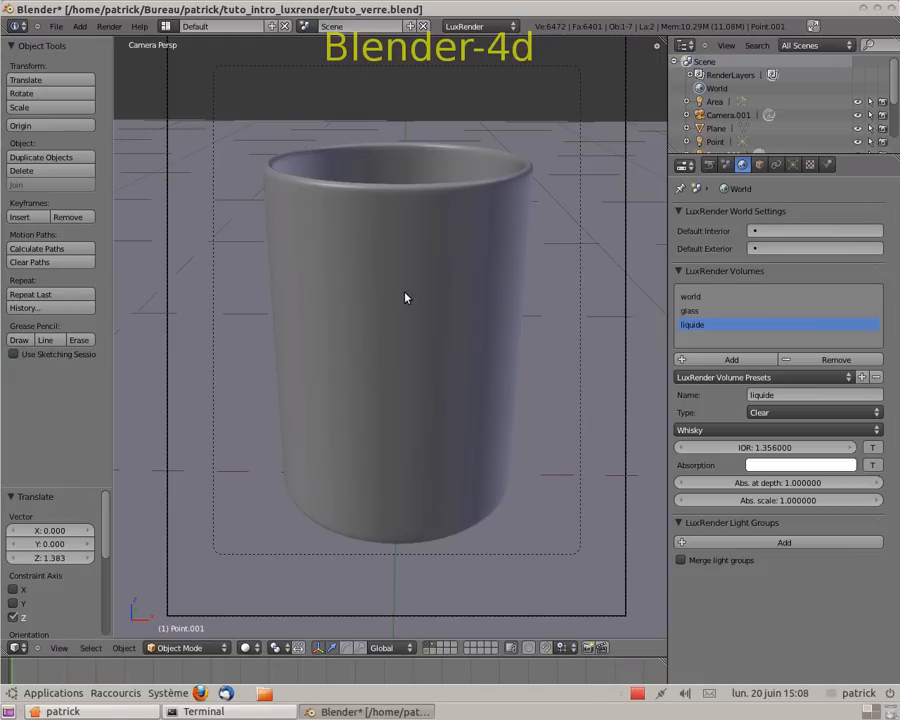
Create a new material on the verre object and name it verre.
{"action": "right_click", "coordinate": [476, 203]}
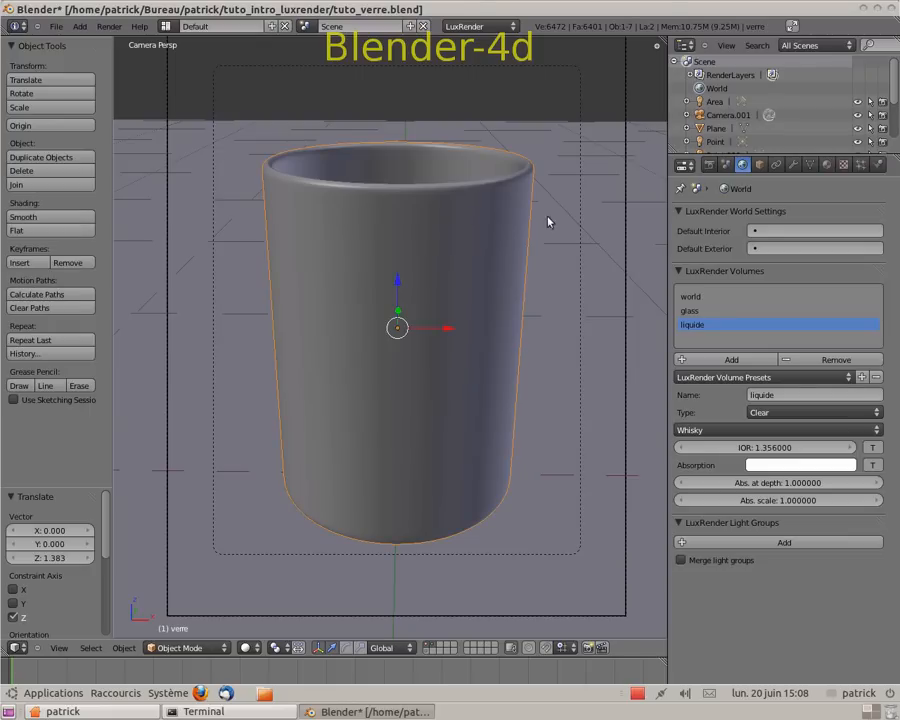
{"action": "left_click", "coordinate": [827, 166]}
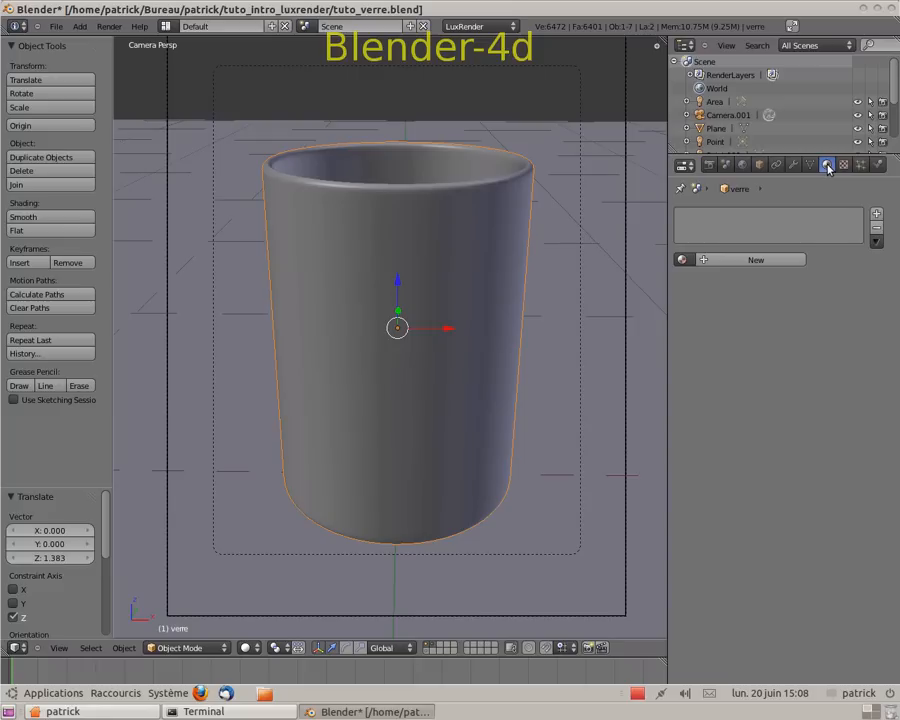
{"action": "left_click", "coordinate": [724, 263]}
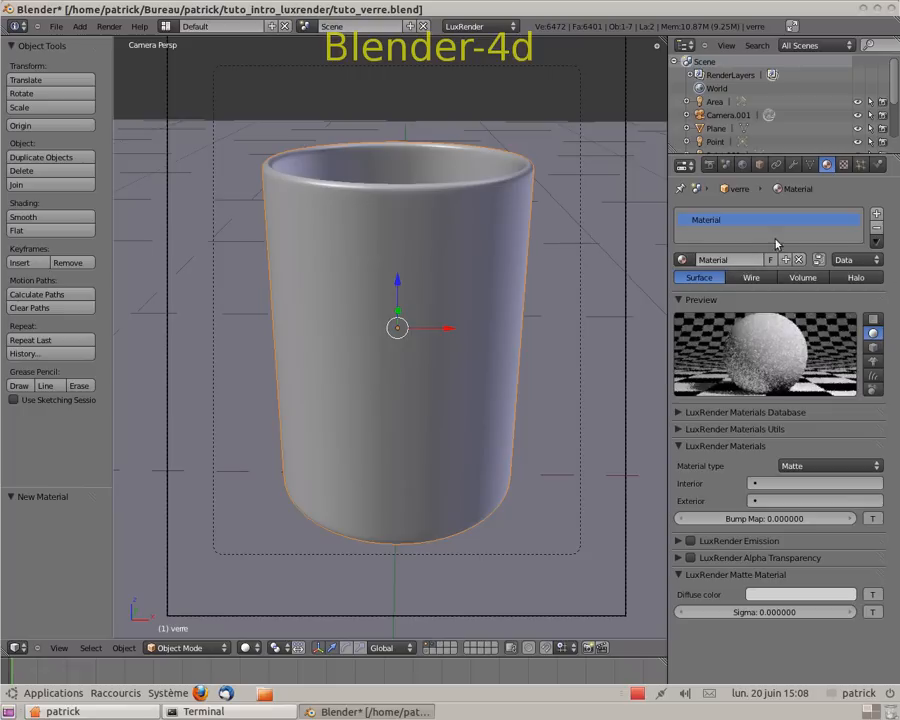
{"action": "left_click", "coordinate": [737, 260]}
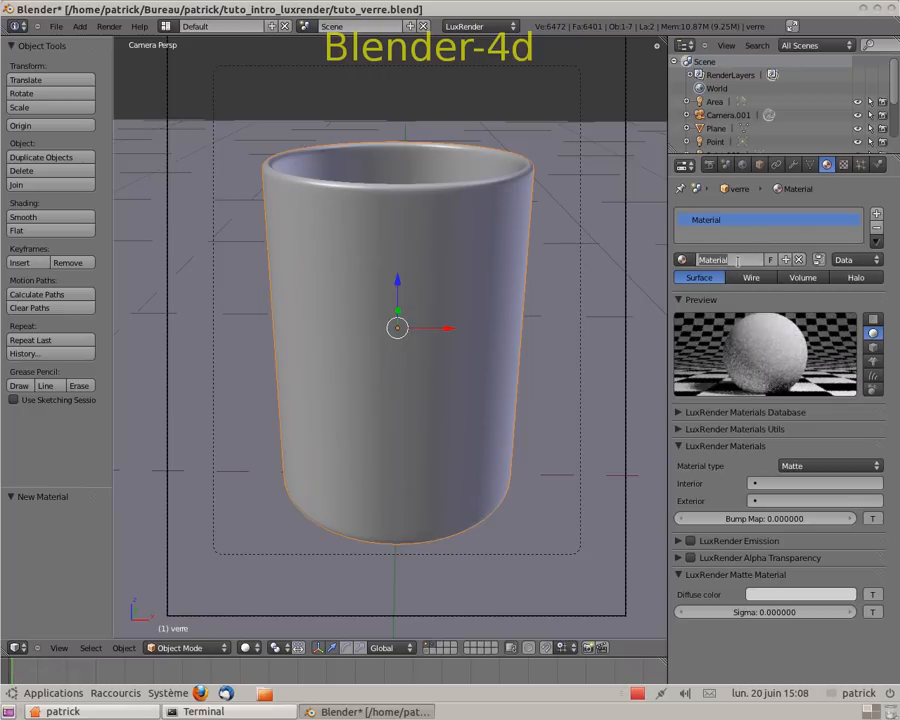
{"action": "key", "text": "BackSpace"}
{"action": "key", "text": "Return"}
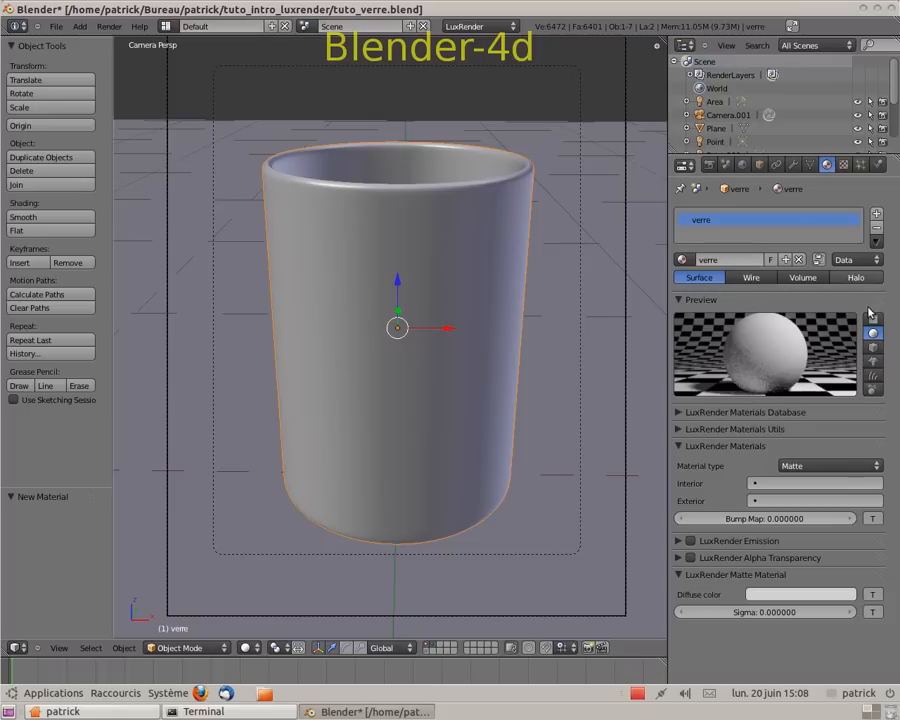
Make the verre material a Glass2 type with glass as its interior volume and world as its exterior volume.
{"action": "left_click", "coordinate": [878, 470]}
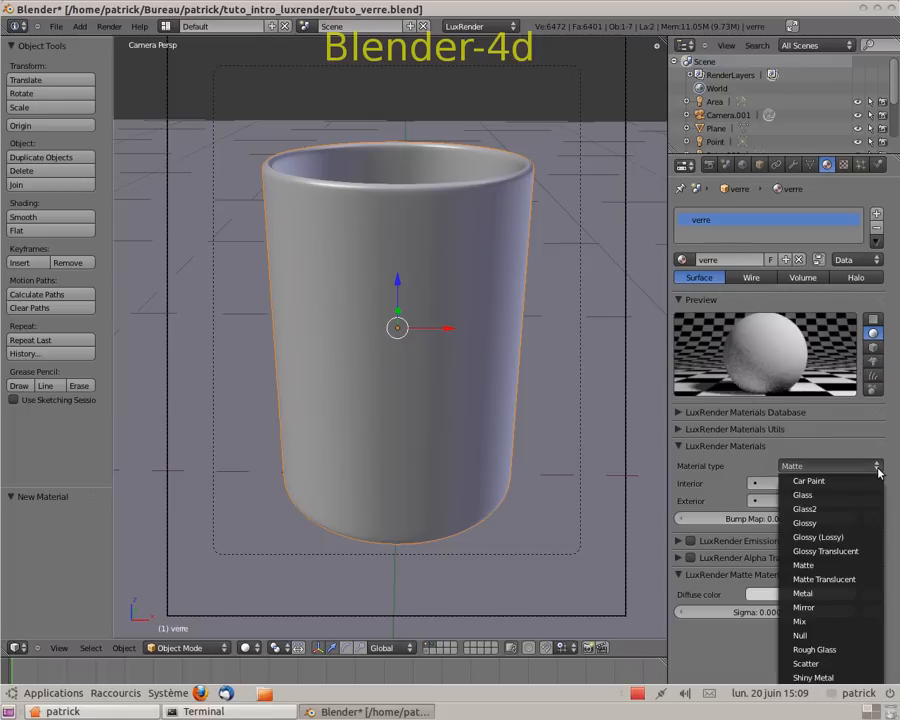
{"action": "left_click", "coordinate": [817, 512]}
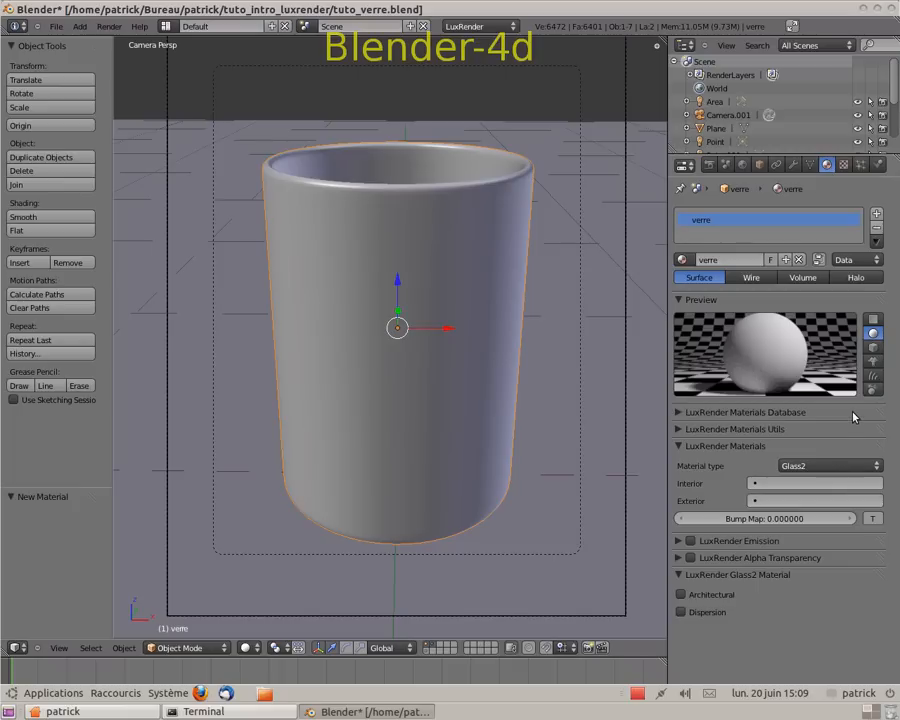
{"action": "left_click", "coordinate": [779, 484]}
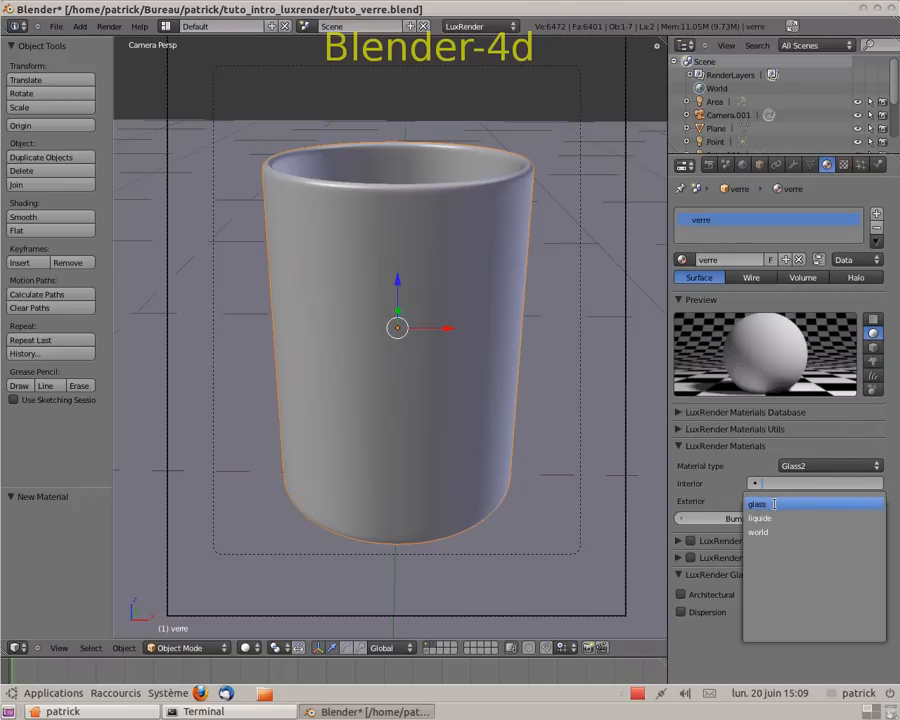
{"action": "left_click", "coordinate": [774, 504]}
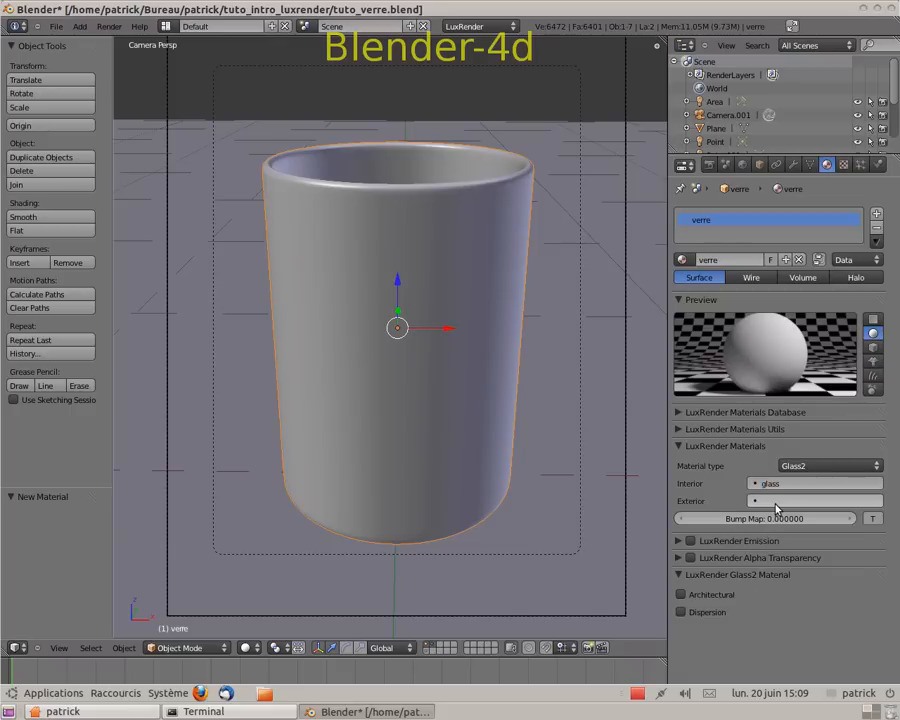
{"action": "left_click", "coordinate": [767, 502]}
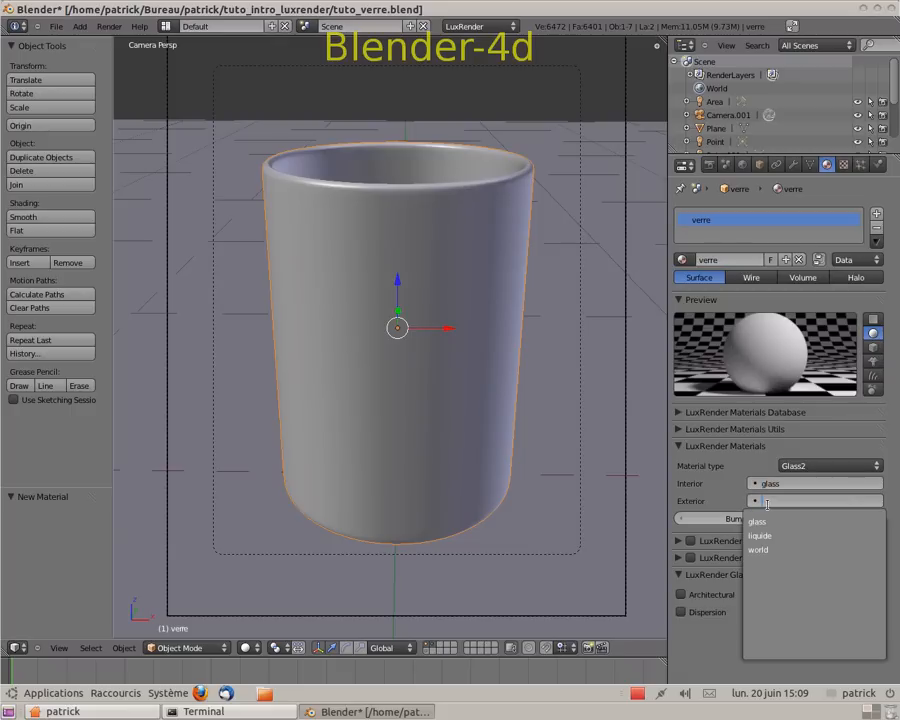
{"action": "left_click", "coordinate": [773, 550]}
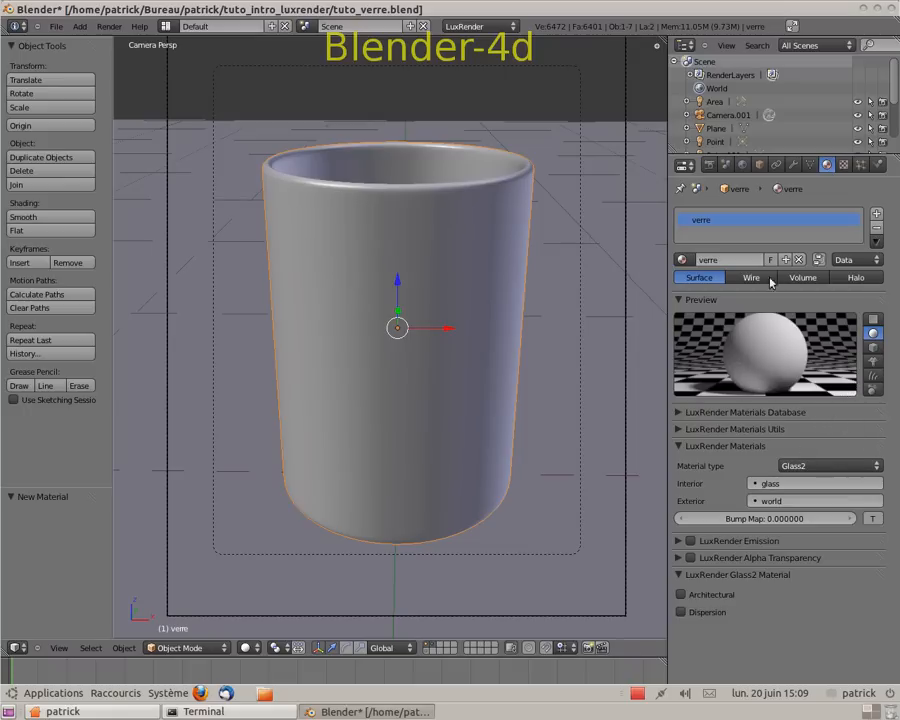
Select the liquide object in wireframe display and create a new material on it named liquide.
{"action": "right_click", "coordinate": [447, 438]}
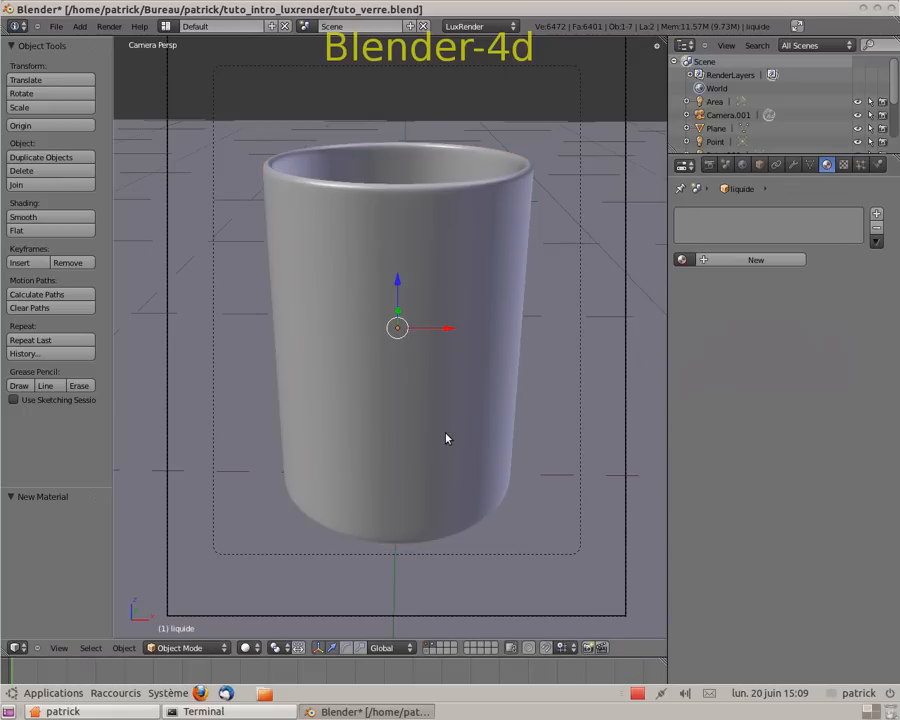
{"action": "key", "text": "z"}
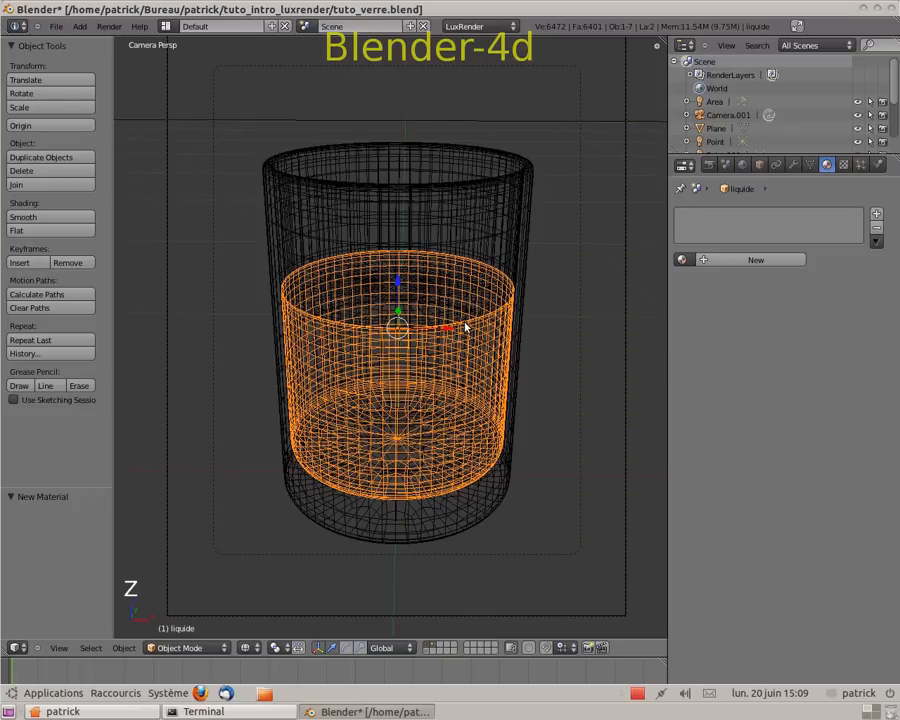
{"action": "left_click", "coordinate": [756, 261]}
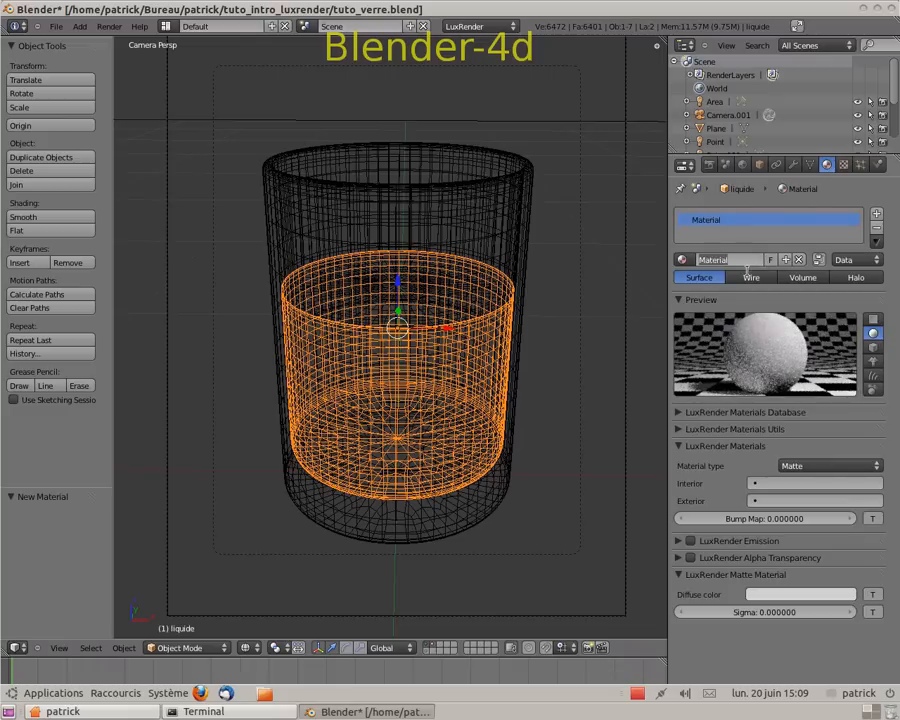
{"action": "left_click", "coordinate": [746, 265]}
{"action": "key", "text": "BackSpace"}
{"action": "key", "text": "Return"}
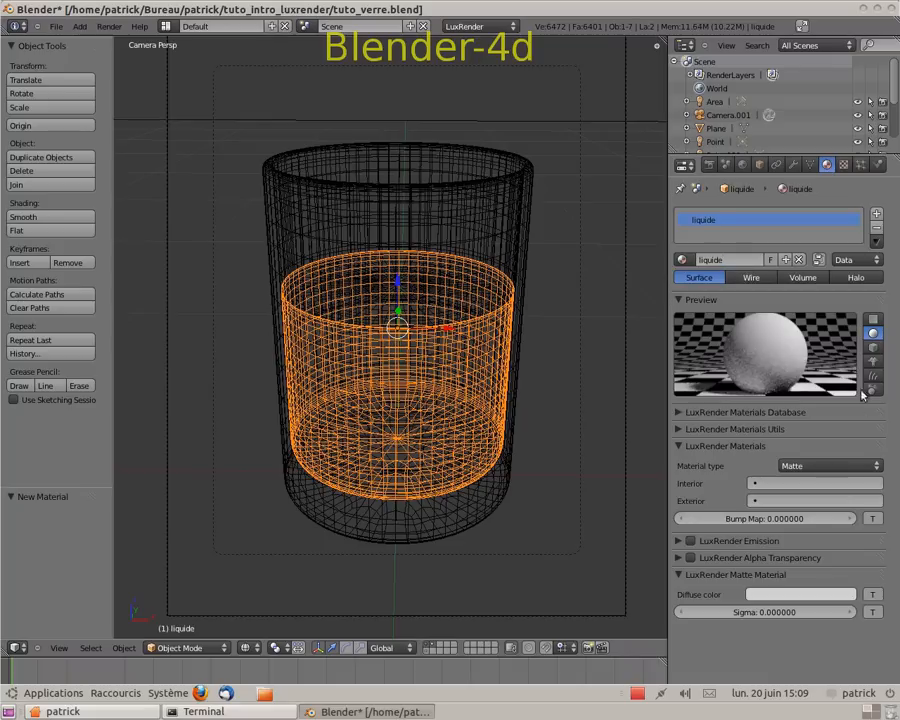
Make the liquide material a Glass2 type with liquide as its interior volume and world as its exterior volume.
{"action": "left_click", "coordinate": [877, 466]}
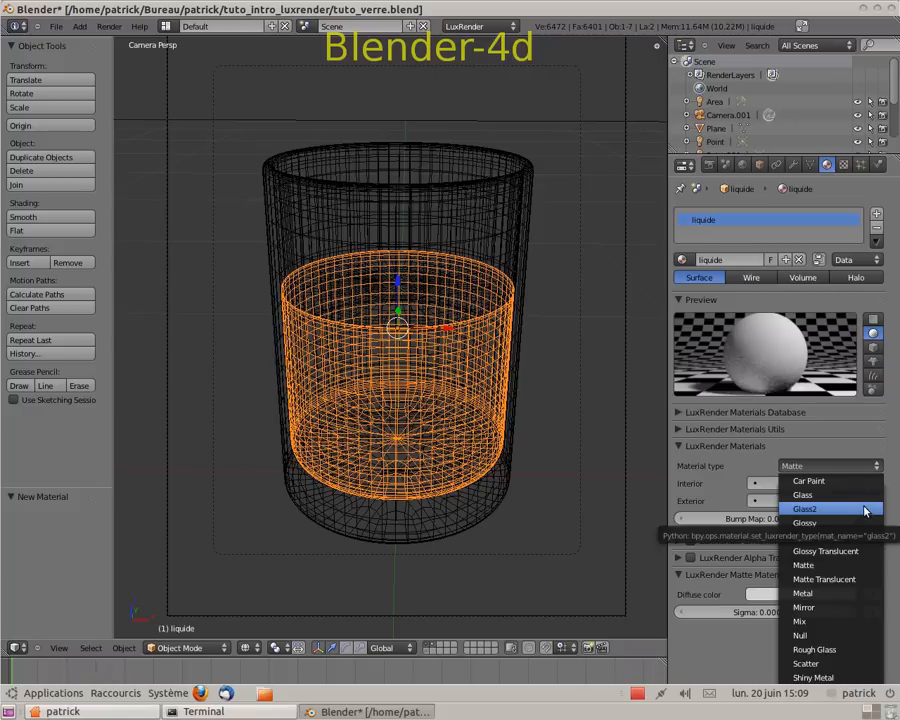
{"action": "left_click", "coordinate": [865, 511]}
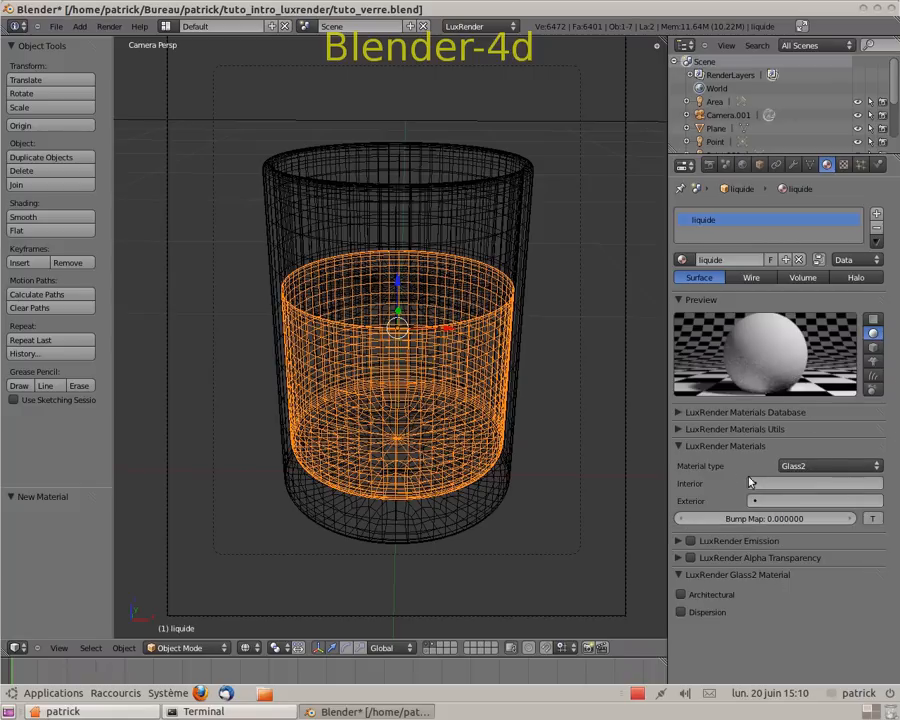
{"action": "left_click", "coordinate": [777, 484]}
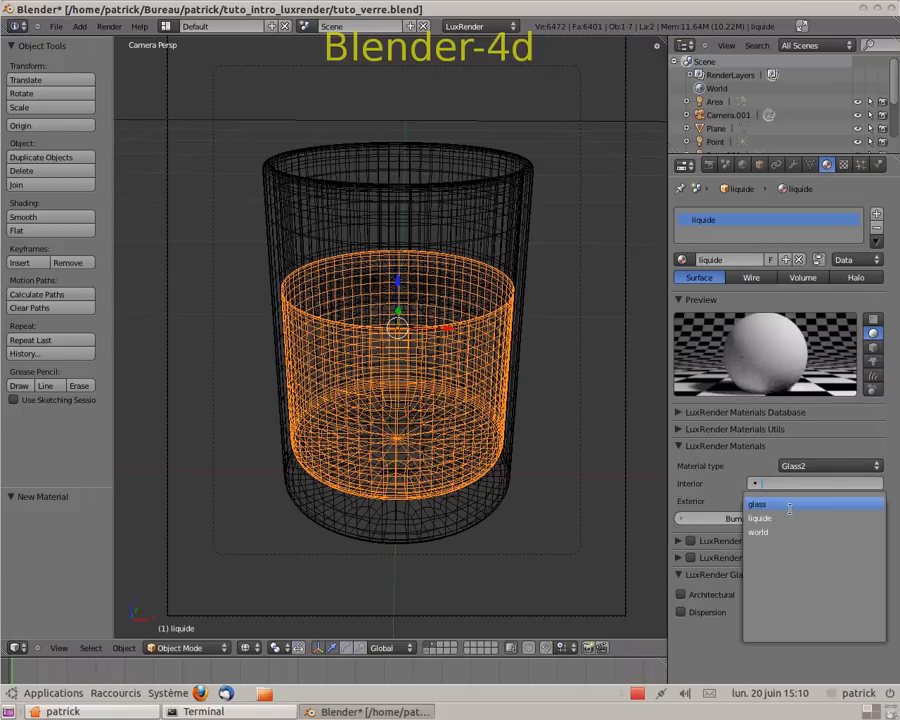
{"action": "left_click", "coordinate": [787, 519]}
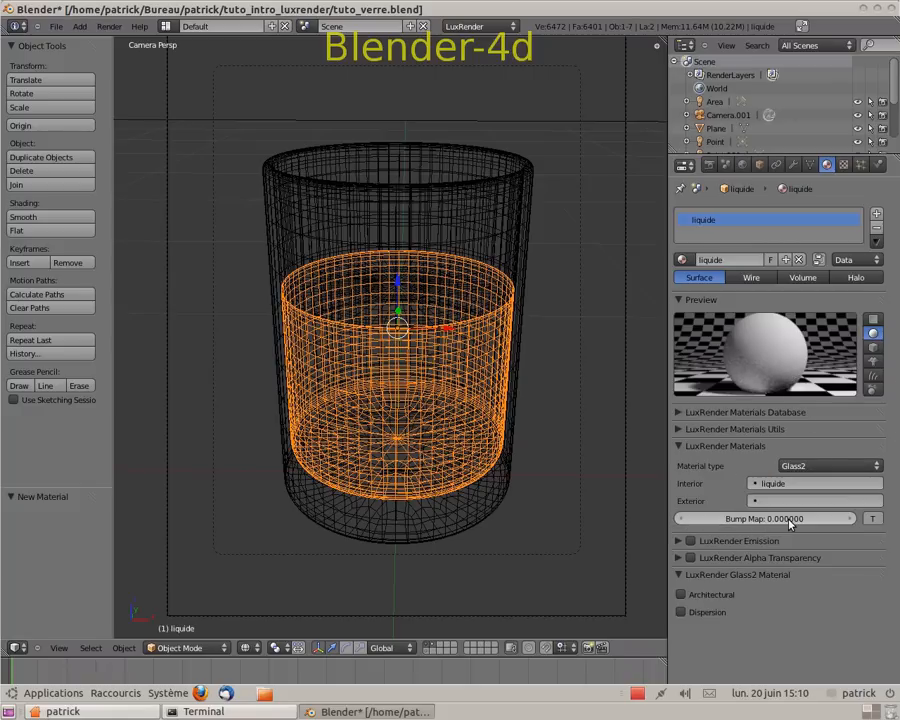
{"action": "left_click", "coordinate": [765, 503]}
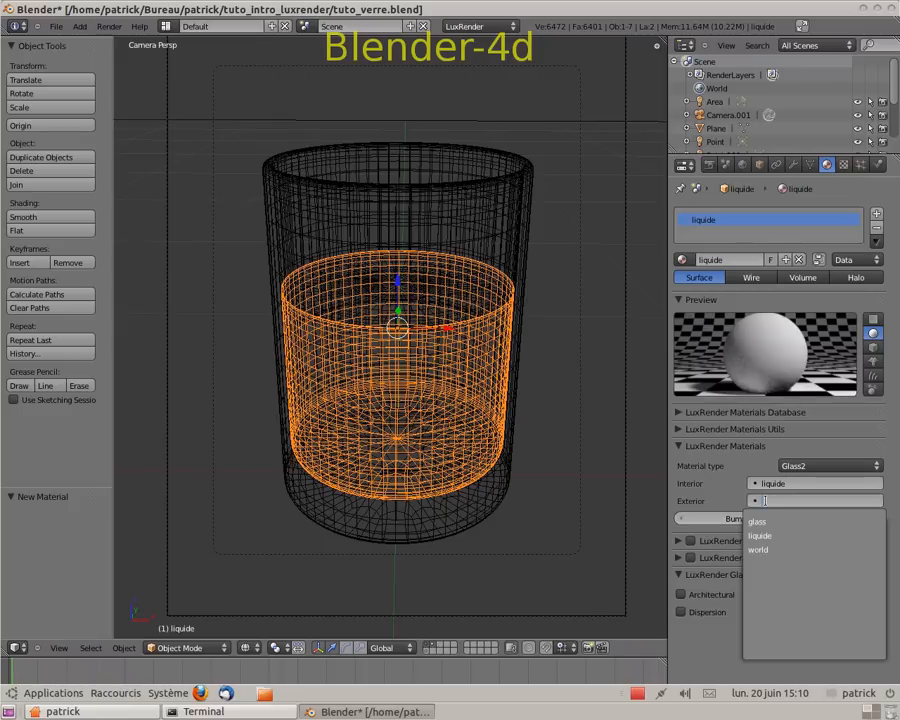
{"action": "left_click", "coordinate": [777, 551]}
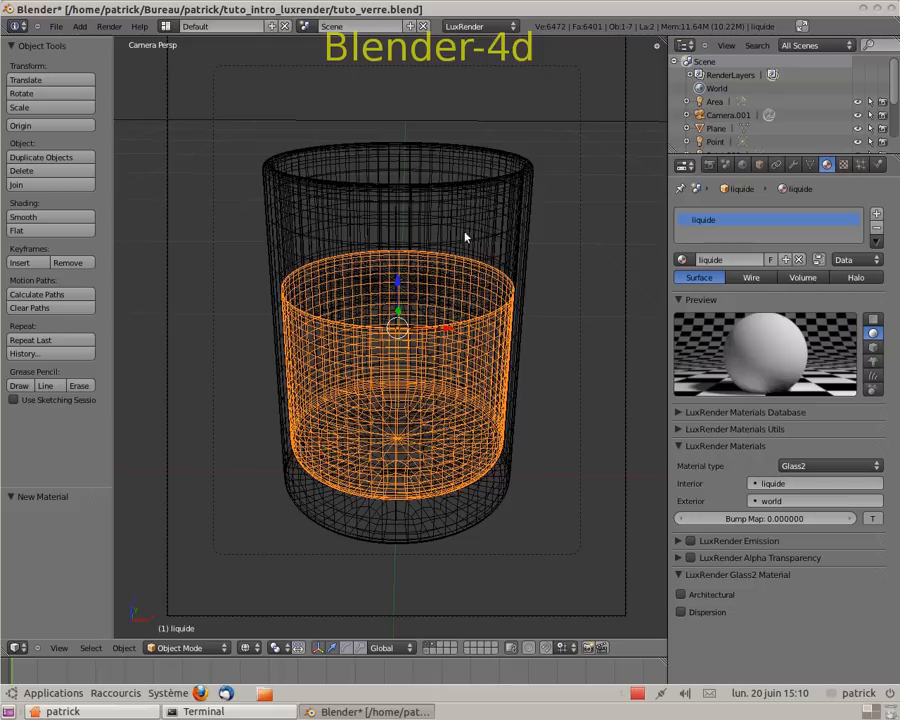
Assign the existing liquide material to the liquide.001 disc that forms the liquid's top surface.
{"action": "right_click", "coordinate": [492, 287]}
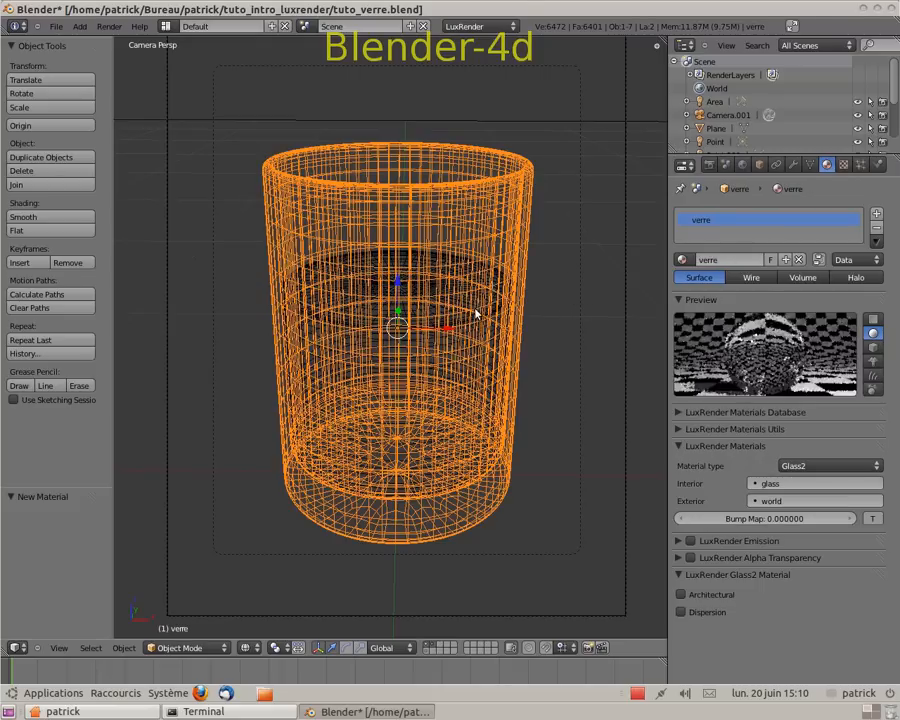
{"action": "right_click", "coordinate": [476, 315]}
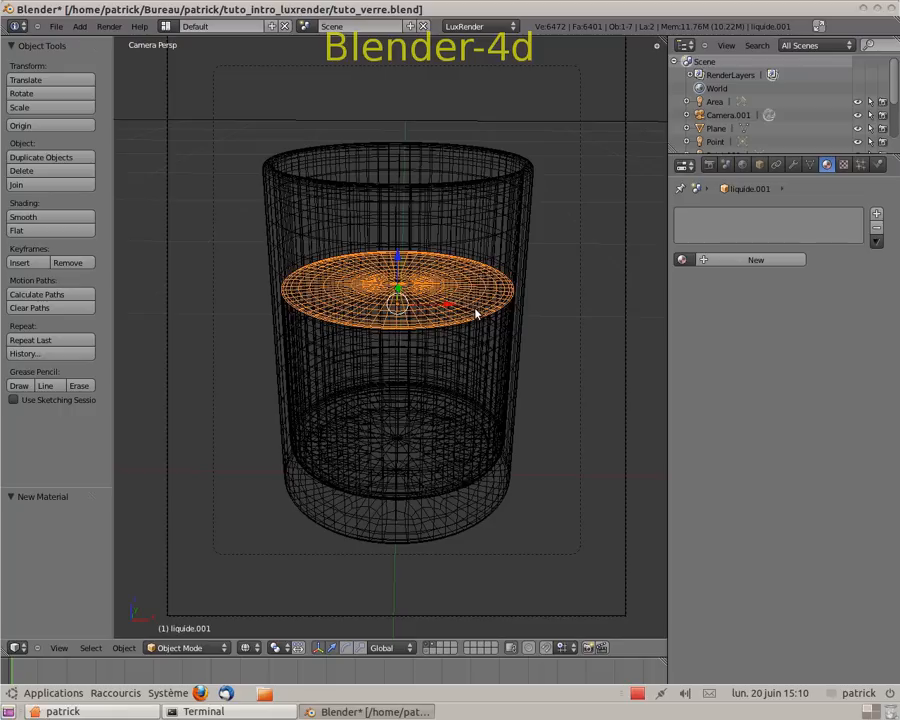
{"action": "left_click", "coordinate": [681, 260]}
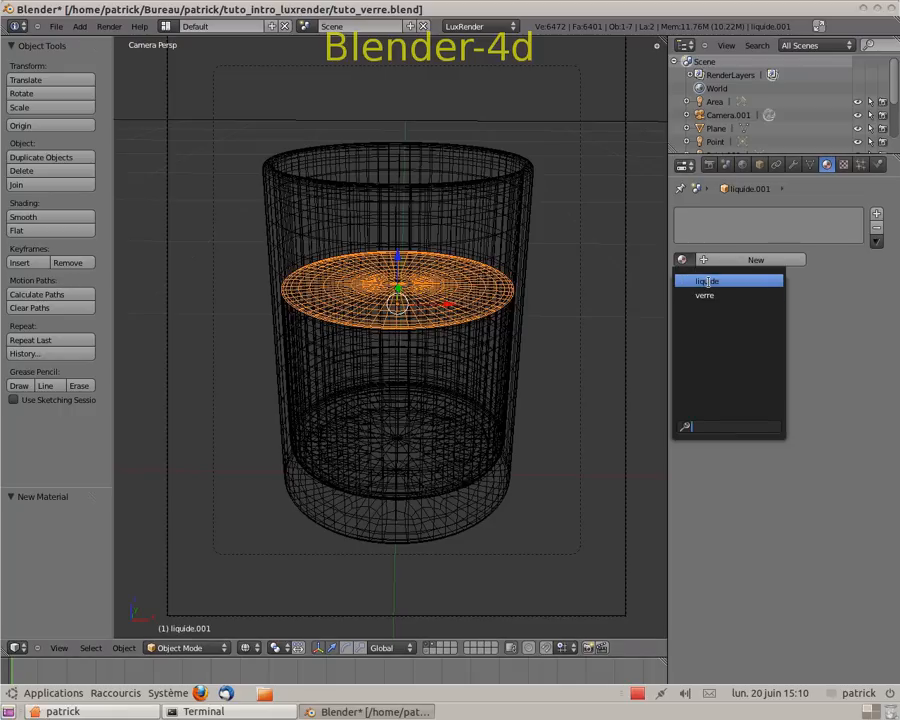
{"action": "left_click", "coordinate": [707, 282]}
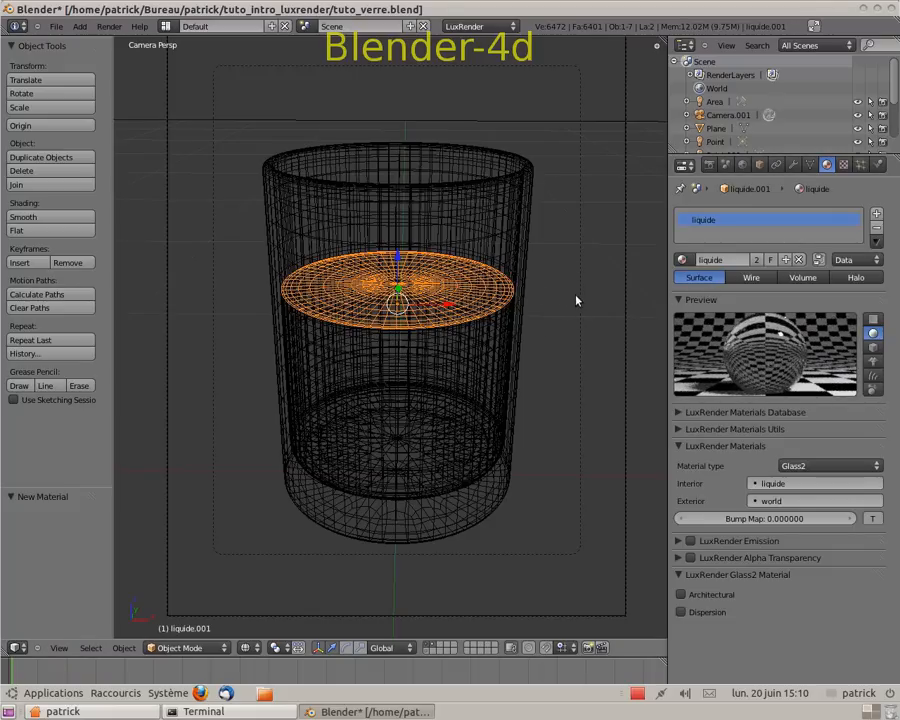
Run a LuxRender test render of the filled glass, then close the render window.
{"action": "scroll", "coordinate": [597, 295], "scroll_direction": "down", "scroll_amount": 2}
{"action": "scroll", "coordinate": [594, 297], "scroll_direction": "up", "scroll_amount": 3}
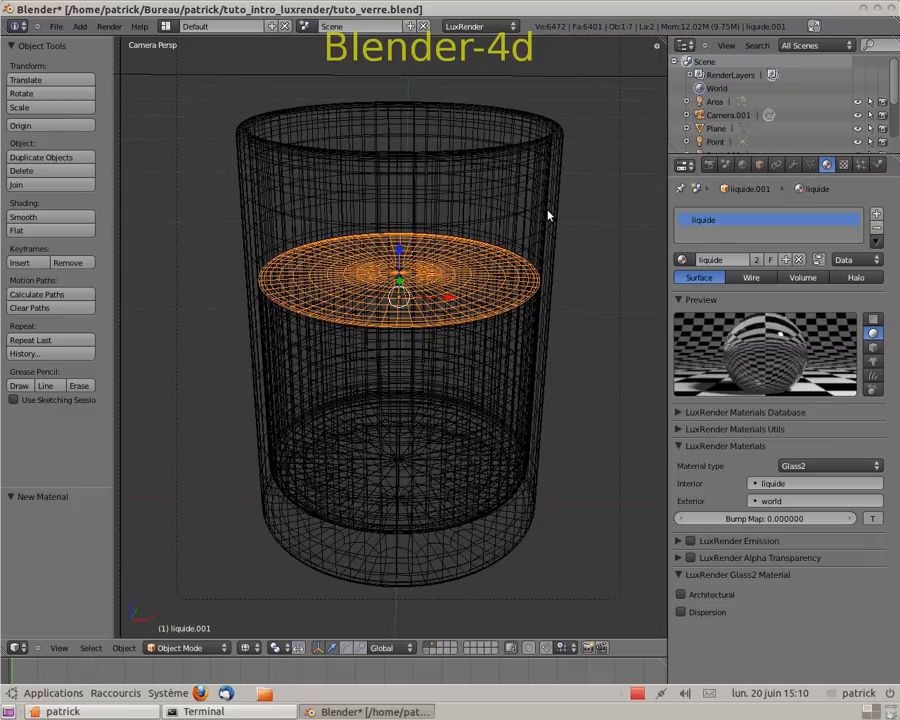
{"action": "key", "text": "F12"}
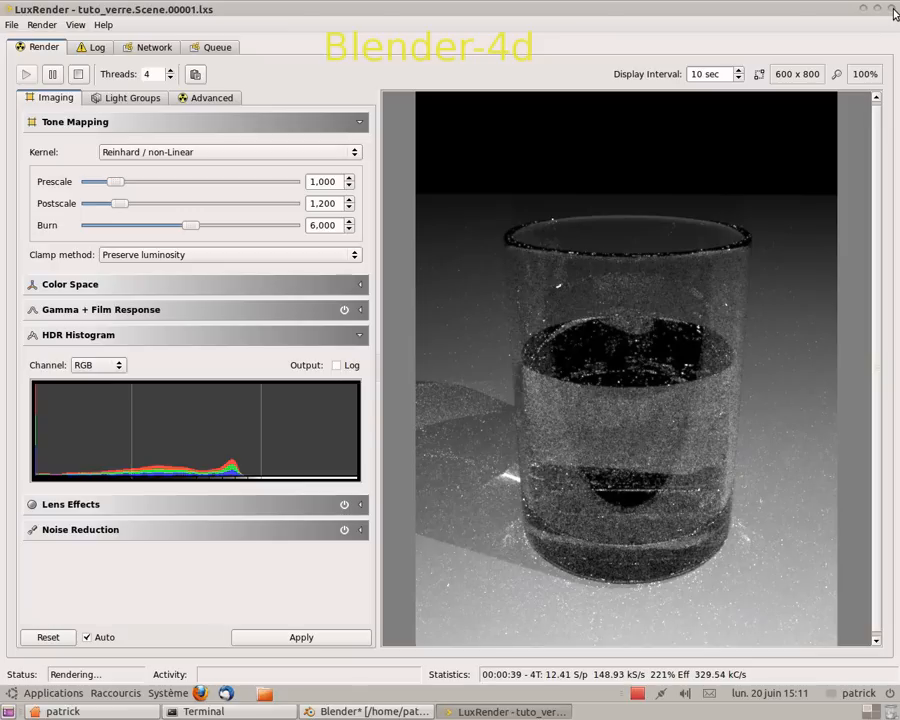
{"action": "left_click", "coordinate": [893, 10]}
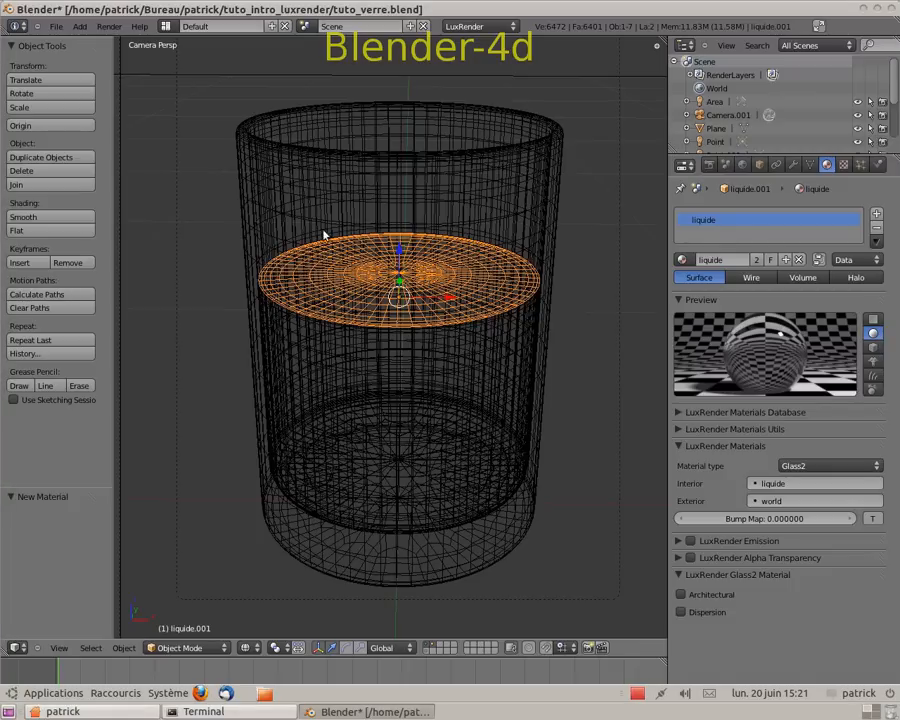
Select the ground plane outside the camera view and enter Edit Mode on it.
{"action": "scroll", "coordinate": [316, 245], "scroll_direction": "down", "scroll_amount": 5}
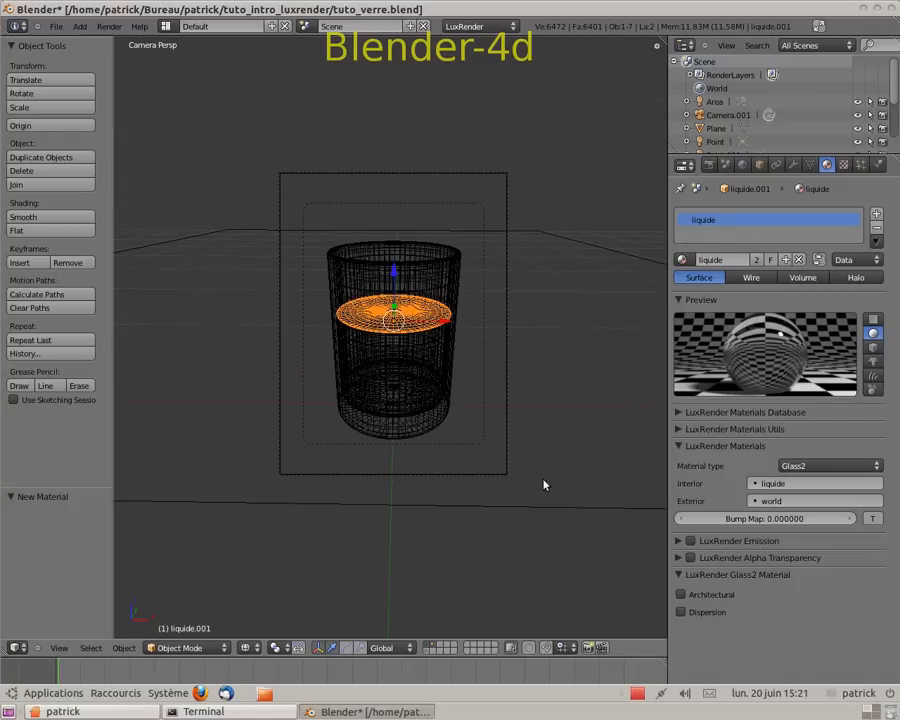
{"action": "middle_click_drag", "start_coordinate": [548, 473], "coordinate": [470, 388]}
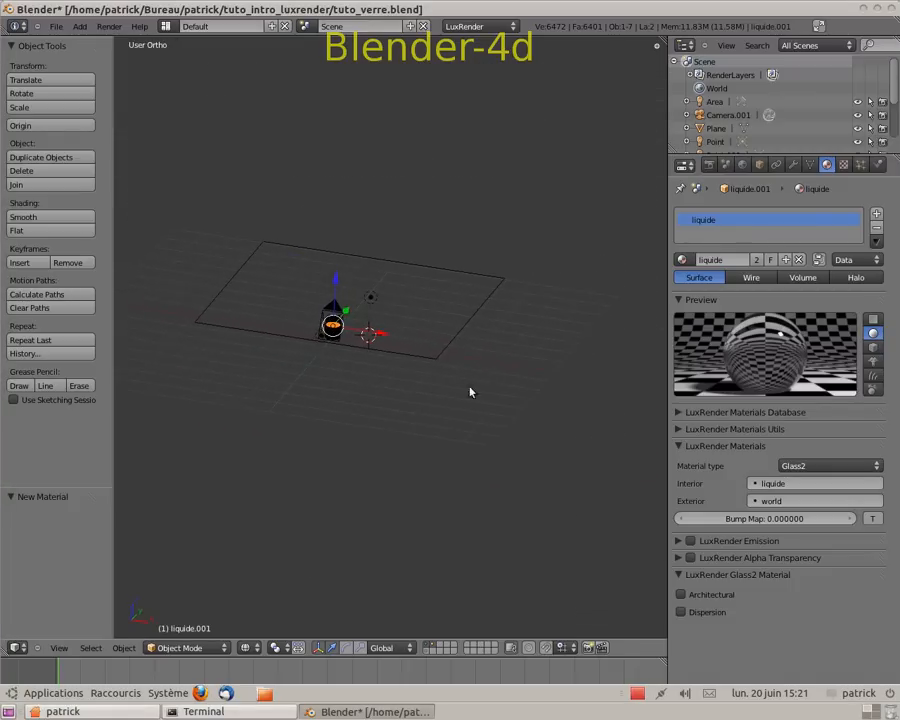
{"action": "right_click", "coordinate": [436, 342]}
{"action": "scroll", "coordinate": [369, 428], "scroll_direction": "up", "scroll_amount": 7}
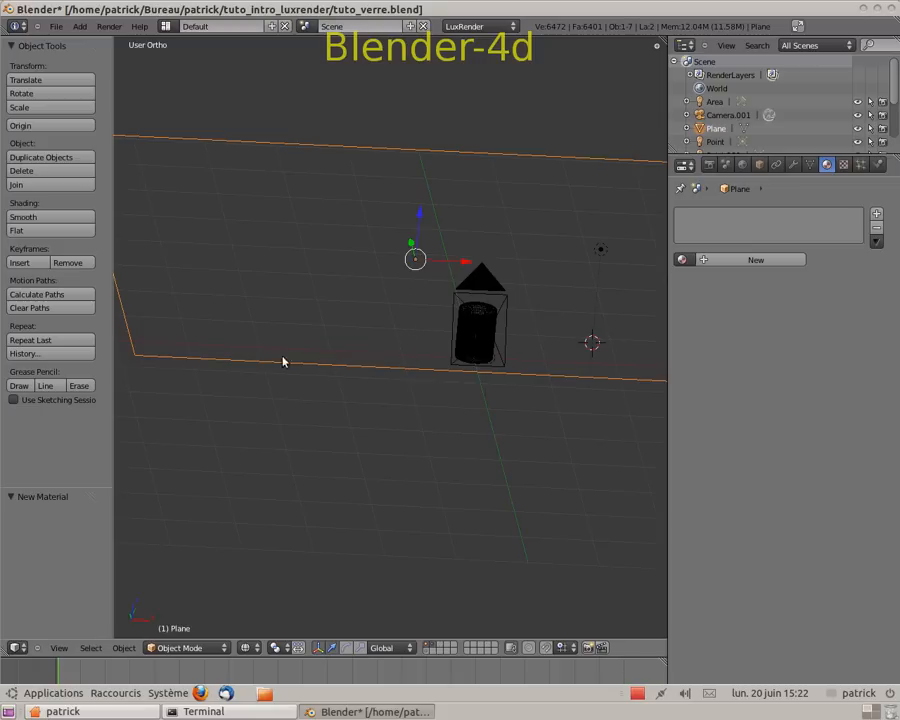
{"action": "scroll", "coordinate": [413, 336], "scroll_direction": "down", "scroll_amount": 3}
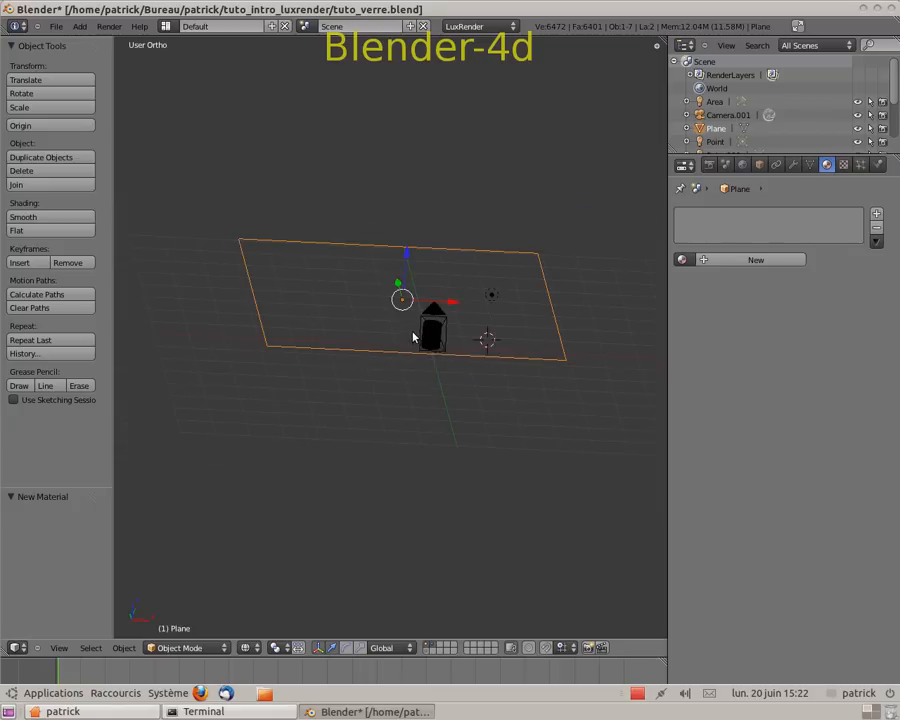
{"action": "middle_click_drag", "start_coordinate": [446, 348], "coordinate": [402, 370]}
{"action": "scroll", "coordinate": [402, 366], "scroll_direction": "up", "scroll_amount": 2}
{"action": "middle_click_drag", "start_coordinate": [483, 325], "coordinate": [448, 281]}
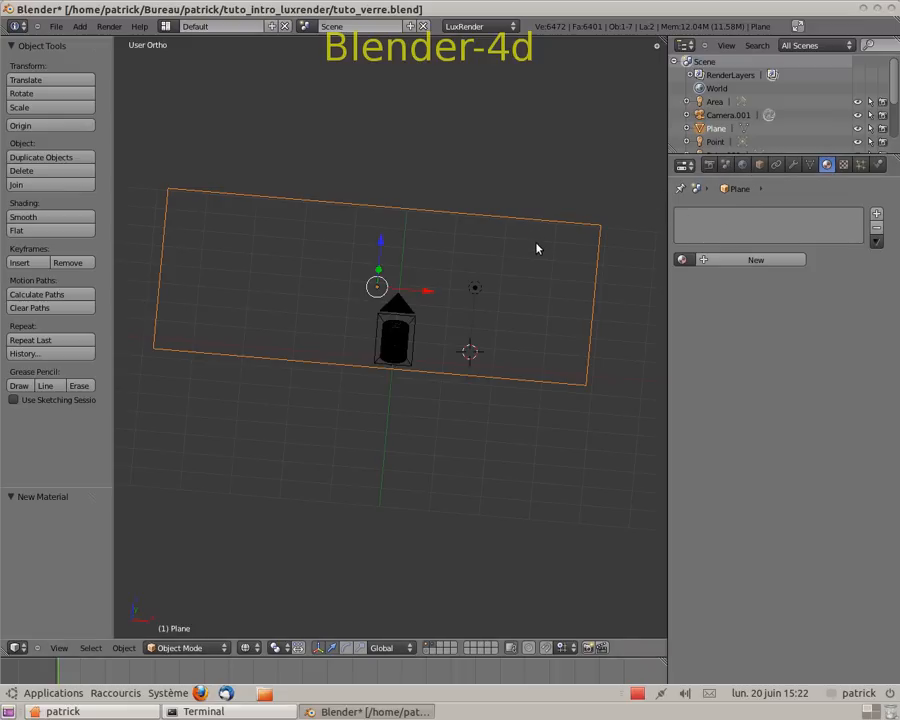
{"action": "key", "text": "Tab"}
{"action": "middle_click_drag", "start_coordinate": [578, 413], "coordinate": [439, 400]}
{"action": "mouse_move", "coordinate": [464, 361]}
{"action": "middle_mouse_down", "text": "shift"}
{"action": "mouse_move", "coordinate": [498, 404]}
{"action": "mouse_move", "coordinate": [474, 360]}
{"action": "middle_mouse_up", "text": "shift"}
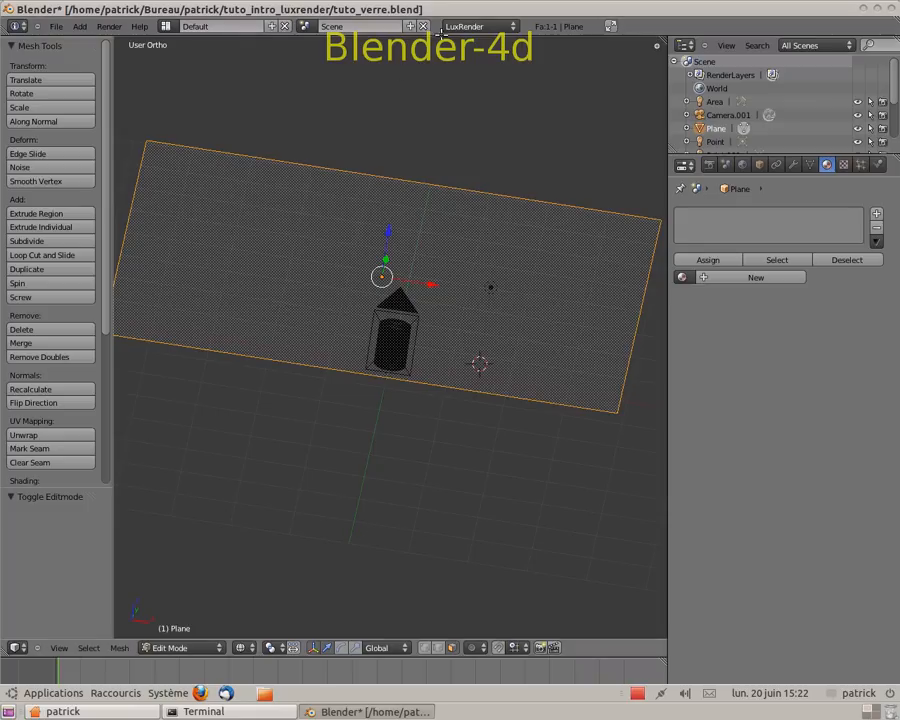
{"action": "right_click", "coordinate": [529, 33]}
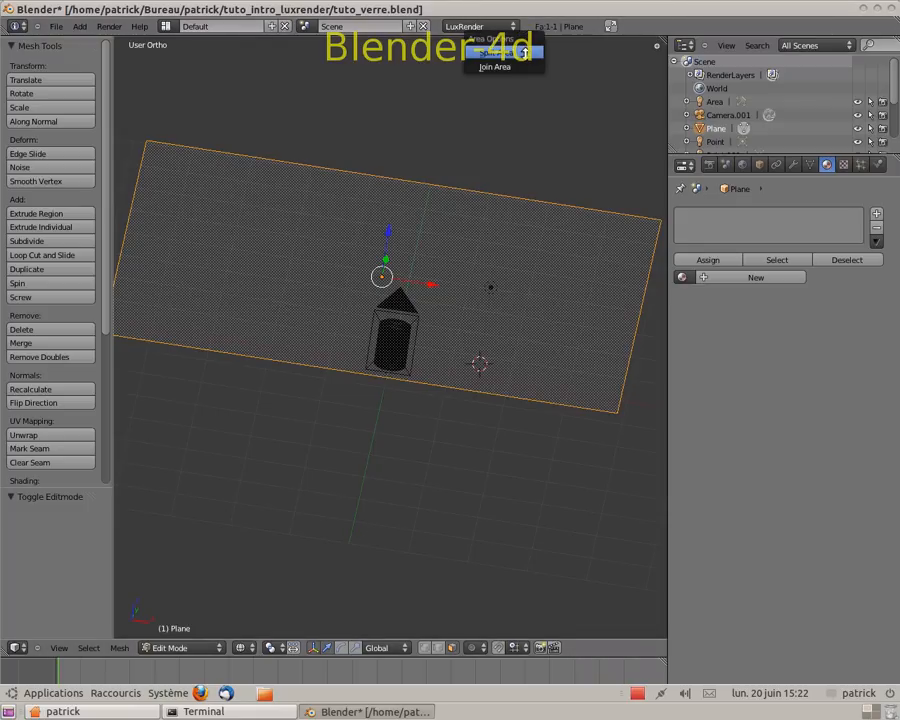
{"action": "left_click", "coordinate": [524, 52]}
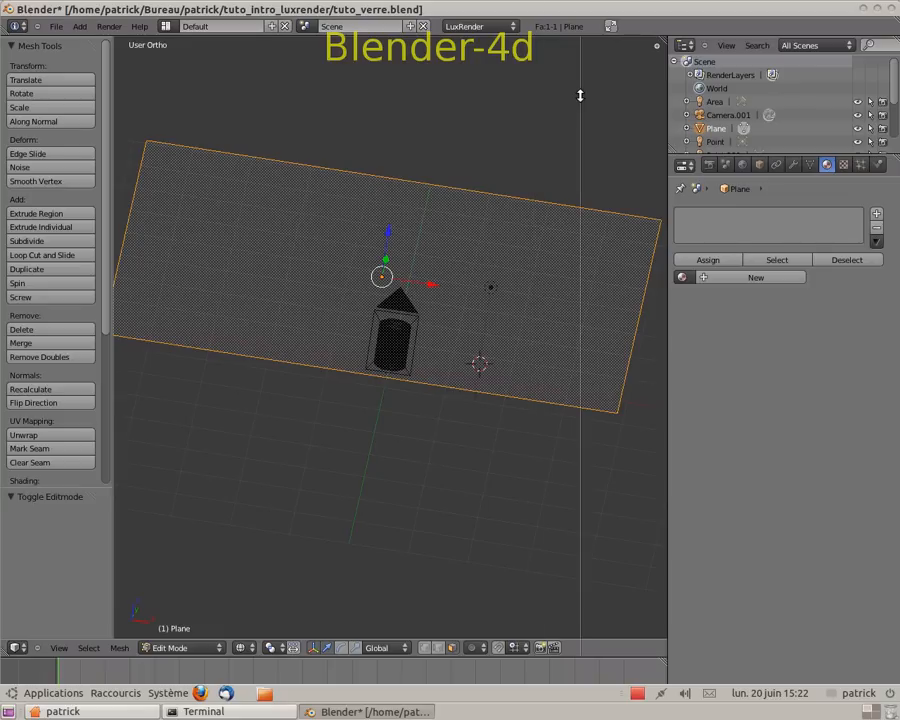
{"action": "key", "text": "Escape"}
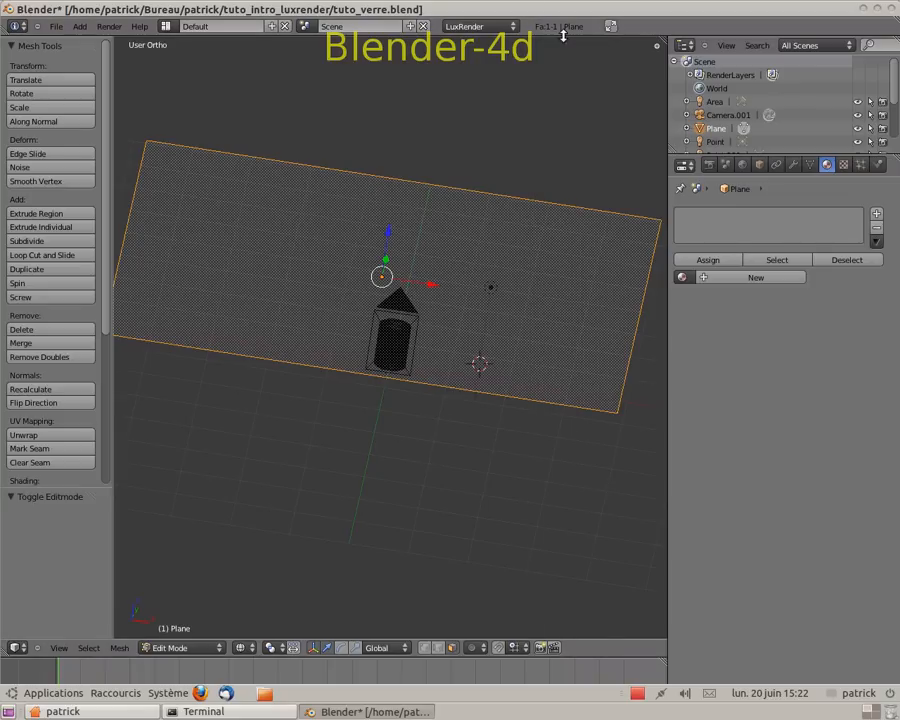
Split the 3D view horizontally into two areas and turn the upper one into a UV/Image Editor.
{"action": "right_click", "coordinate": [668, 128]}
{"action": "left_click", "coordinate": [655, 127]}
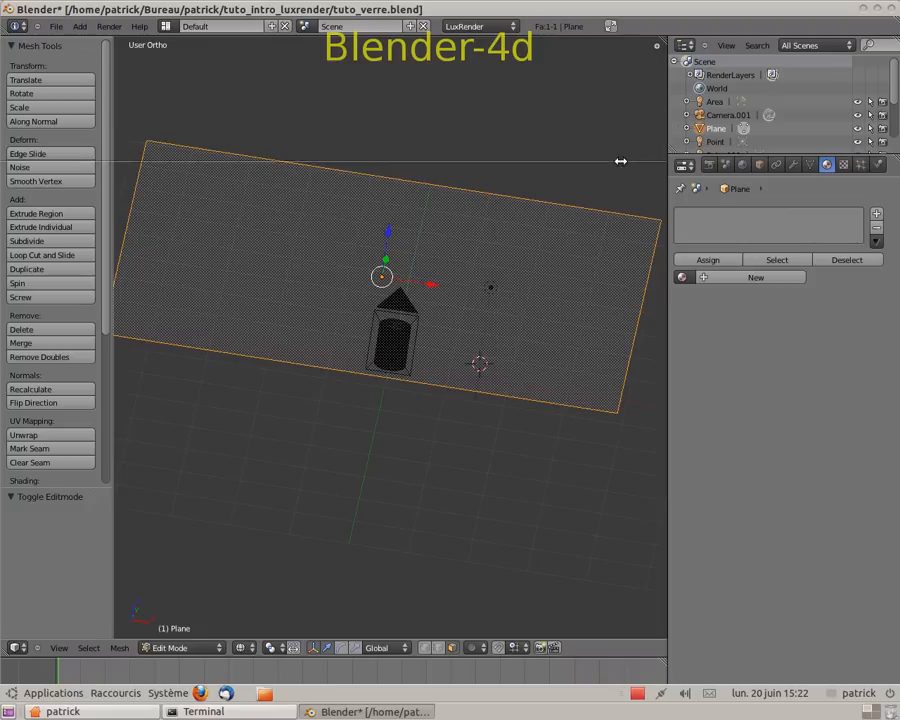
{"action": "left_click", "coordinate": [620, 263]}
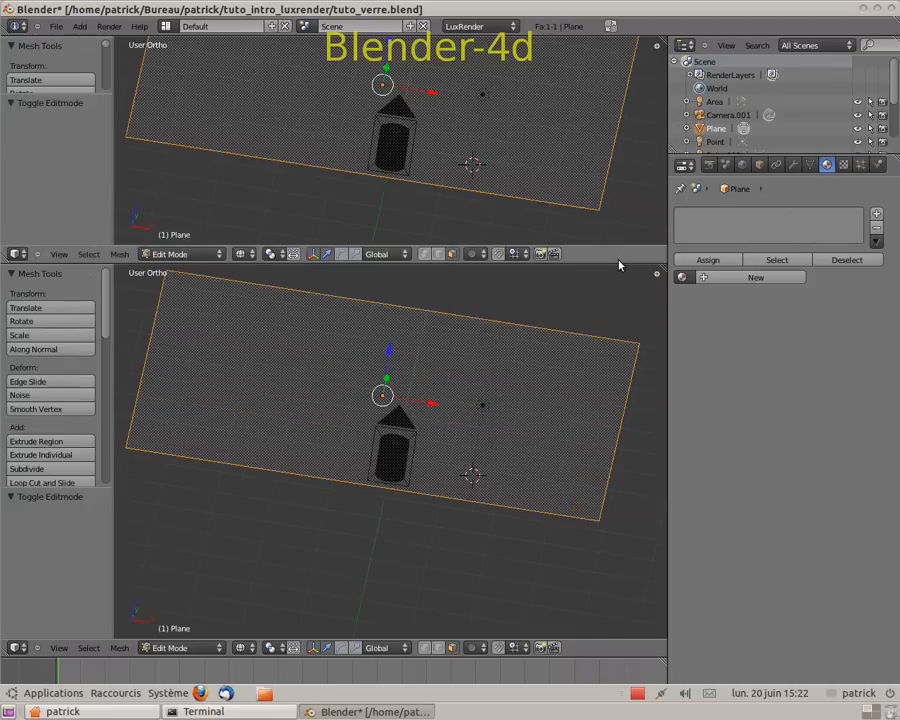
{"action": "left_click", "coordinate": [14, 256]}
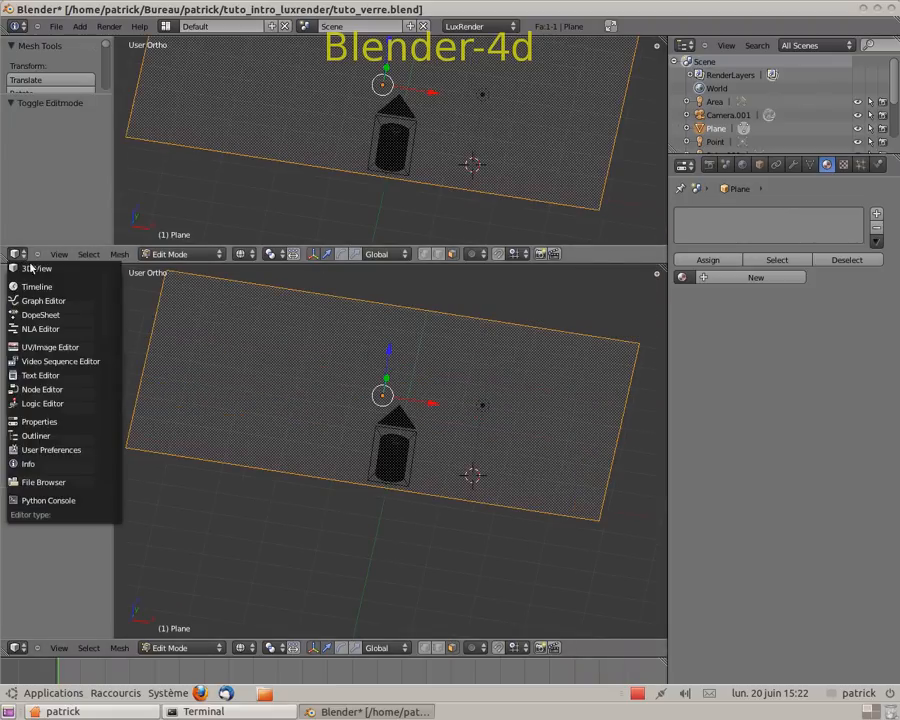
{"action": "left_click", "coordinate": [45, 347]}
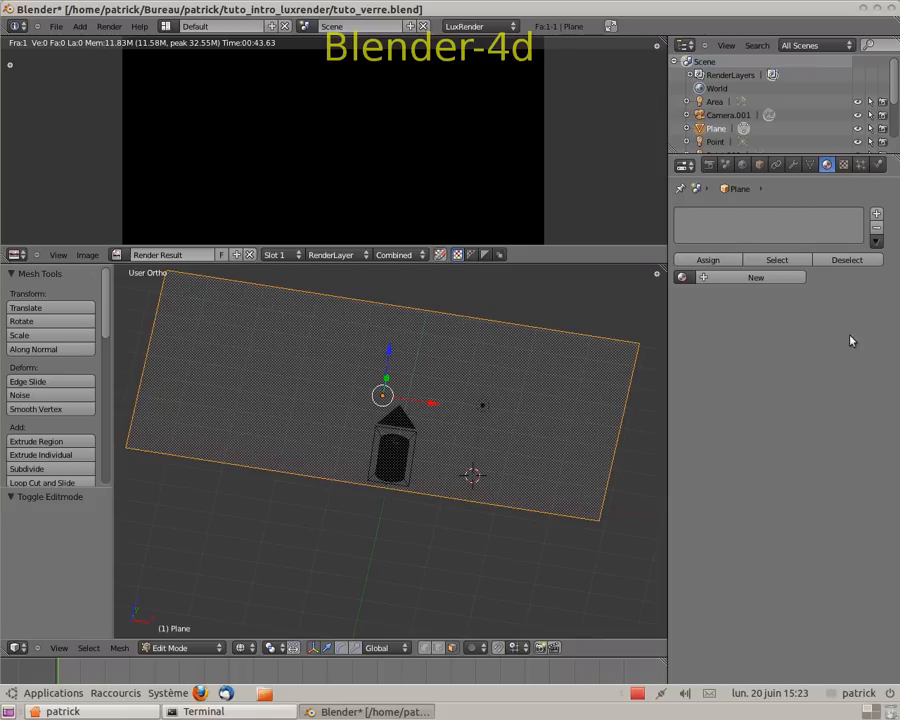
Return the ground plane to Object Mode and give it a new material named table, keeping the Matte type.
{"action": "key", "text": "Tab"}
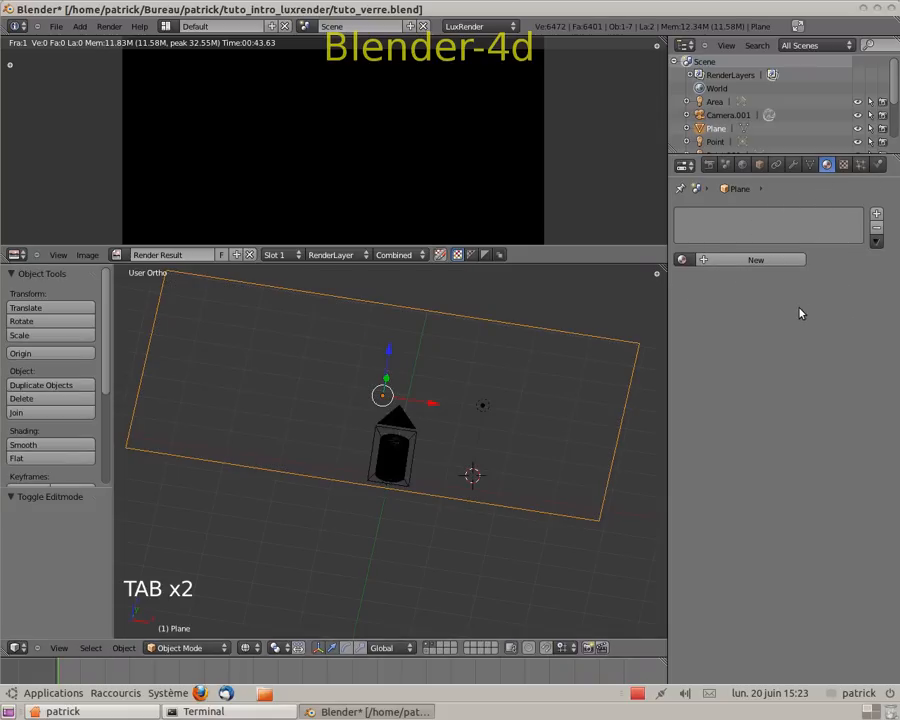
{"action": "left_click", "coordinate": [709, 264]}
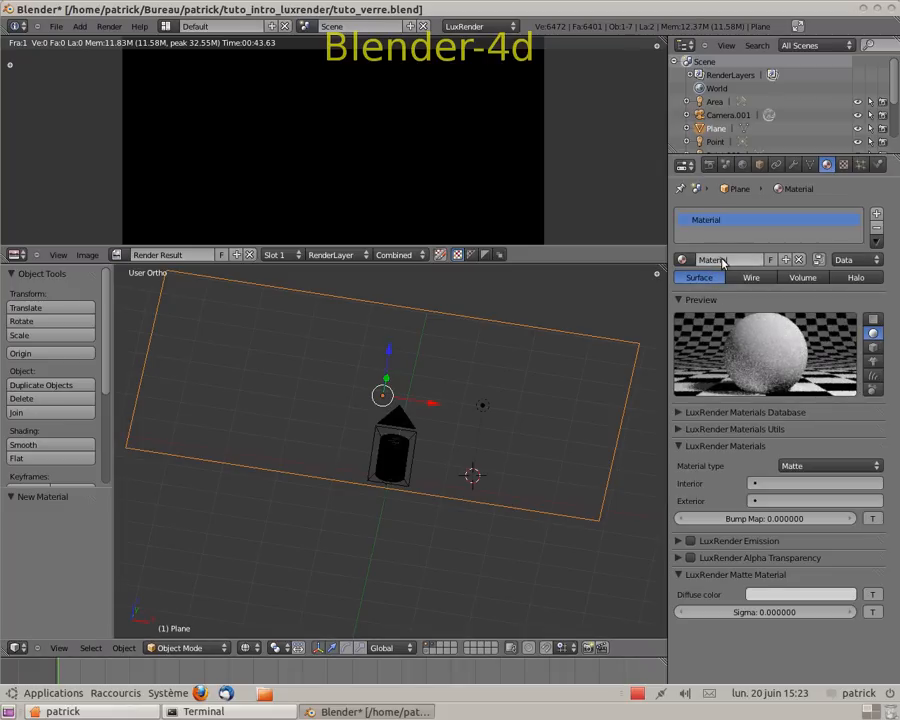
{"action": "type", "text": "s"}
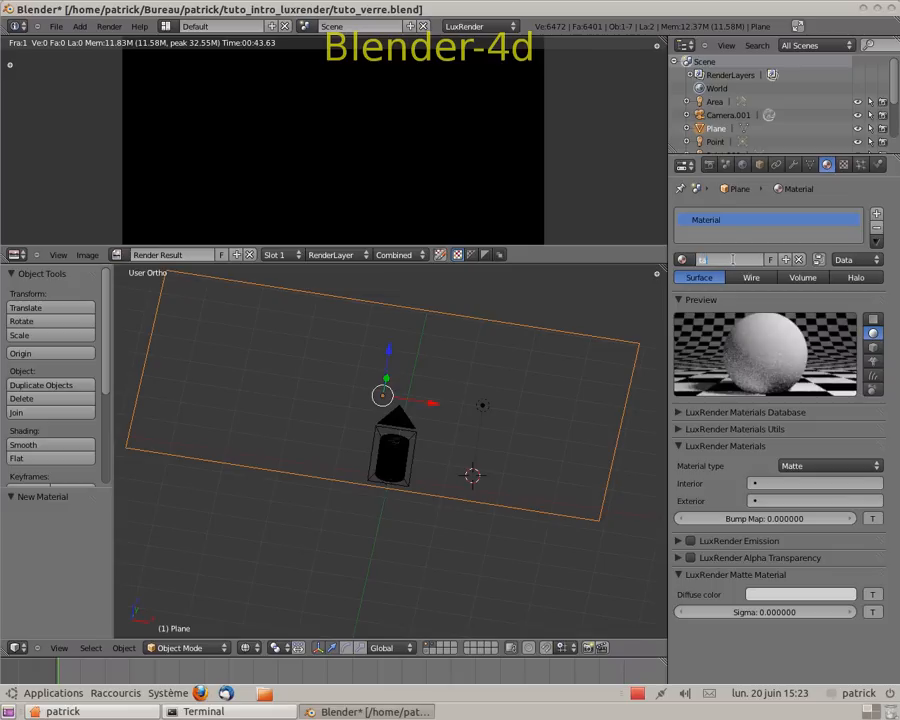
{"action": "key", "text": "Return"}
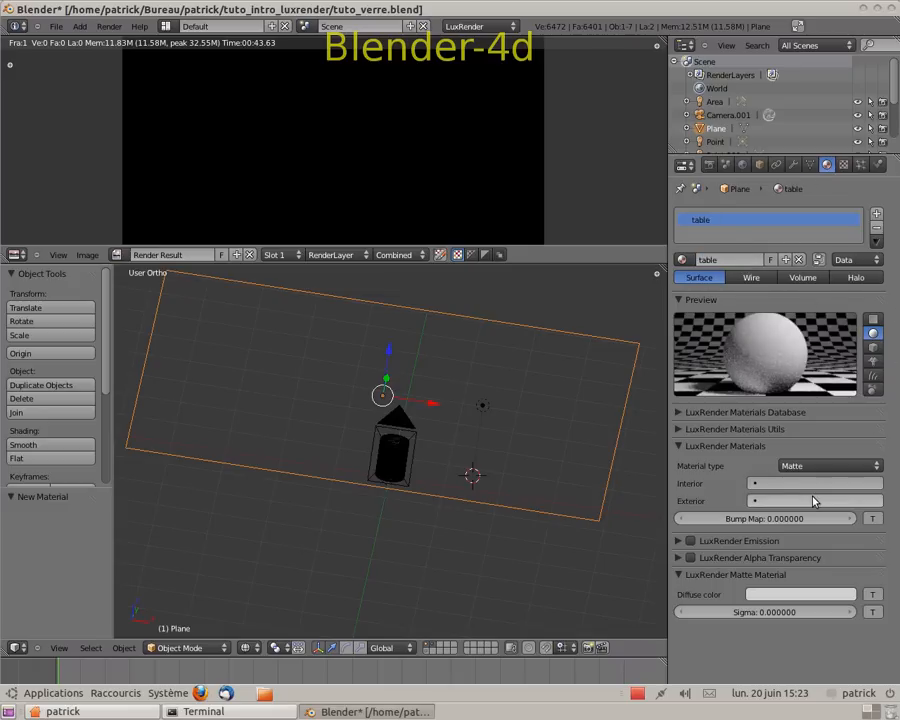
{"action": "left_click", "coordinate": [878, 466]}
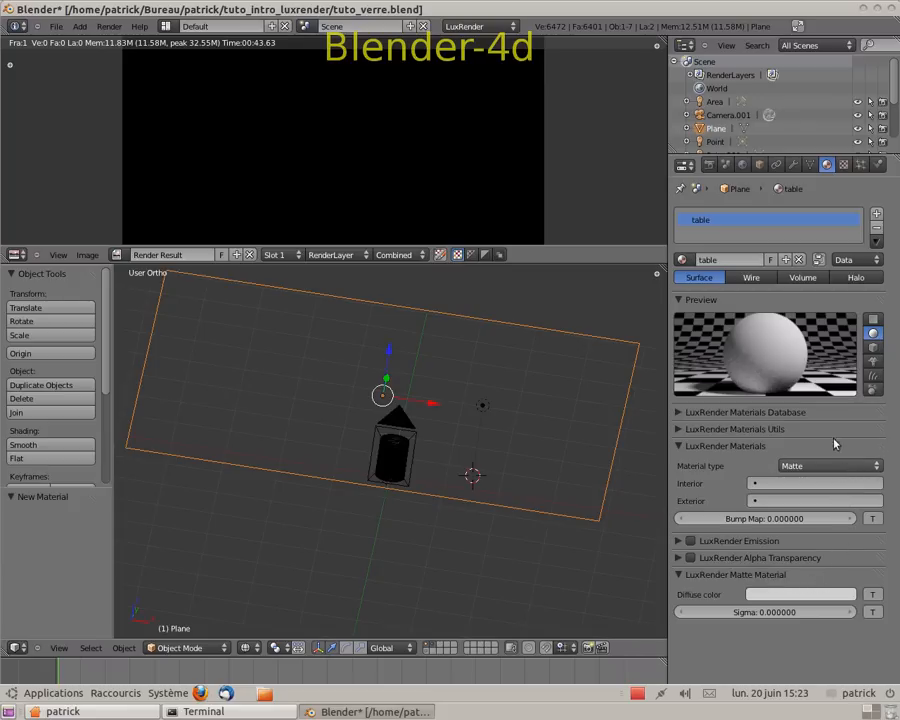
Add a new texture named bois to the table material.
{"action": "left_click", "coordinate": [845, 167]}
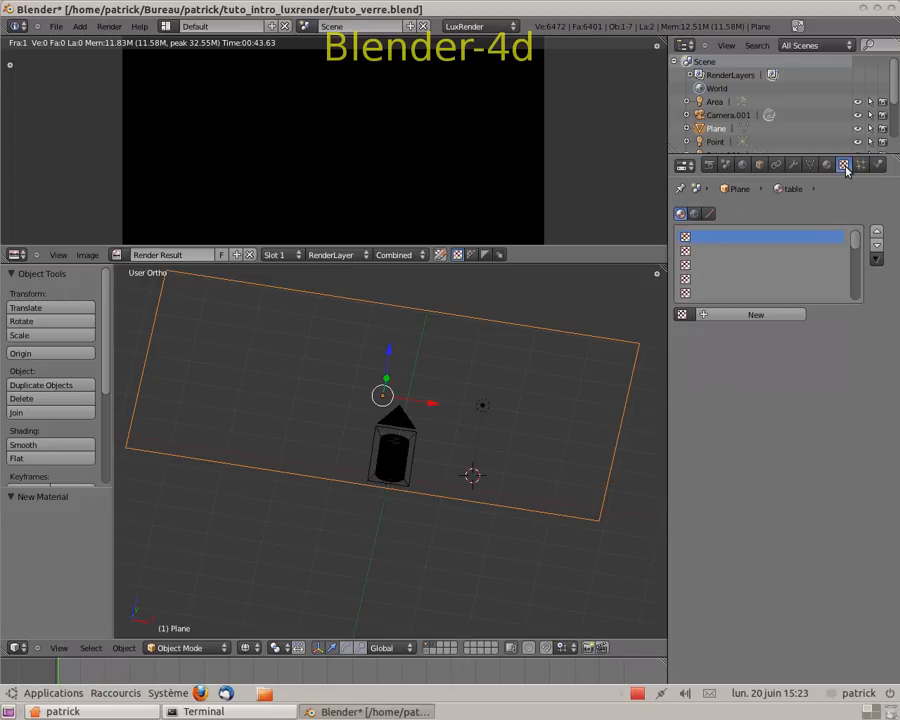
{"action": "left_click", "coordinate": [724, 314]}
{"action": "double_click", "coordinate": [700, 315]}
{"action": "key", "text": "BackSpace"}
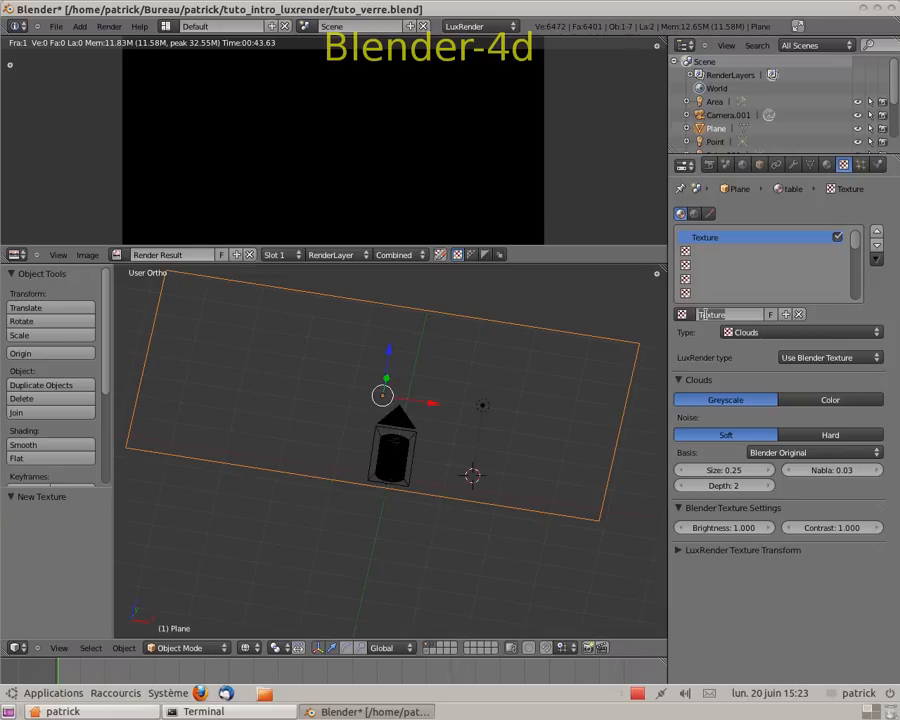
{"action": "type", "text": "bois"}
{"action": "key", "text": "Return"}
Make the bois texture an Image or Movie type with the LuxRender type Image Map and Color output.
{"action": "left_click", "coordinate": [877, 332]}
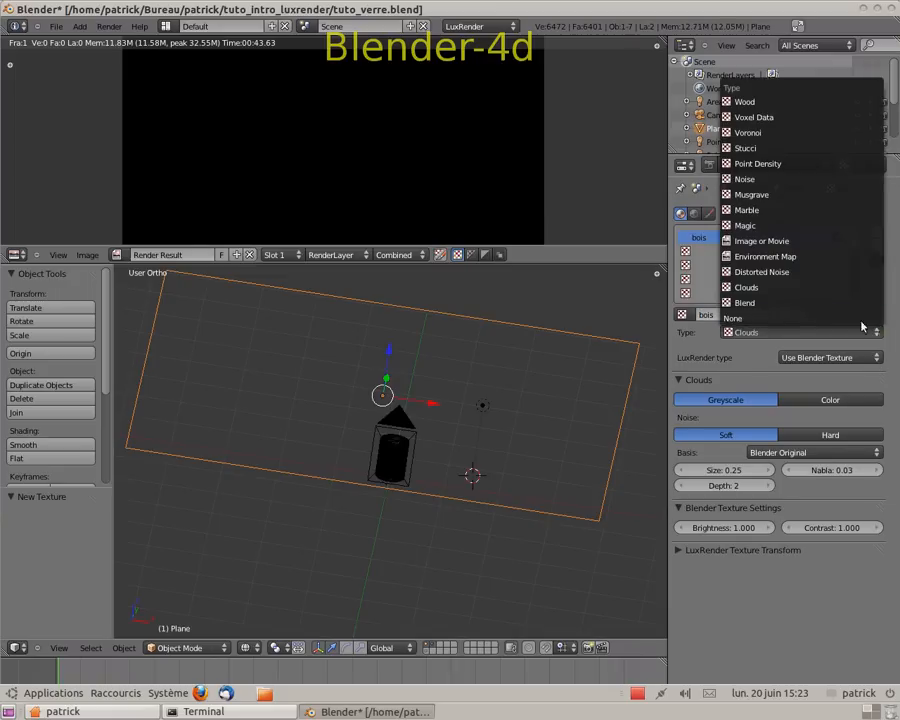
{"action": "left_click", "coordinate": [785, 241]}
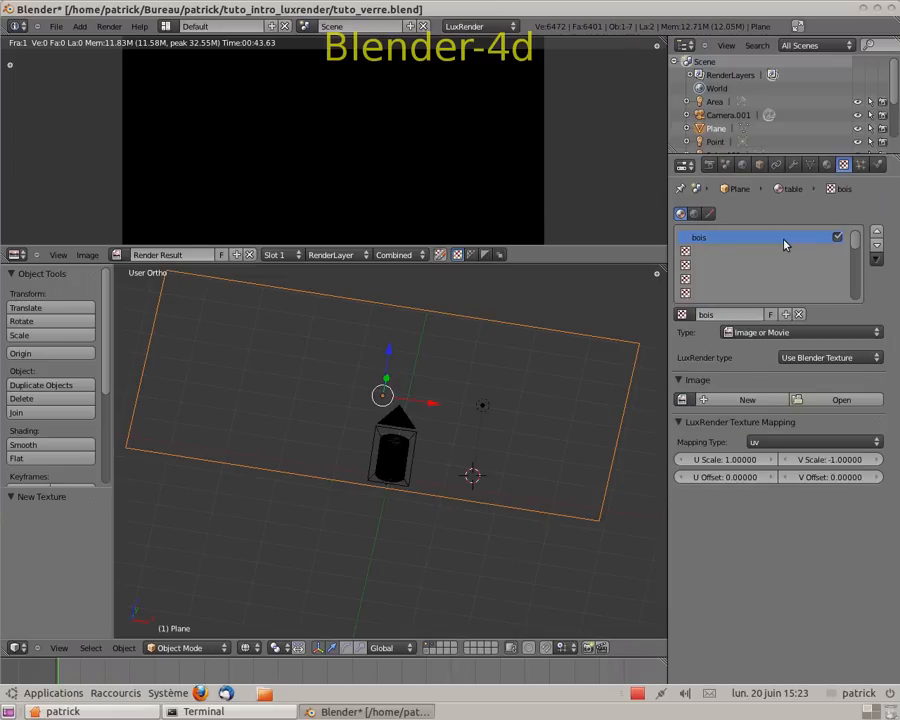
{"action": "left_click", "coordinate": [877, 358]}
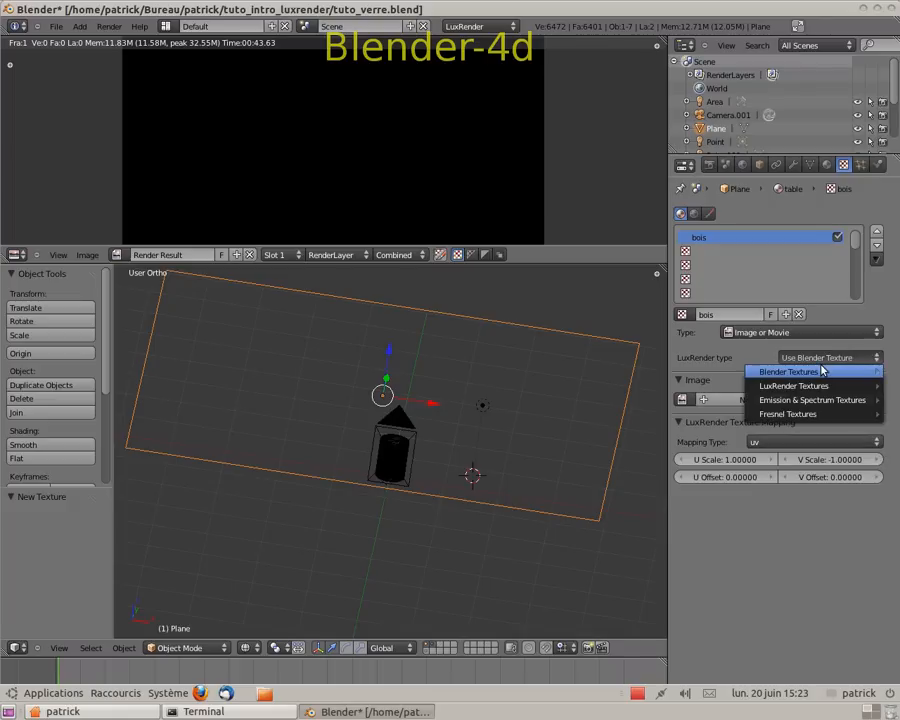
{"action": "mouse_move", "coordinate": [810, 378]}
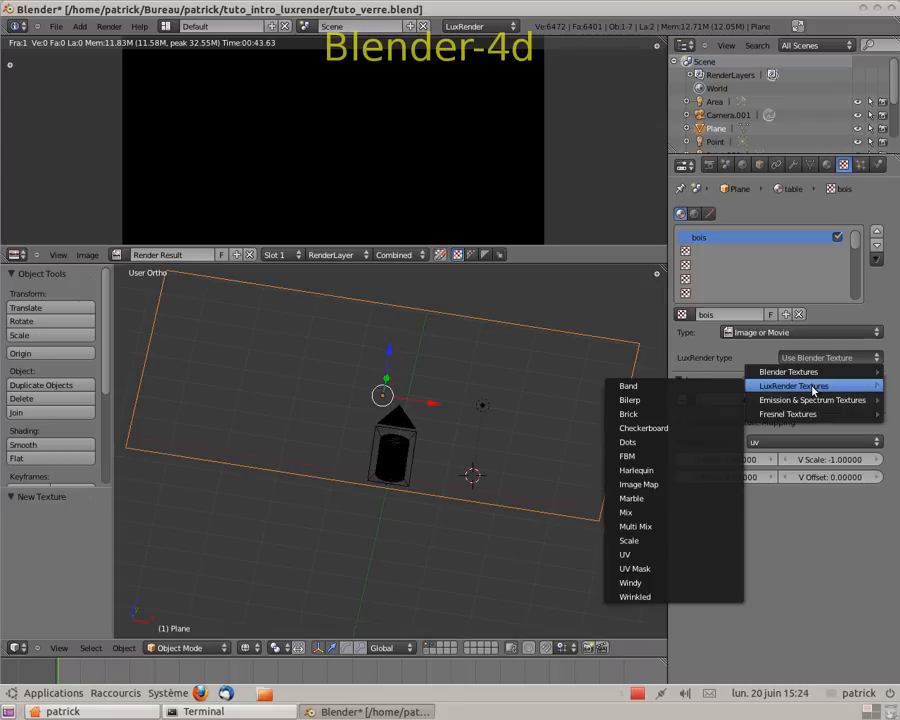
{"action": "left_click", "coordinate": [666, 488]}
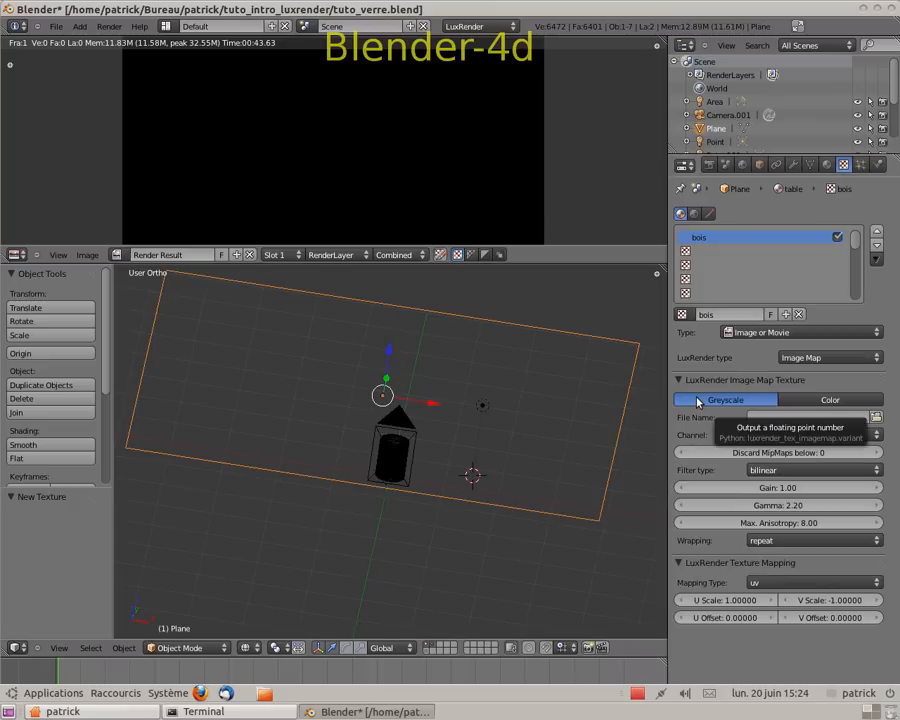
{"action": "left_click", "coordinate": [830, 401]}
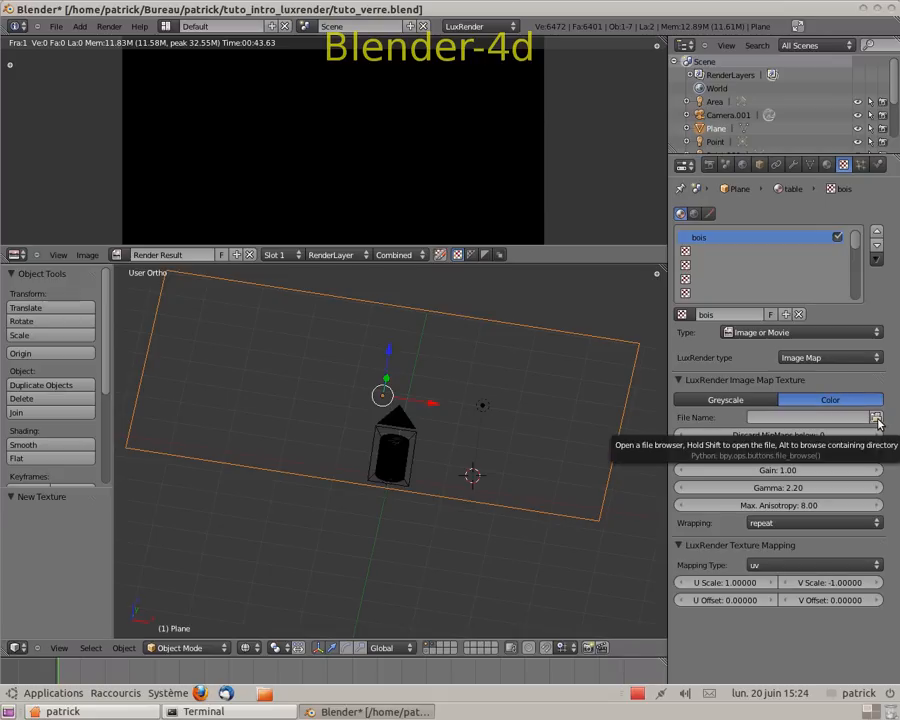
Load PlywoodNew0027_2_S.jpg from the tuto_intro_luxrender folder in the home directory as the bois texture's image file.
{"action": "left_click", "coordinate": [876, 418]}
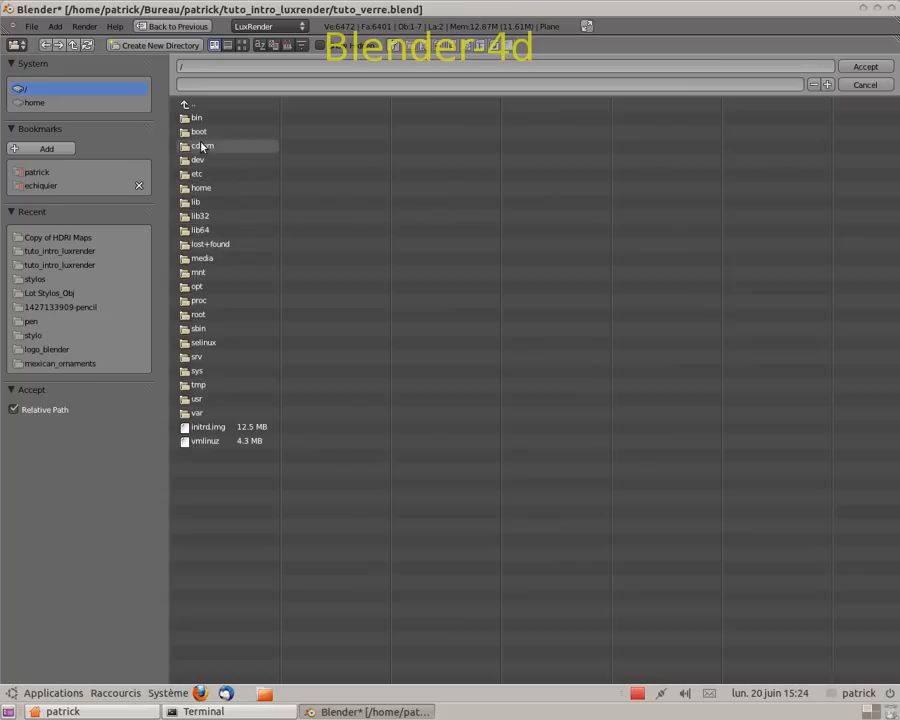
{"action": "left_click", "coordinate": [201, 189]}
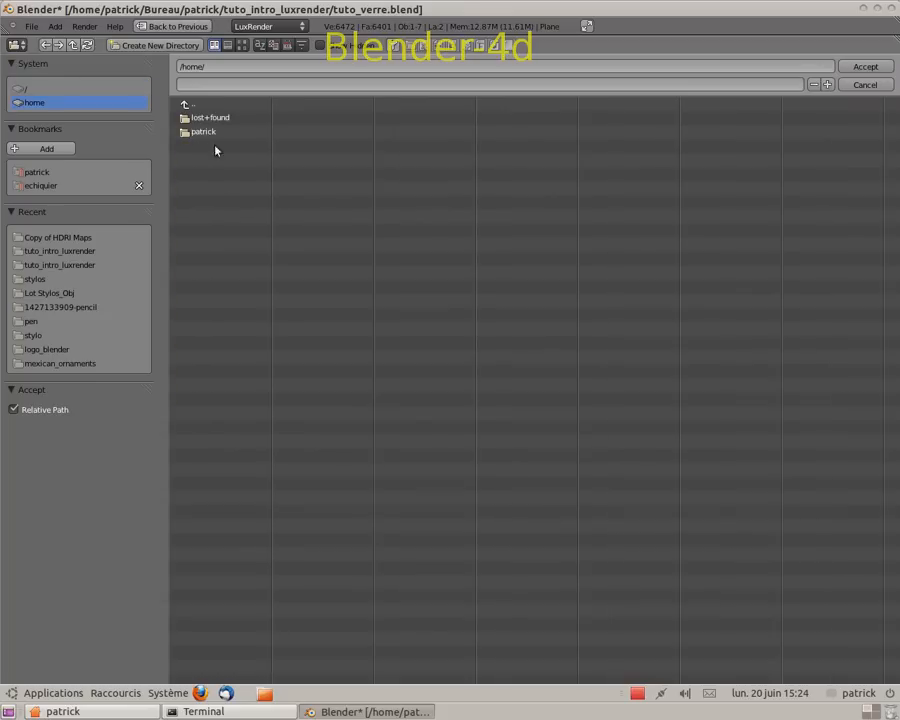
{"action": "left_click", "coordinate": [197, 134]}
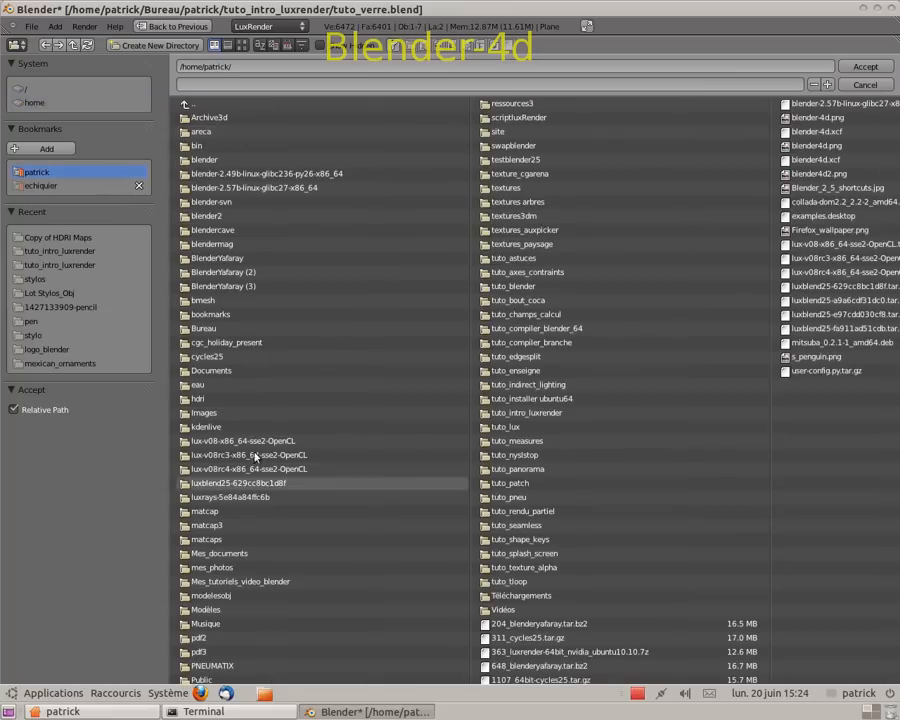
{"action": "left_click", "coordinate": [540, 412]}
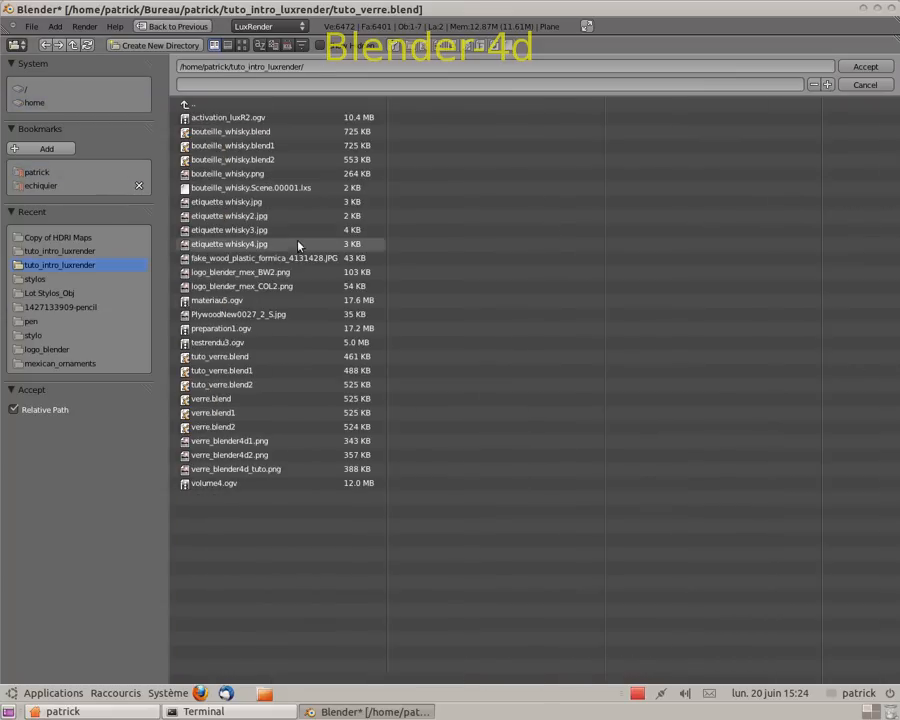
{"action": "left_click", "coordinate": [242, 46]}
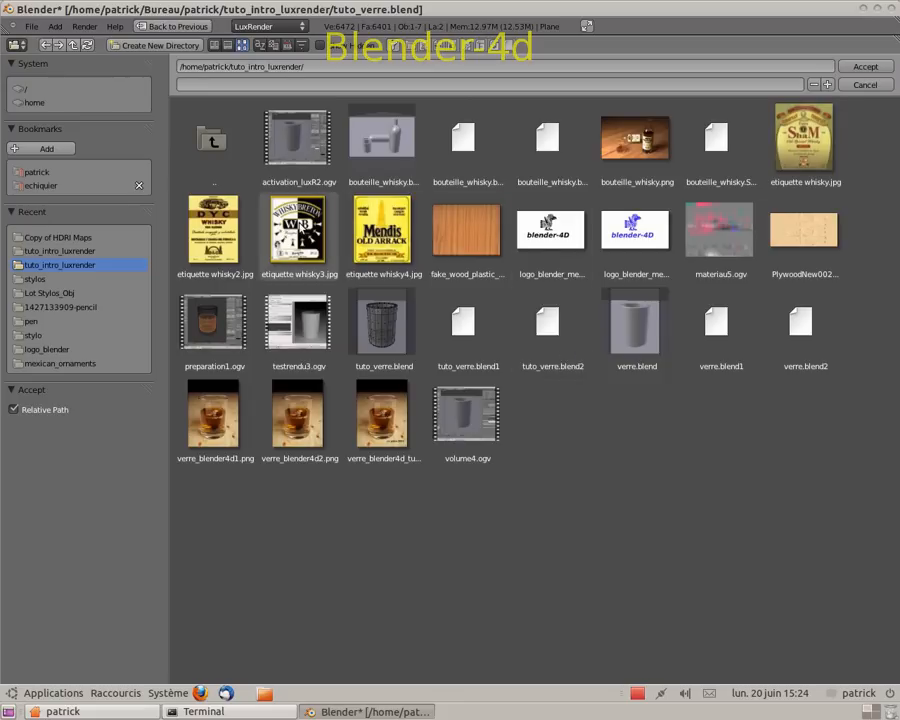
{"action": "left_click", "coordinate": [815, 236]}
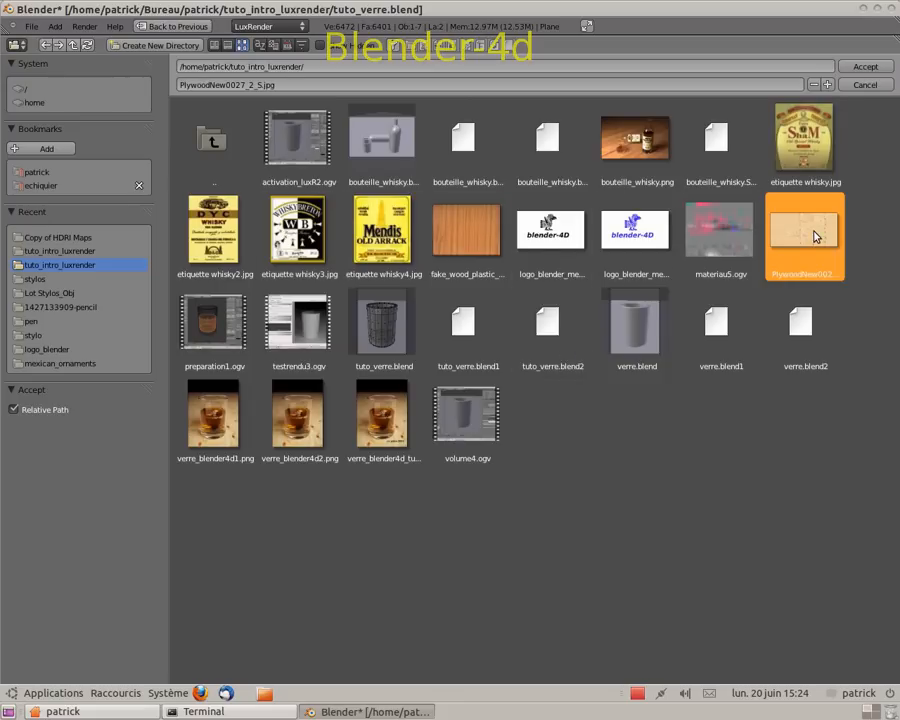
{"action": "left_click", "coordinate": [868, 68]}
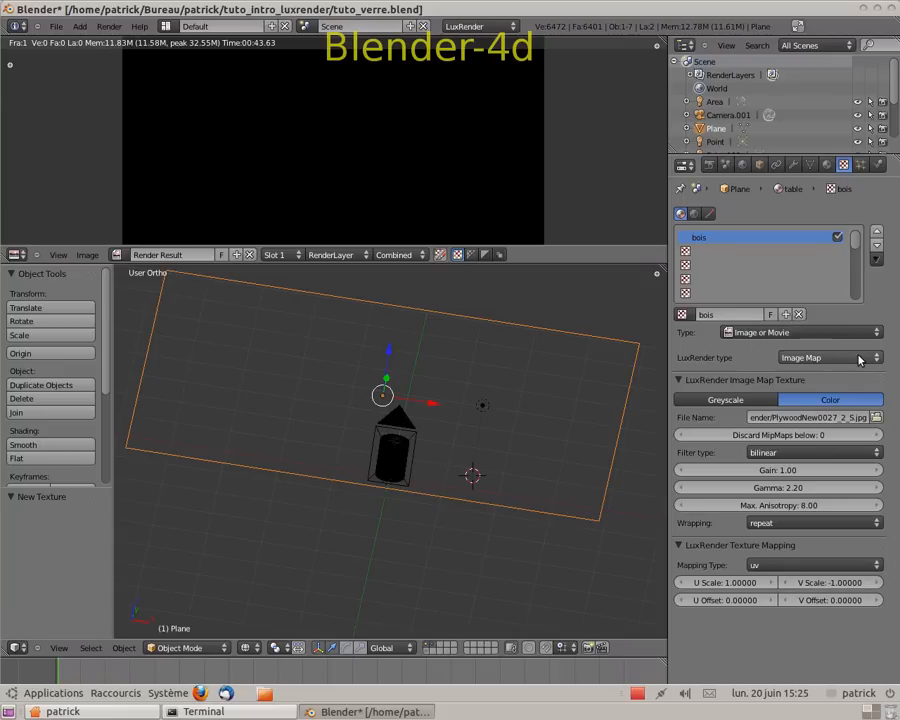
Display the PlywoodNew0027_2_S.jpg image in full in the UV/Image Editor.
{"action": "left_click", "coordinate": [117, 256]}
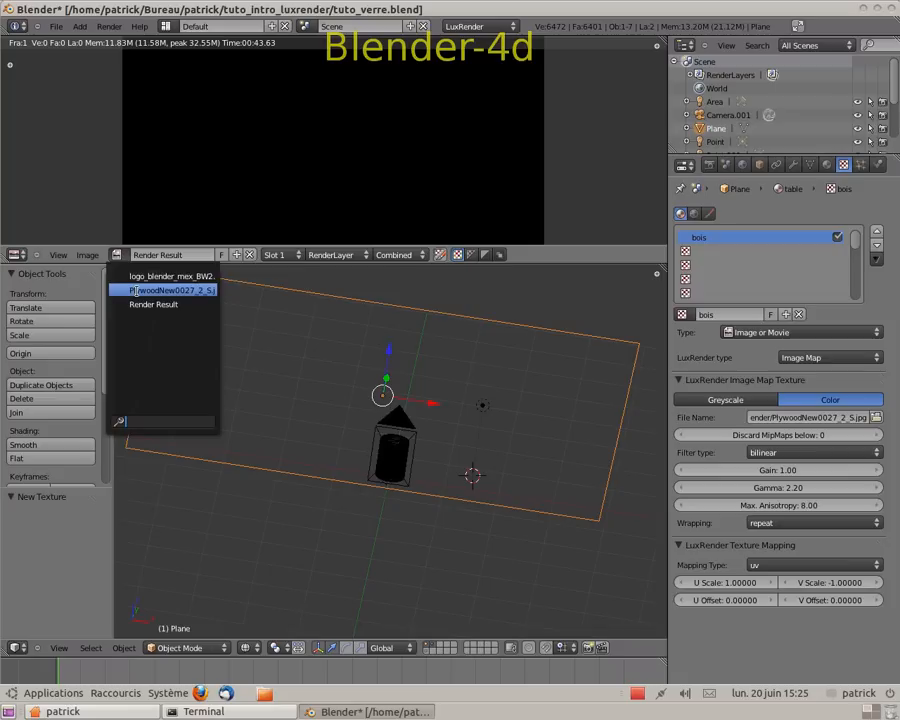
{"action": "left_click", "coordinate": [88, 256]}
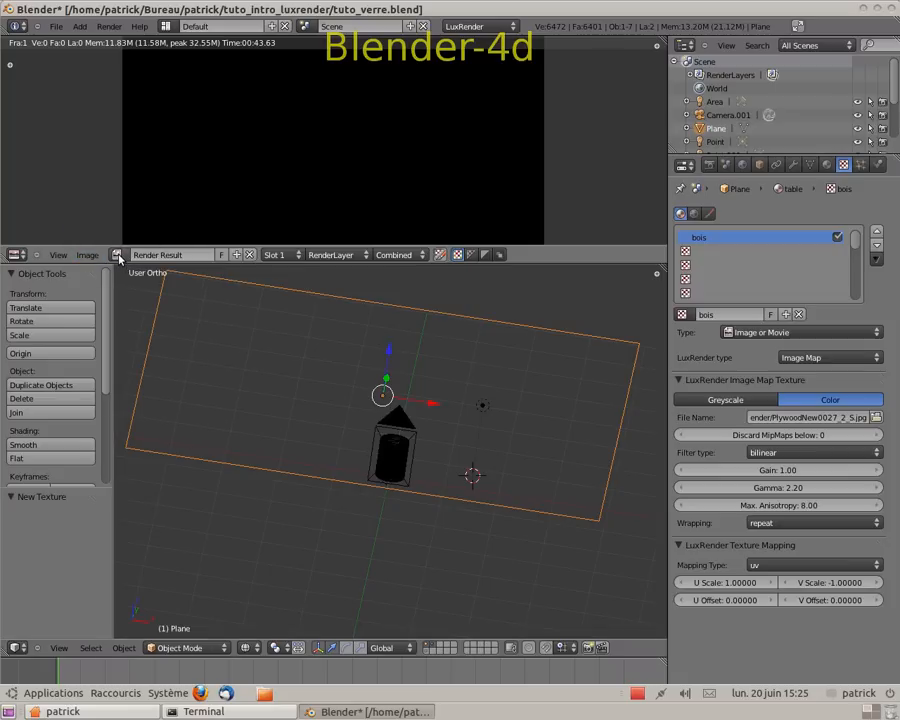
{"action": "left_click", "coordinate": [118, 256]}
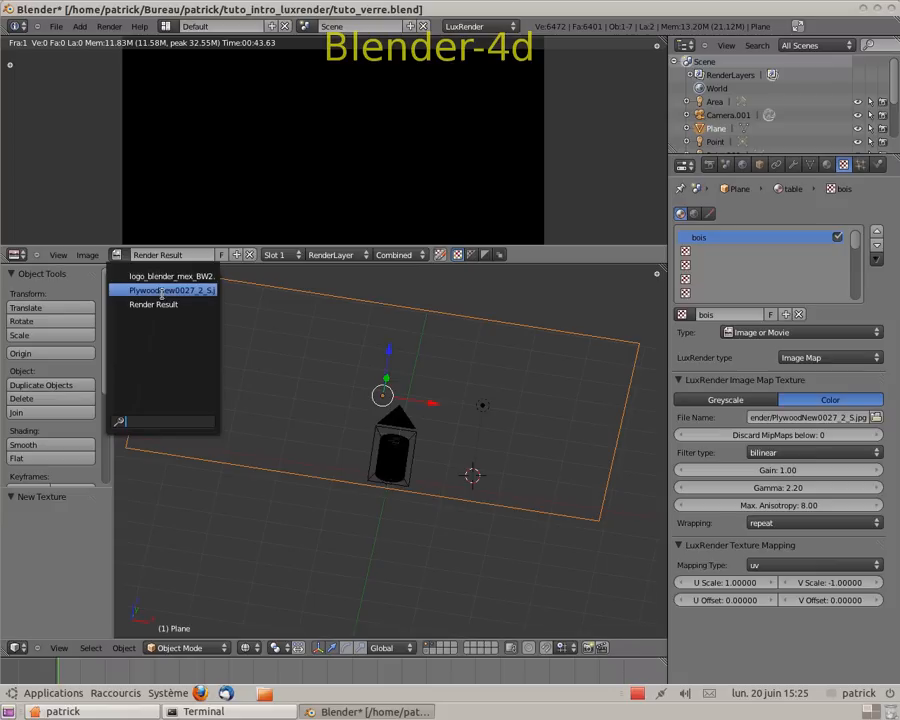
{"action": "left_click", "coordinate": [161, 291]}
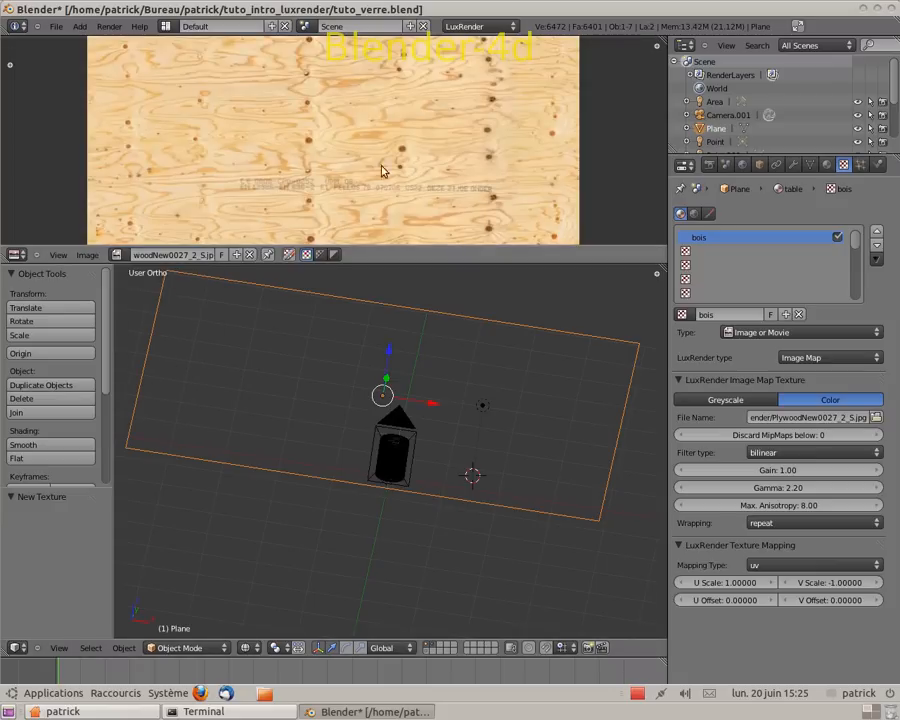
{"action": "scroll", "coordinate": [455, 165], "scroll_direction": "down", "scroll_amount": 3}
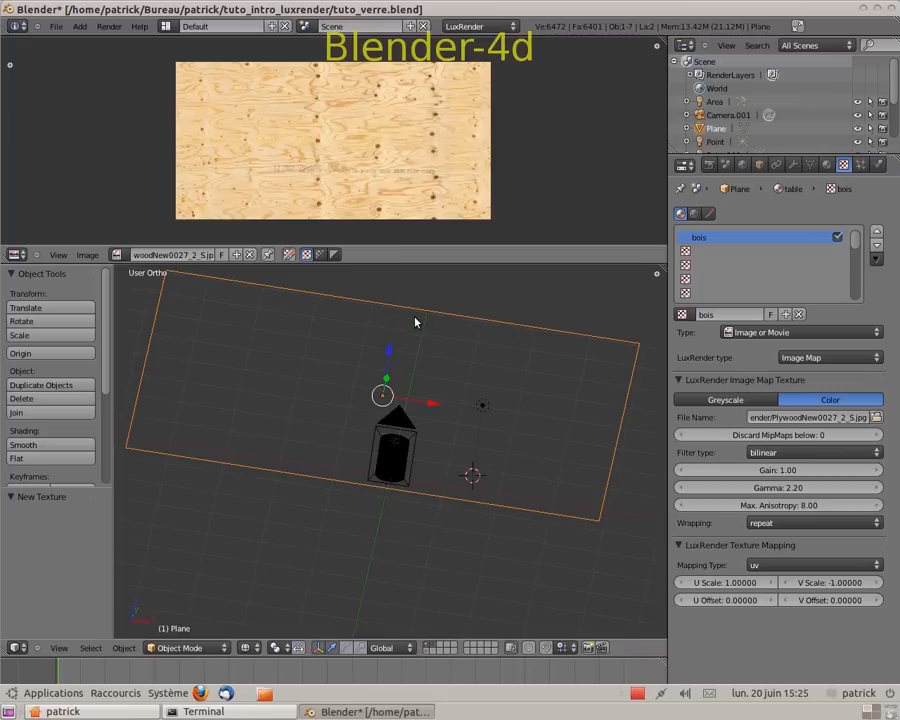
Enter Edit Mode on the ground plane and unwrap its face onto the plywood image.
{"action": "key", "text": "Tab"}
{"action": "key", "text": "Tab"}
{"action": "key", "text": "Tab"}
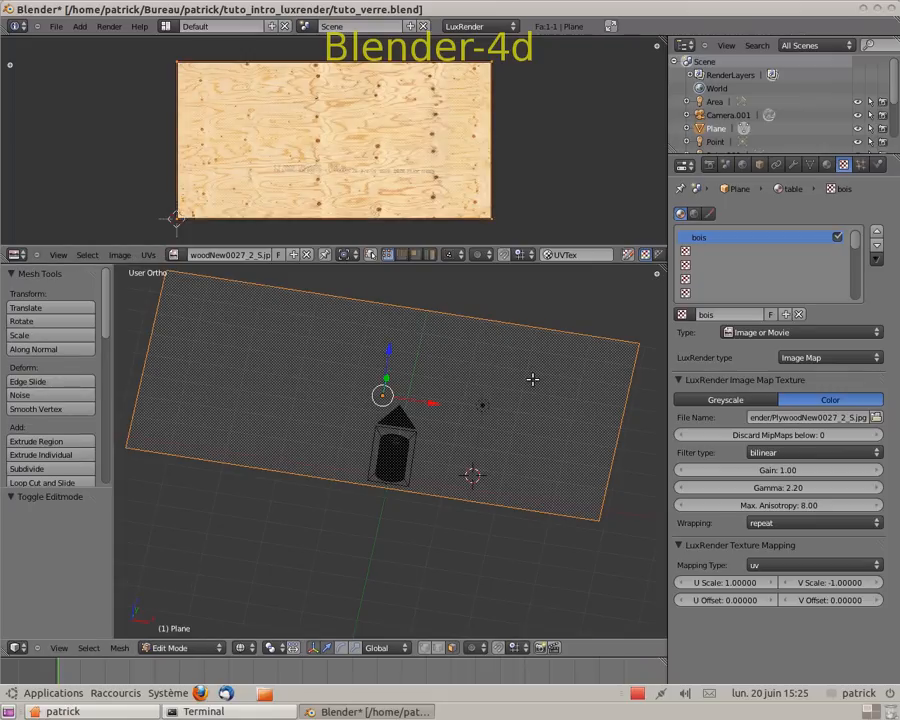
{"action": "key", "text": "u"}
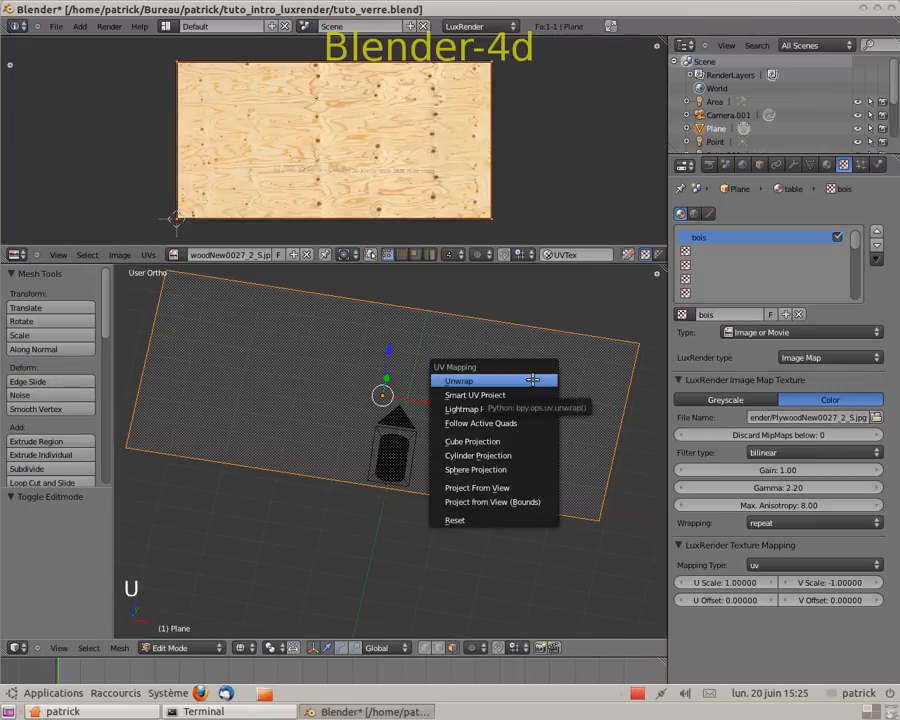
{"action": "left_click", "coordinate": [533, 379]}
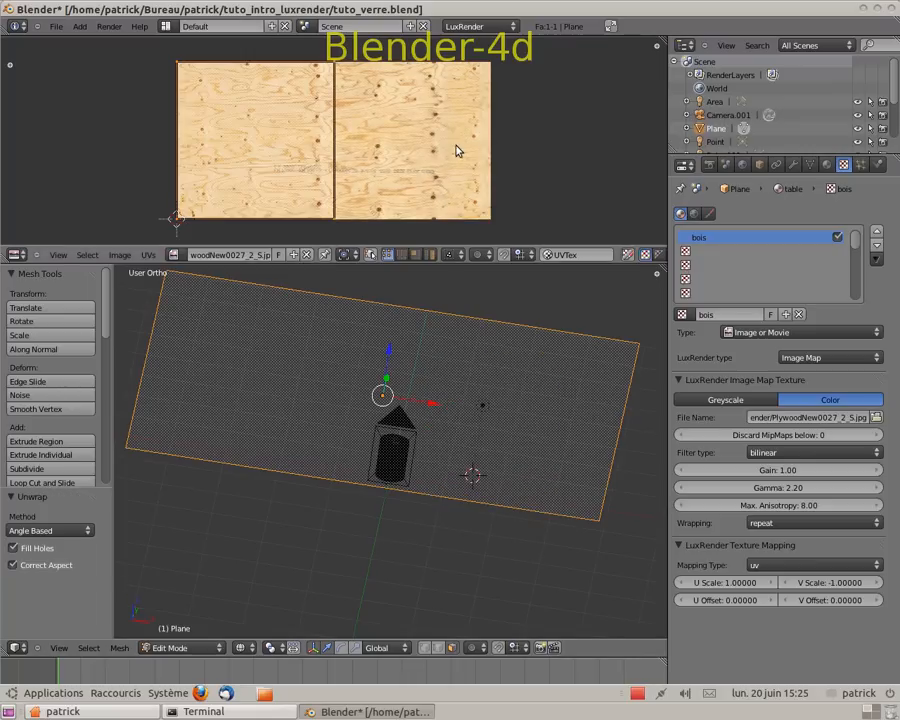
Move the UV face's right edge about 0.996 along X so the face spans the plywood image's full width.
{"action": "right_click", "coordinate": [336, 68]}
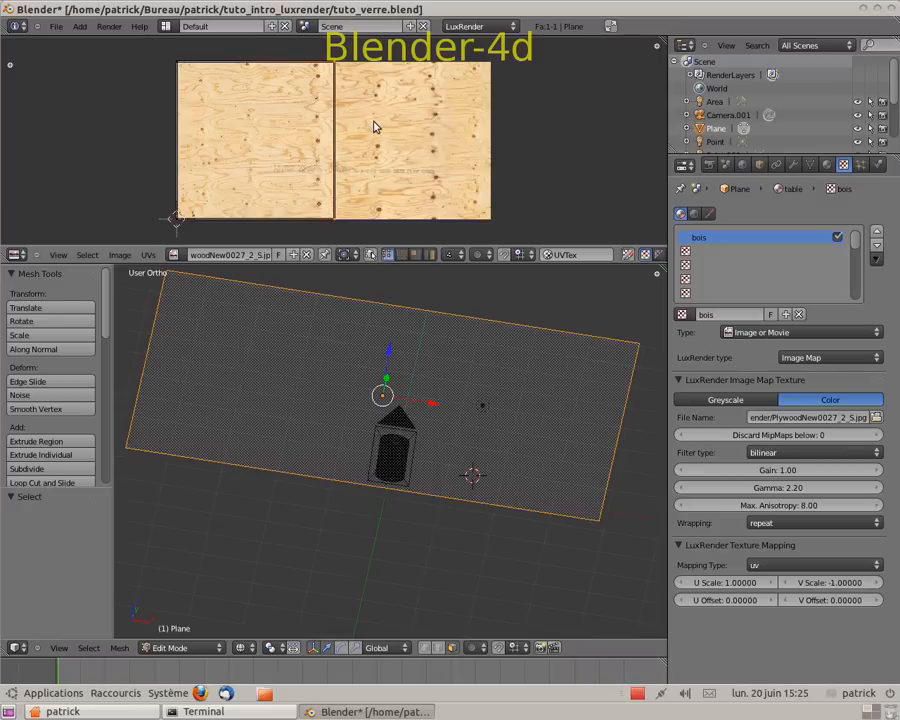
{"action": "key", "text": "g"}
{"action": "key", "text": "x"}
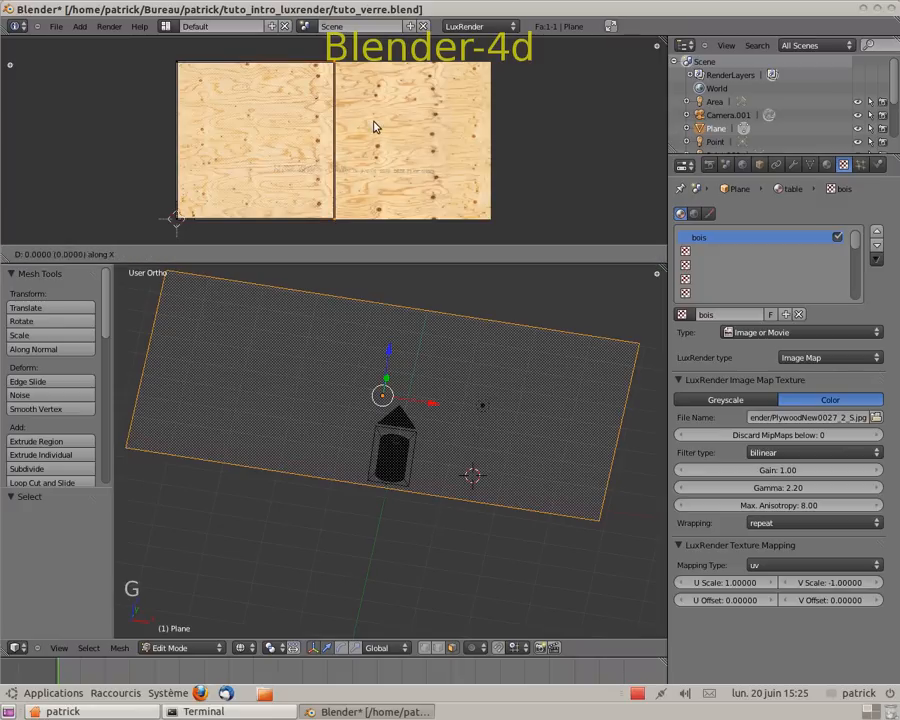
{"action": "left_click", "coordinate": [532, 147]}
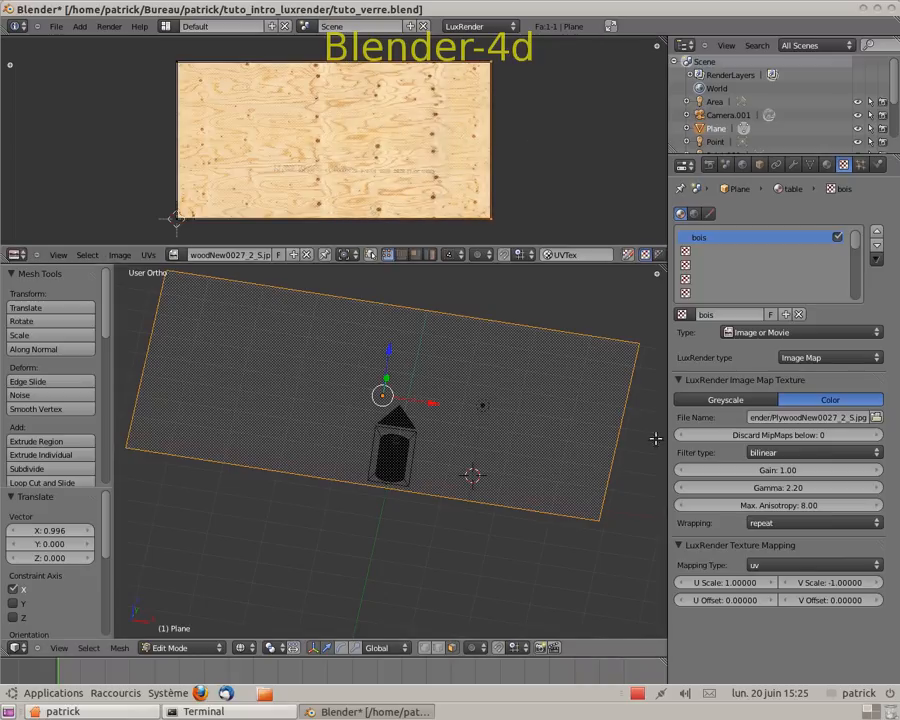
Switch the 3D view to Textured shading to show the plywood image on the ground plane.
{"action": "scroll", "coordinate": [591, 438], "scroll_direction": "up", "scroll_amount": 2}
{"action": "scroll", "coordinate": [617, 438], "scroll_direction": "down", "scroll_amount": 4}
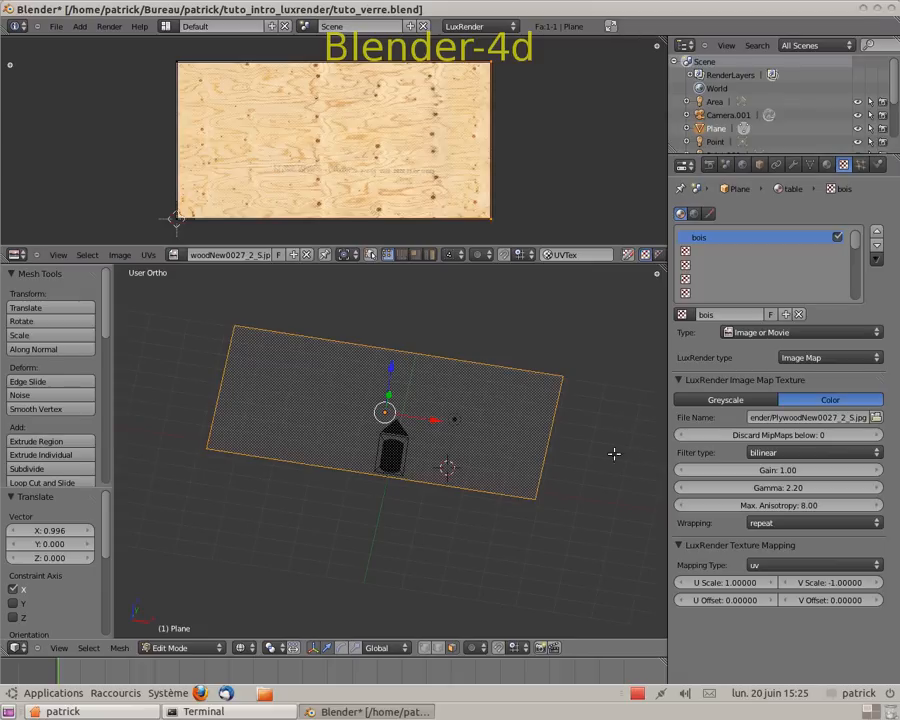
{"action": "key", "text": "n"}
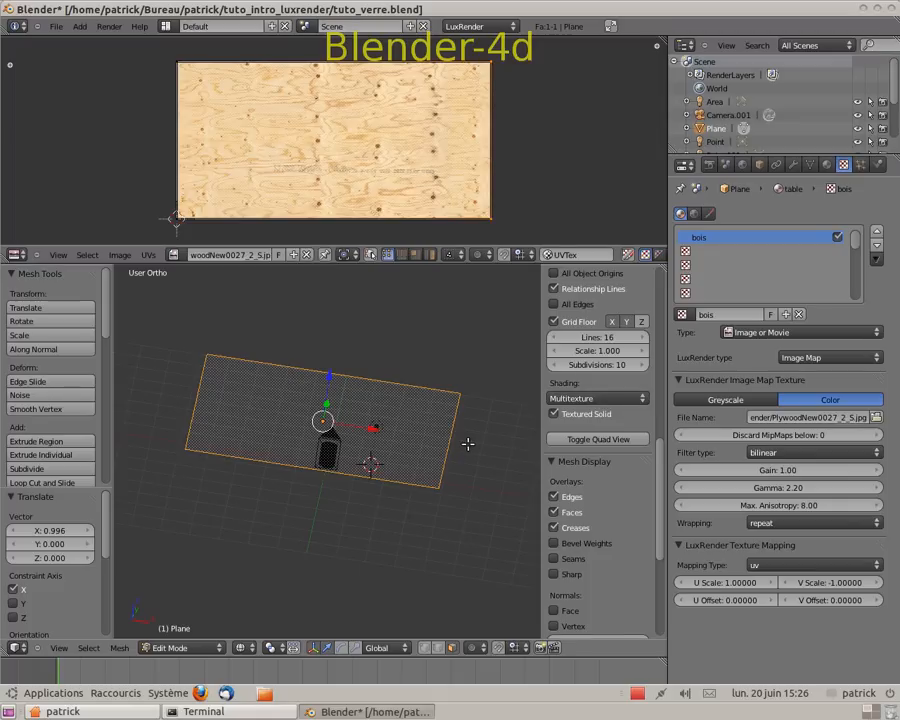
{"action": "left_click", "coordinate": [252, 649]}
{"action": "left_click", "coordinate": [245, 593]}
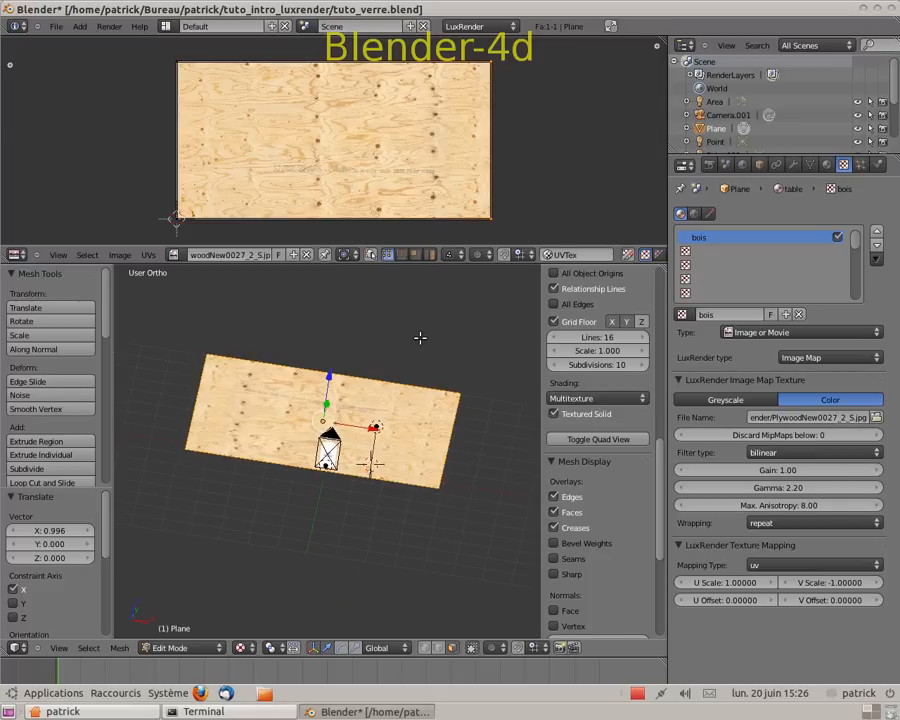
{"action": "scroll", "coordinate": [424, 418], "scroll_direction": "up", "scroll_amount": 5}
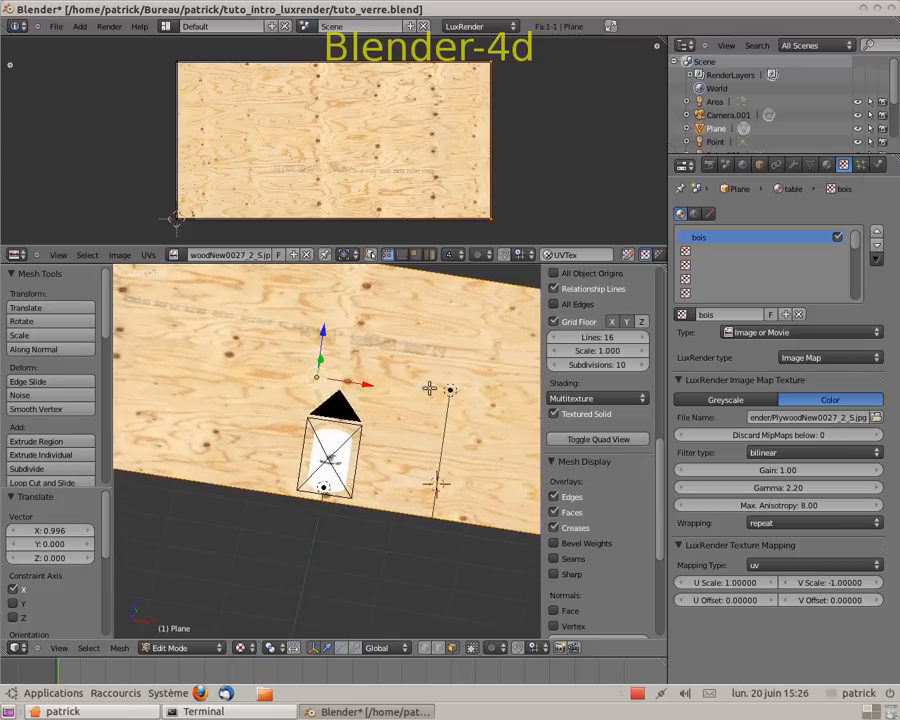
{"action": "scroll", "coordinate": [399, 378], "scroll_direction": "down", "scroll_amount": 2}
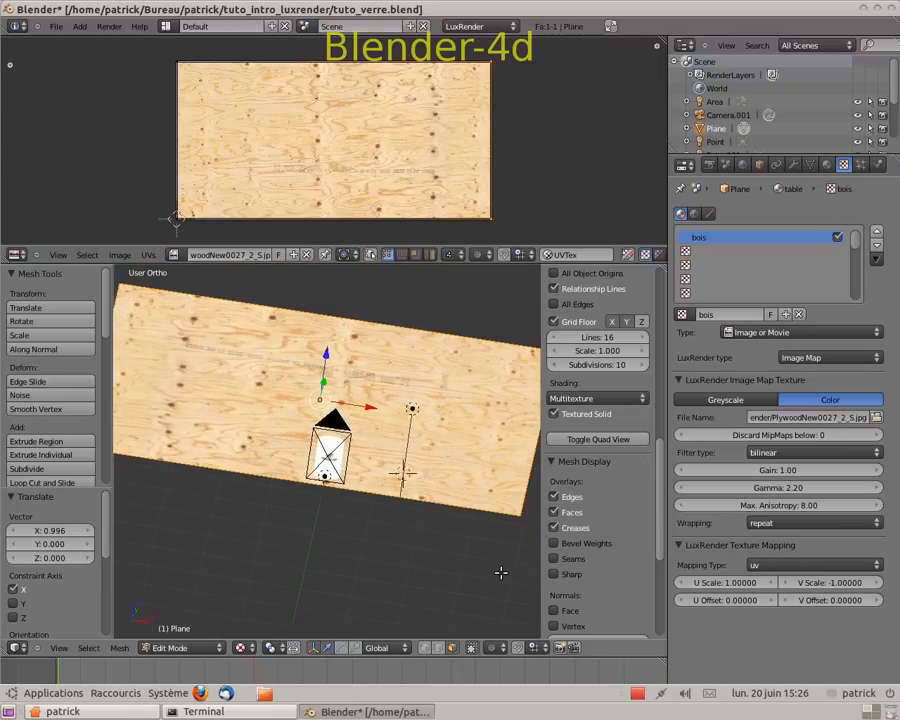
{"action": "key", "text": "n"}
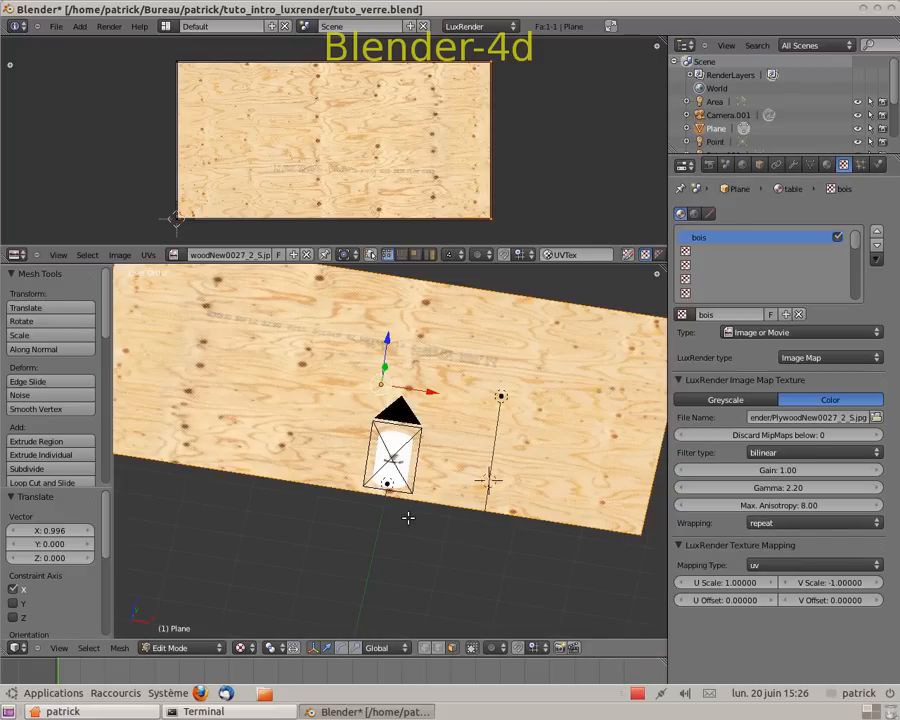
Render the scene in LuxRender to check the table surface and close the render.
{"action": "key", "text": "F12"}
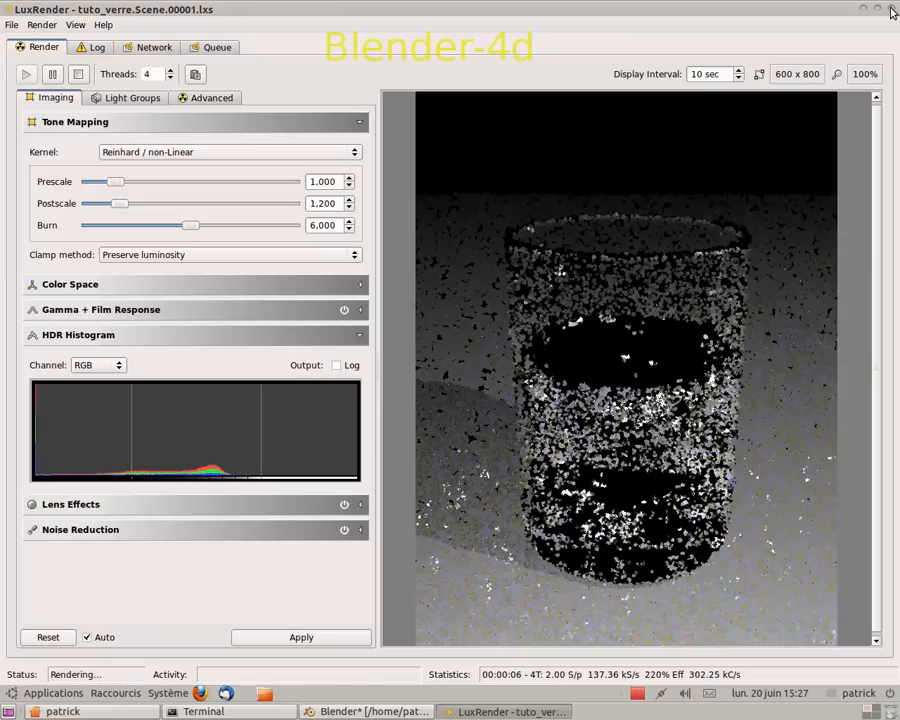
{"action": "left_click", "coordinate": [893, 12]}
{"action": "key", "text": "Escape"}
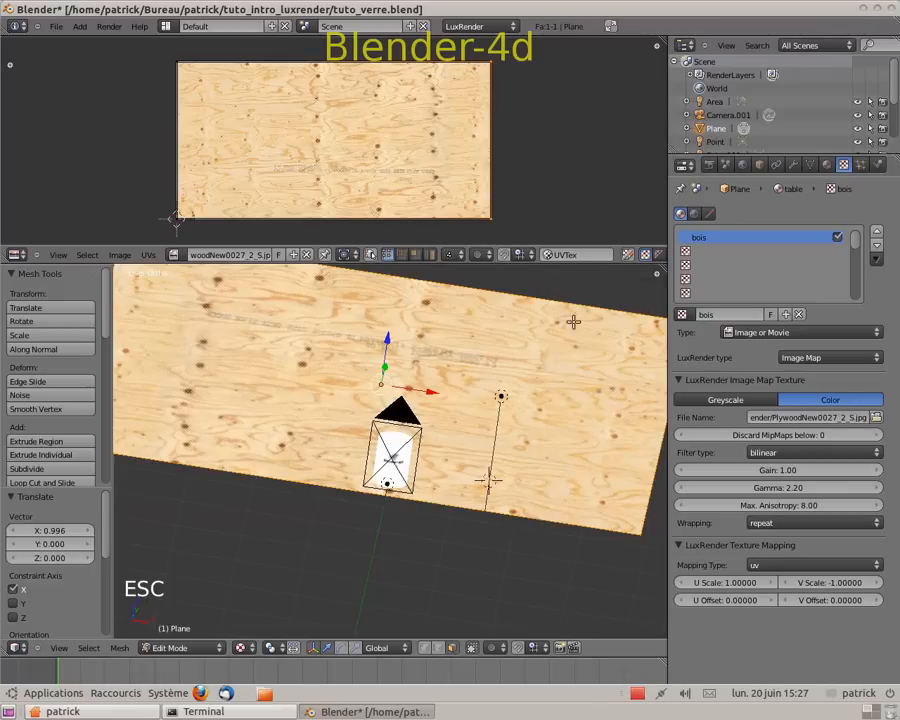
Assign the bois texture to the table material's diffuse color and check it with a test render.
{"action": "left_click", "coordinate": [825, 164]}
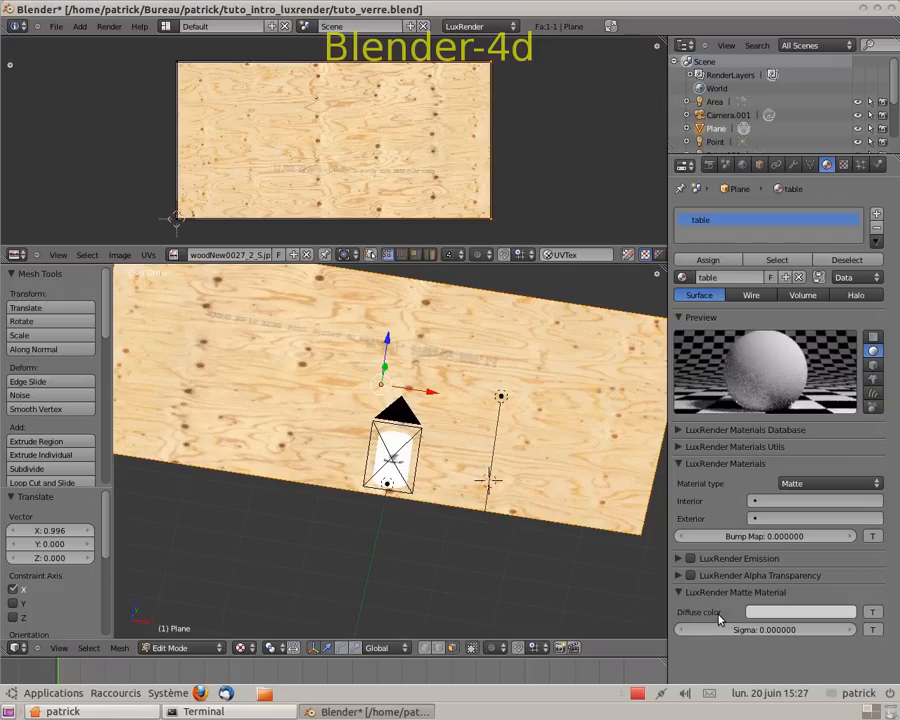
{"action": "left_click", "coordinate": [873, 614]}
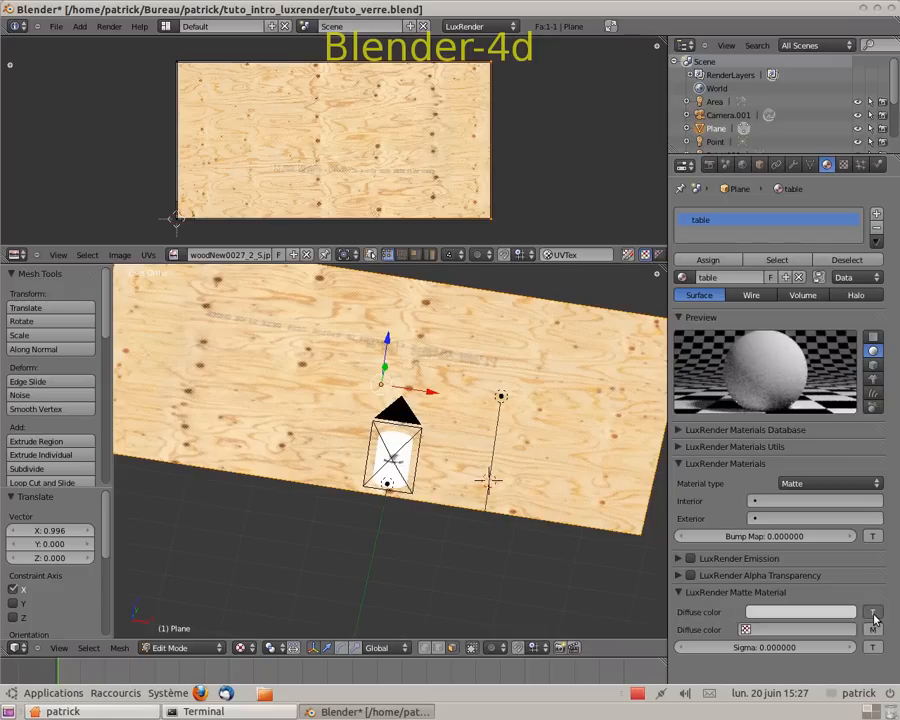
{"action": "left_click", "coordinate": [755, 630]}
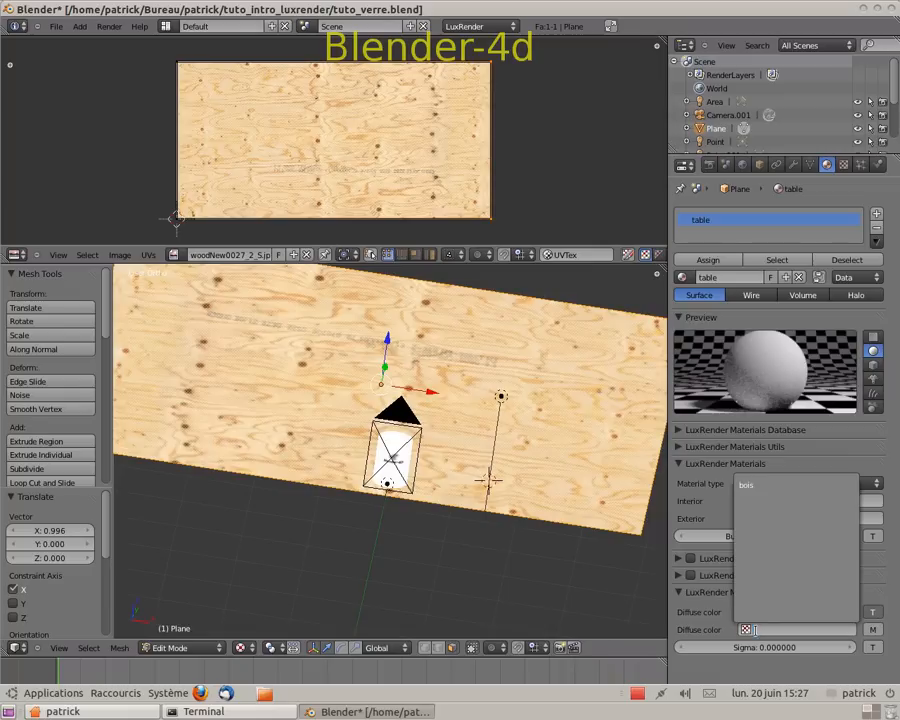
{"action": "left_click", "coordinate": [745, 486]}
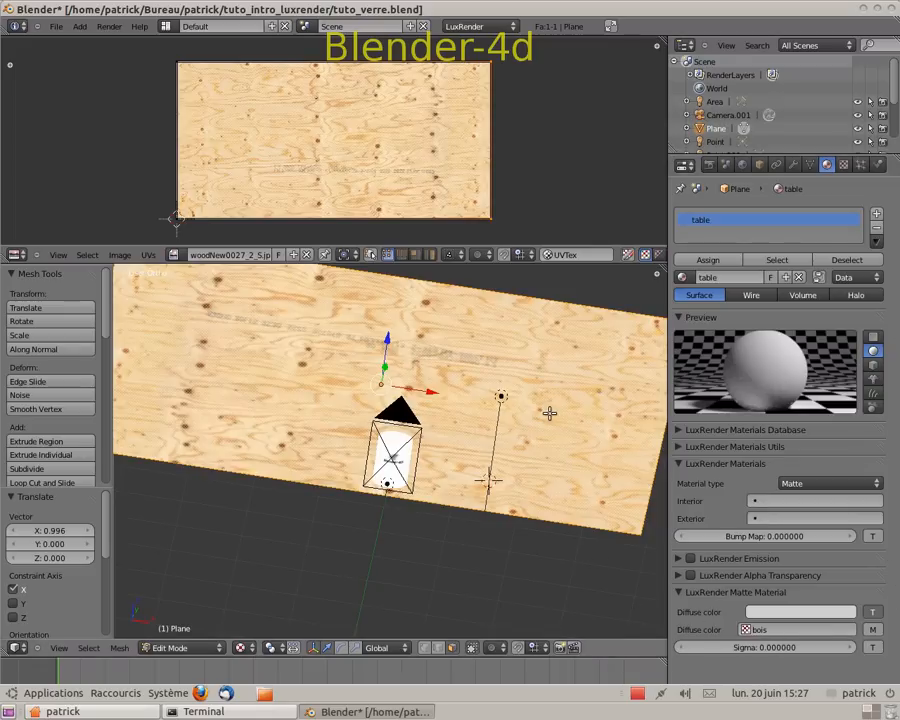
{"action": "key", "text": "F12"}
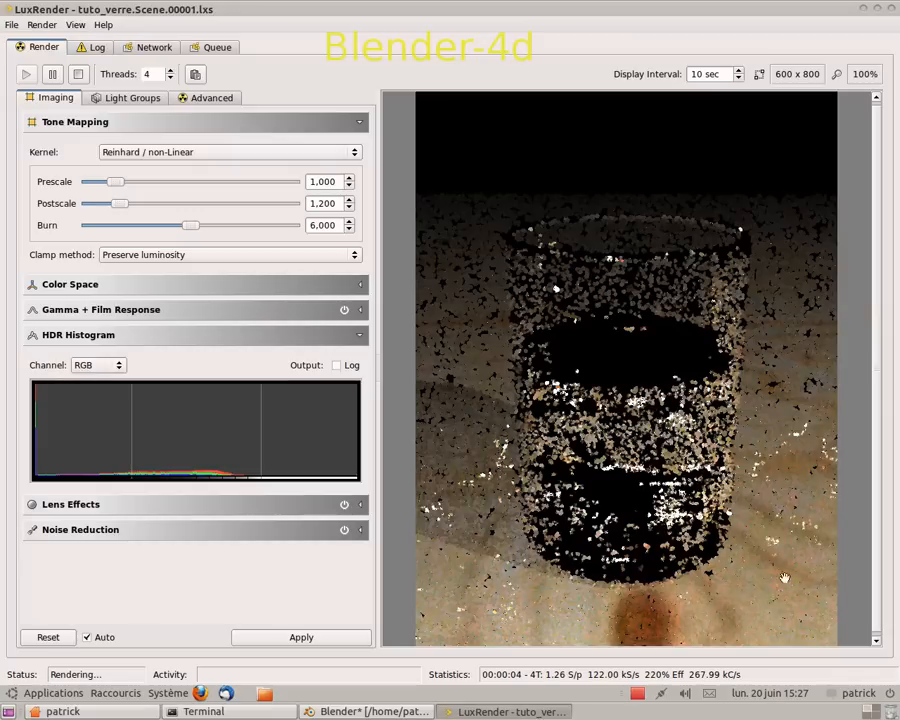
{"action": "left_click", "coordinate": [886, 8]}
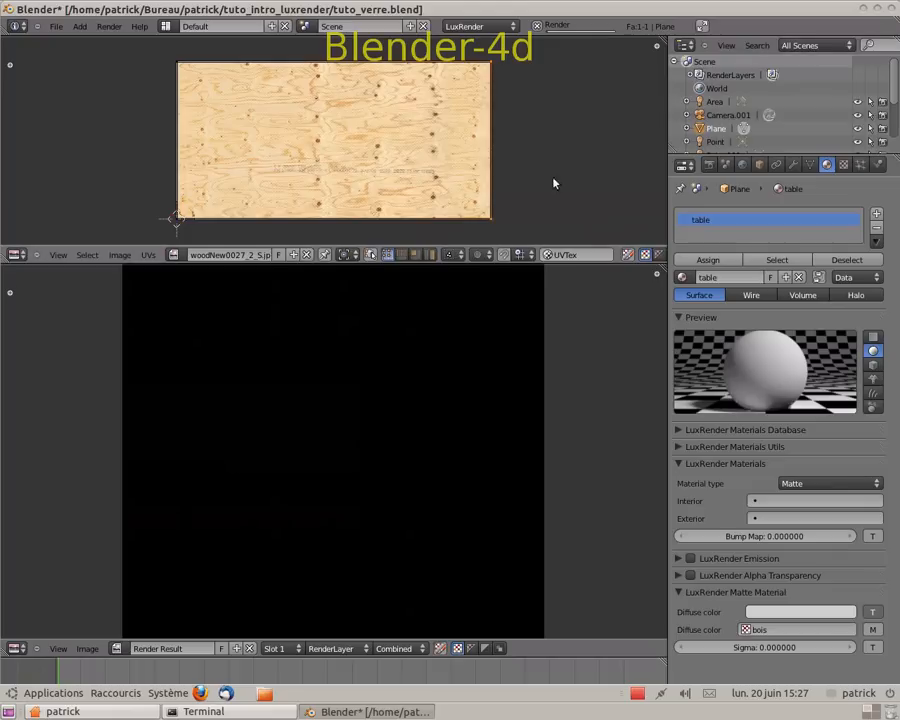
Set the bois texture's mapping to U Scale 2 and V Scale -2, and render the scene again.
{"action": "left_click", "coordinate": [845, 165]}
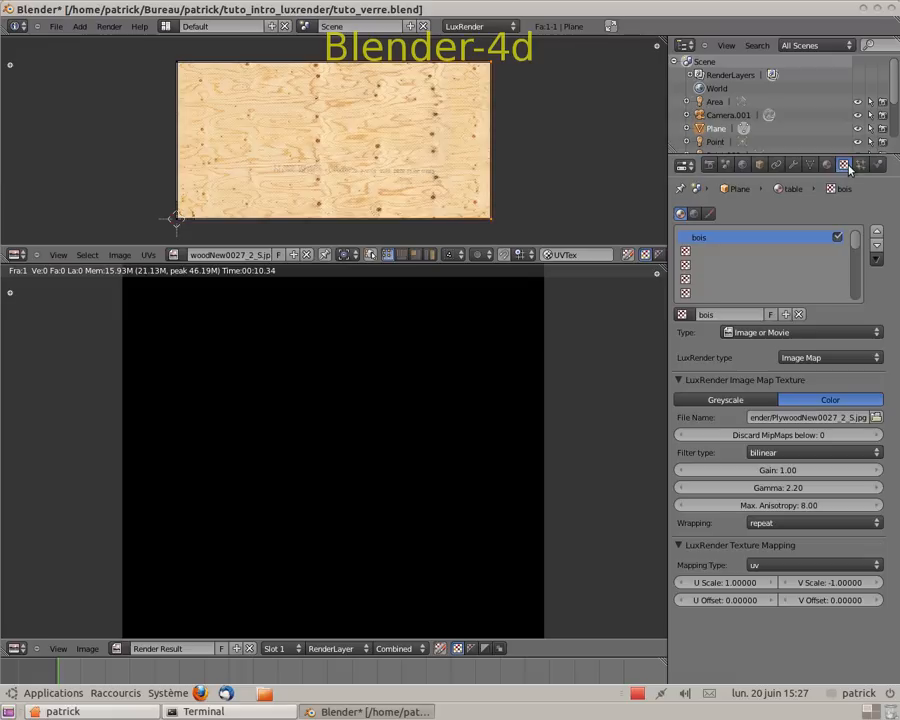
{"action": "left_click", "coordinate": [836, 584]}
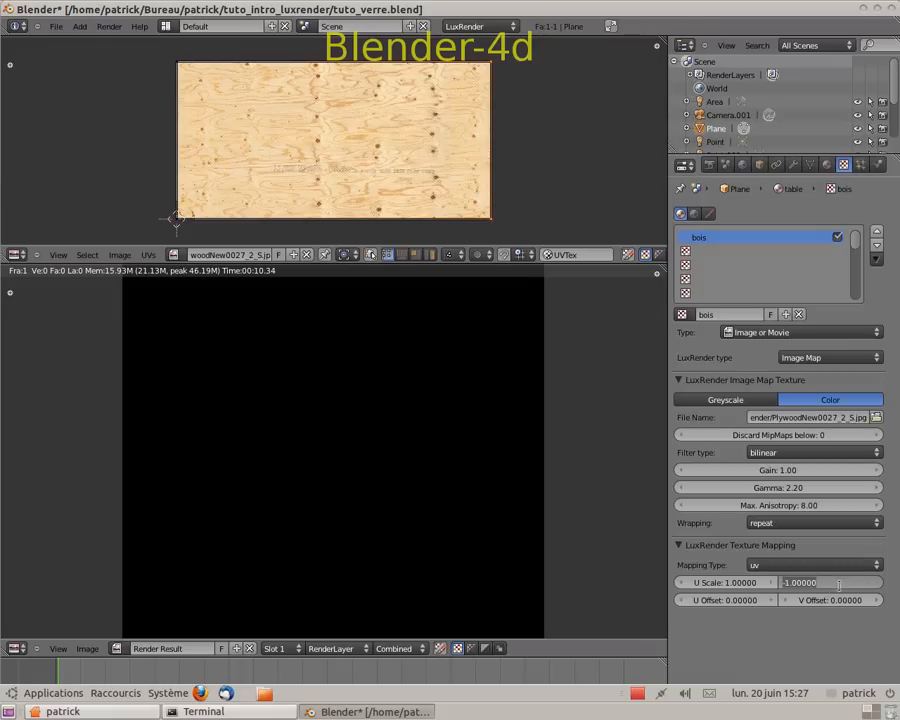
{"action": "left_click_drag", "start_coordinate": [787, 583], "coordinate": [828, 588]}
{"action": "left_click", "coordinate": [727, 585]}
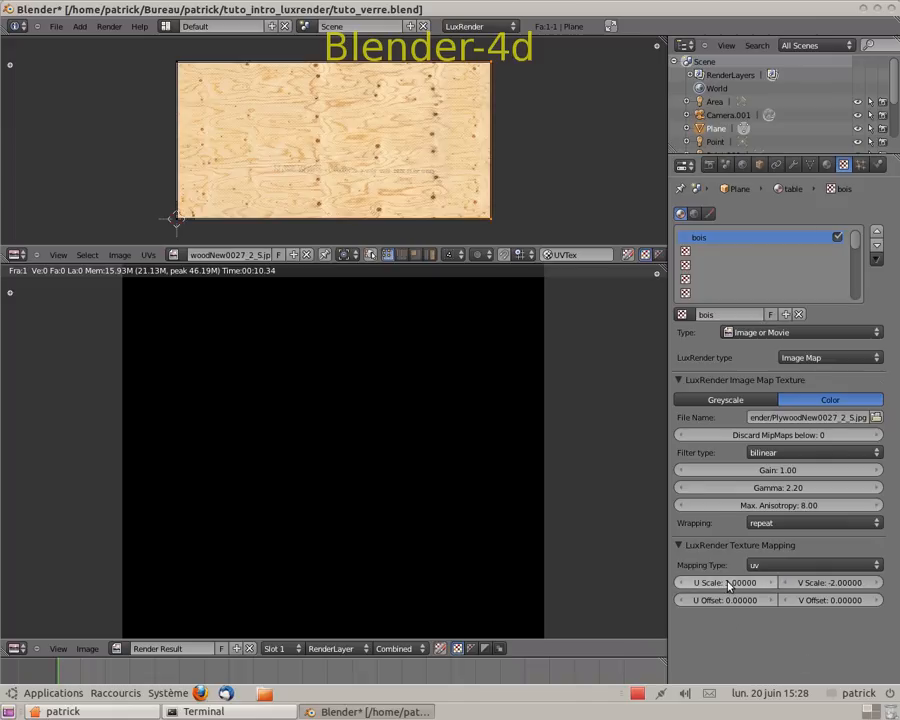
{"action": "left_click", "coordinate": [727, 585]}
{"action": "type", "text": "2"}
{"action": "key", "text": "Return"}
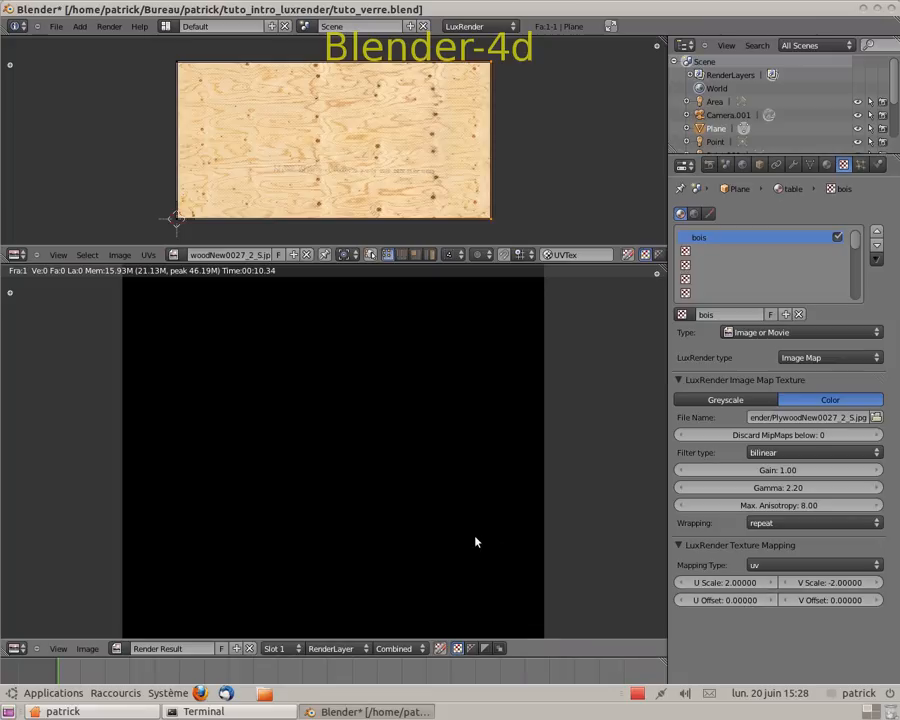
{"action": "key", "text": "F12"}
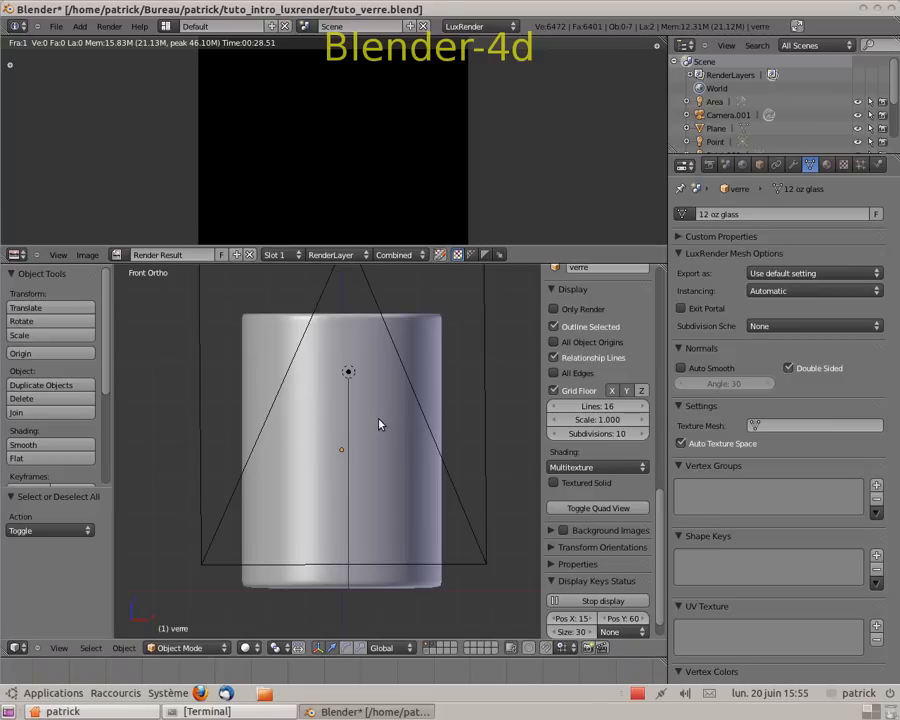
Enter Edit Mode on the verre glass and select four adjacent front faces in the row above its middle.
{"action": "right_click", "coordinate": [398, 440]}
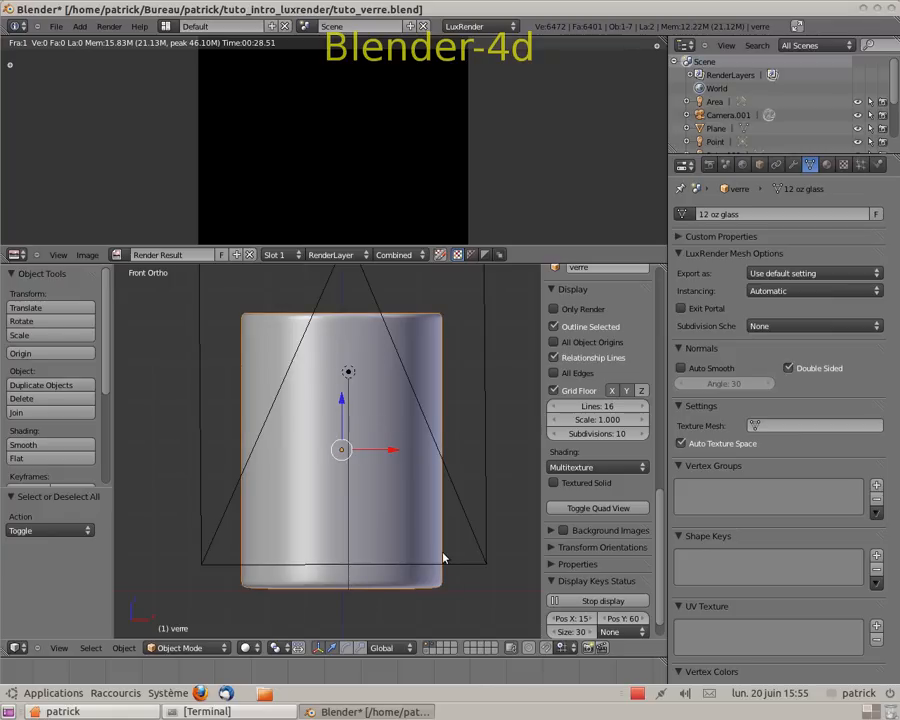
{"action": "key", "text": "Tab"}
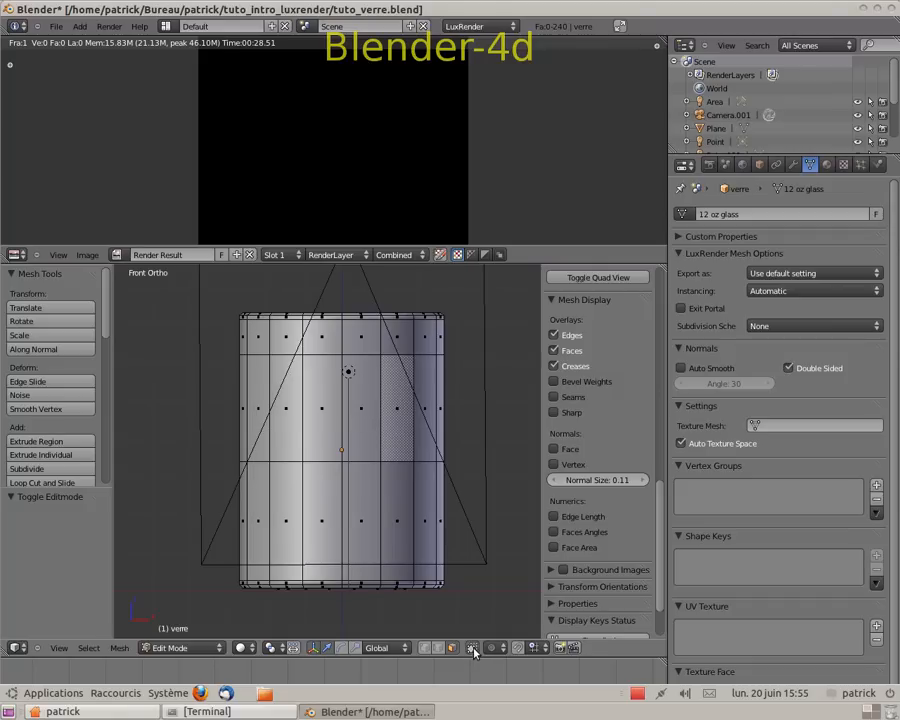
{"action": "right_click", "coordinate": [286, 410]}
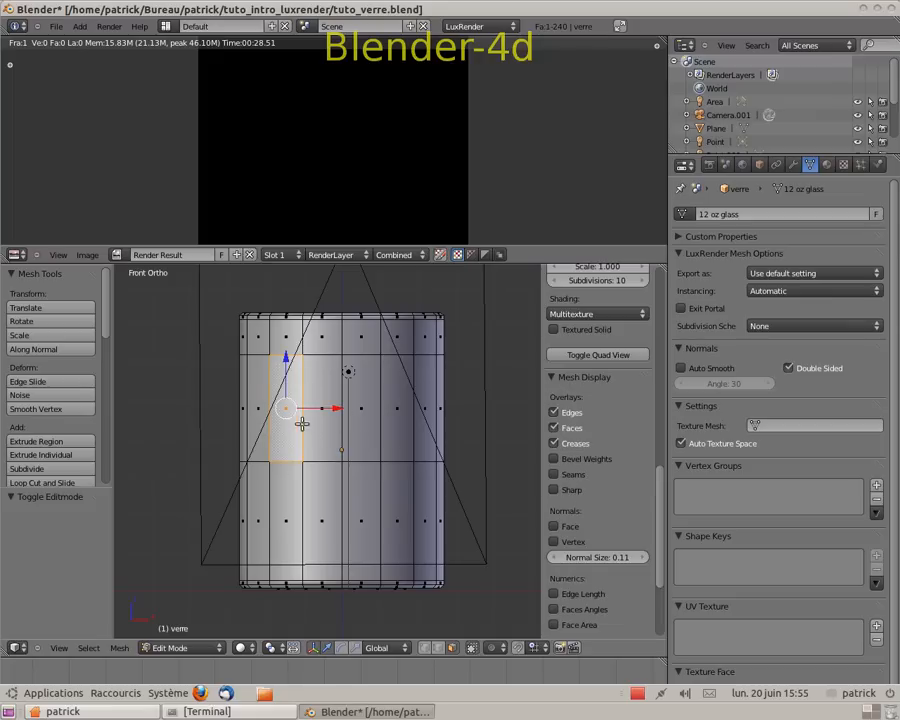
{"action": "right_click", "coordinate": [317, 413], "text": "shift"}
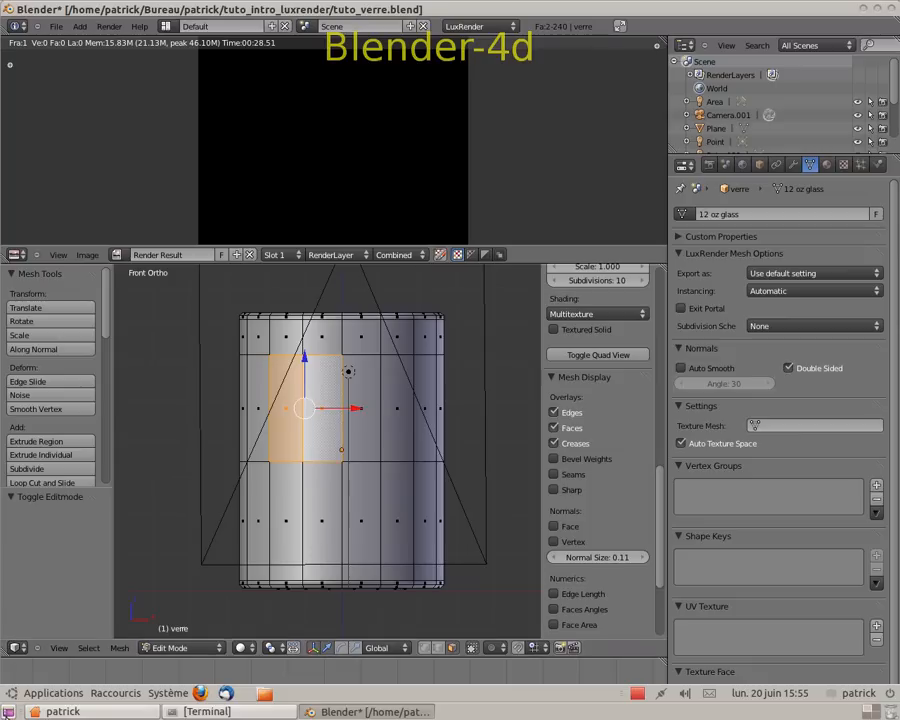
{"action": "right_click", "coordinate": [356, 408], "text": "shift"}
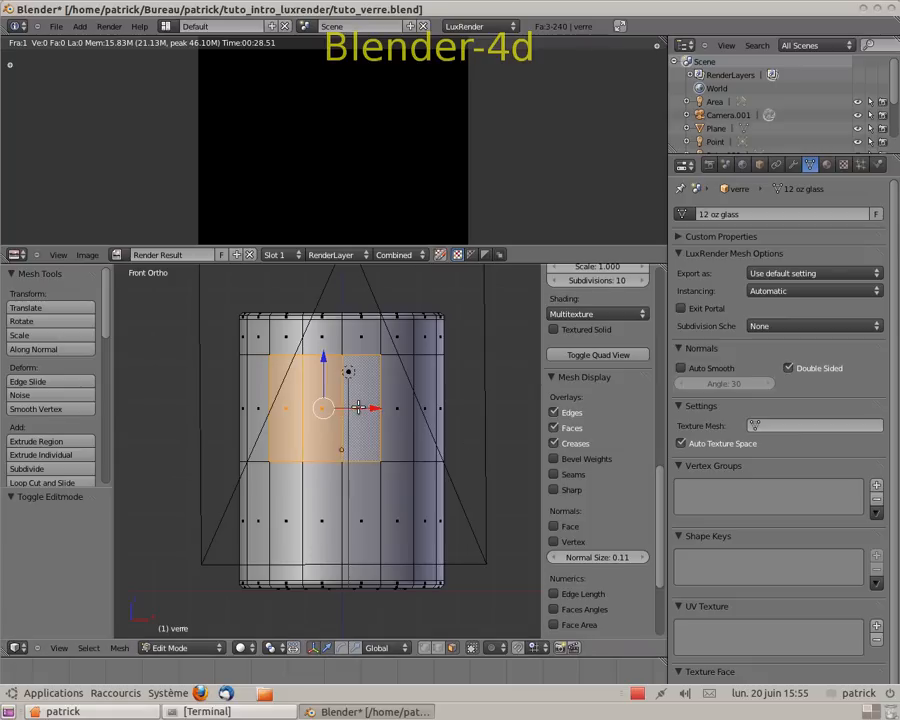
{"action": "right_click", "coordinate": [400, 410], "text": "shift"}
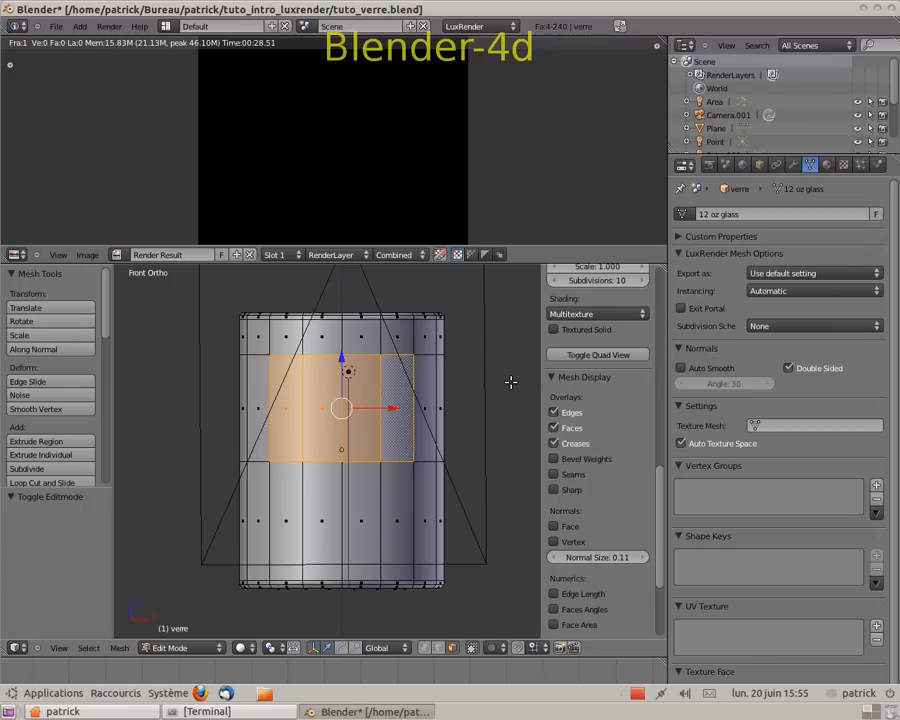
Add a second material slot to the glass with a new material named logo, and set its type to Mix.
{"action": "left_click", "coordinate": [826, 166]}
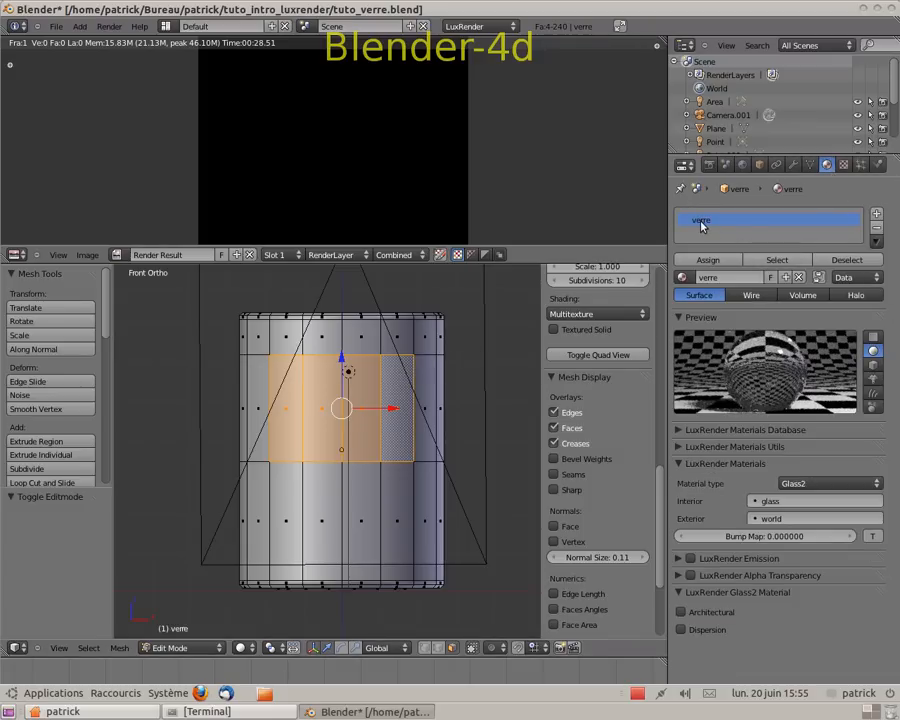
{"action": "left_click", "coordinate": [877, 216]}
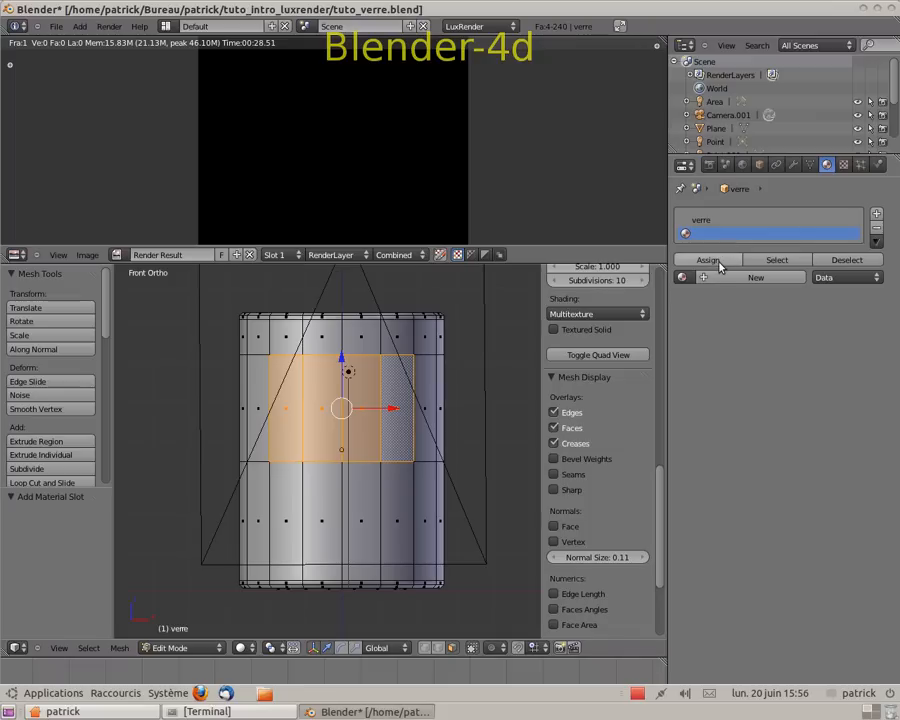
{"action": "left_click", "coordinate": [703, 278]}
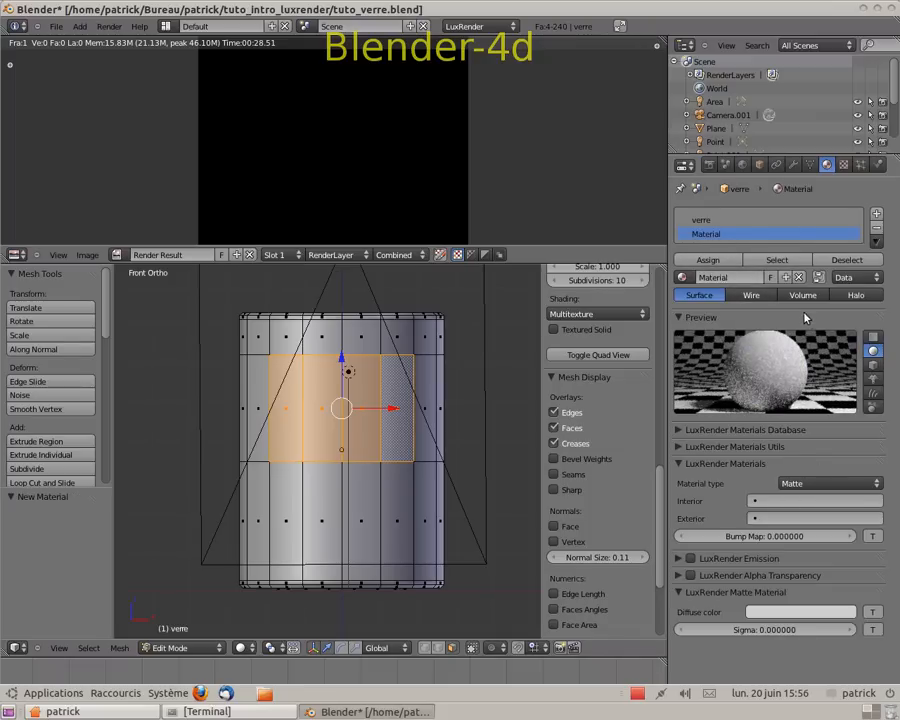
{"action": "left_click", "coordinate": [733, 278]}
{"action": "type", "text": "logo"}
{"action": "key", "text": "Return"}
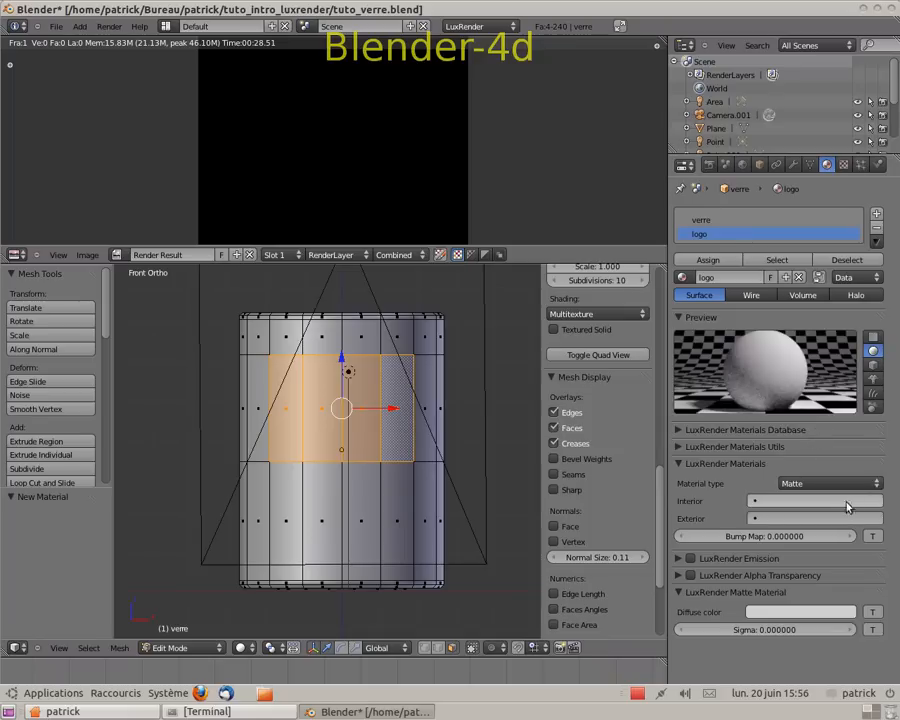
{"action": "left_click", "coordinate": [878, 485]}
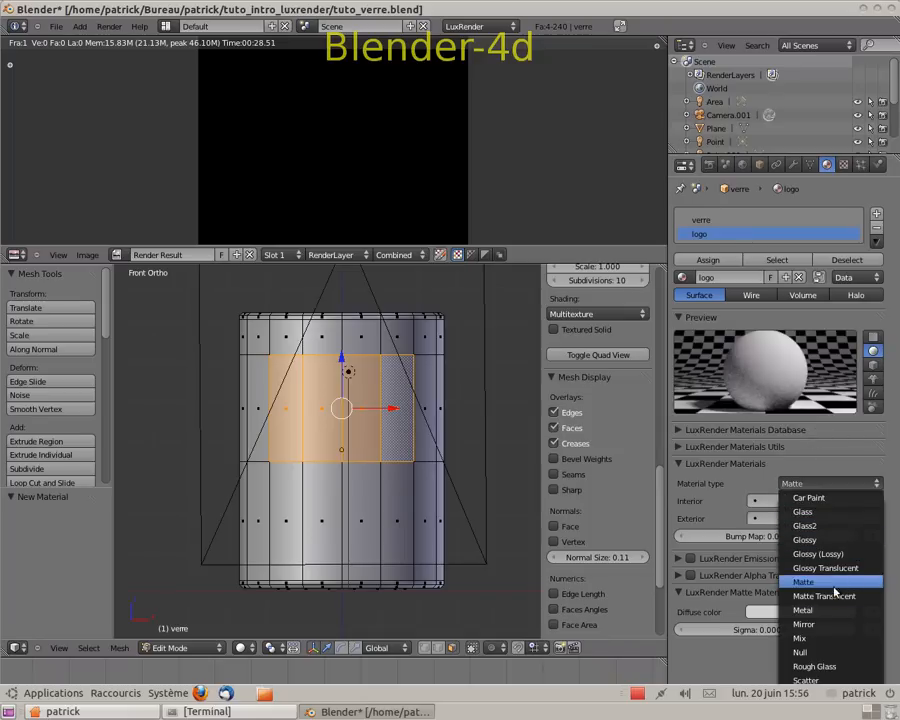
{"action": "left_click", "coordinate": [828, 638]}
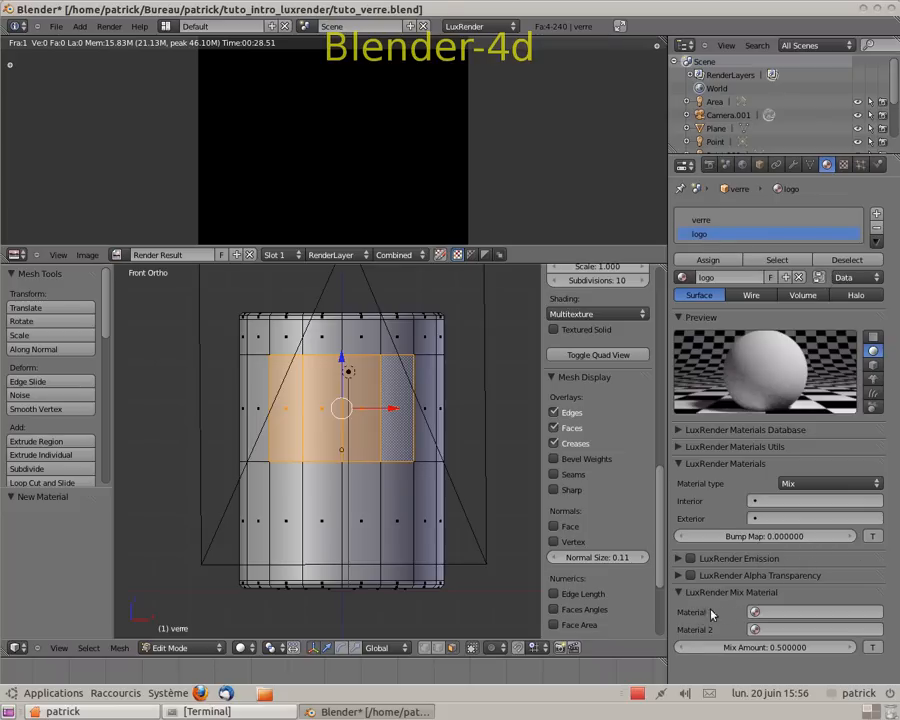
Add a texture named mask to the logo material and set its type to Image or Movie.
{"action": "left_click", "coordinate": [843, 166]}
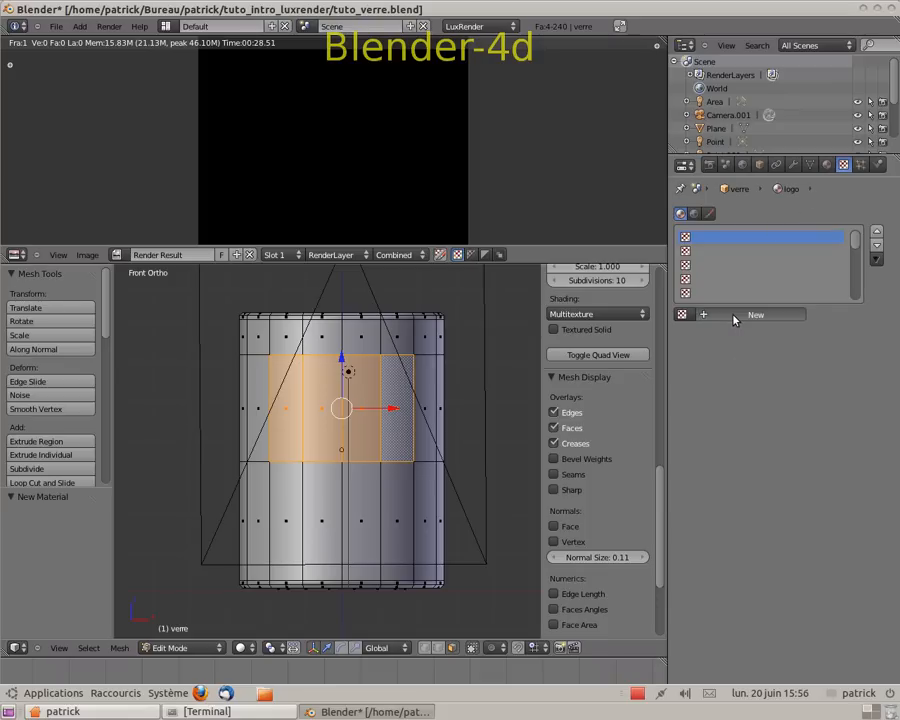
{"action": "left_click", "coordinate": [735, 316]}
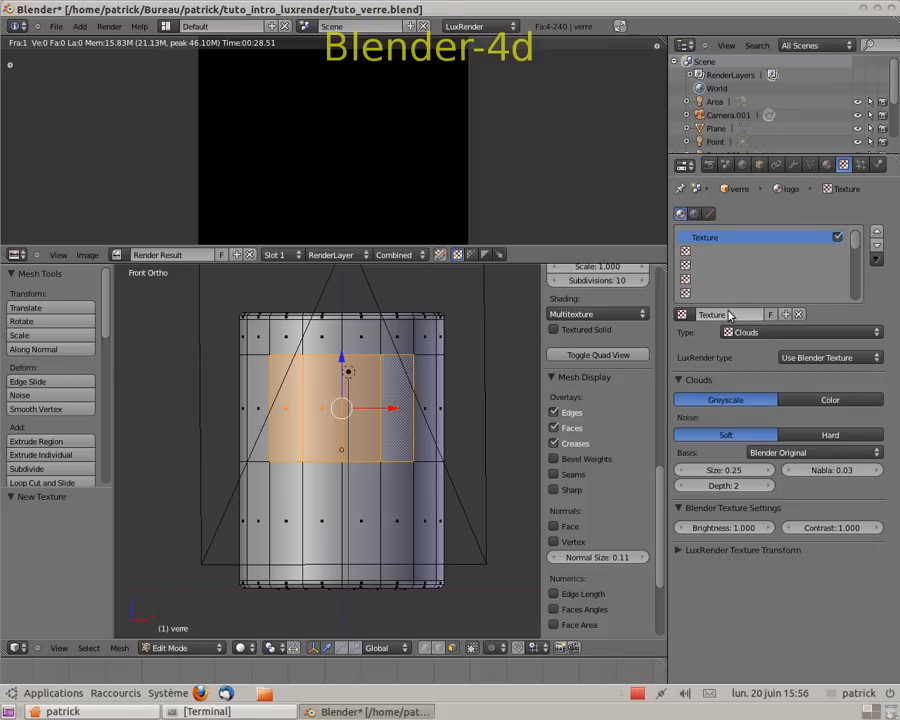
{"action": "left_click", "coordinate": [728, 315]}
{"action": "type", "text": "mask"}
{"action": "key", "text": "Return"}
{"action": "left_click", "coordinate": [876, 334]}
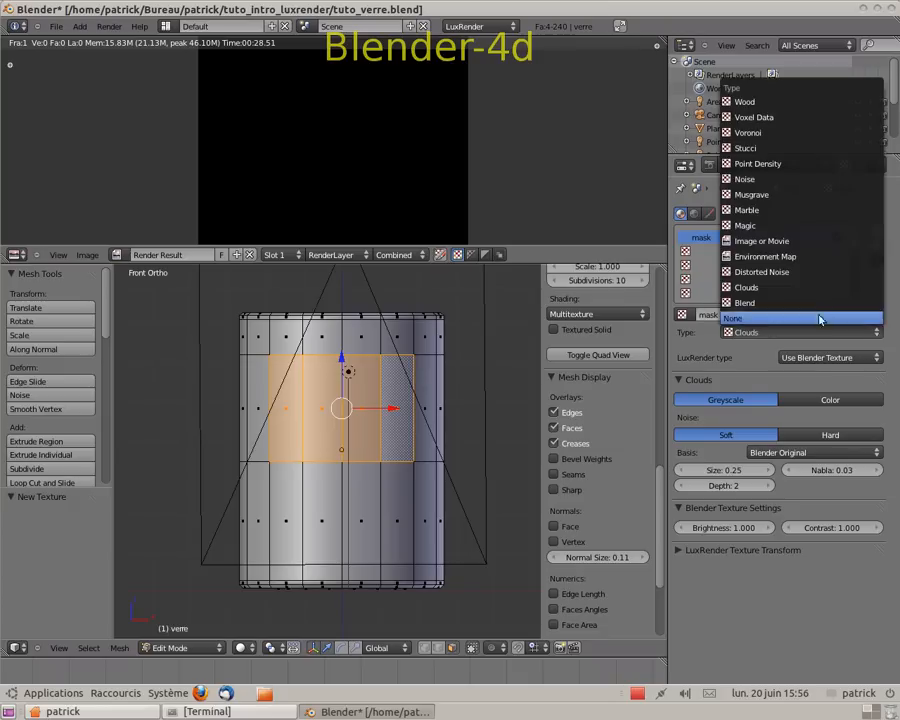
{"action": "left_click", "coordinate": [785, 241]}
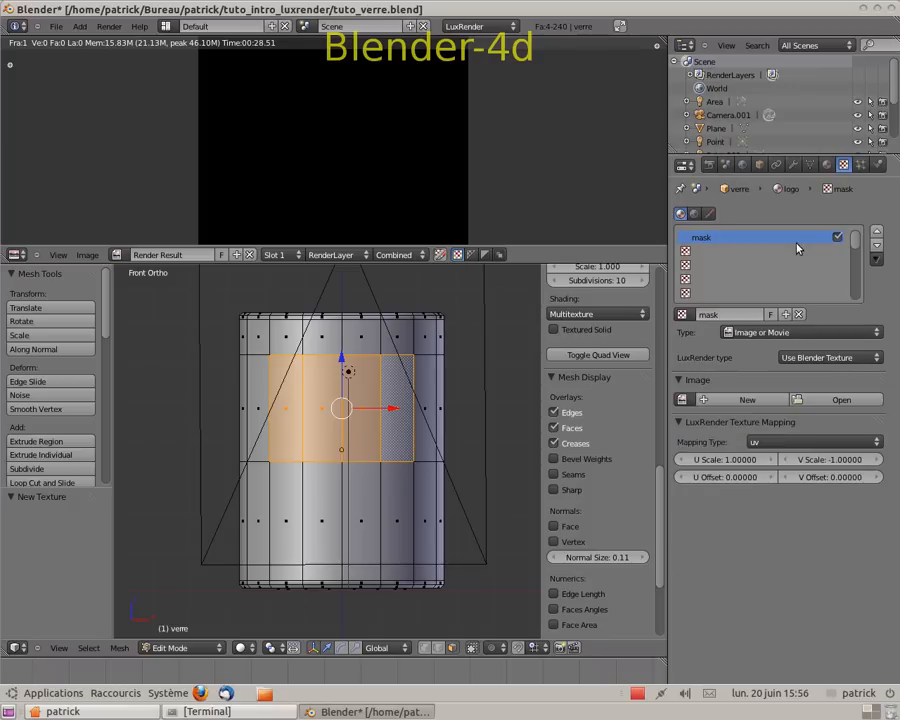
Set the mask texture's LuxRender type to Image Map.
{"action": "left_click", "coordinate": [876, 359]}
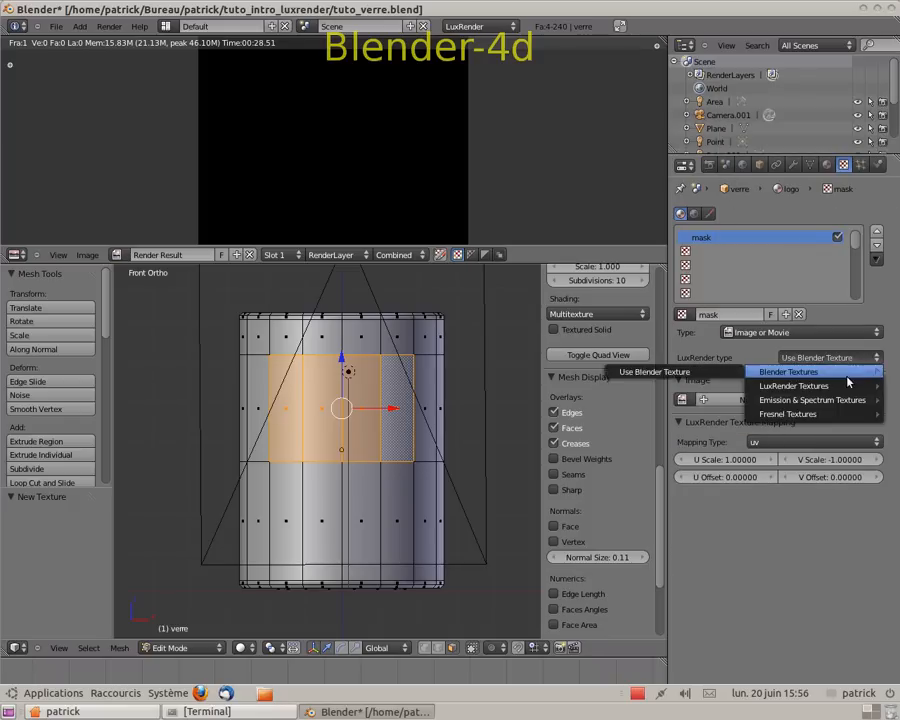
{"action": "mouse_move", "coordinate": [838, 392]}
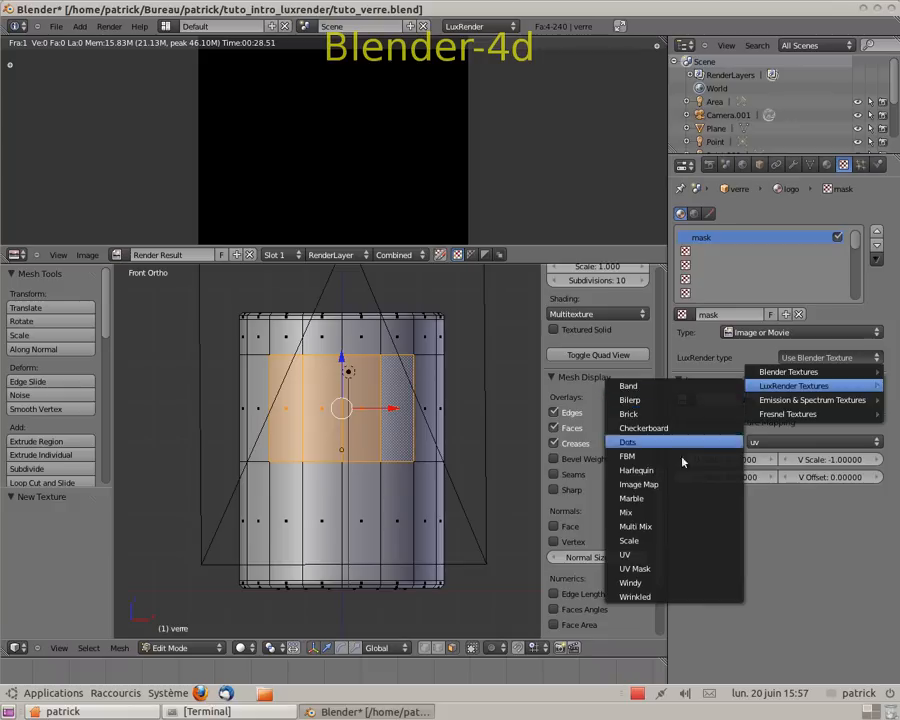
{"action": "left_click", "coordinate": [667, 489]}
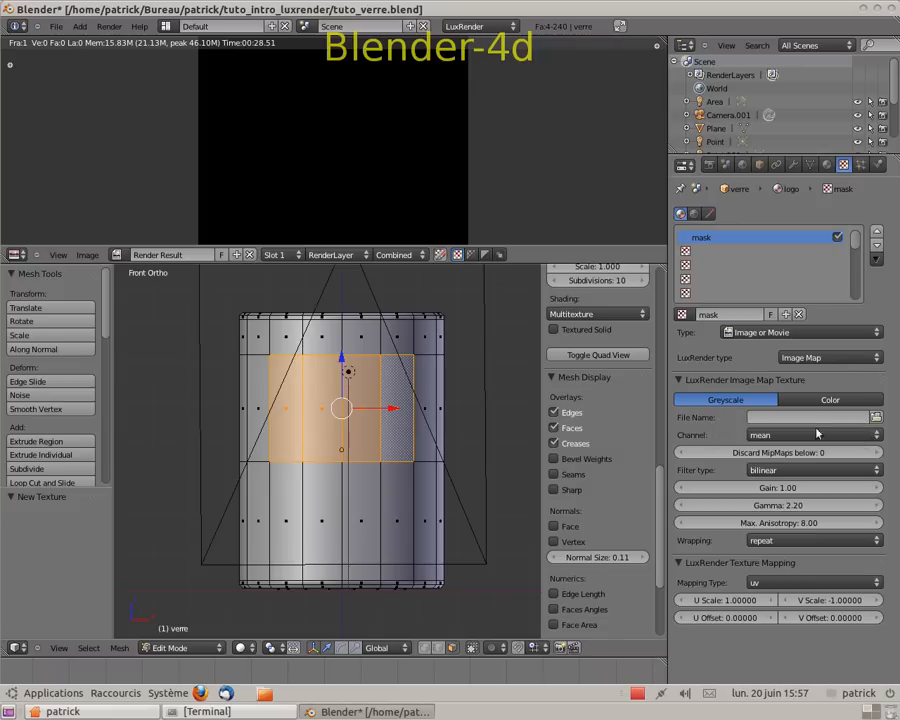
Load logo_blender_mex_BW2.png from the tuto_intro_luxrender folder as the mask texture's image file.
{"action": "left_click", "coordinate": [876, 418]}
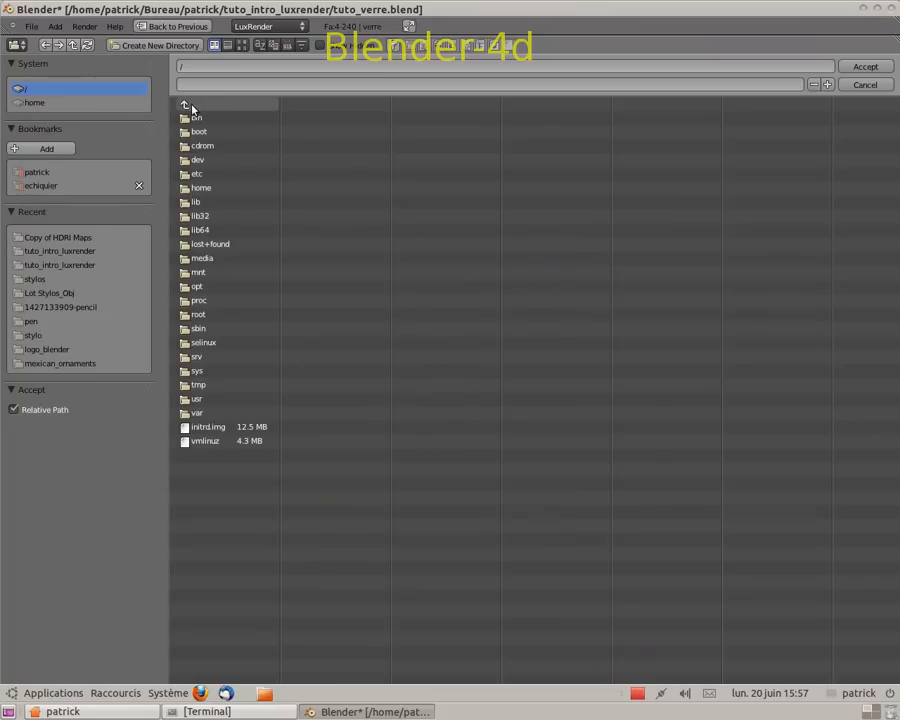
{"action": "left_click", "coordinate": [210, 188]}
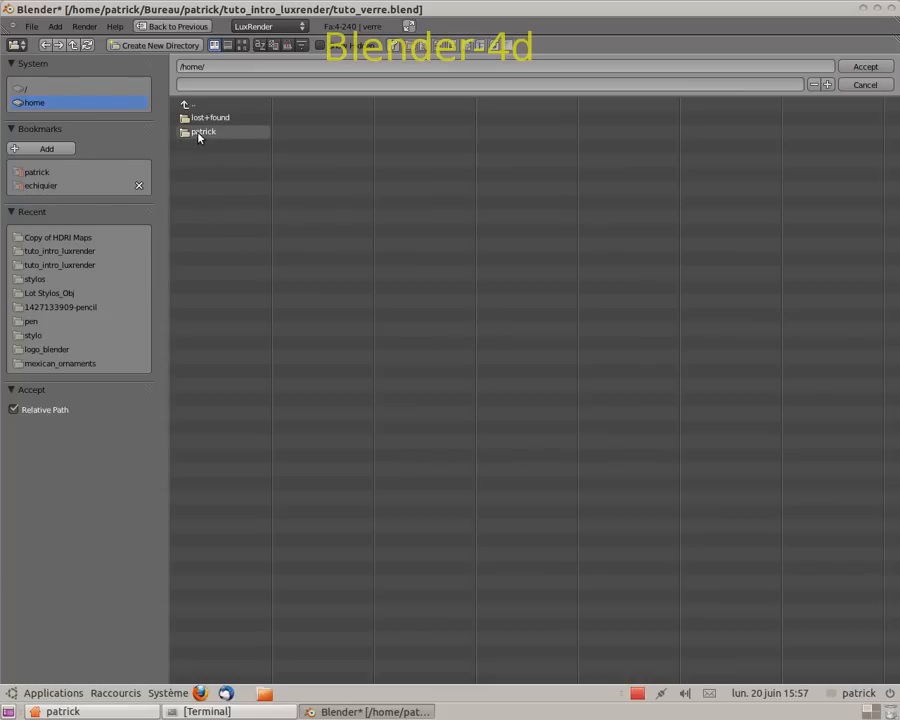
{"action": "left_click", "coordinate": [198, 134]}
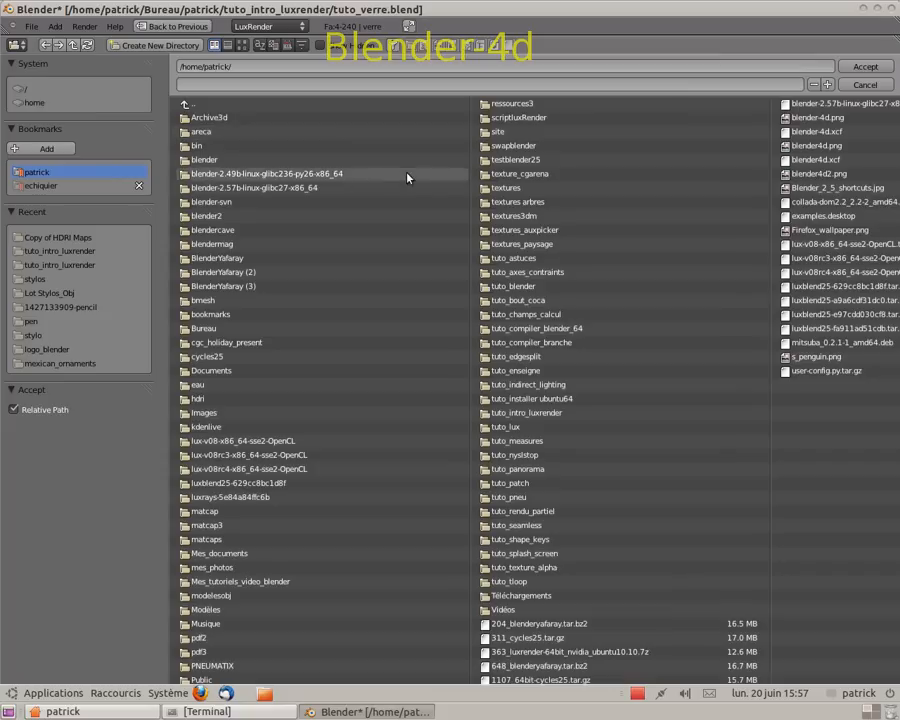
{"action": "left_click", "coordinate": [540, 412]}
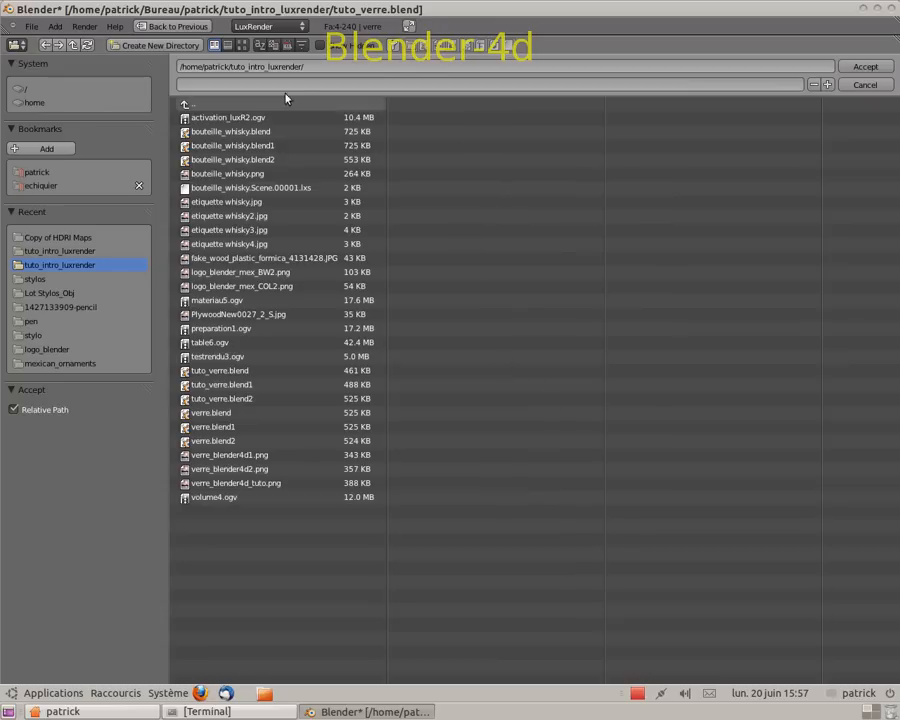
{"action": "left_click", "coordinate": [241, 46]}
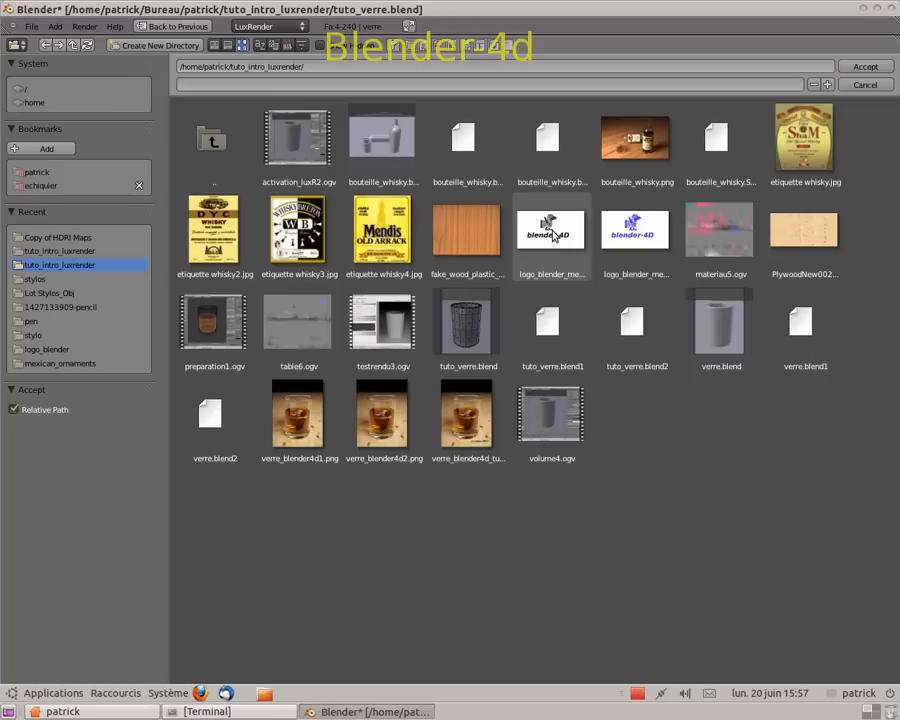
{"action": "left_click", "coordinate": [553, 235]}
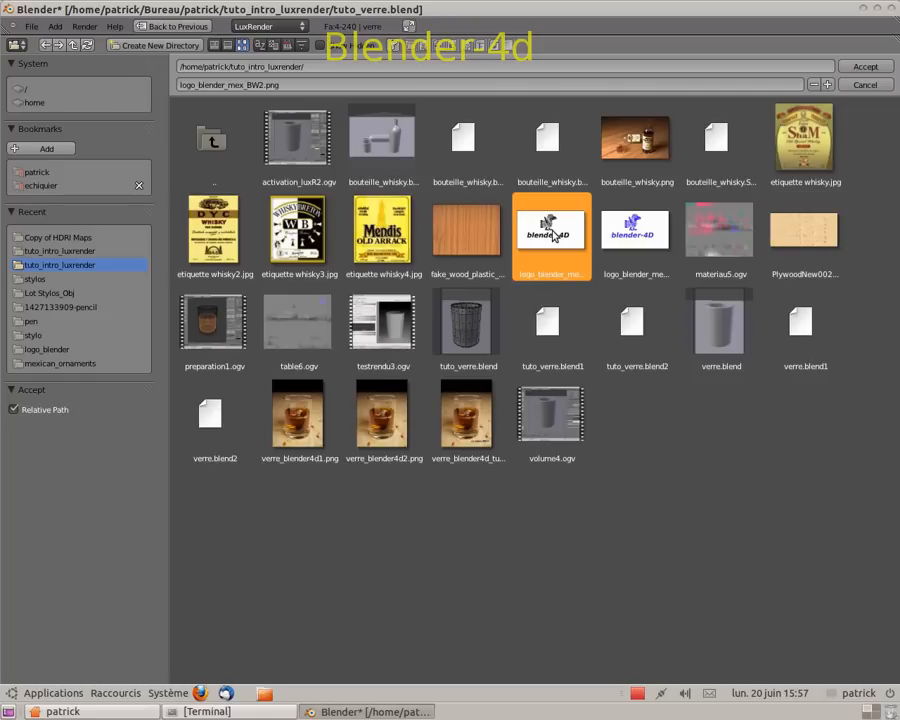
{"action": "left_click", "coordinate": [870, 67]}
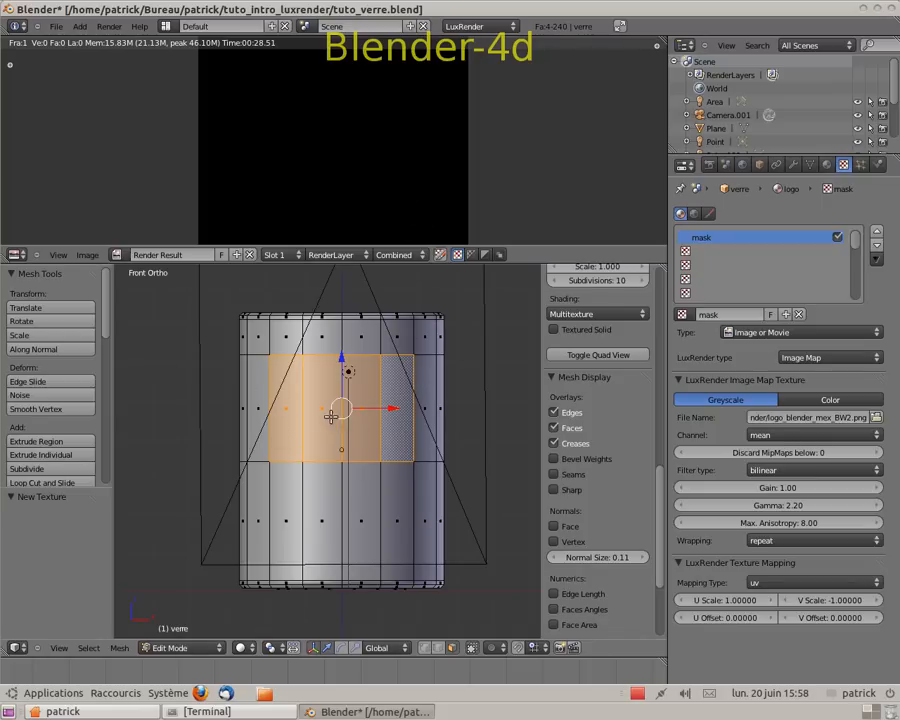
Unwrap the four selected glass faces and display logo_blender_mex_BW2.png behind their UV layout.
{"action": "key", "text": "u"}
{"action": "left_click", "coordinate": [441, 416]}
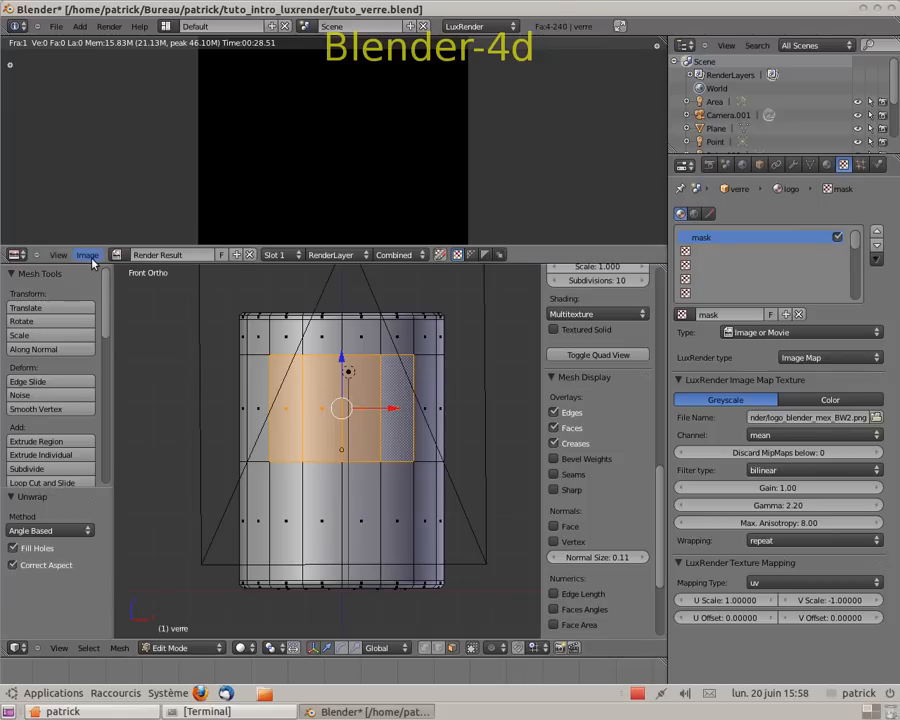
{"action": "left_click", "coordinate": [90, 255]}
{"action": "left_click", "coordinate": [117, 255]}
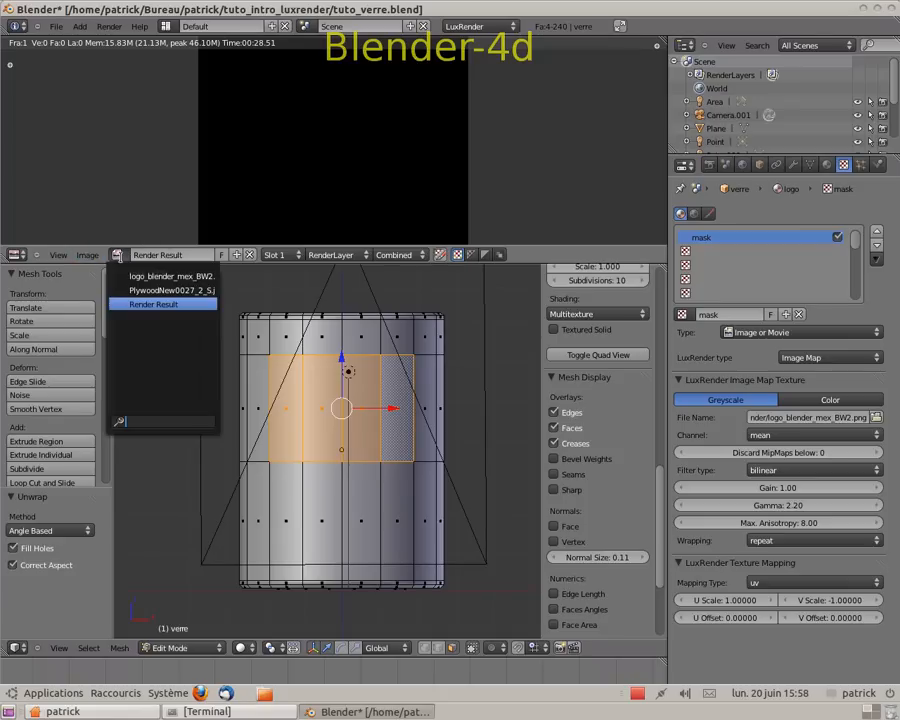
{"action": "left_click", "coordinate": [188, 276]}
{"action": "scroll", "coordinate": [342, 57], "scroll_direction": "down", "scroll_amount": 6}
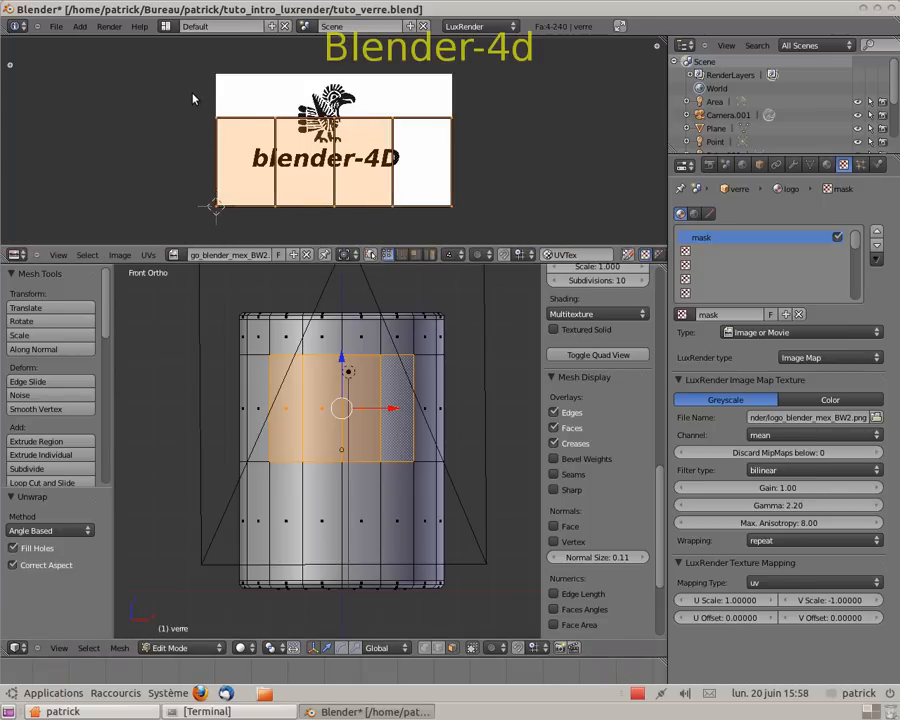
Select only the upper row of UV vertices and move it about 0.323 along Y to the logo image's upper edge.
{"action": "key", "text": "a"}
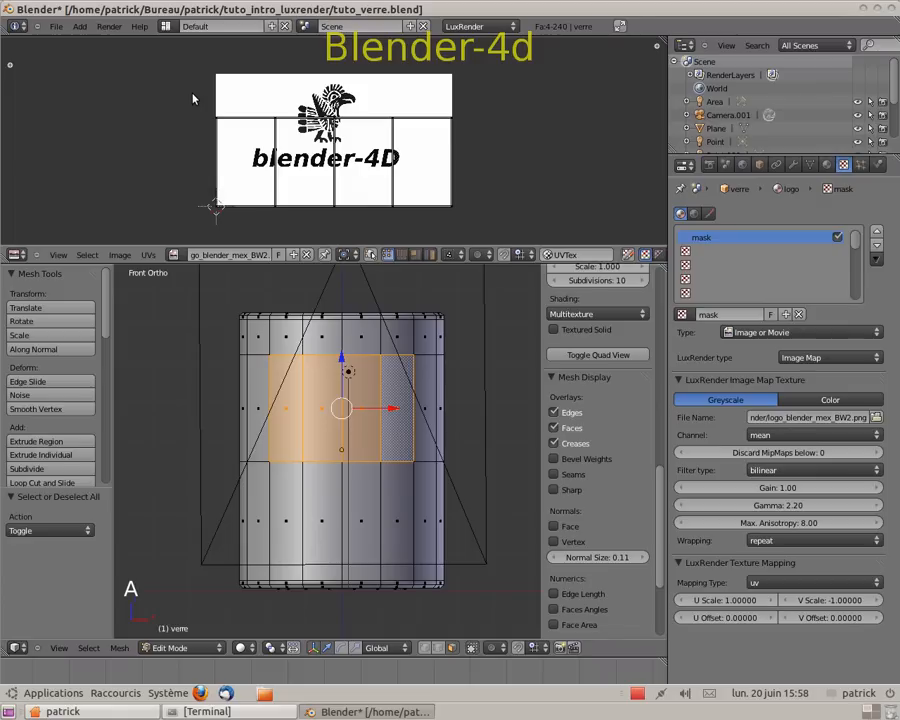
{"action": "key", "text": "b"}
{"action": "left_click_drag", "start_coordinate": [193, 94], "coordinate": [529, 132]}
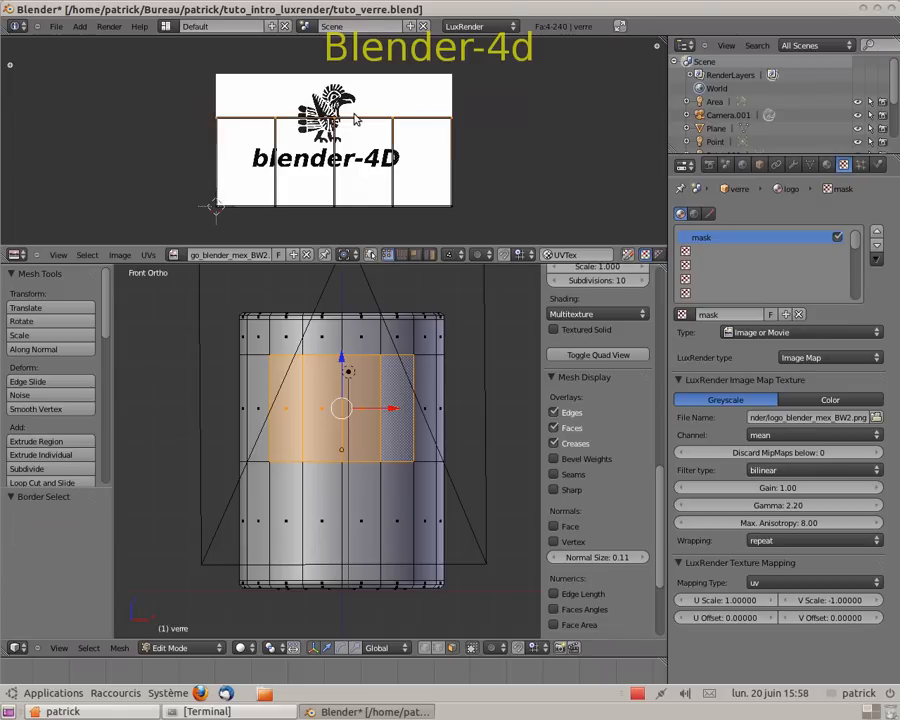
{"action": "key", "text": "g"}
{"action": "key", "text": "y"}
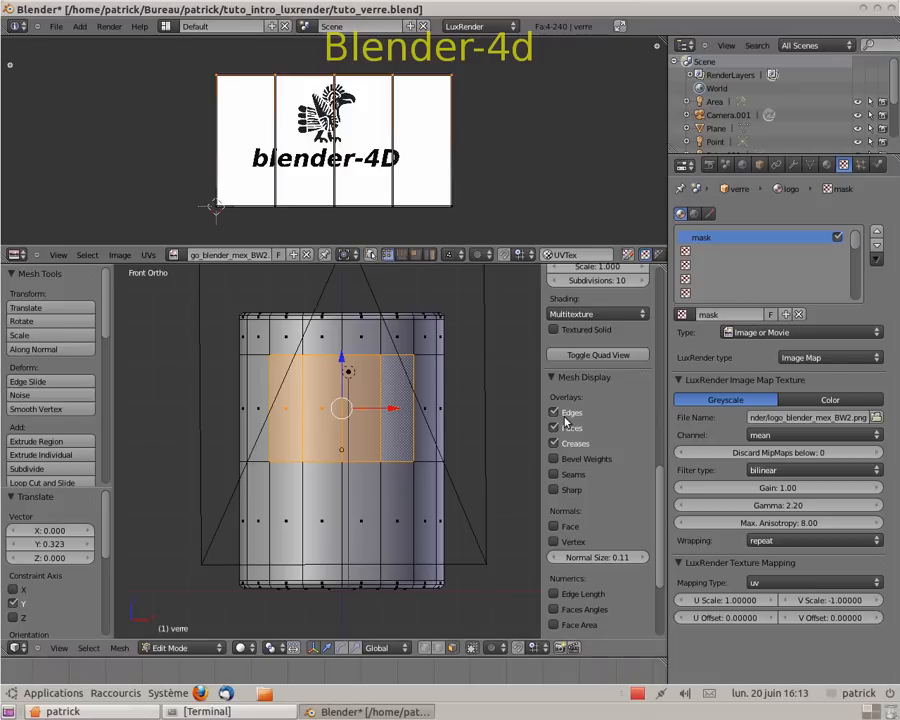
Drive the logo material's Mix Amount with the mask texture.
{"action": "left_click", "coordinate": [826, 166]}
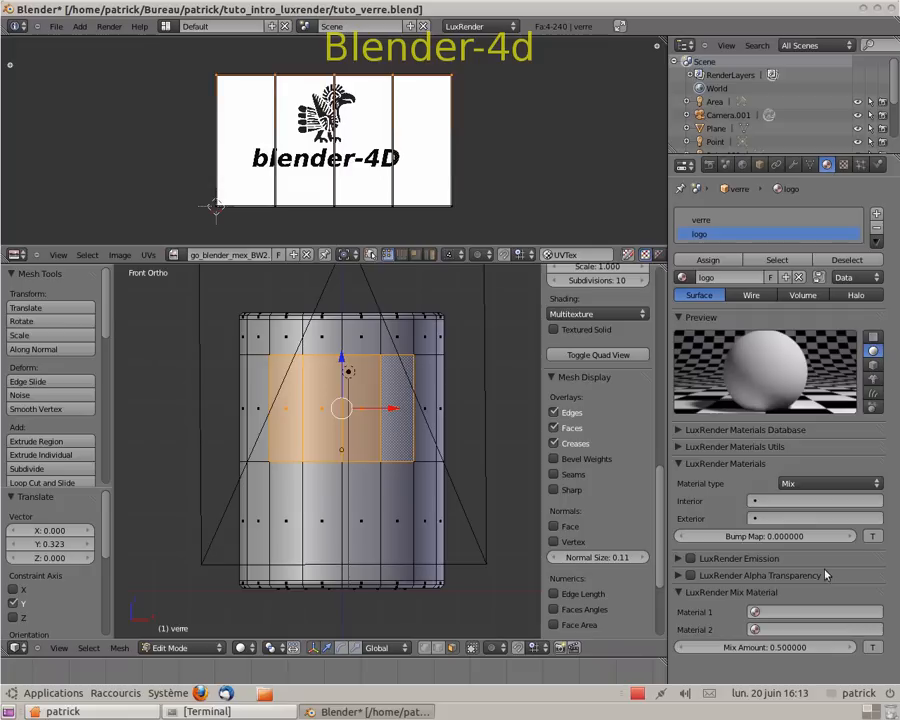
{"action": "left_click", "coordinate": [872, 648]}
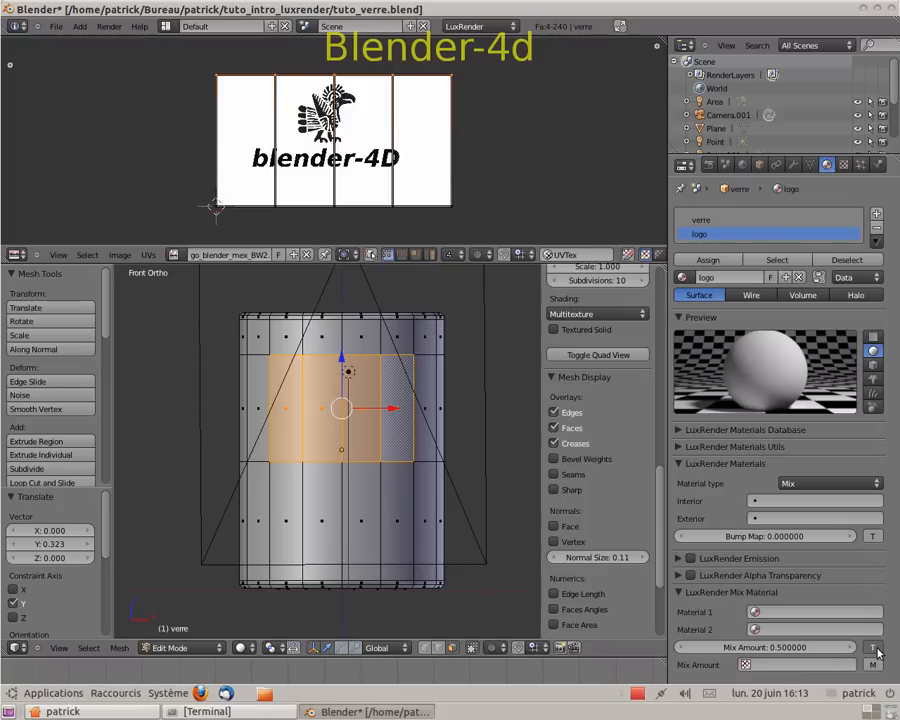
{"action": "left_click", "coordinate": [771, 665]}
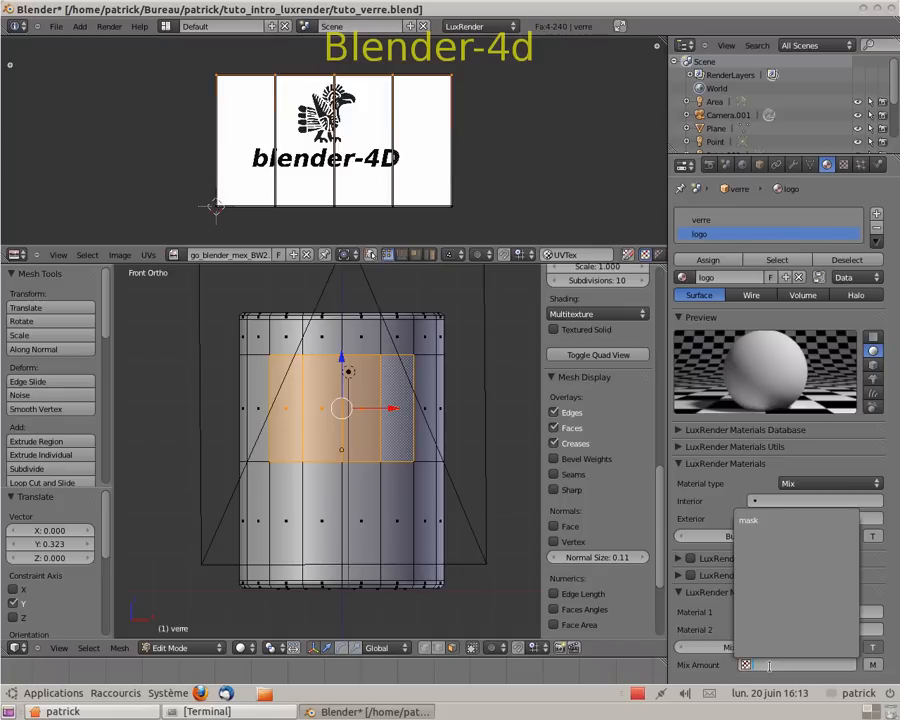
{"action": "left_click", "coordinate": [752, 520]}
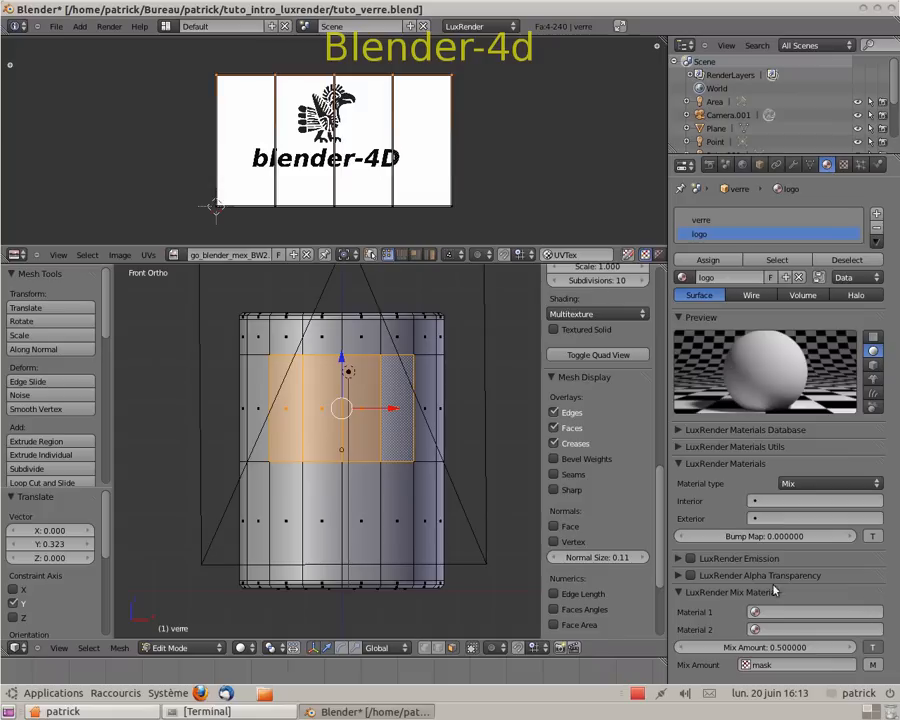
Set the logo material's interior volume to glass and its exterior volume to world.
{"action": "left_click", "coordinate": [767, 503]}
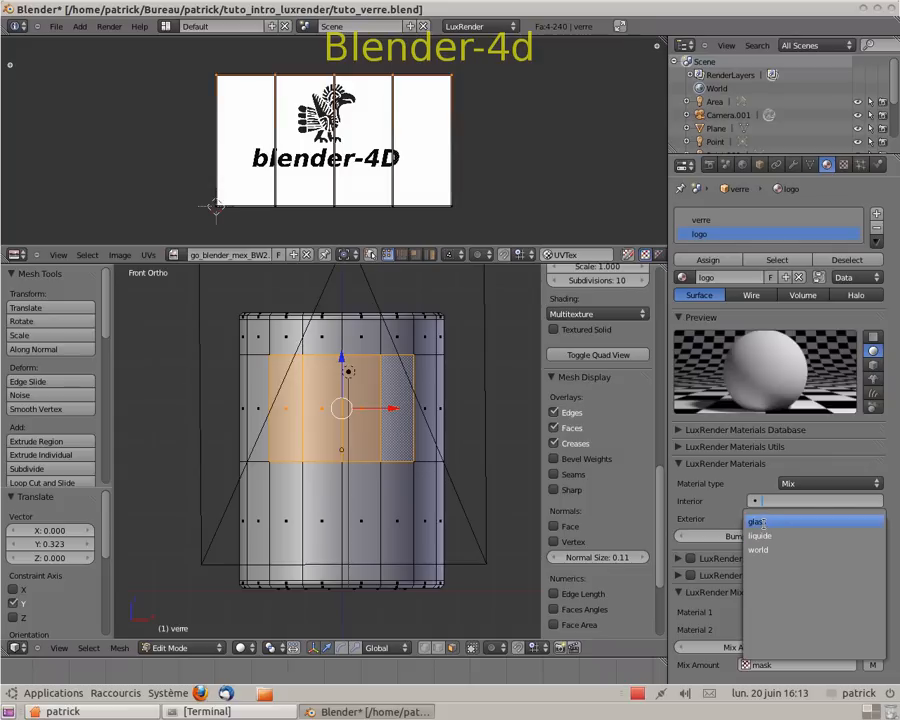
{"action": "left_click", "coordinate": [759, 522]}
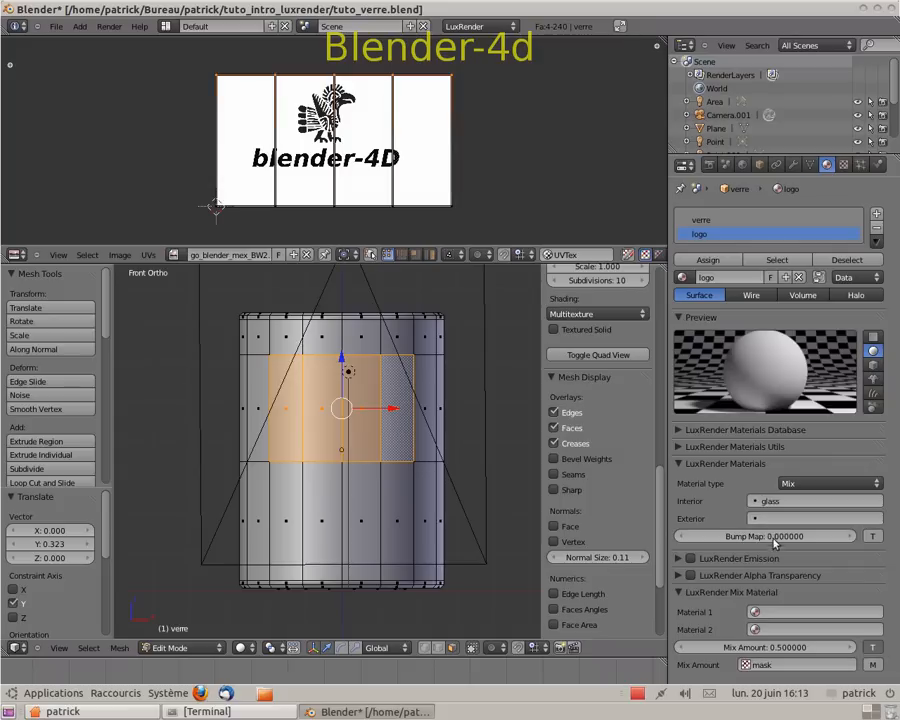
{"action": "left_click", "coordinate": [767, 520]}
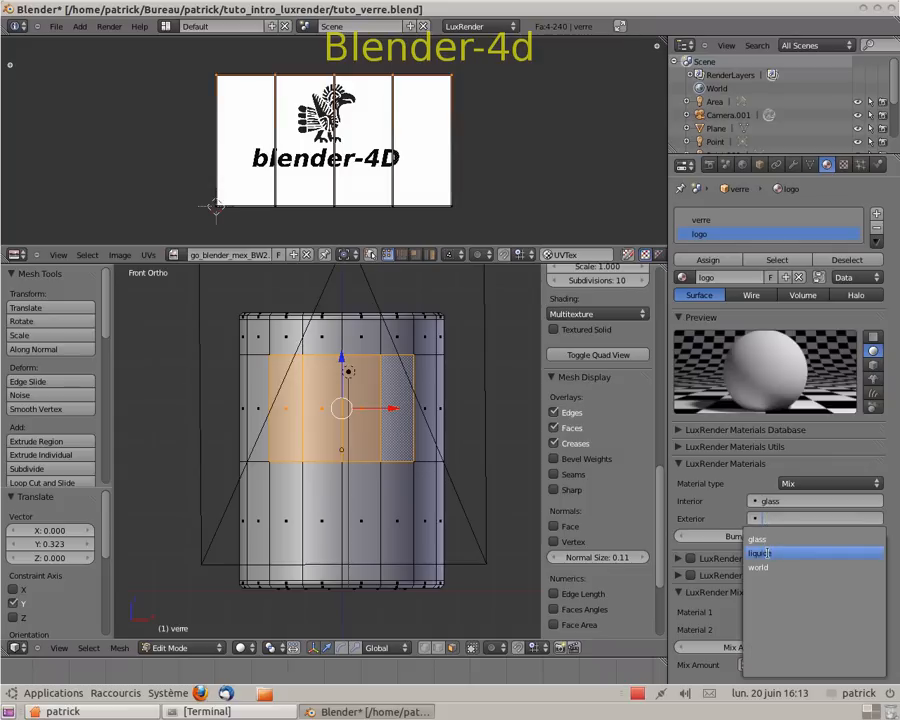
{"action": "left_click", "coordinate": [768, 567]}
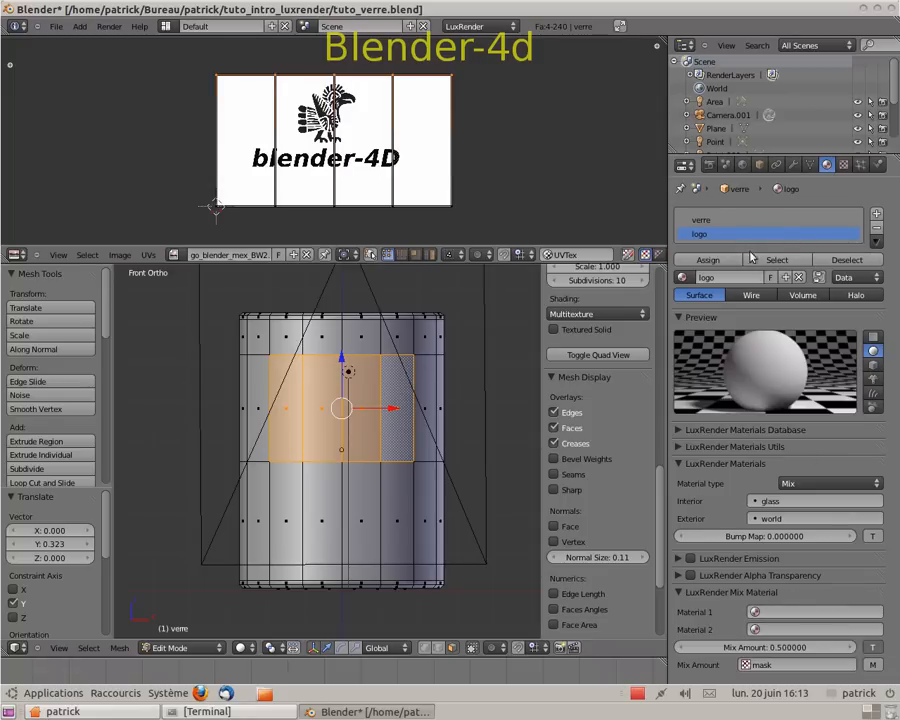
Add a third material slot to the glass with a new material named or.
{"action": "left_click", "coordinate": [877, 218]}
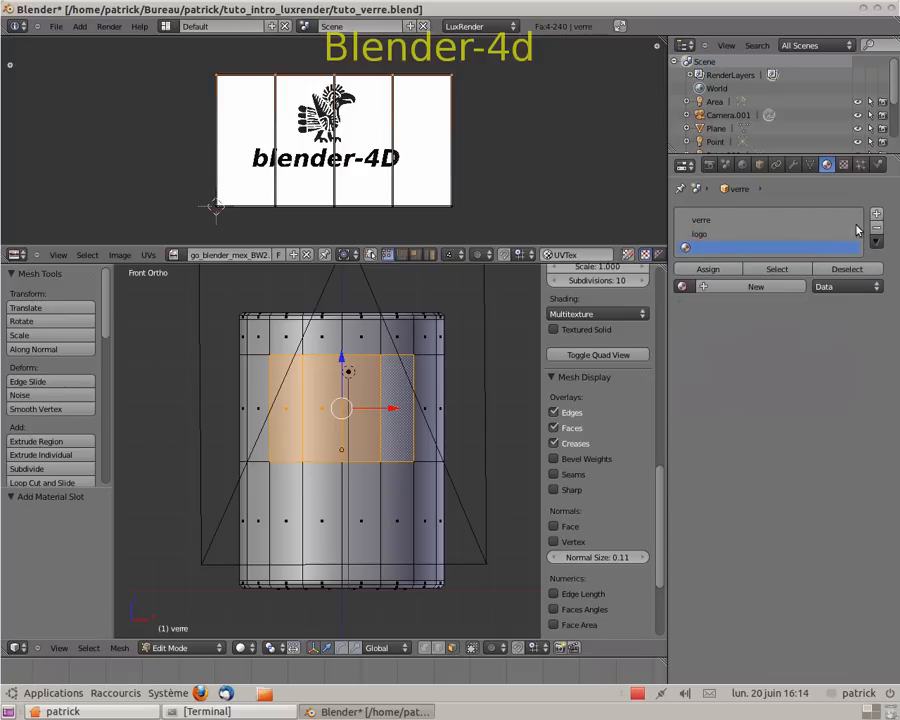
{"action": "left_click", "coordinate": [750, 288]}
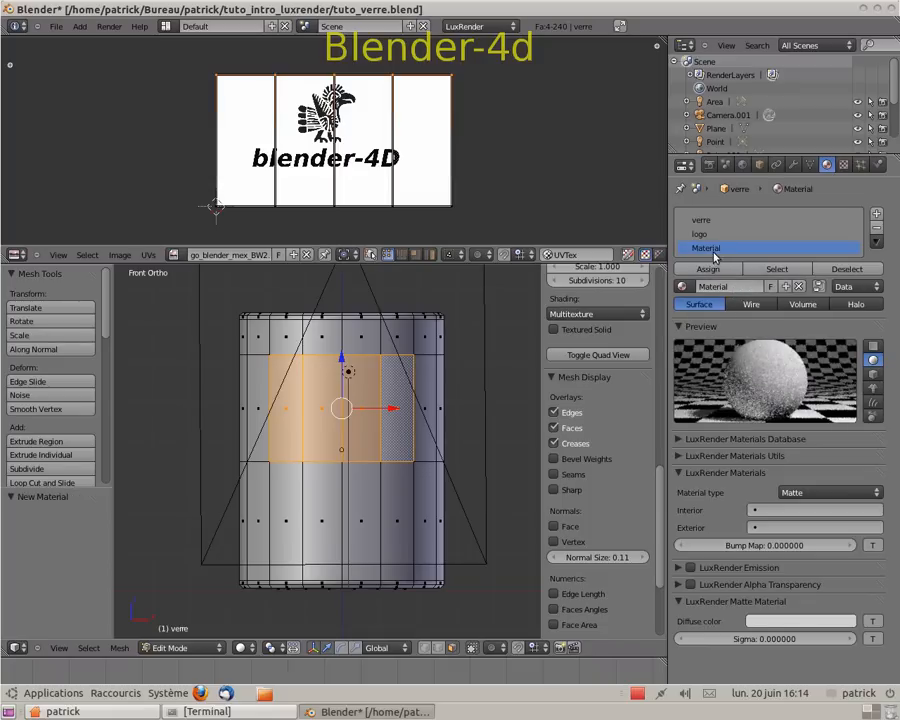
{"action": "left_click", "coordinate": [713, 287]}
{"action": "type", "text": "or"}
{"action": "key", "text": "Return"}
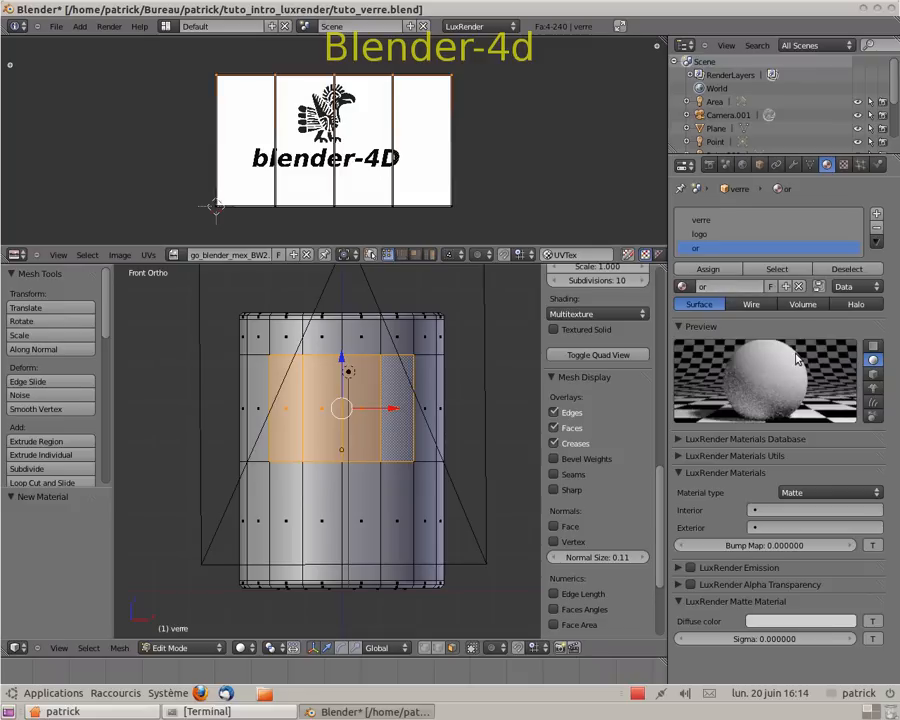
Set the or material's type to Metal and choose the gold preset.
{"action": "left_click", "coordinate": [877, 493]}
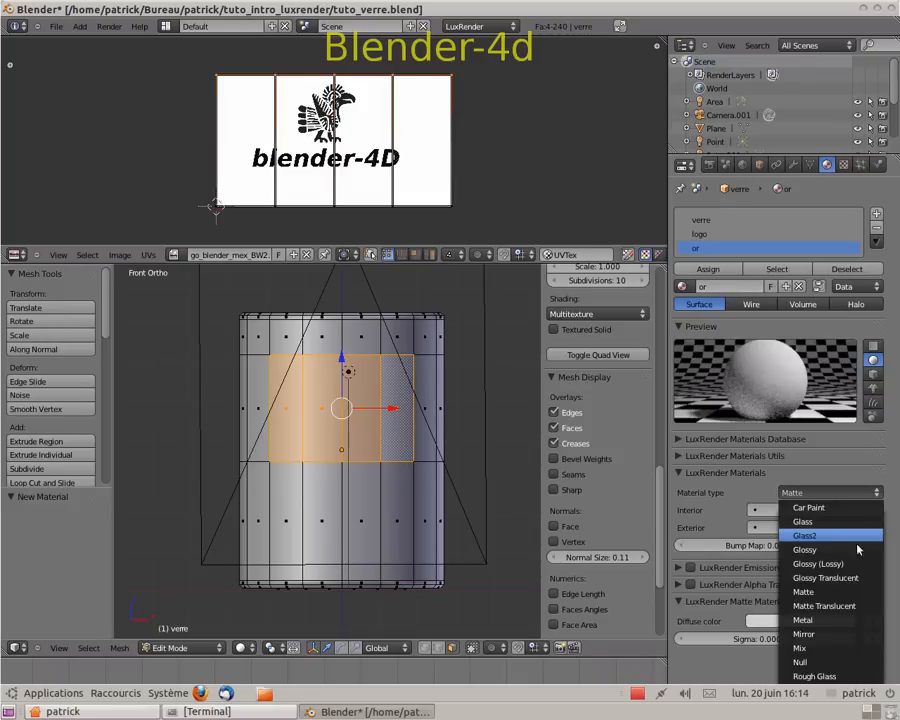
{"action": "left_click", "coordinate": [857, 620]}
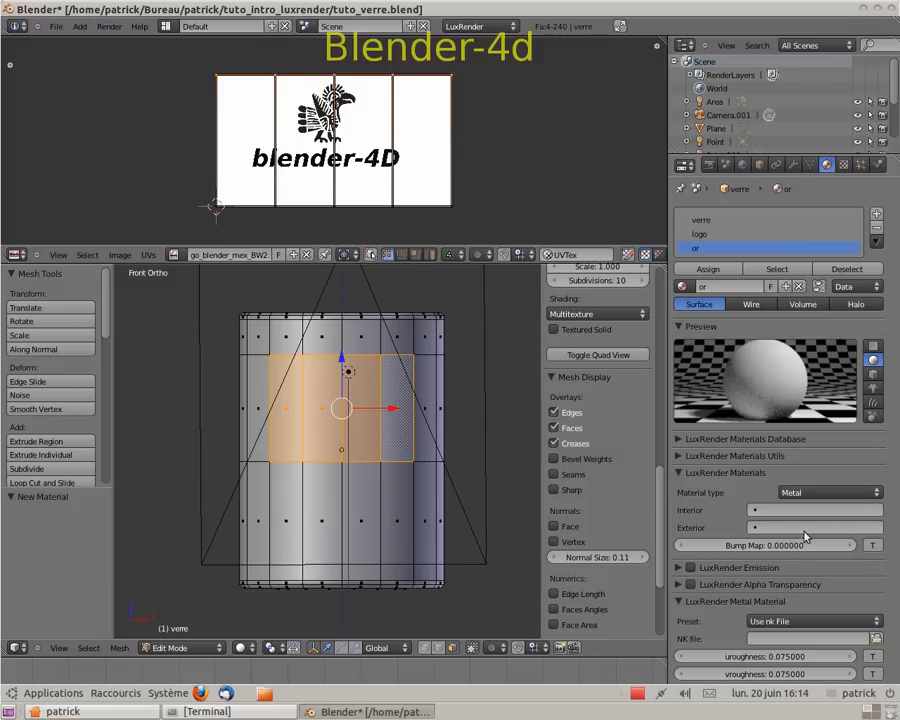
{"action": "left_click", "coordinate": [876, 621]}
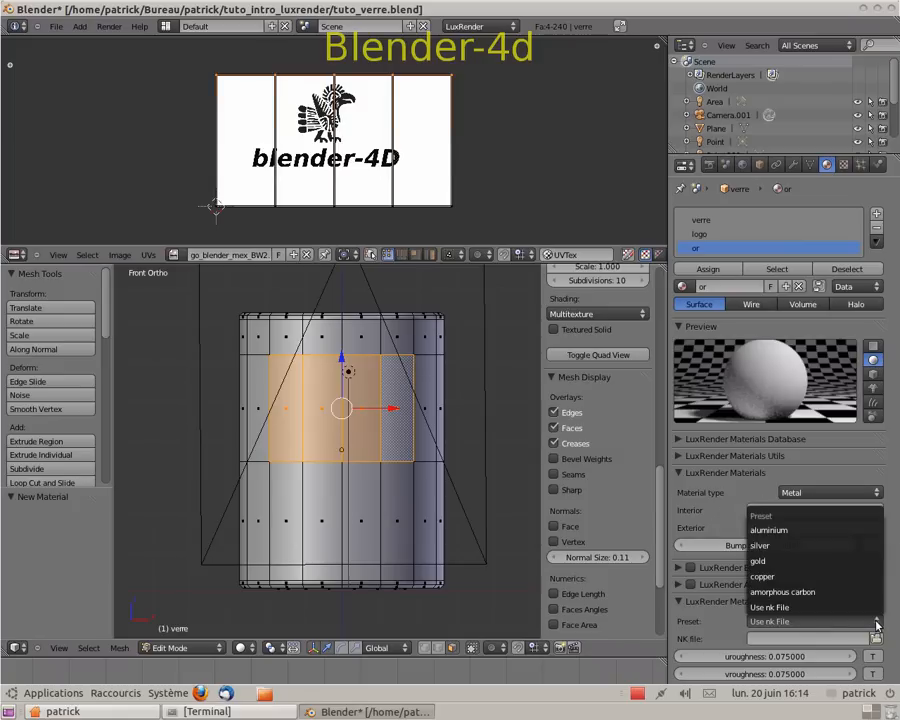
{"action": "left_click", "coordinate": [776, 563]}
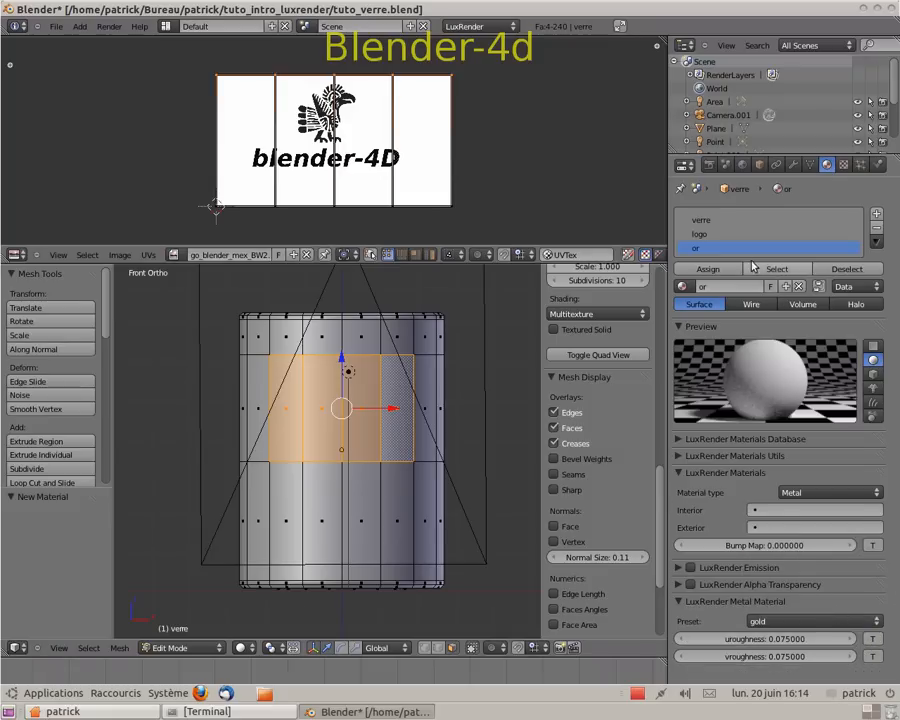
{"action": "left_click", "coordinate": [700, 272]}
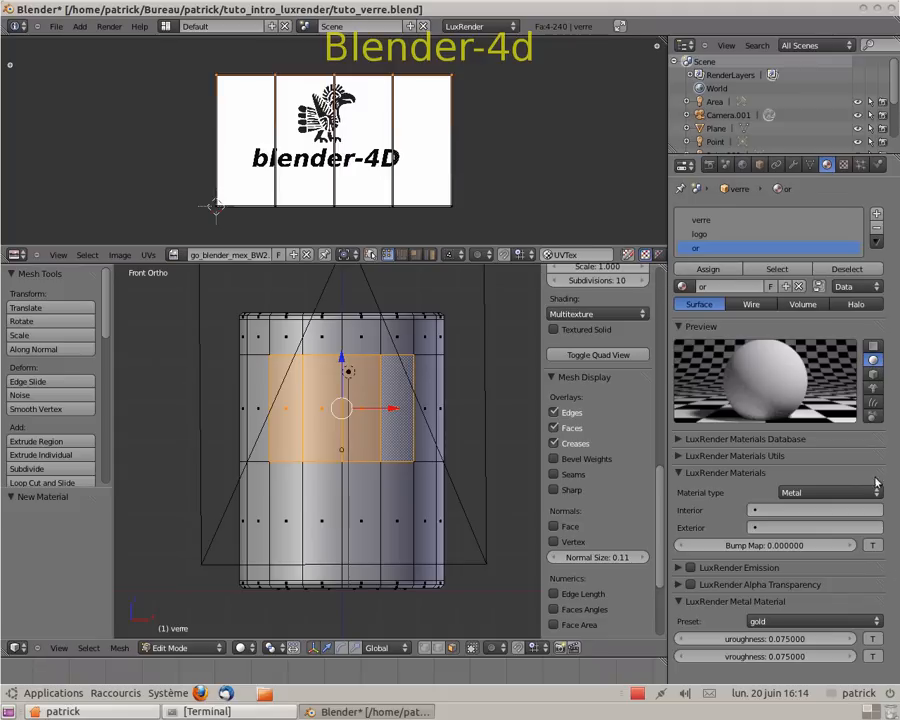
Assign the logo material to the four selected front faces of the glass.
{"action": "left_click", "coordinate": [699, 234]}
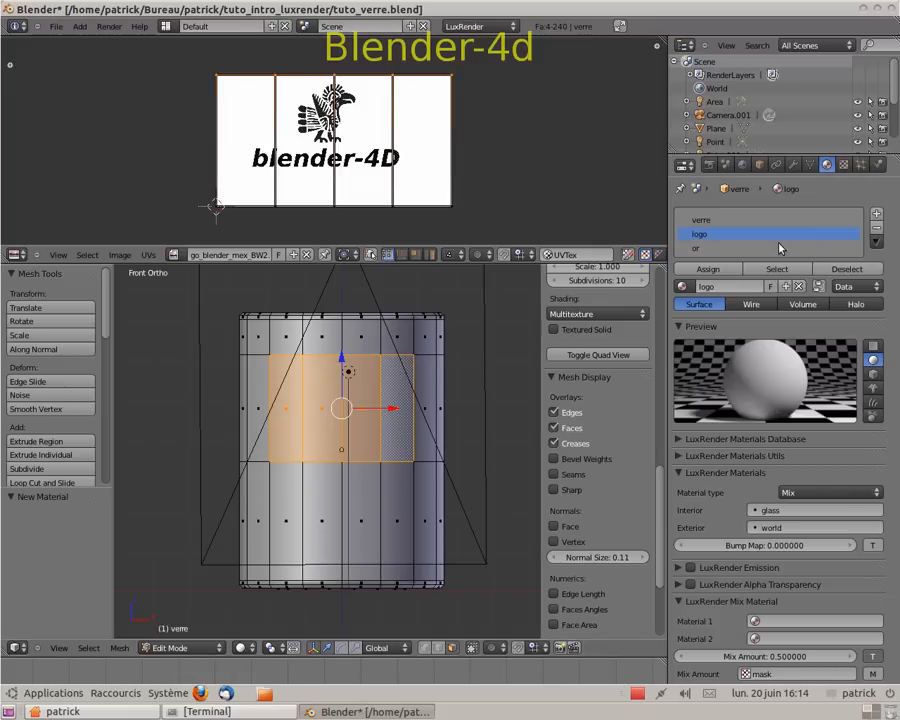
{"action": "left_click", "coordinate": [708, 269]}
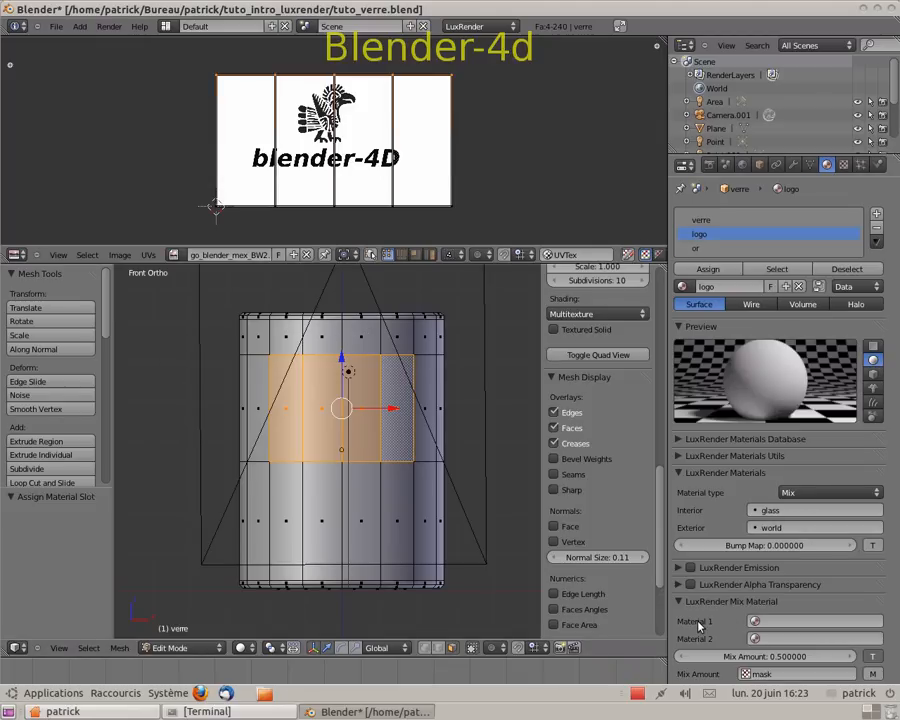
Set the logo mix material's first material to or and its second to verre.
{"action": "left_click", "coordinate": [775, 621]}
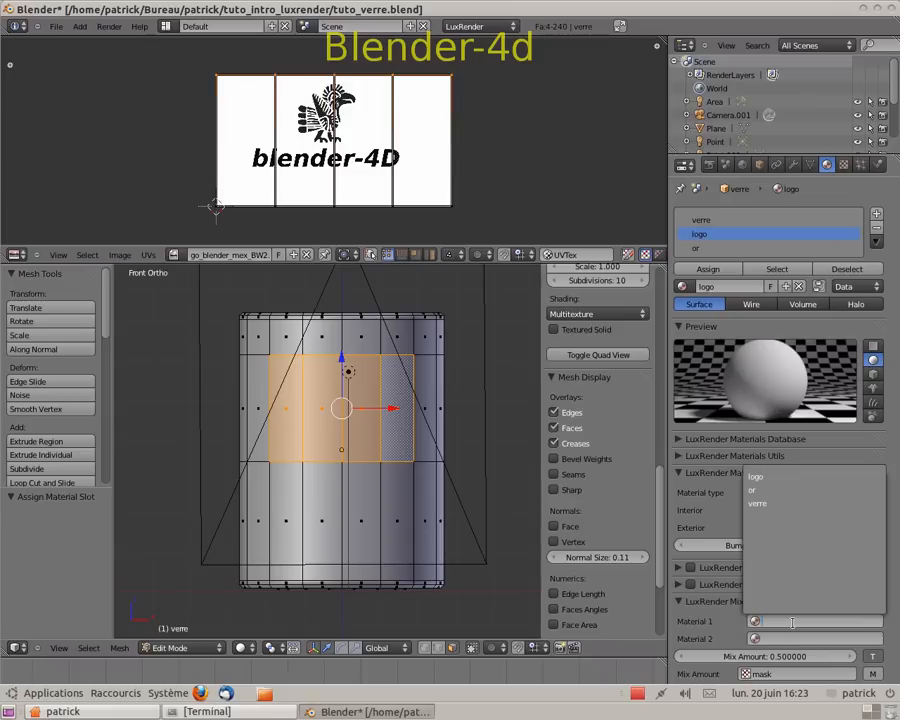
{"action": "left_click", "coordinate": [761, 492]}
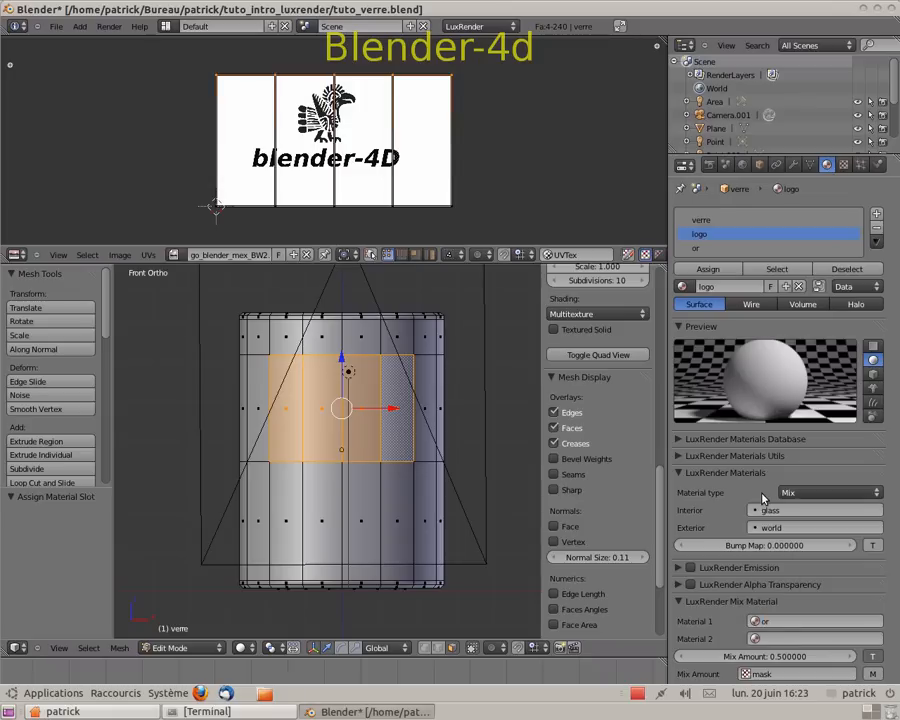
{"action": "left_click", "coordinate": [775, 638]}
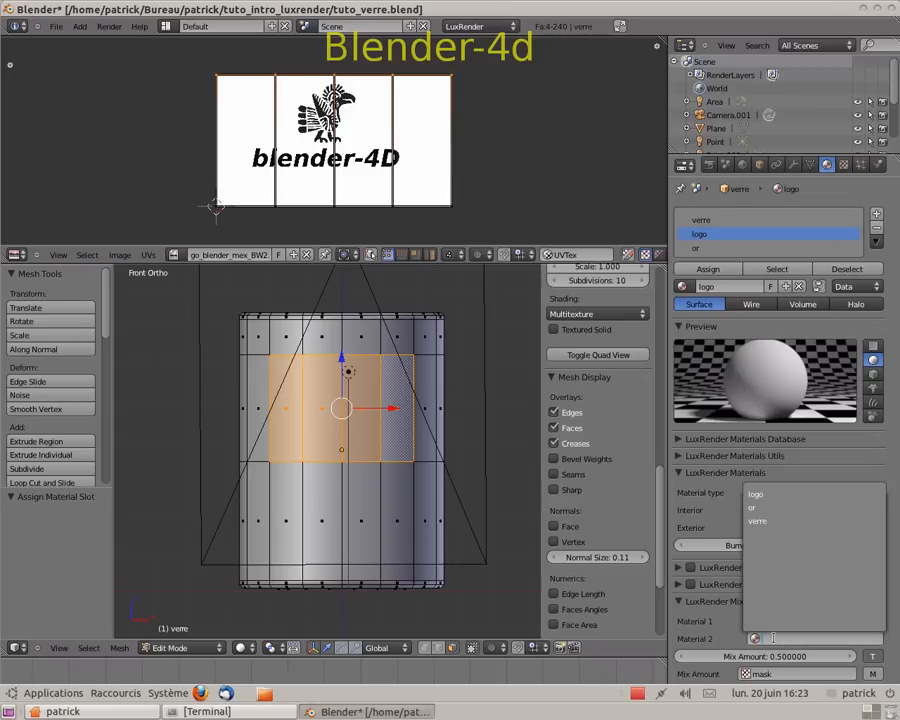
{"action": "left_click", "coordinate": [765, 520]}
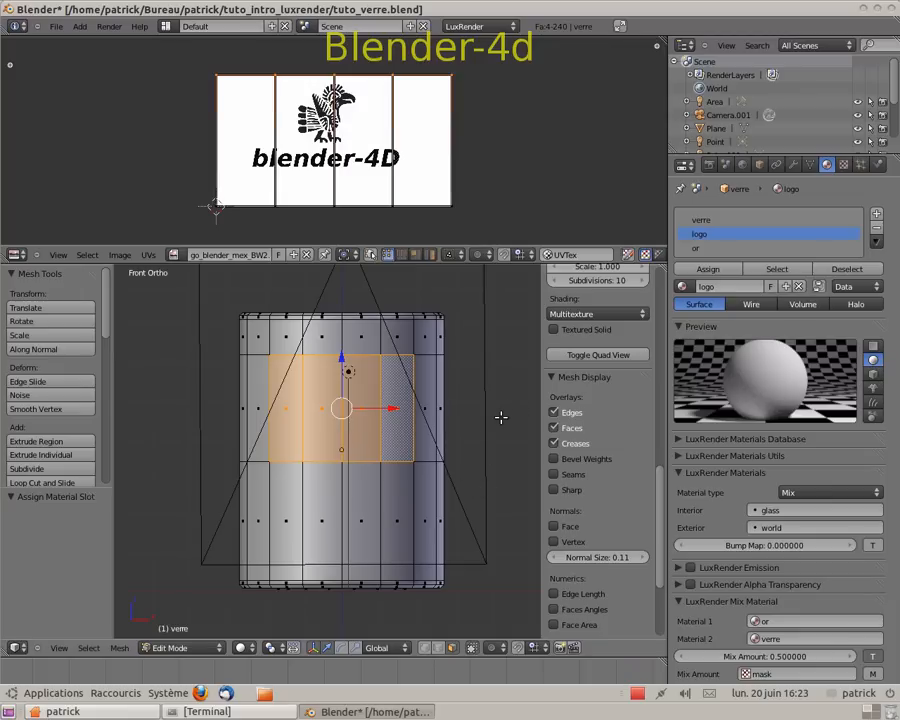
Render the scene in LuxRender and examine the gold logo on the glass up close at 200%.
{"action": "key", "text": "F12"}
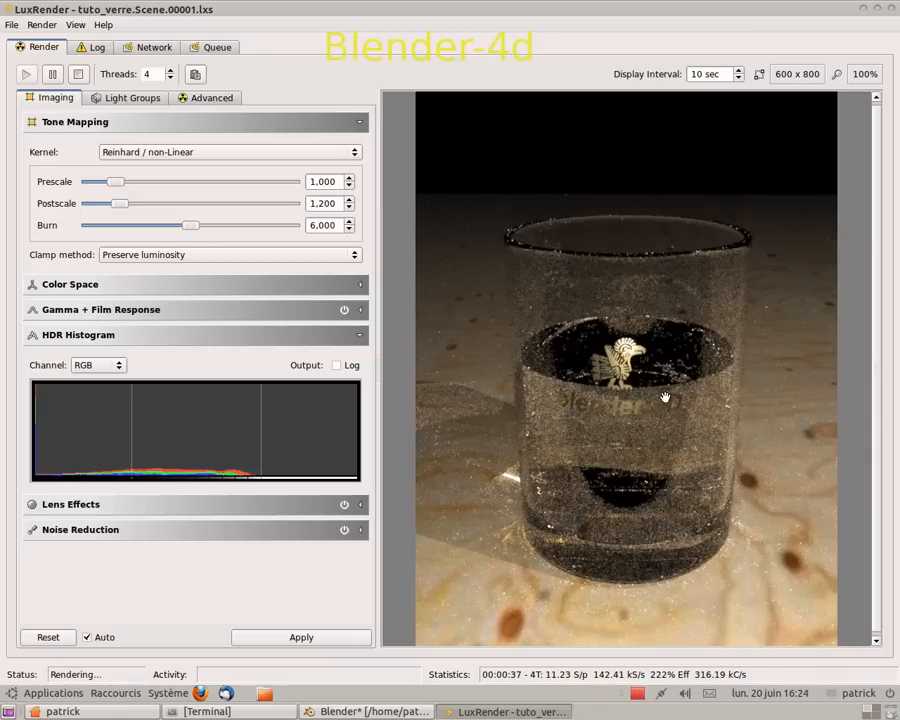
{"action": "scroll", "coordinate": [659, 400], "scroll_direction": "up", "scroll_amount": 1}
{"action": "scroll", "coordinate": [665, 396], "scroll_direction": "up", "scroll_amount": 1}
{"action": "scroll", "coordinate": [665, 396], "scroll_direction": "up", "scroll_amount": 1}
{"action": "scroll", "coordinate": [665, 396], "scroll_direction": "down", "scroll_amount": 2}
{"action": "scroll", "coordinate": [665, 397], "scroll_direction": "down", "scroll_amount": 1}
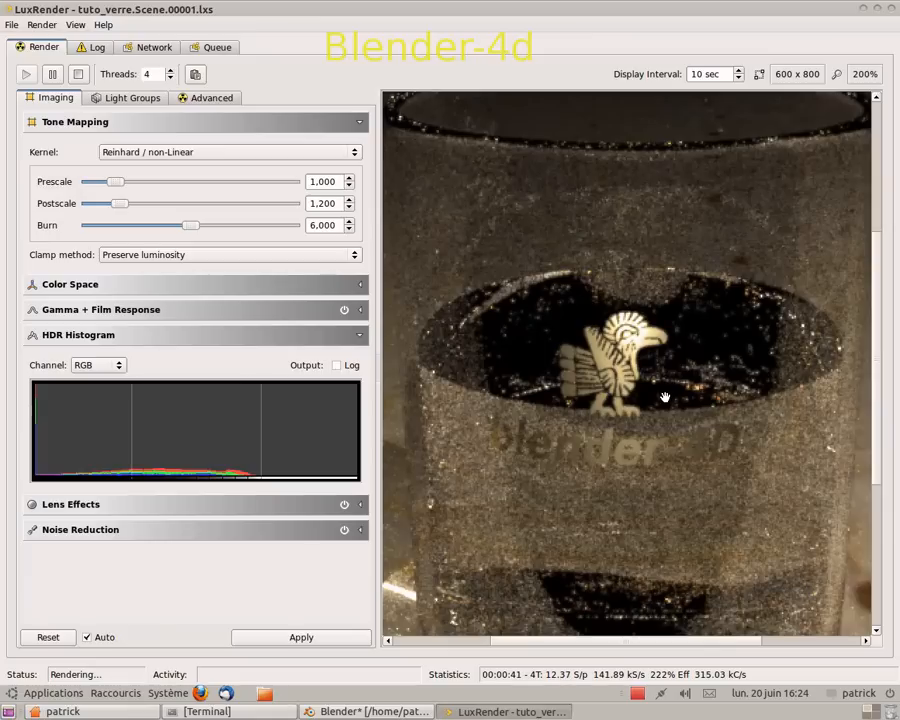
{"action": "scroll", "coordinate": [718, 415], "scroll_direction": "down", "scroll_amount": 1}
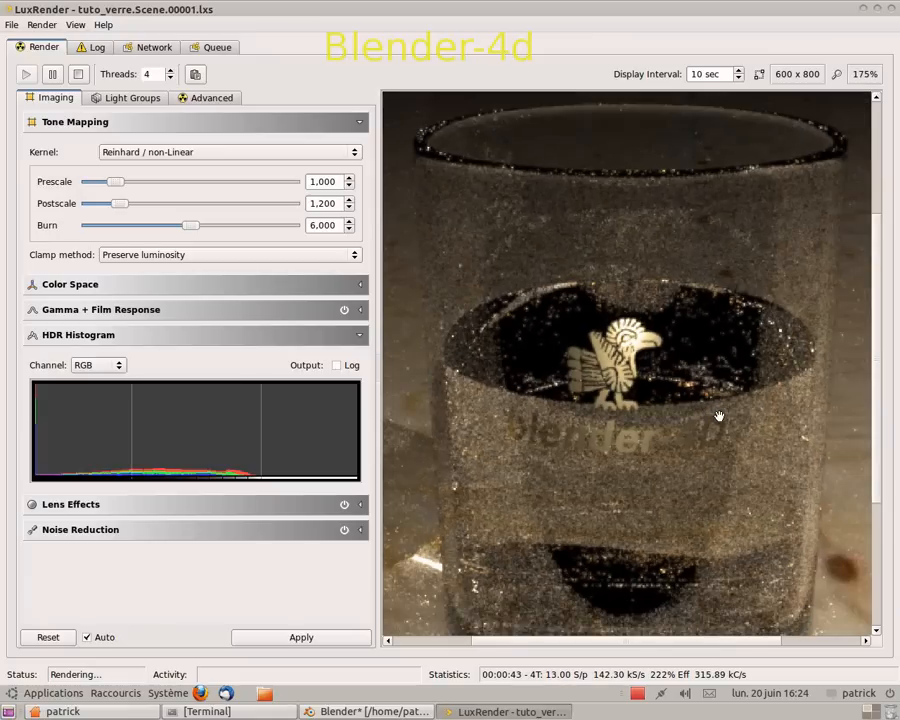
{"action": "scroll", "coordinate": [705, 395], "scroll_direction": "up", "scroll_amount": 1}
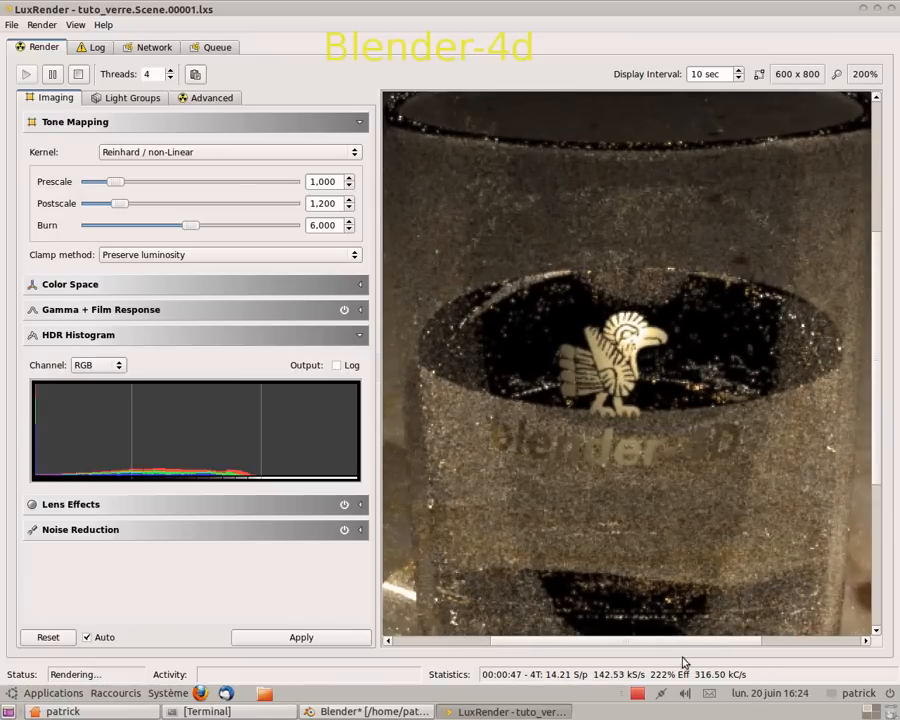
{"action": "right_click", "coordinate": [637, 692]}
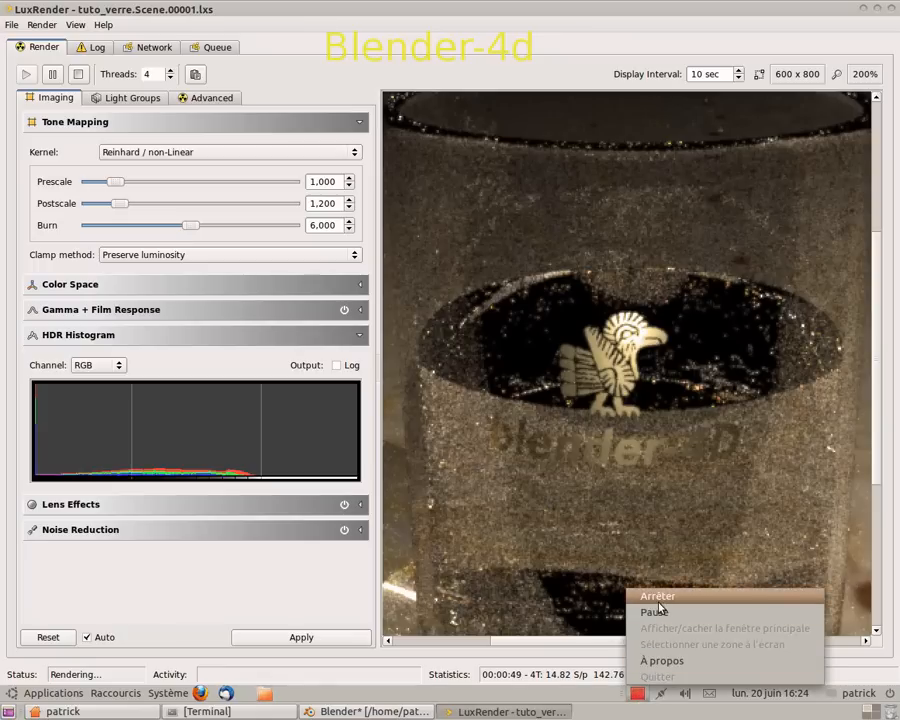
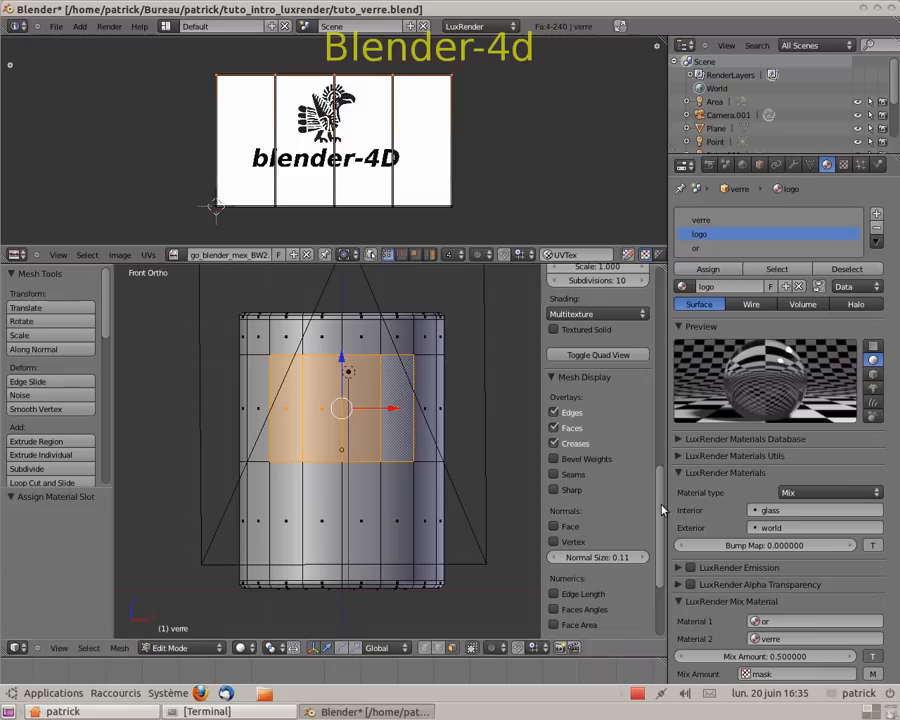
Set the or metal material's uroughness to about 0.242 and its vroughness to about 0.07.
{"action": "left_click", "coordinate": [698, 248]}
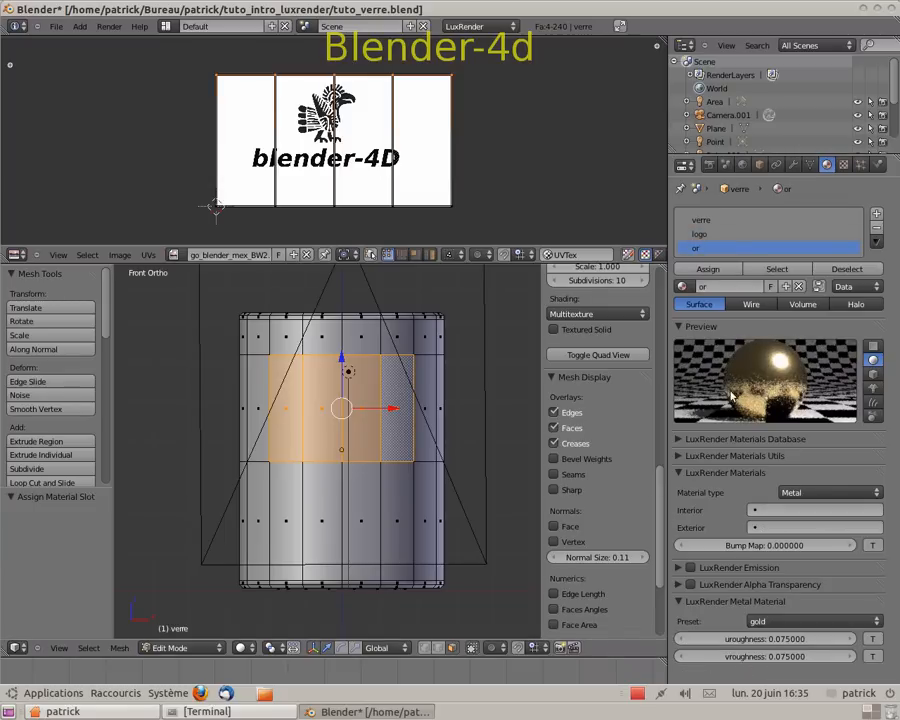
{"action": "left_click", "coordinate": [876, 492]}
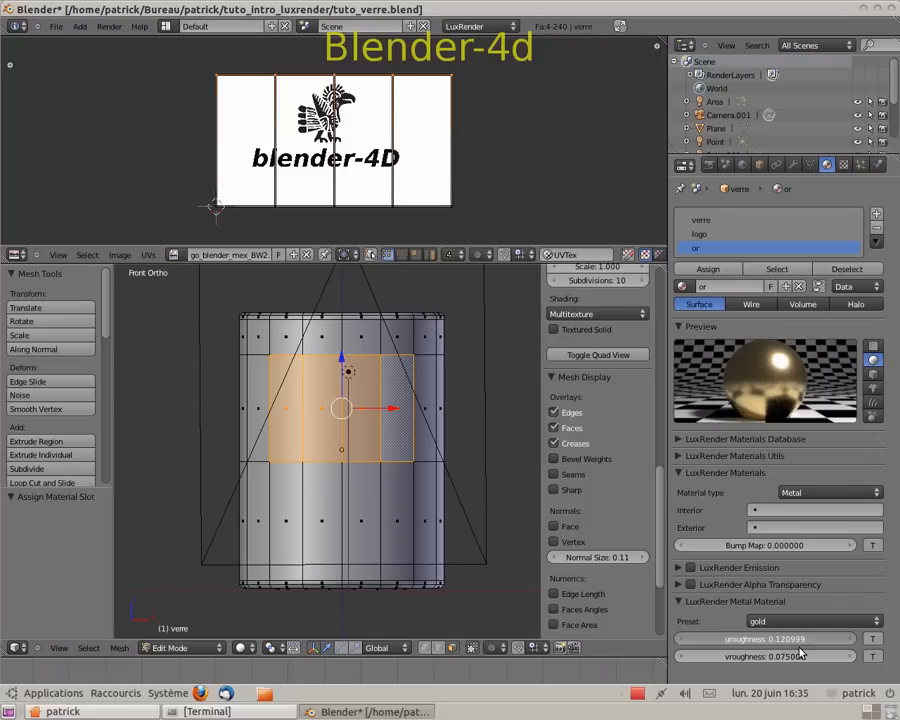
{"action": "mouse_move", "coordinate": [804, 650]}
{"action": "left_mouse_down"}
{"action": "mouse_move", "coordinate": [766, 655]}
{"action": "mouse_move", "coordinate": [783, 637]}
{"action": "mouse_move", "coordinate": [788, 644]}
{"action": "left_mouse_up"}
{"action": "left_click_drag", "start_coordinate": [897, 650], "coordinate": [897, 651]}
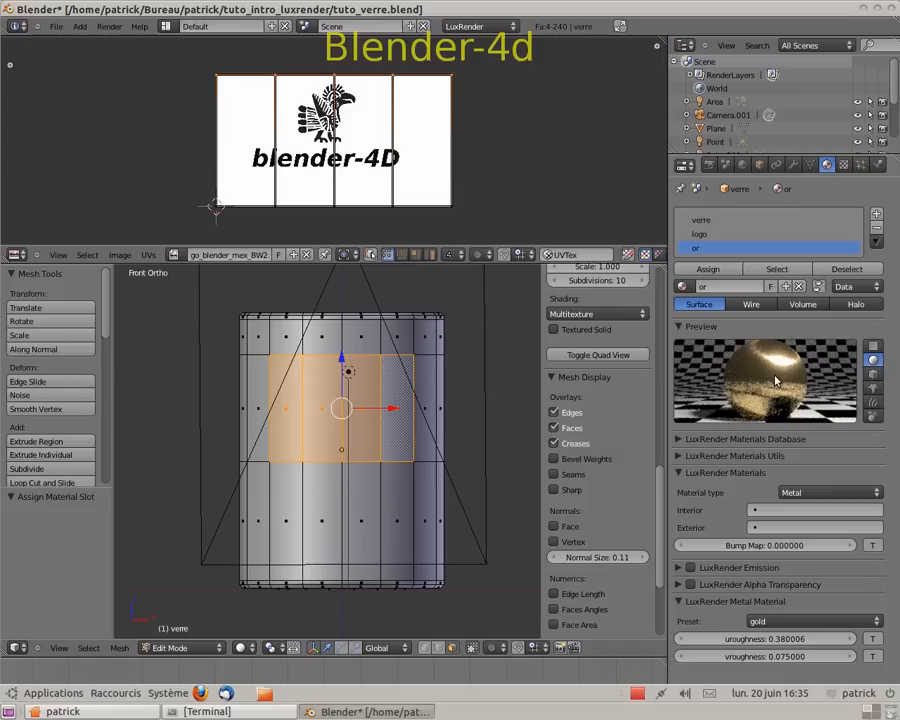
{"action": "left_click_drag", "start_coordinate": [782, 645], "coordinate": [748, 650]}
{"action": "left_click_drag", "start_coordinate": [808, 640], "coordinate": [796, 642]}
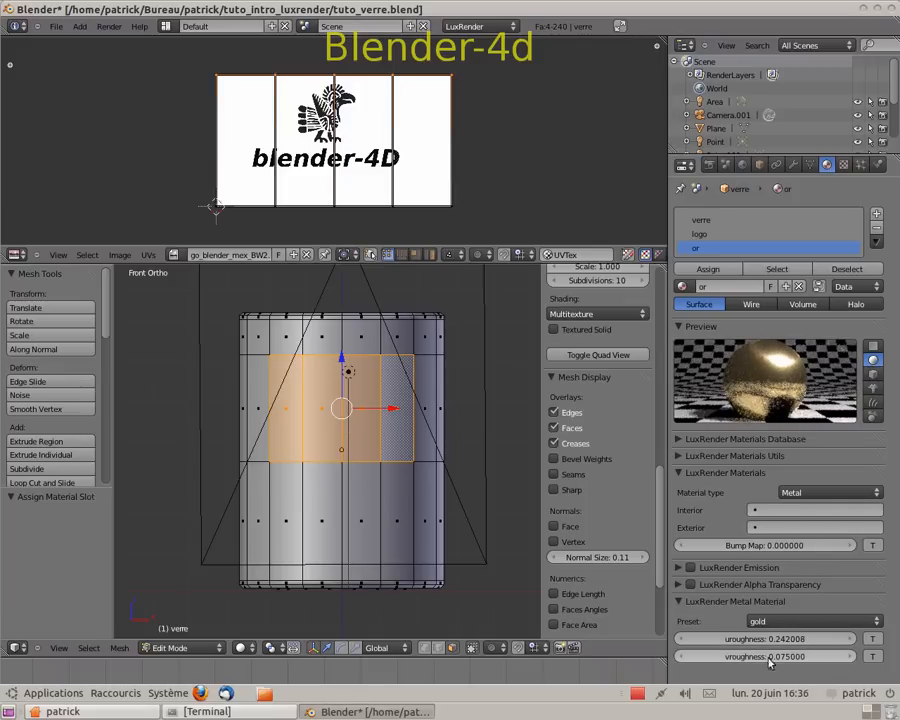
{"action": "left_click_drag", "start_coordinate": [770, 663], "coordinate": [772, 672]}
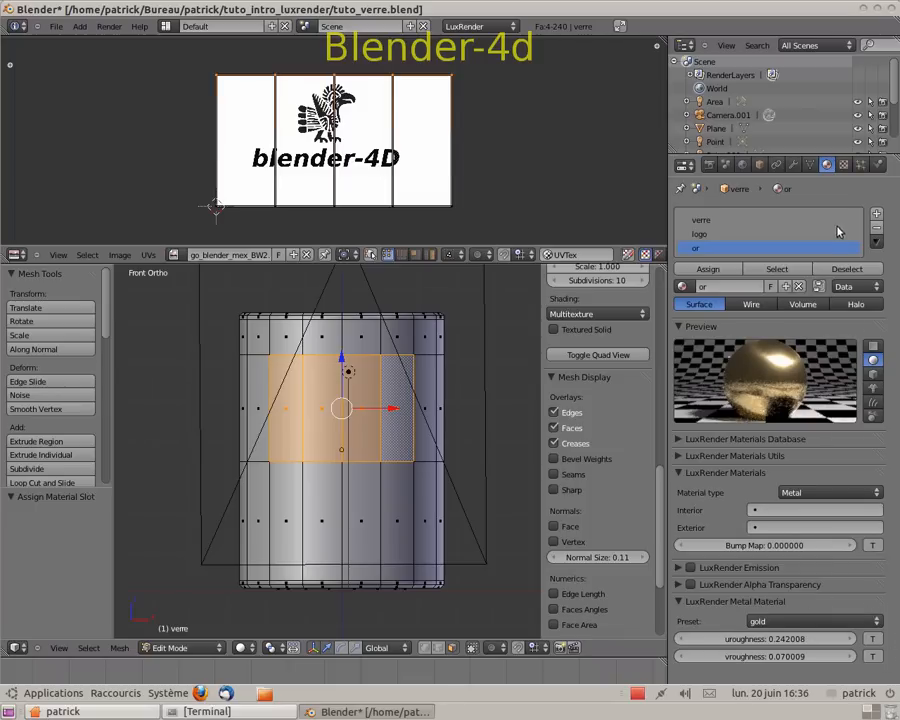
{"action": "left_click", "coordinate": [843, 165]}
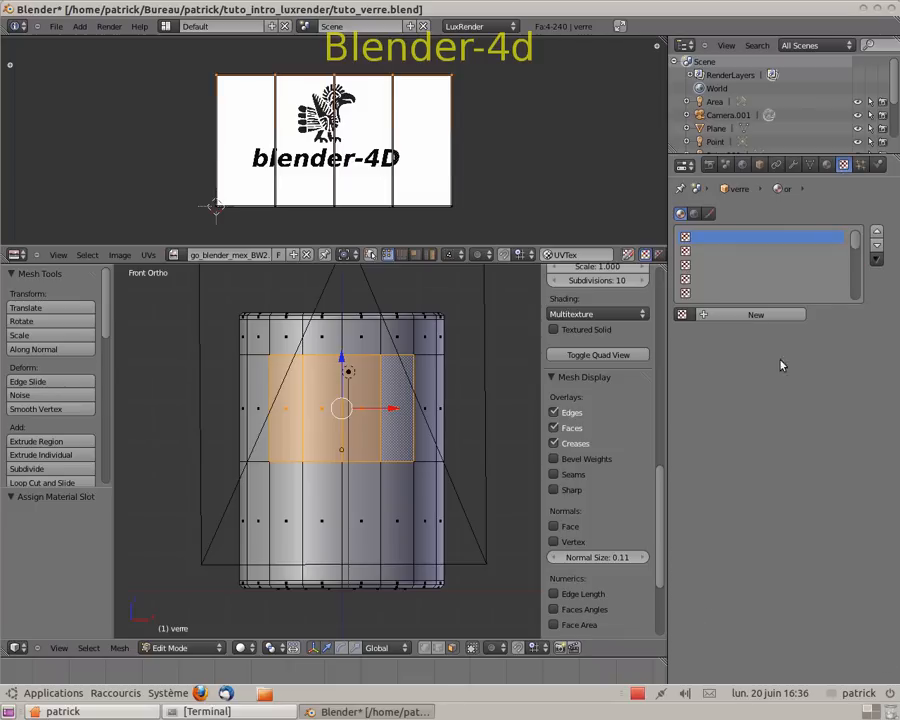
{"action": "left_click", "coordinate": [826, 165]}
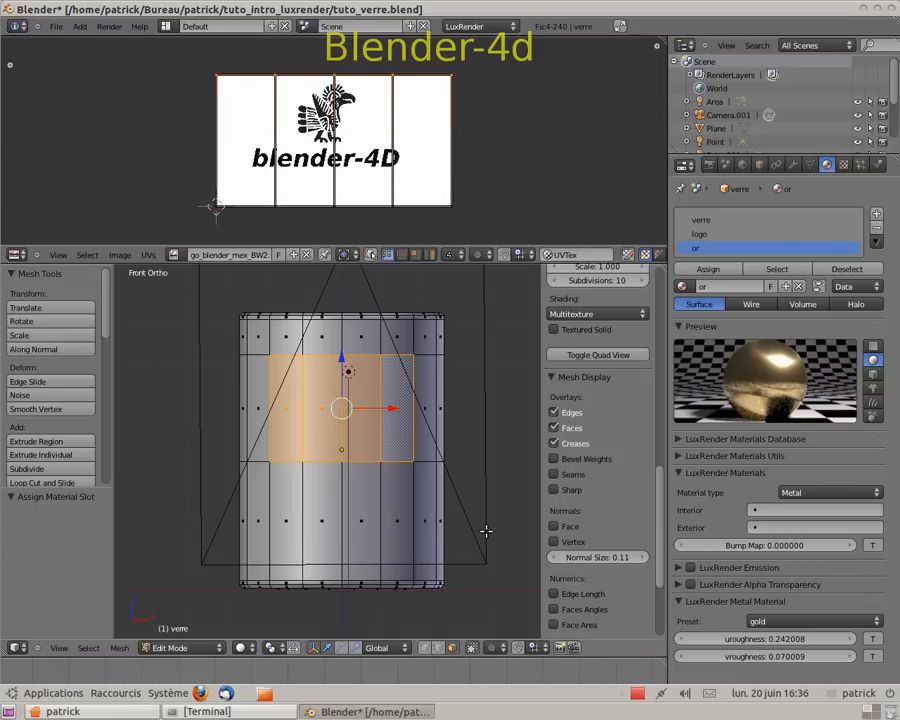
Leave Edit Mode, select the liquid object and set the liquide volume's absorption colour to a slightly darkened orange.
{"action": "key", "text": "Tab"}
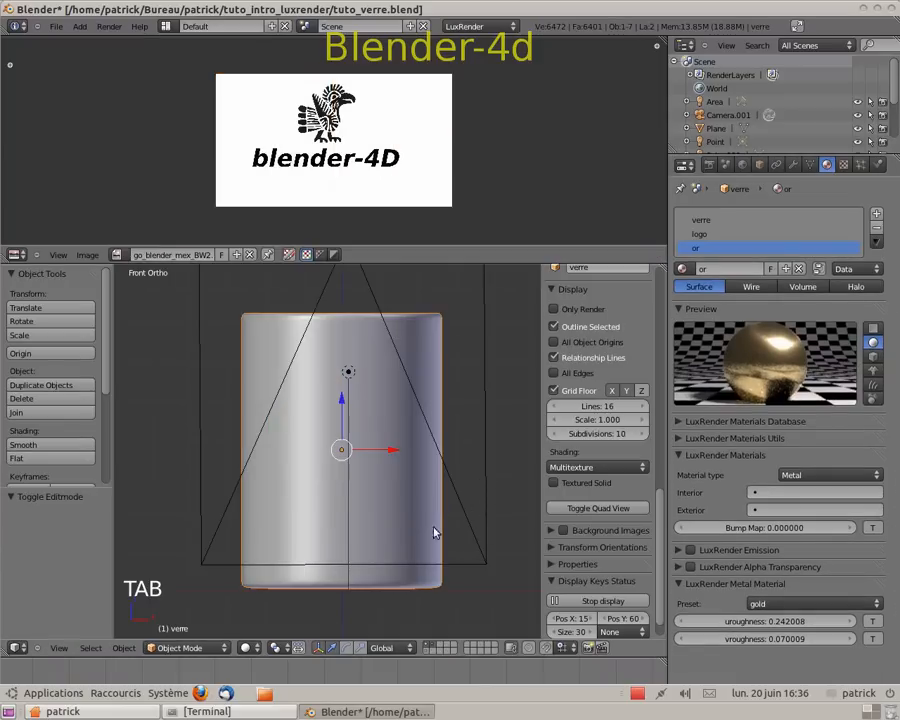
{"action": "right_click", "coordinate": [383, 539]}
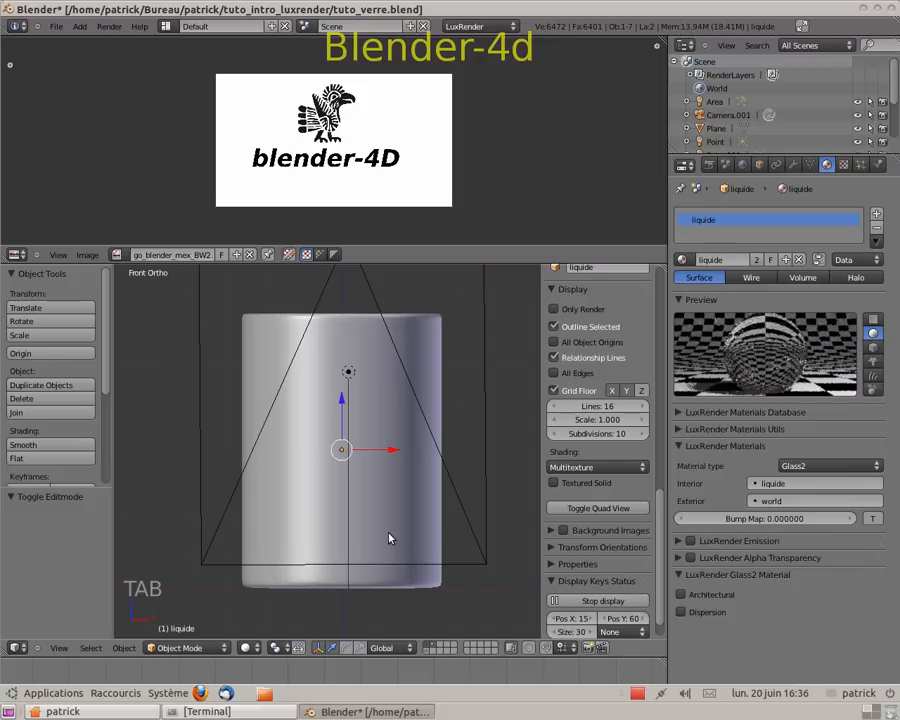
{"action": "left_click", "coordinate": [742, 166]}
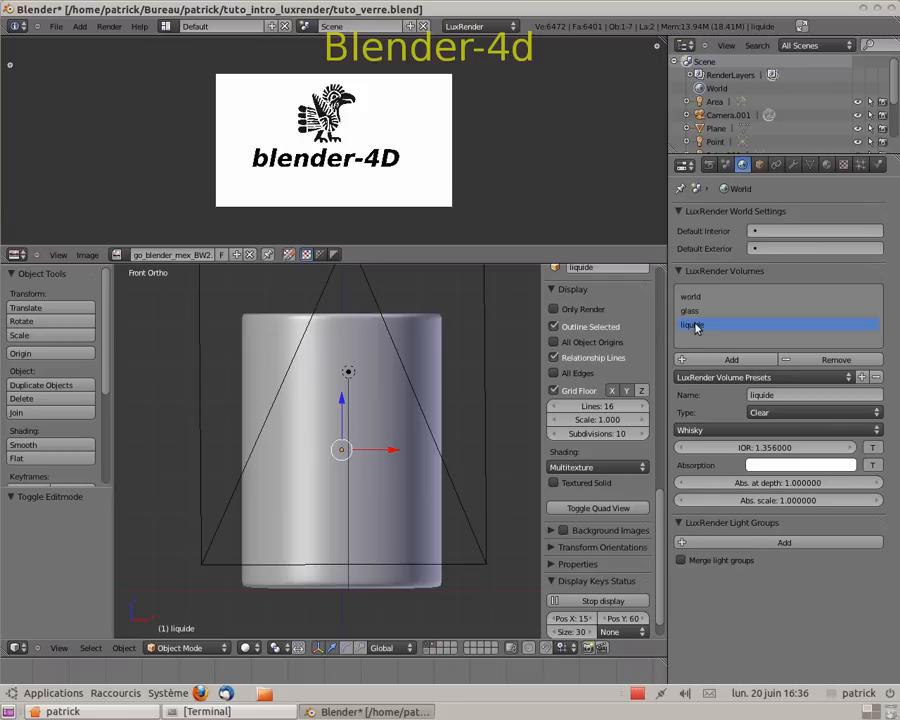
{"action": "left_click", "coordinate": [757, 466]}
{"action": "left_click_drag", "start_coordinate": [783, 333], "coordinate": [774, 379]}
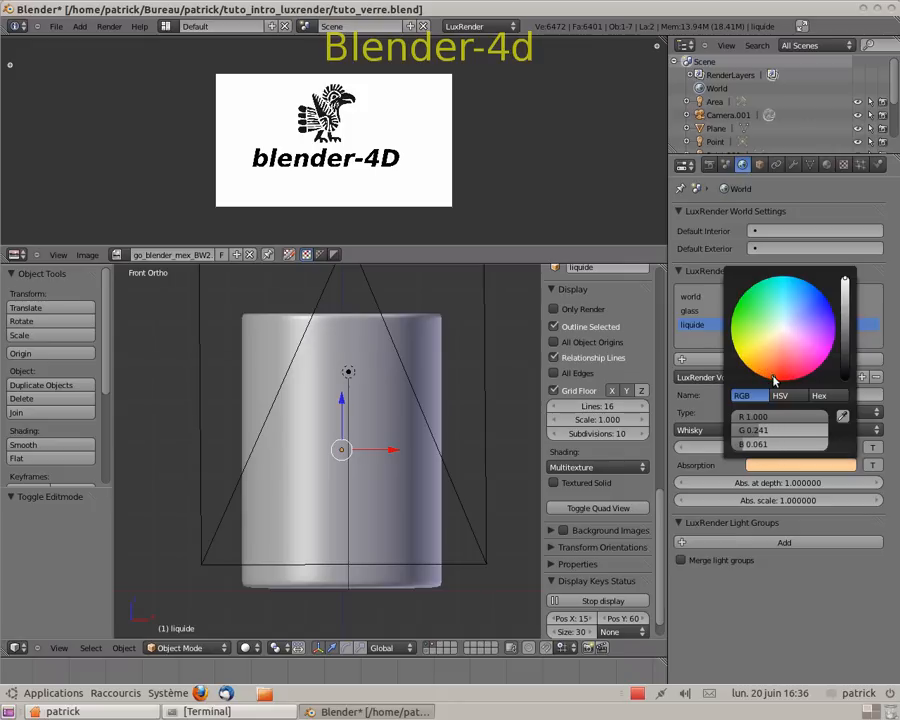
{"action": "left_click", "coordinate": [806, 466]}
{"action": "left_click_drag", "start_coordinate": [846, 284], "coordinate": [845, 301]}
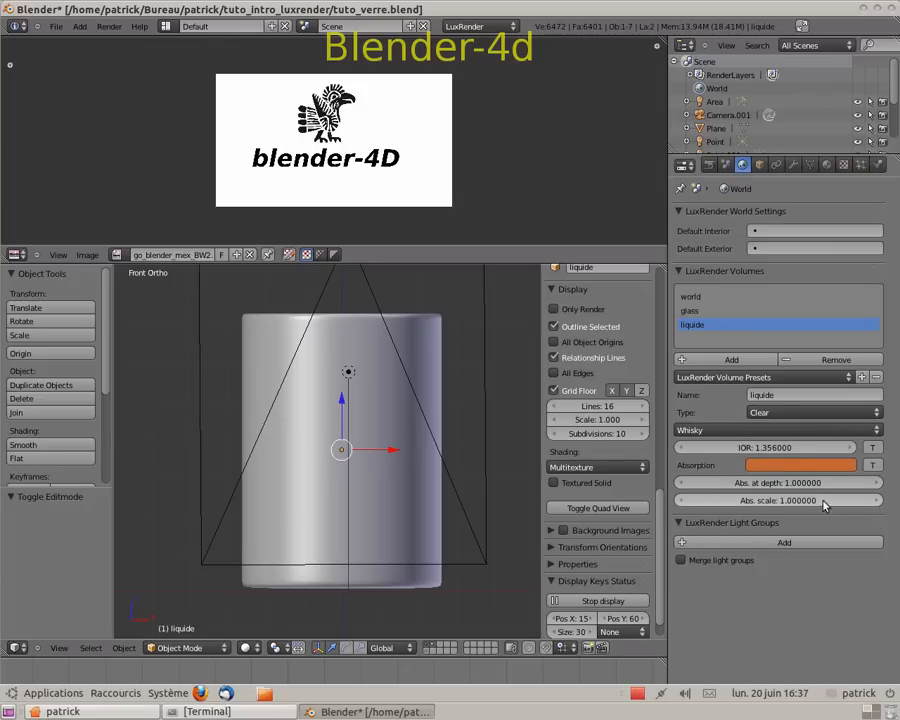
{"action": "left_click_drag", "start_coordinate": [810, 486], "coordinate": [789, 496]}
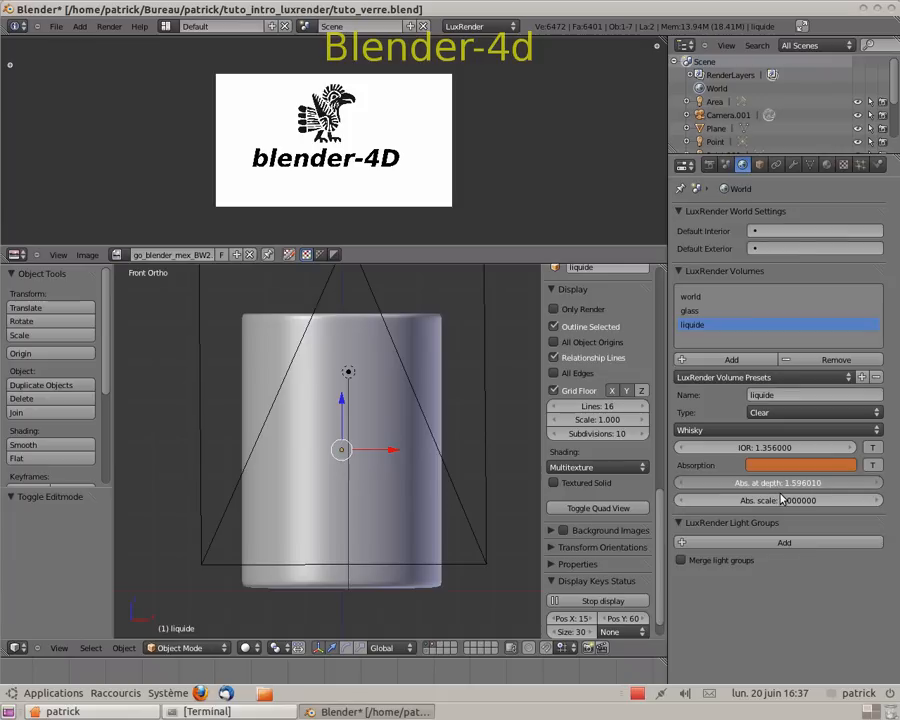
{"action": "left_click_drag", "start_coordinate": [781, 493], "coordinate": [745, 492]}
{"action": "left_click", "coordinate": [791, 481]}
{"action": "type", "text": "10"}
{"action": "key", "text": "Return"}
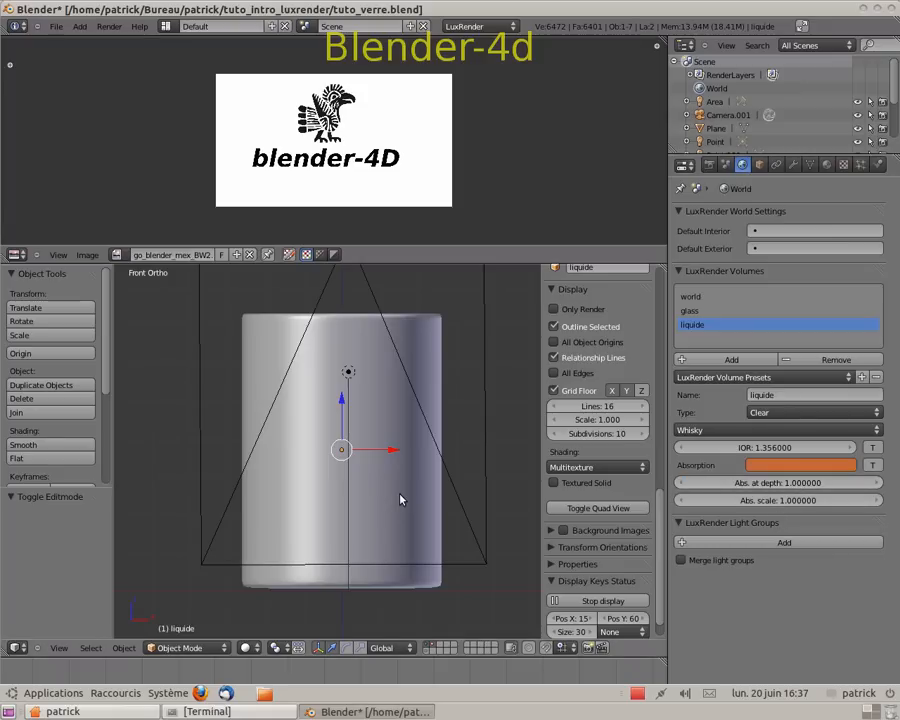
Render the scene again in LuxRender with the orange-tinted liquid.
{"action": "key", "text": "F12"}
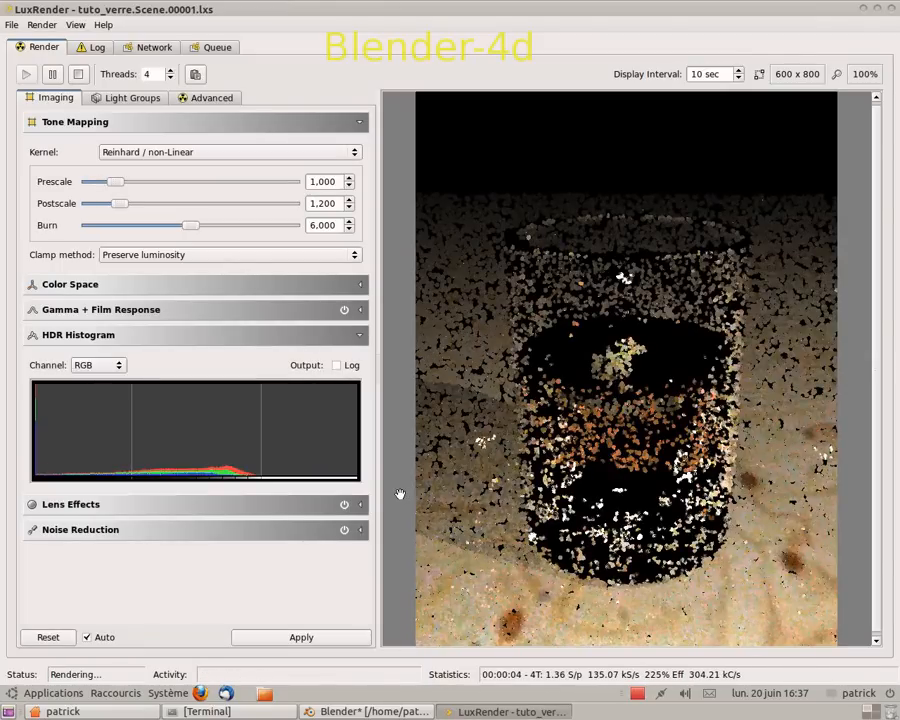
{"action": "right_click", "coordinate": [640, 698]}
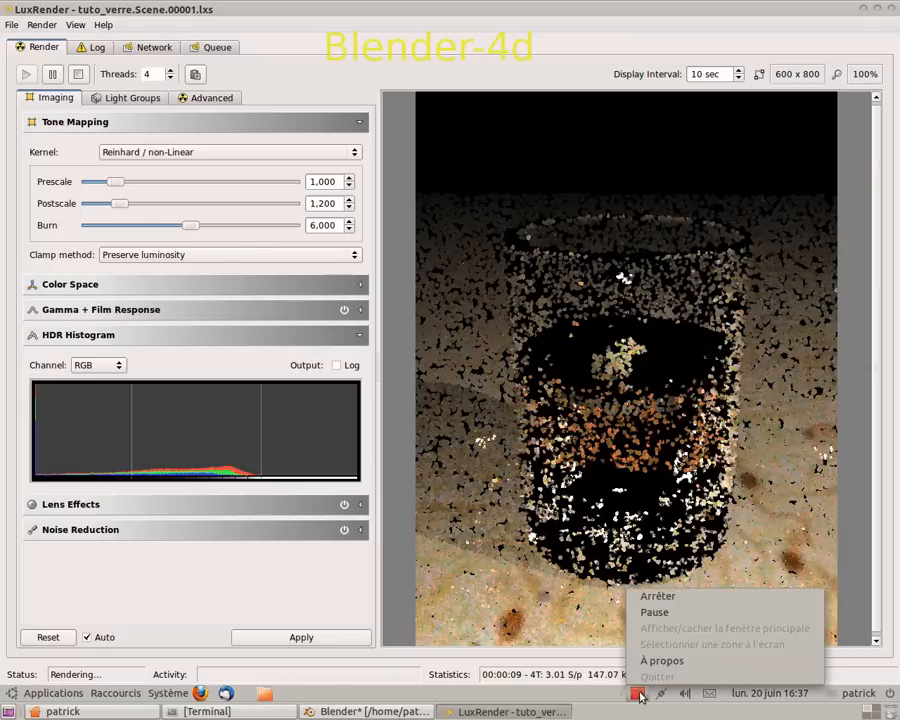
{"action": "left_click", "coordinate": [663, 610]}
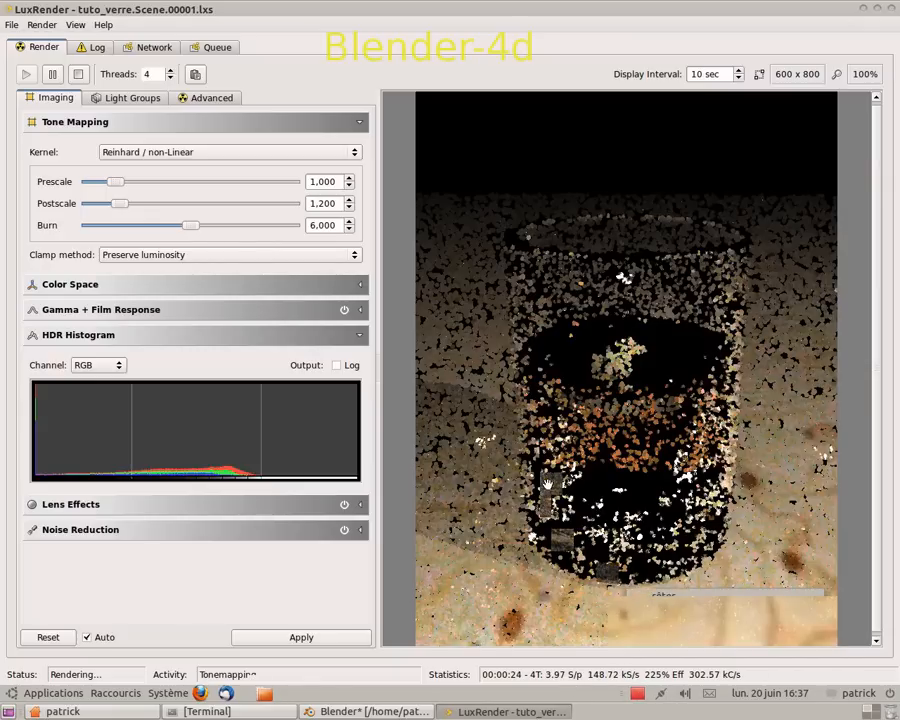
Switch the render's tone mapping to Linear with sensitivity 1837.5, exposure 4.491 and FStop 6.25.
{"action": "left_click", "coordinate": [353, 152]}
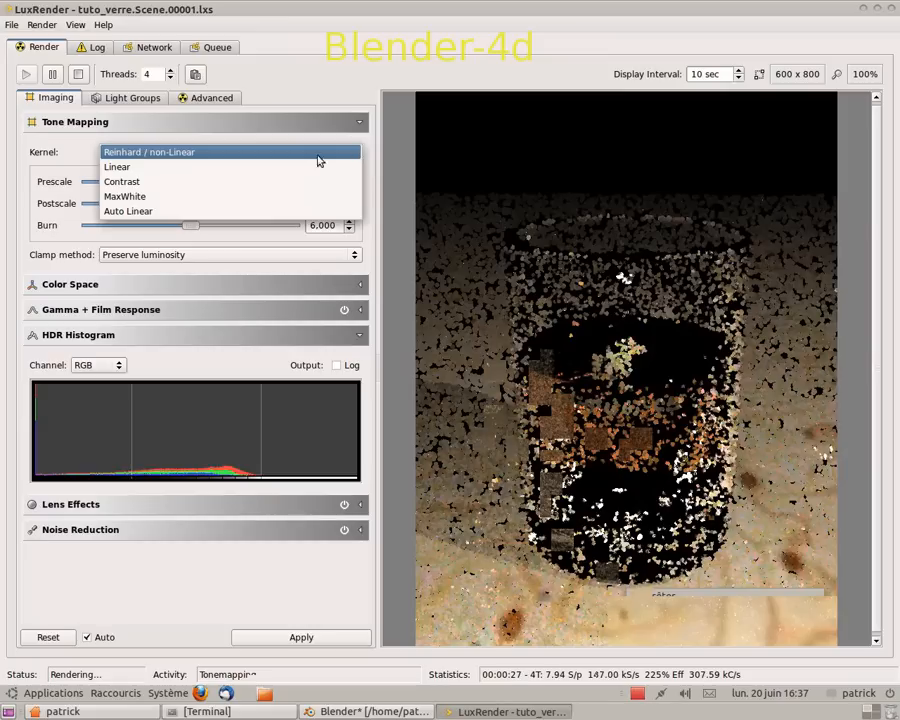
{"action": "left_click", "coordinate": [241, 167]}
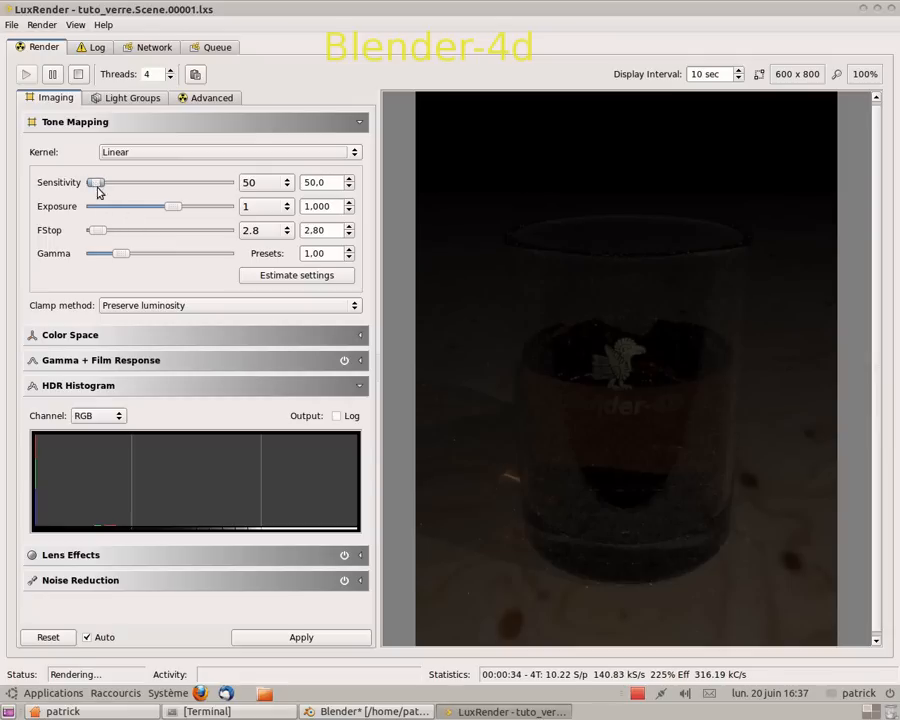
{"action": "left_click_drag", "start_coordinate": [96, 230], "coordinate": [105, 230]}
{"action": "left_click_drag", "start_coordinate": [100, 184], "coordinate": [110, 185]}
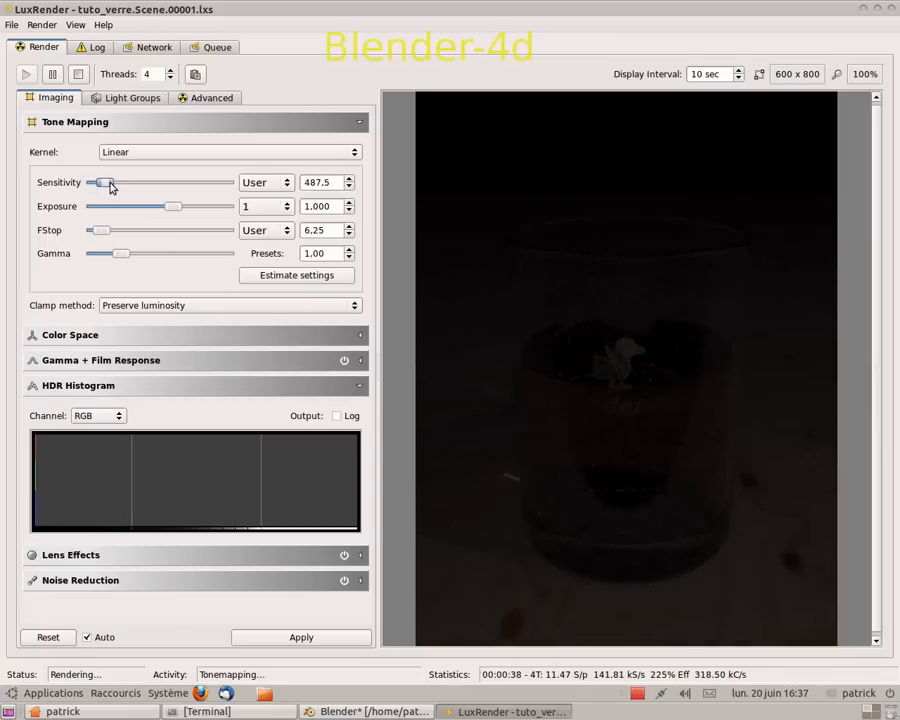
{"action": "mouse_move", "coordinate": [173, 207]}
{"action": "left_mouse_down"}
{"action": "mouse_move", "coordinate": [197, 206]}
{"action": "mouse_move", "coordinate": [190, 208]}
{"action": "left_mouse_up"}
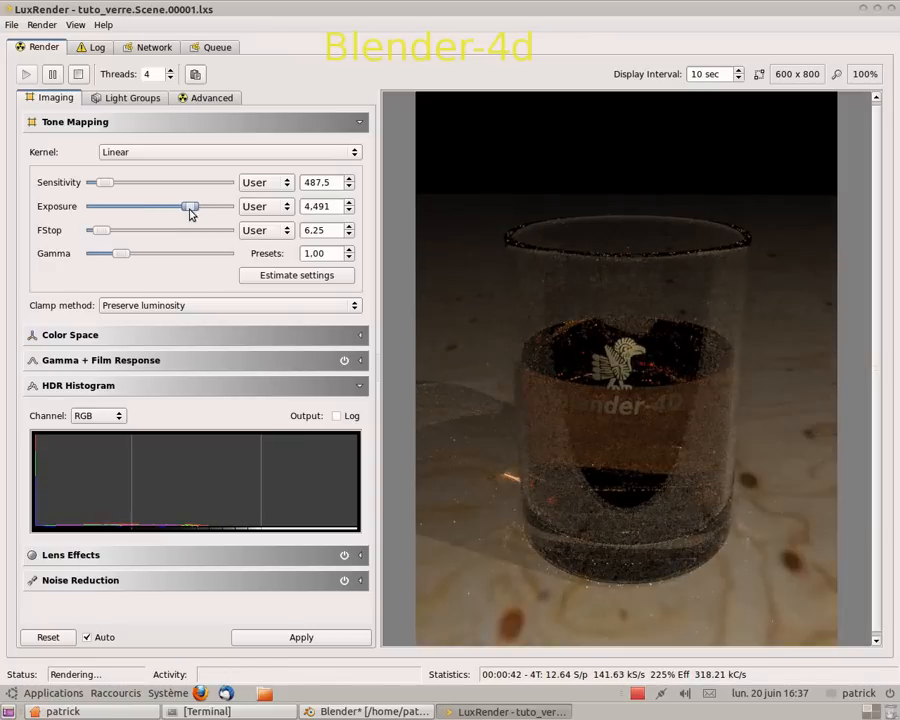
{"action": "left_click_drag", "start_coordinate": [110, 183], "coordinate": [134, 190]}
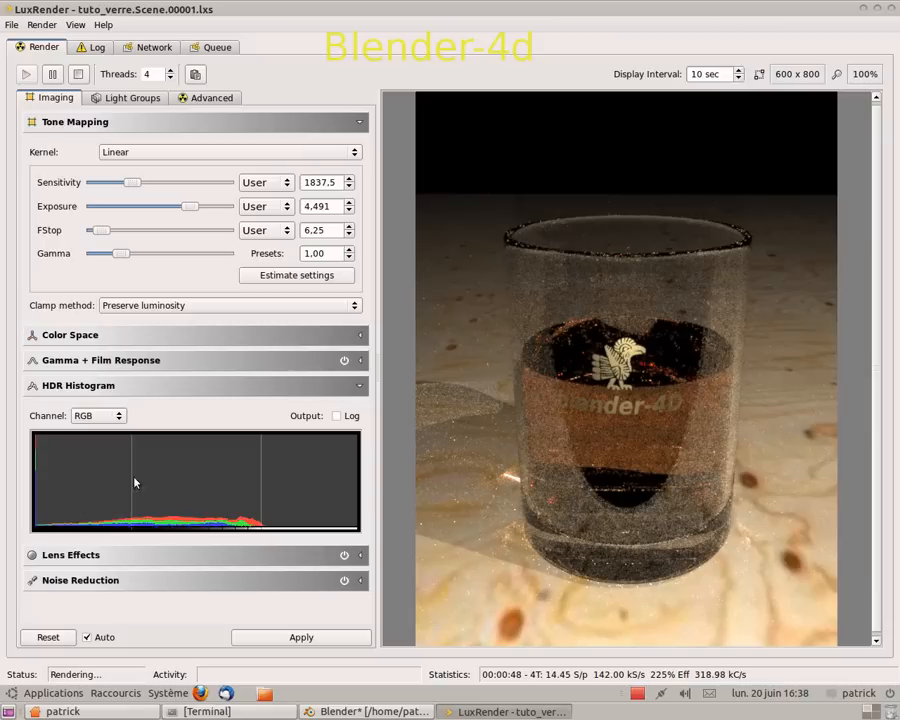
Apply the F125CD film response to the render.
{"action": "left_click", "coordinate": [362, 364]}
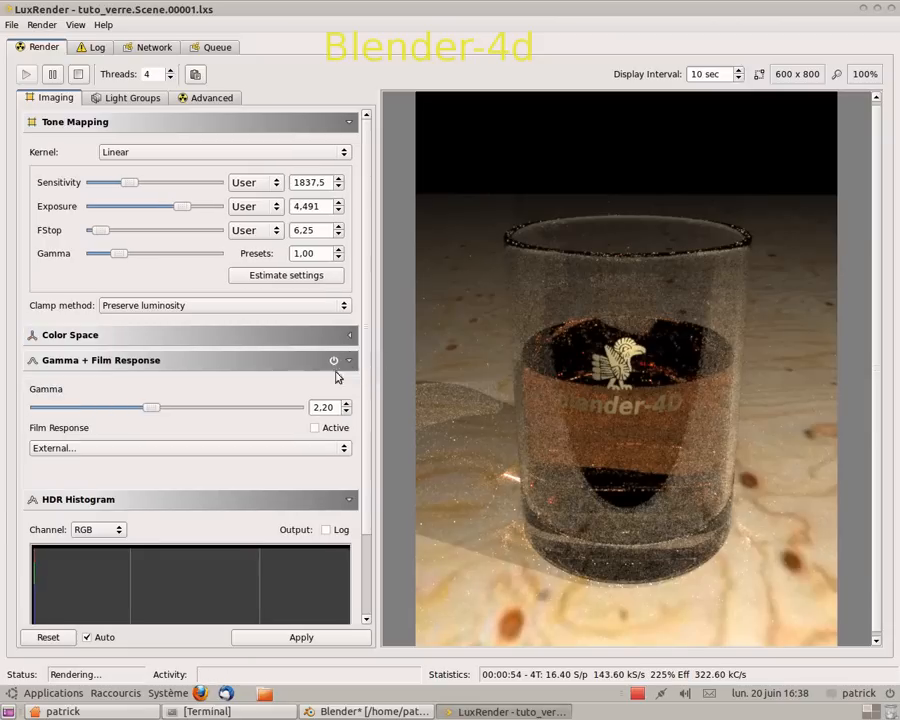
{"action": "left_click", "coordinate": [345, 451]}
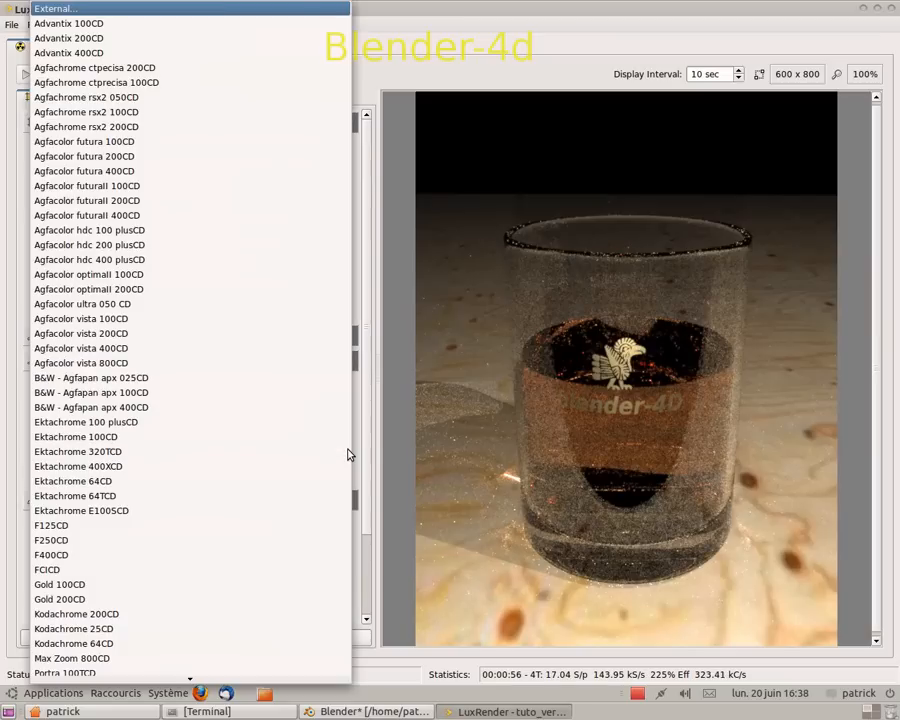
{"action": "left_click", "coordinate": [67, 530]}
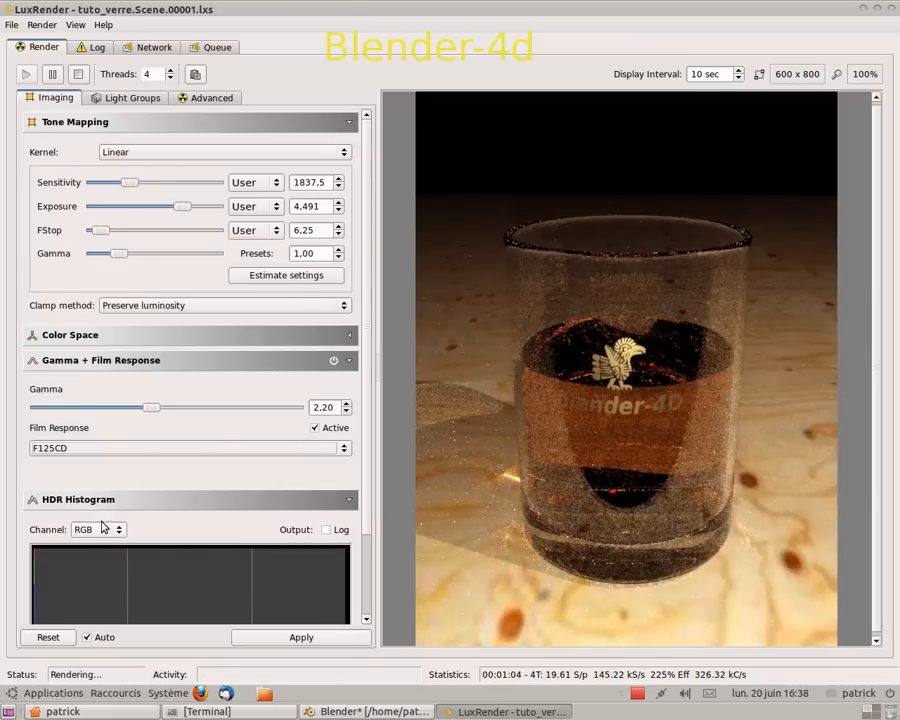
Try the Gold 100CD and Gold 200CD film responses on the render and return to F125CD.
{"action": "scroll", "coordinate": [215, 454], "scroll_direction": "down", "scroll_amount": 5}
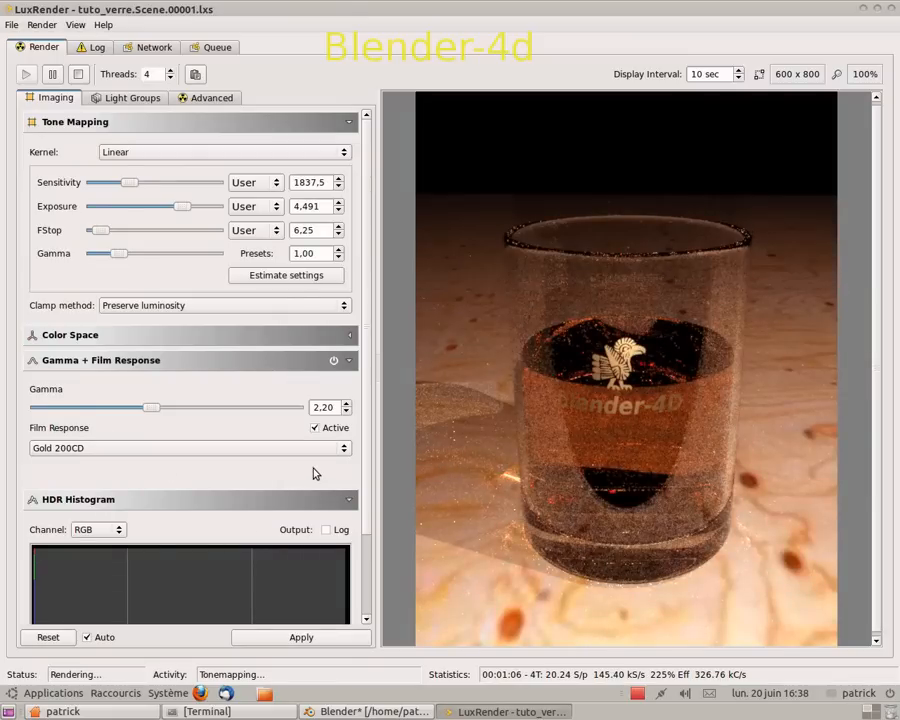
{"action": "scroll", "coordinate": [160, 447], "scroll_direction": "up", "scroll_amount": 1}
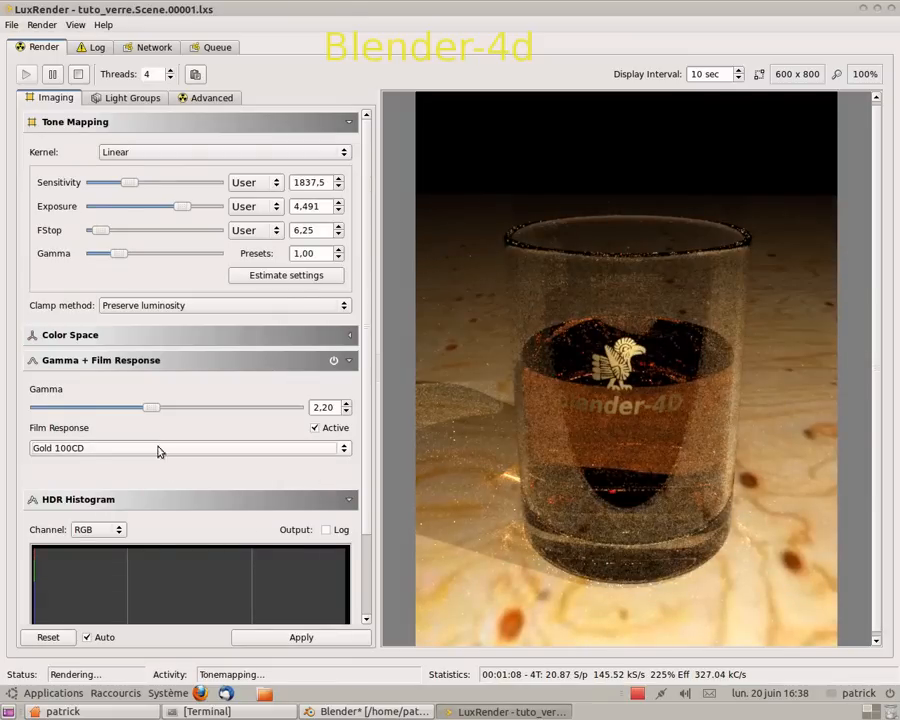
{"action": "scroll", "coordinate": [283, 458], "scroll_direction": "down", "scroll_amount": 1}
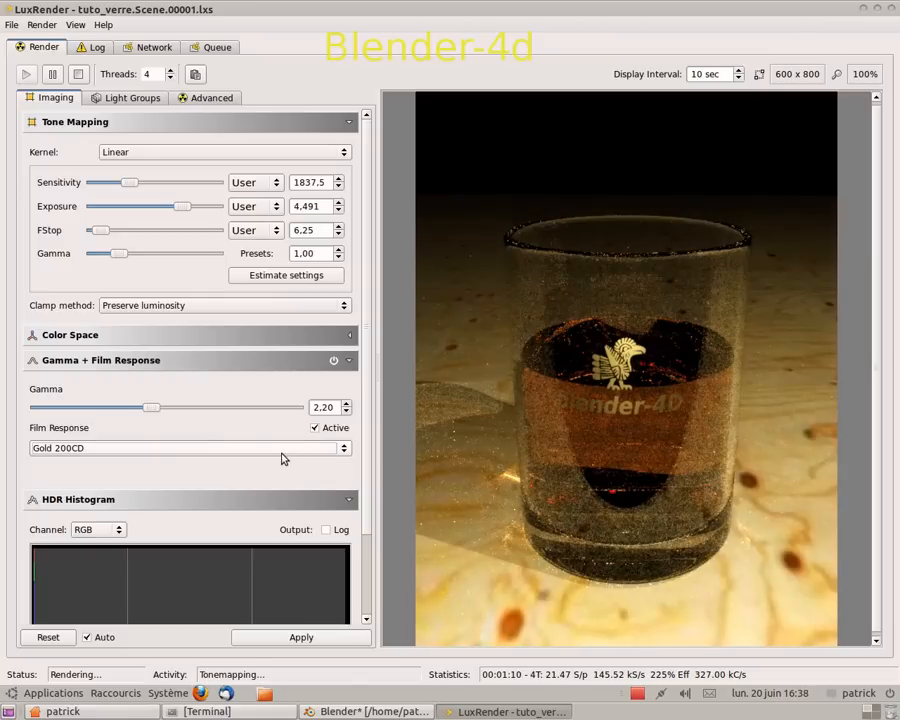
{"action": "left_click", "coordinate": [344, 452]}
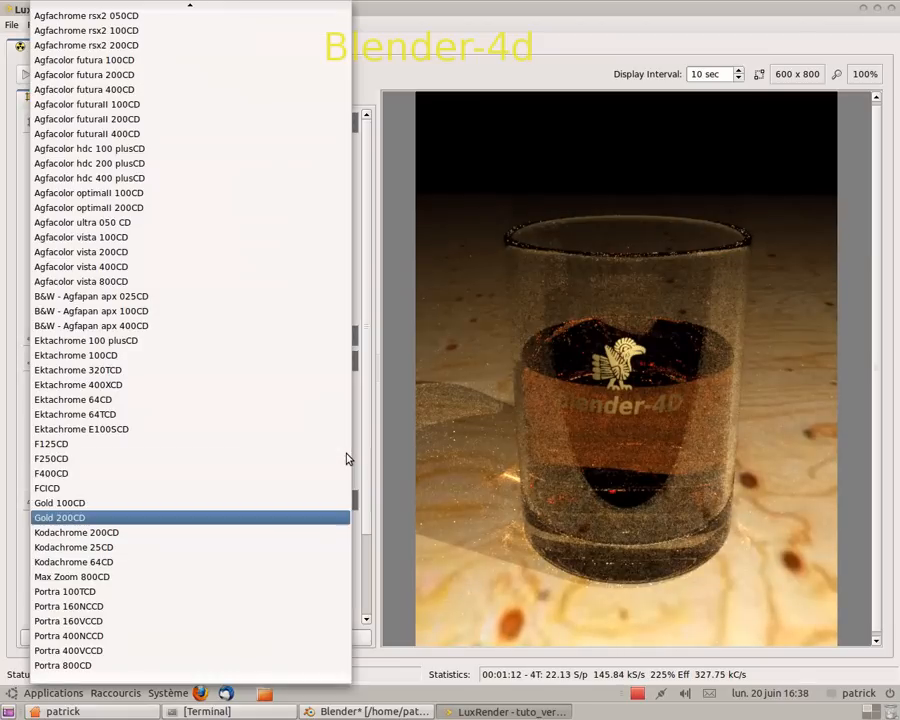
{"action": "left_click", "coordinate": [80, 444]}
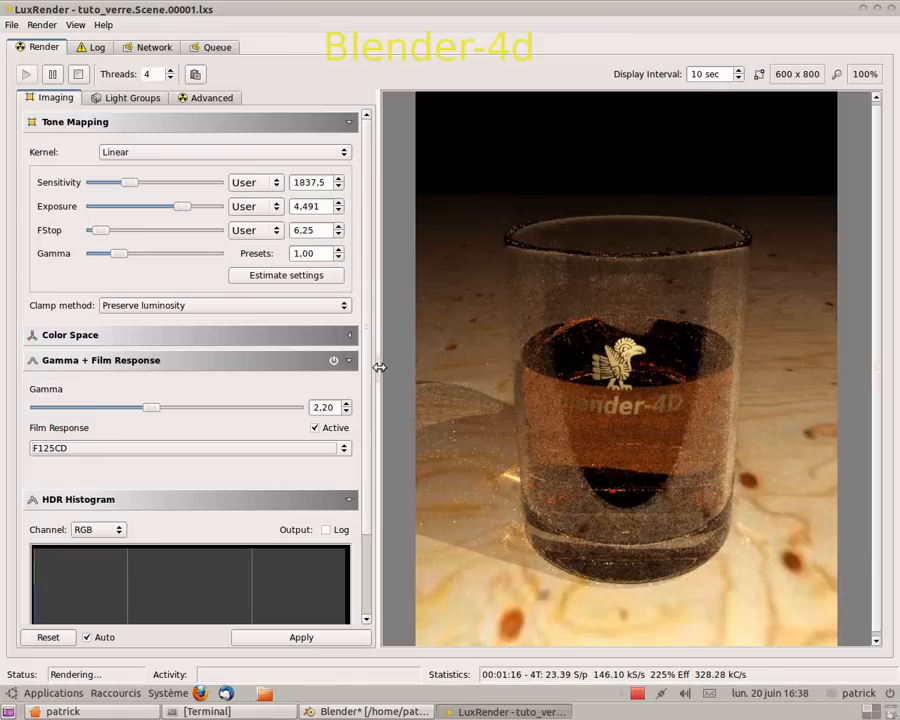
Enable the vignetting lens effect on the render with an amount of 0.473.
{"action": "scroll", "coordinate": [368, 498], "scroll_direction": "down", "scroll_amount": 3}
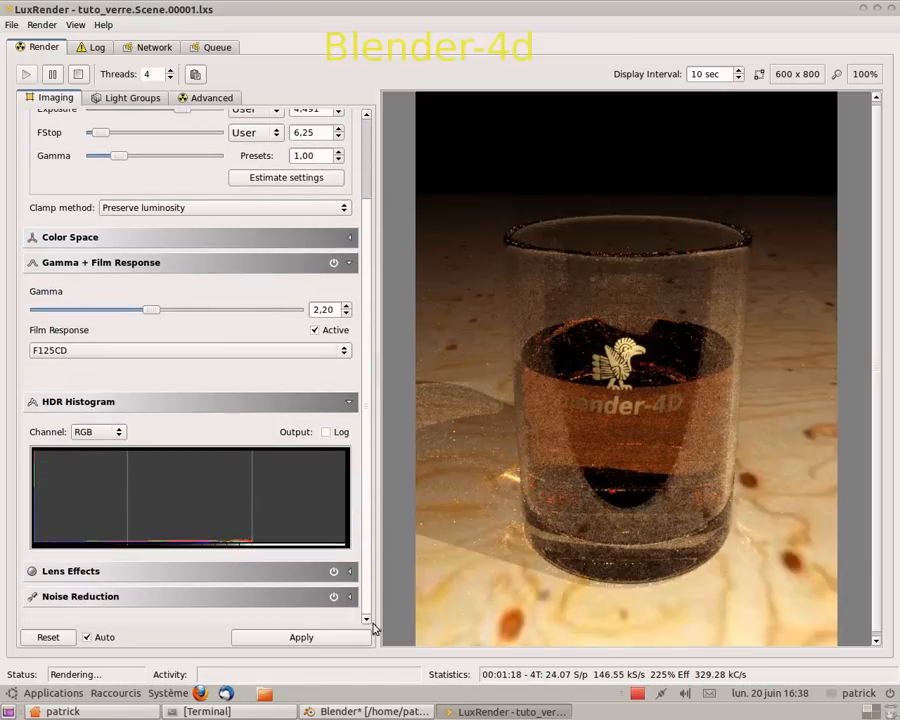
{"action": "left_click", "coordinate": [349, 572]}
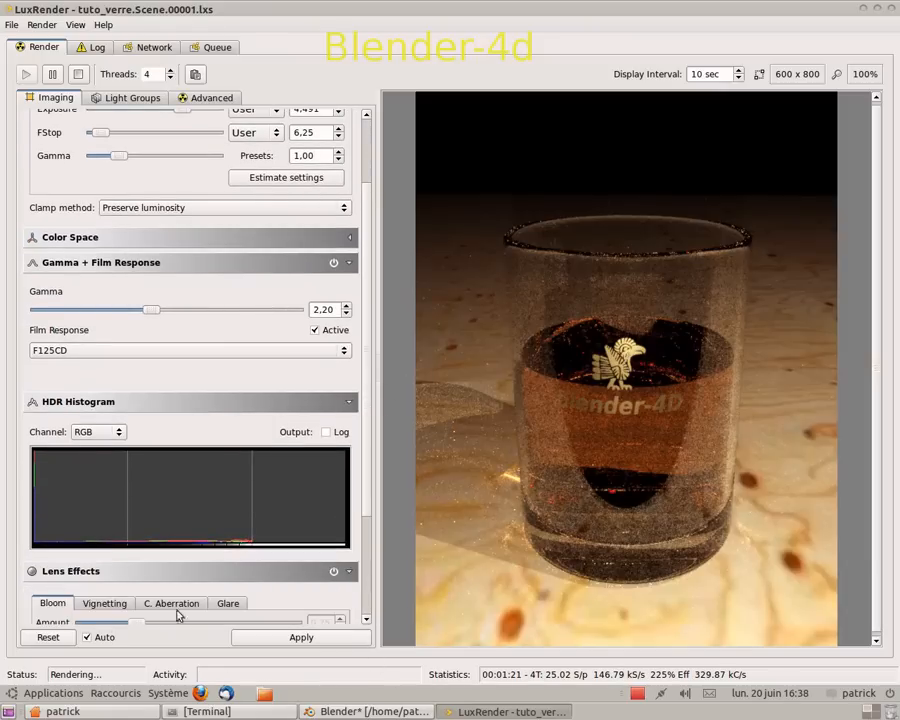
{"action": "left_click", "coordinate": [116, 605]}
{"action": "left_click_drag", "start_coordinate": [369, 492], "coordinate": [392, 611]}
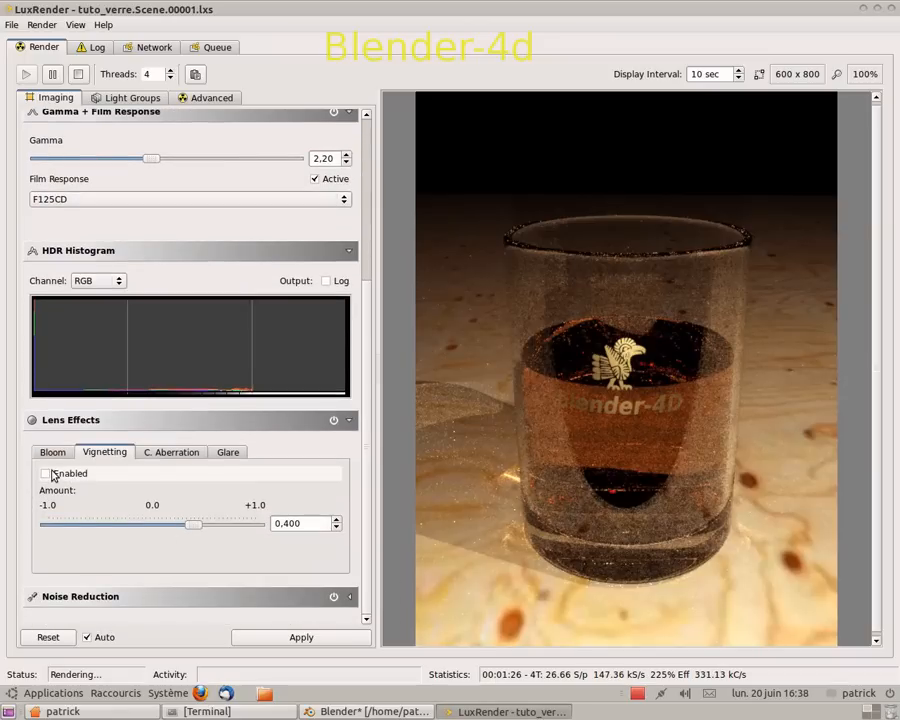
{"action": "left_click", "coordinate": [46, 475]}
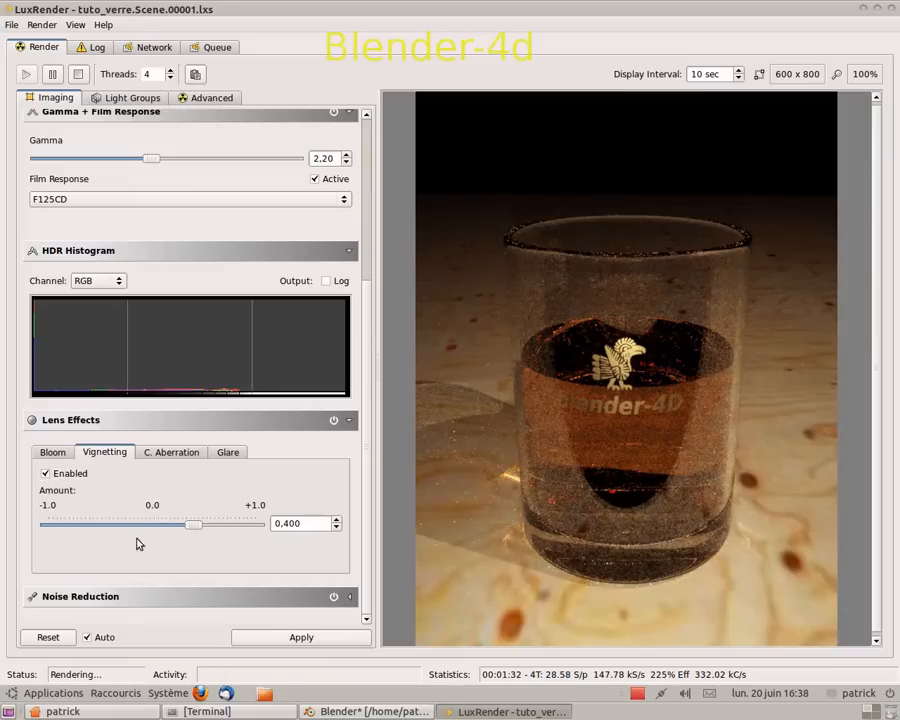
{"action": "mouse_move", "coordinate": [195, 526]}
{"action": "left_mouse_down"}
{"action": "mouse_move", "coordinate": [181, 526]}
{"action": "mouse_move", "coordinate": [203, 537]}
{"action": "left_mouse_up"}
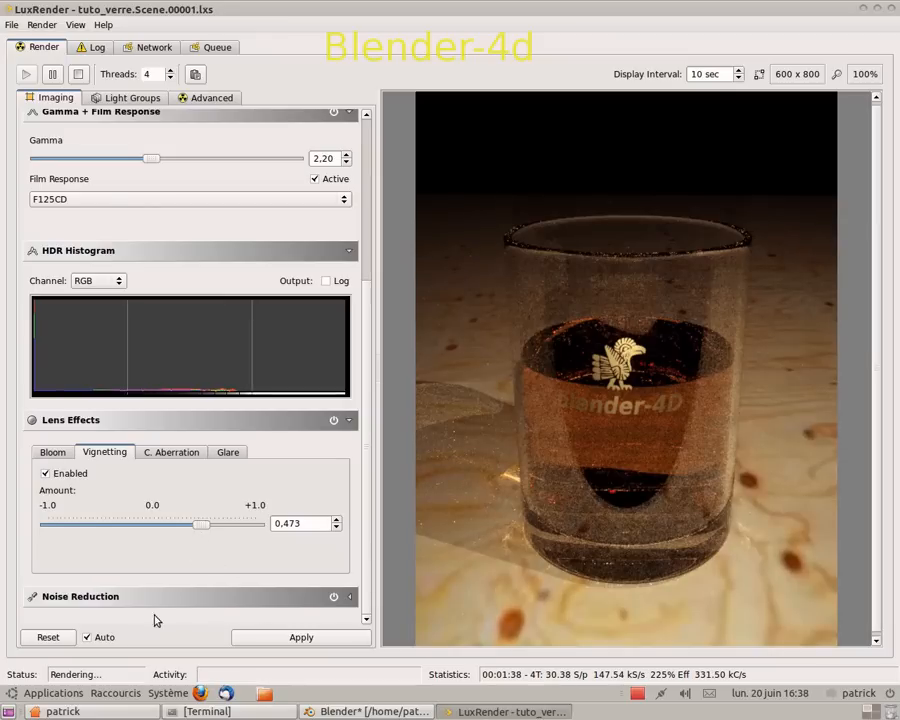
Enable GREYCStoration noise reduction with precision 1.95 and slightly raised iterations, and review its filter settings and the Chiu options.
{"action": "left_click", "coordinate": [351, 598]}
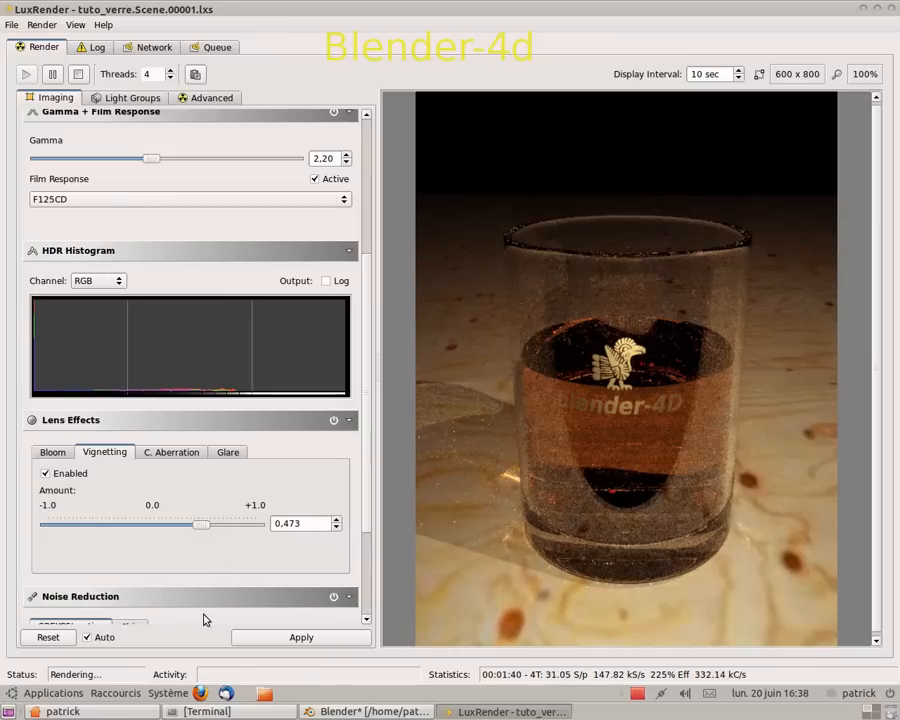
{"action": "left_click_drag", "start_coordinate": [368, 457], "coordinate": [369, 548]}
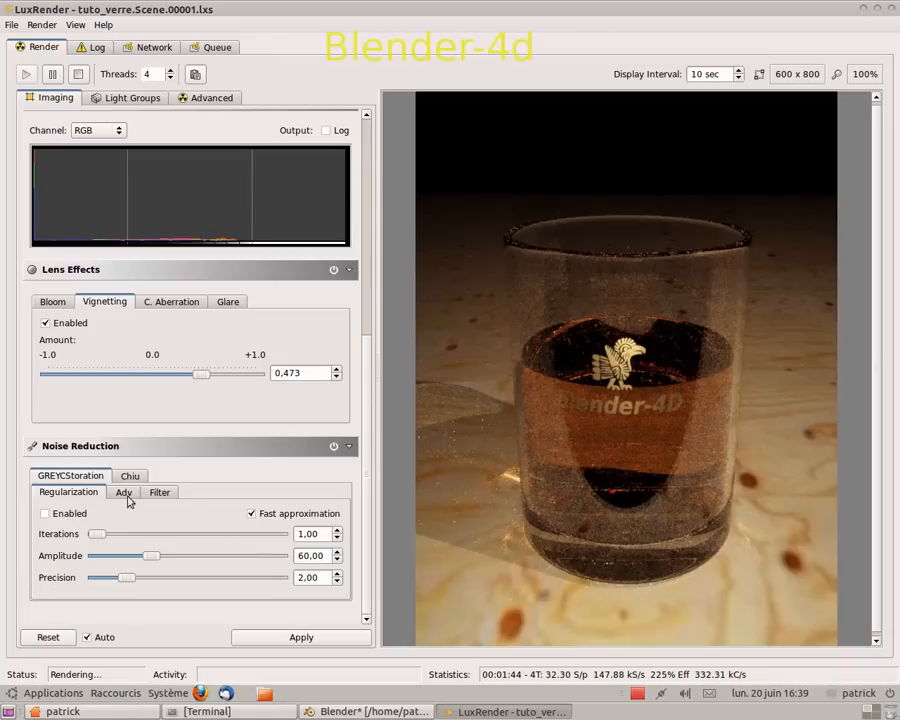
{"action": "left_click", "coordinate": [46, 514]}
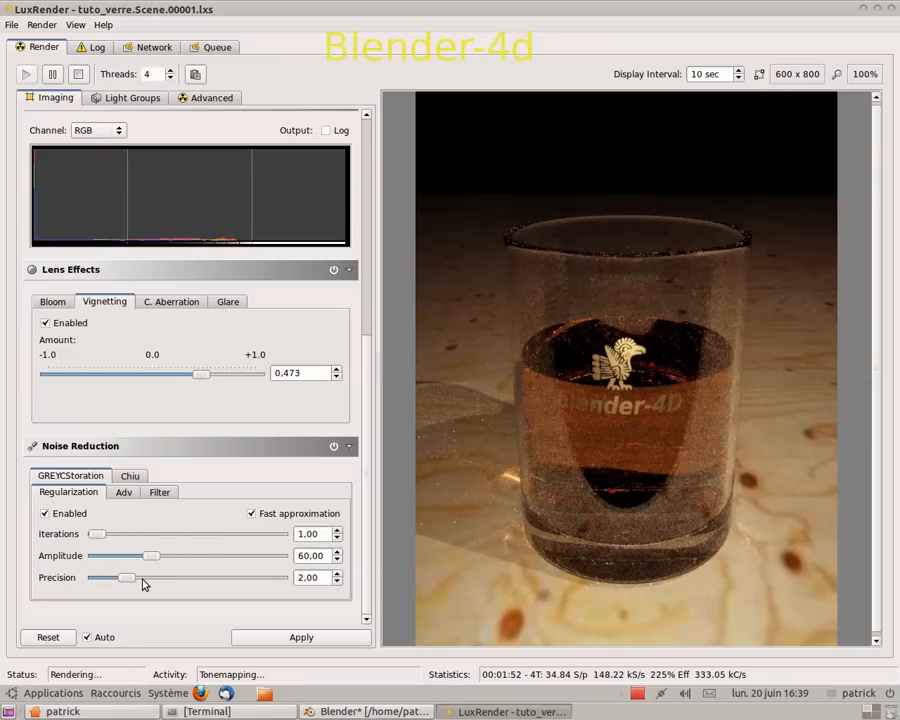
{"action": "scroll", "coordinate": [127, 580], "scroll_direction": "down", "scroll_amount": 5}
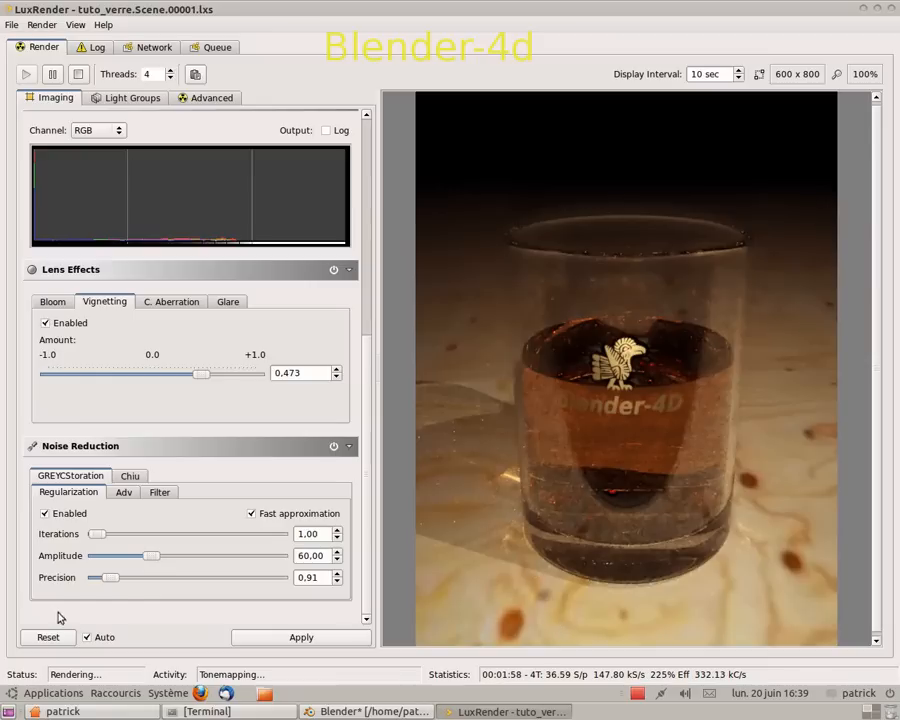
{"action": "scroll", "coordinate": [118, 582], "scroll_direction": "up", "scroll_amount": 1}
{"action": "left_click_drag", "start_coordinate": [124, 585], "coordinate": [131, 590]}
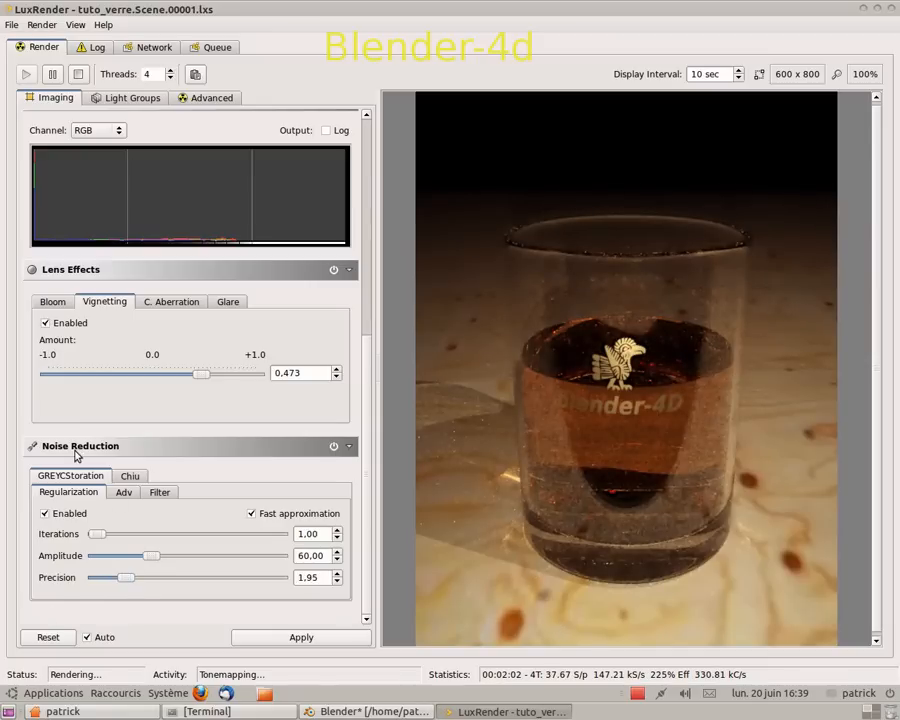
{"action": "left_click_drag", "start_coordinate": [101, 538], "coordinate": [120, 542]}
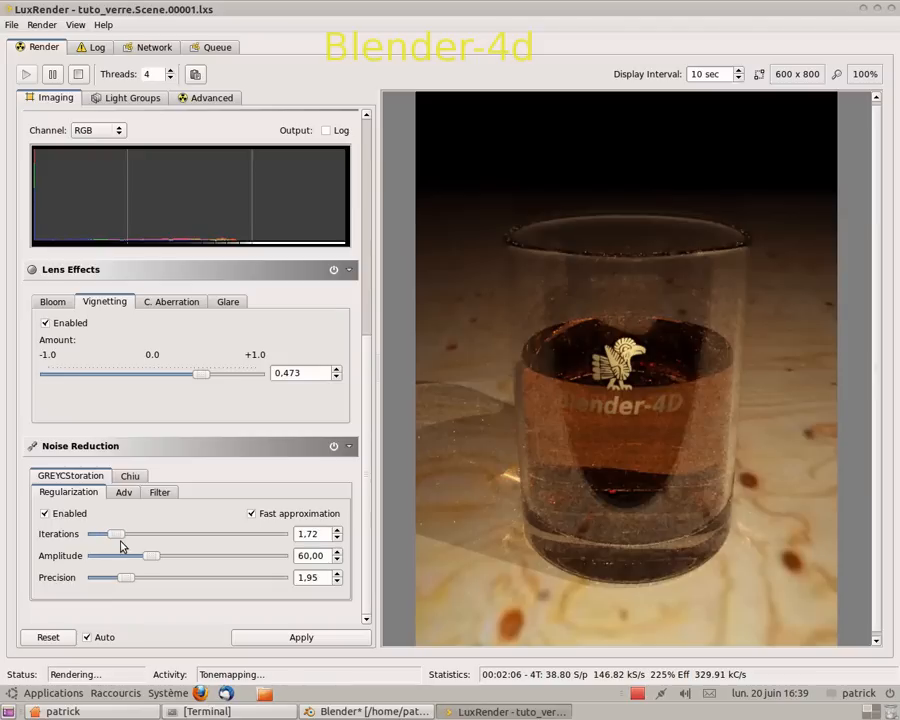
{"action": "left_click_drag", "start_coordinate": [117, 536], "coordinate": [112, 541]}
{"action": "left_click", "coordinate": [159, 492]}
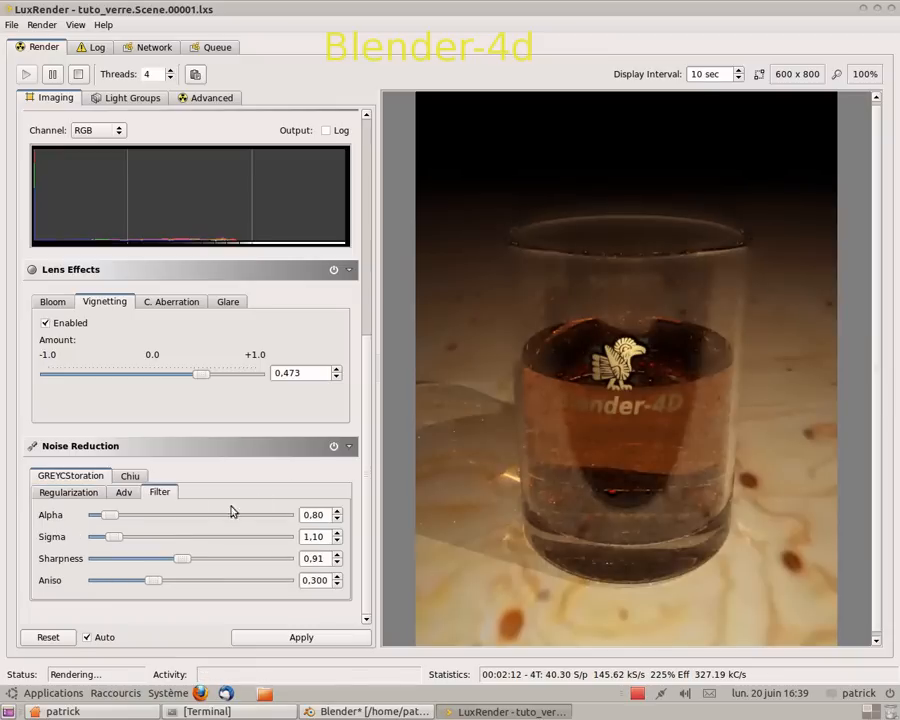
{"action": "left_click", "coordinate": [133, 477]}
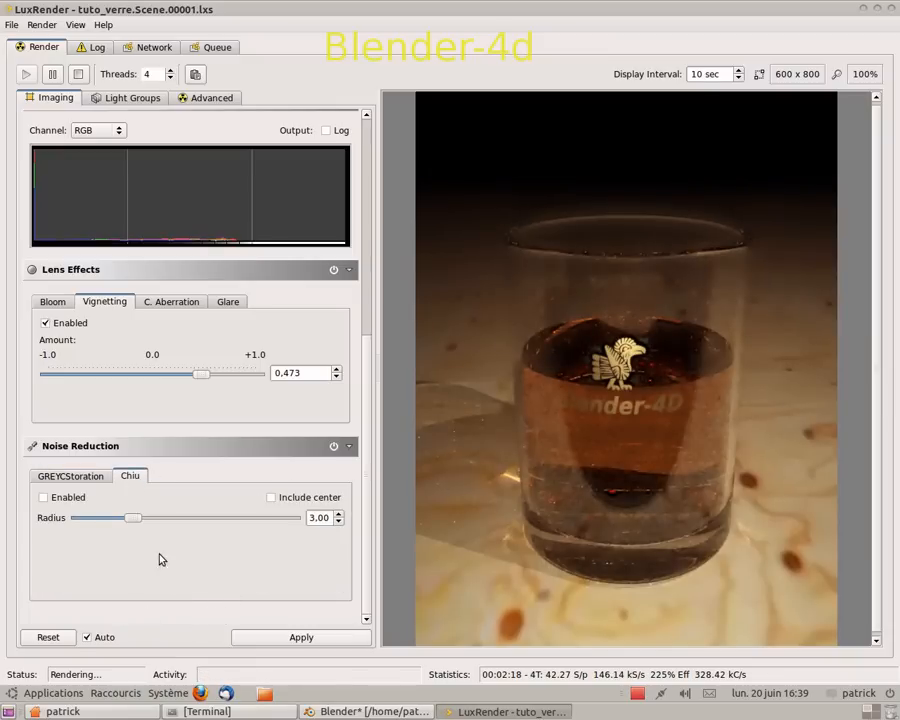
{"action": "left_click", "coordinate": [74, 480]}
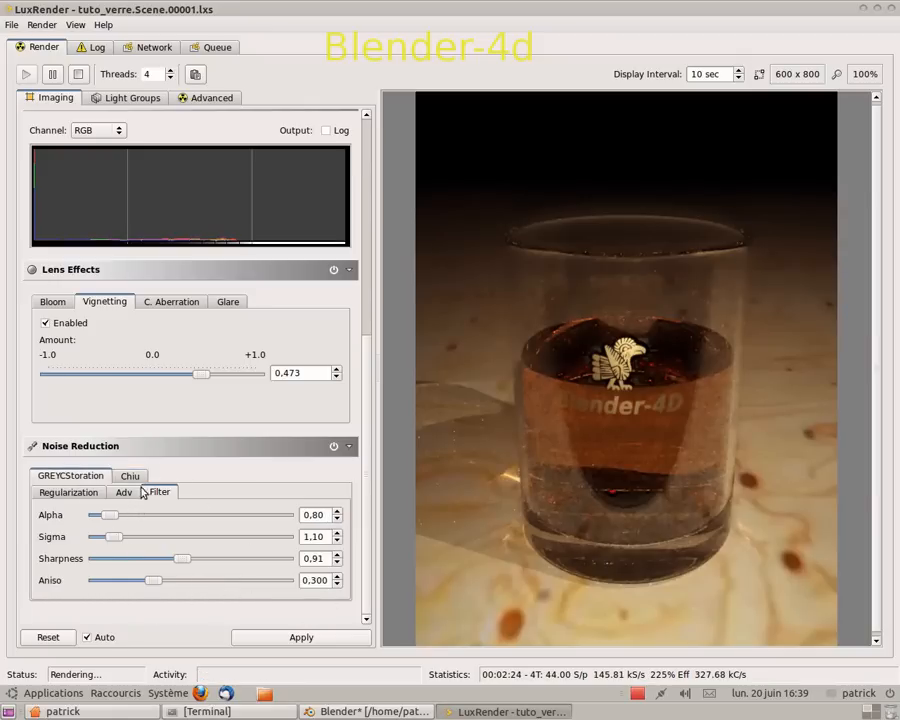
Compute a bloom layer for the render and delete it again.
{"action": "left_click", "coordinate": [54, 304]}
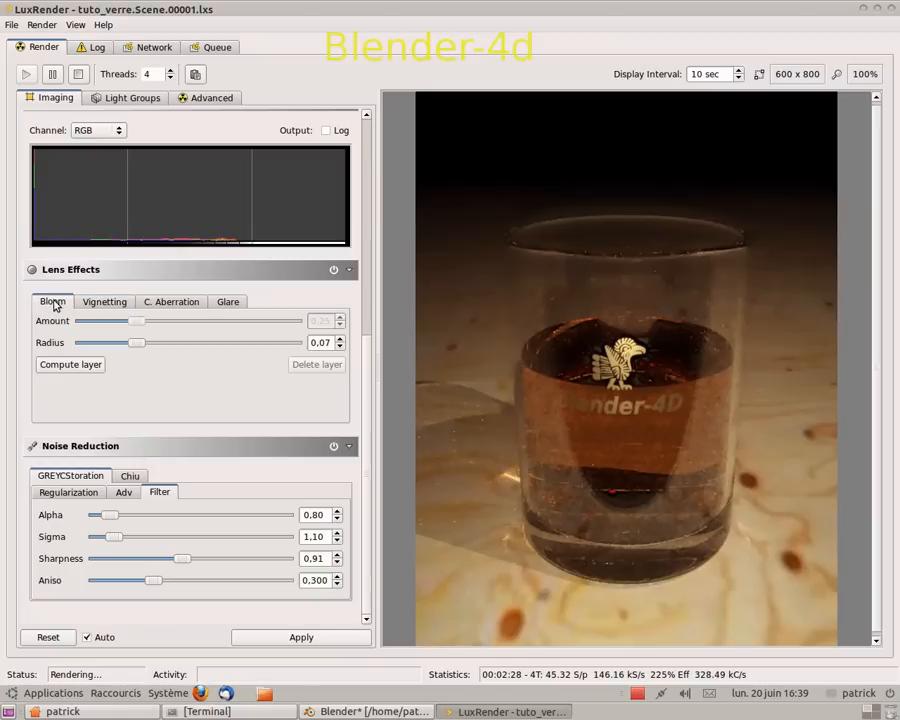
{"action": "left_click", "coordinate": [72, 366]}
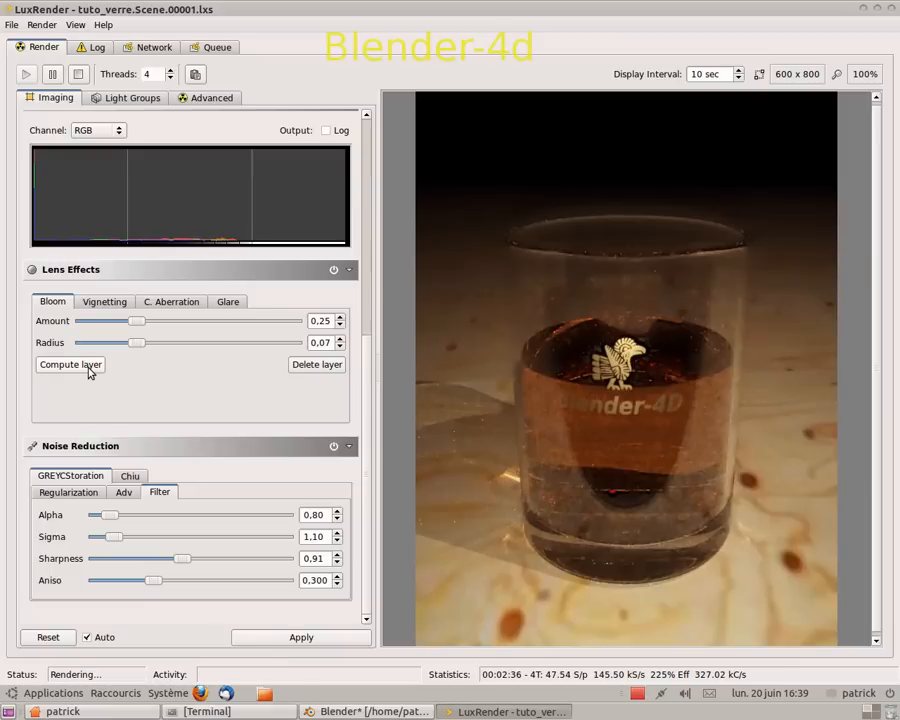
{"action": "left_click", "coordinate": [318, 365]}
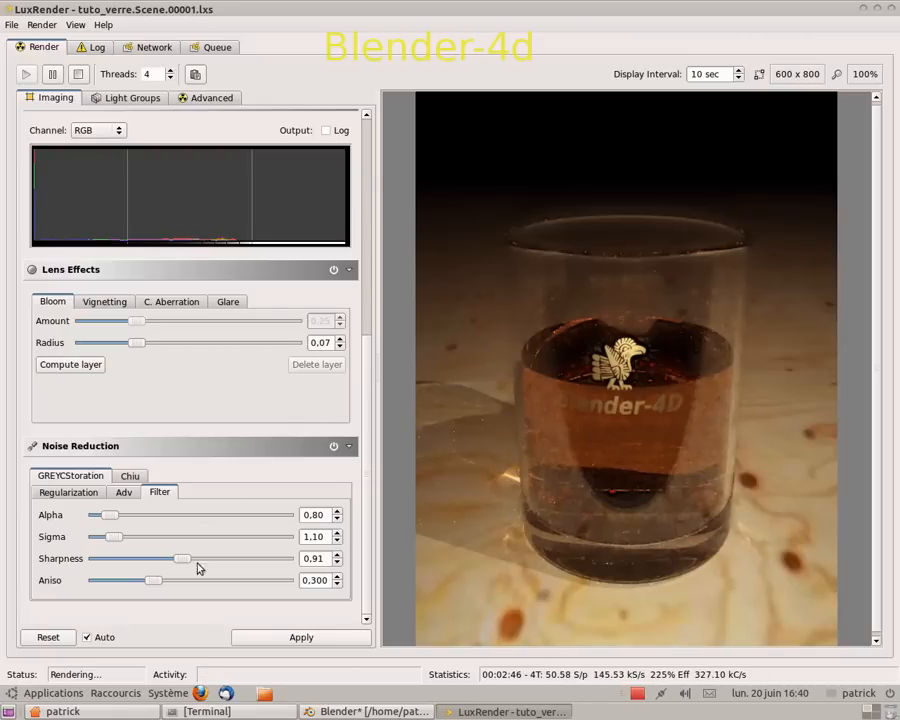
Compute a glare layer, try it with radius 0.080 and amount 0.059, and delete the layer.
{"action": "left_click", "coordinate": [231, 303]}
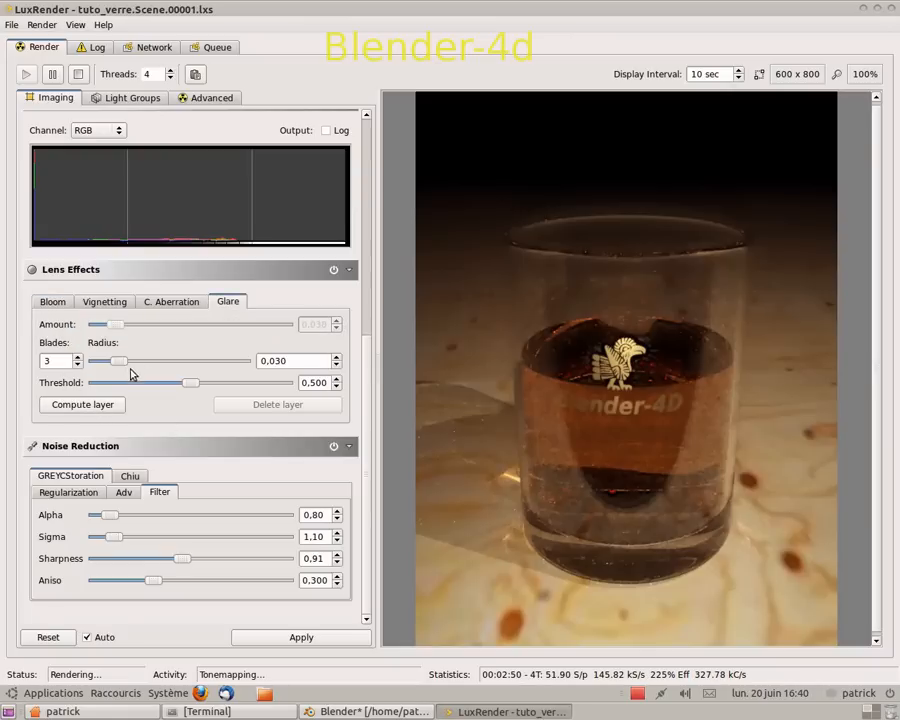
{"action": "left_click_drag", "start_coordinate": [120, 363], "coordinate": [107, 363]}
{"action": "left_click", "coordinate": [95, 405]}
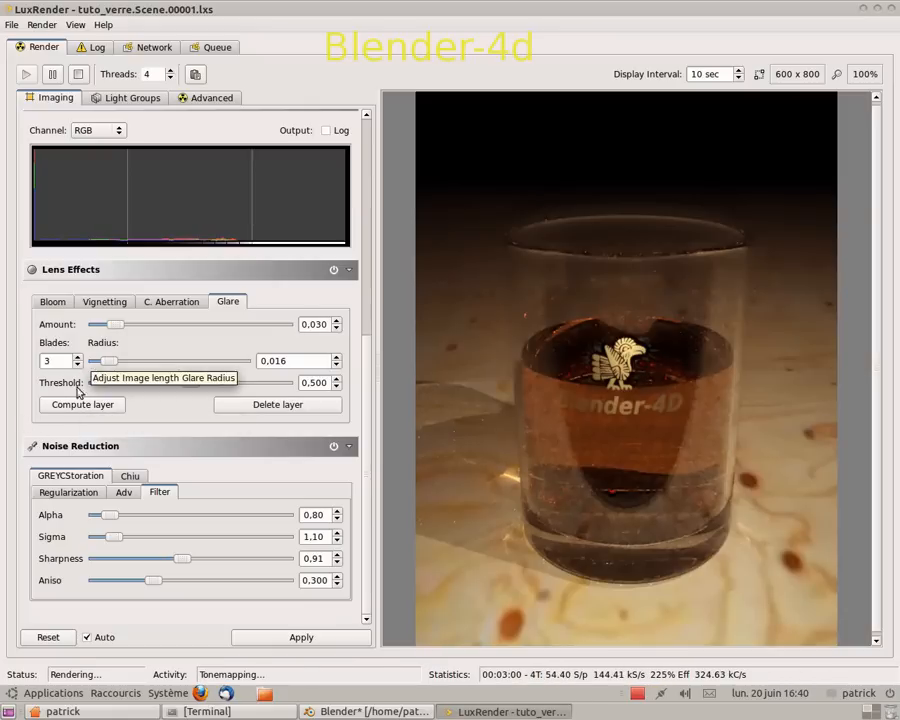
{"action": "left_click_drag", "start_coordinate": [110, 362], "coordinate": [156, 361]}
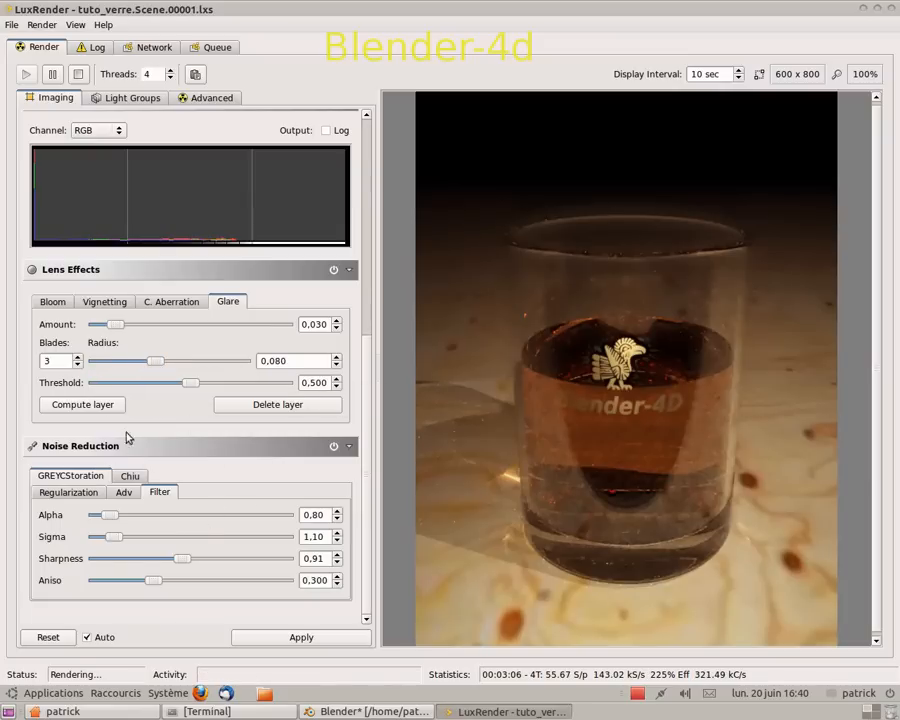
{"action": "left_click_drag", "start_coordinate": [114, 324], "coordinate": [134, 324]}
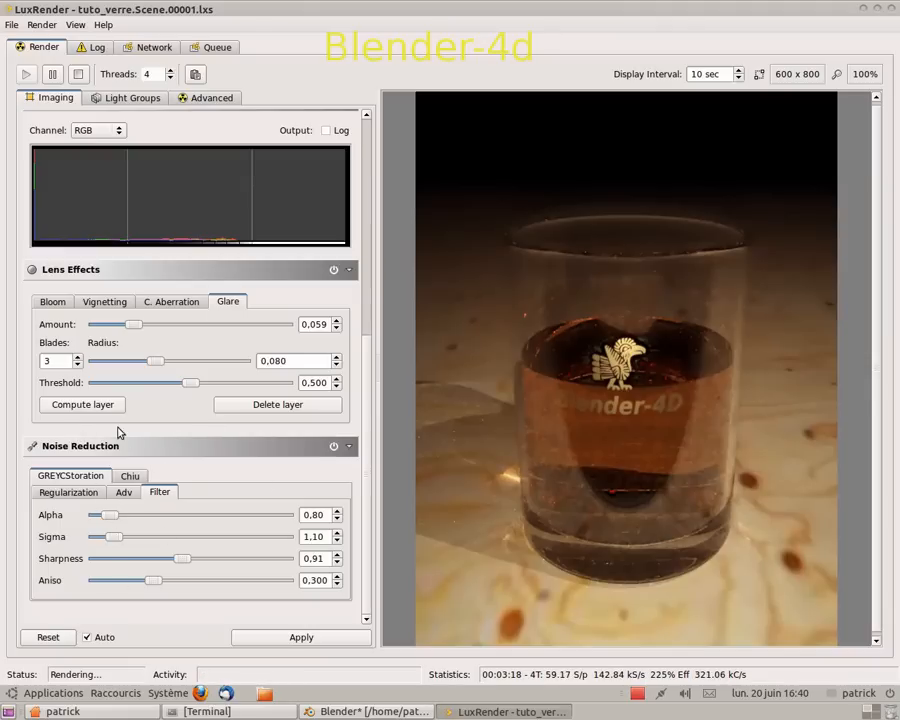
{"action": "left_click", "coordinate": [253, 406]}
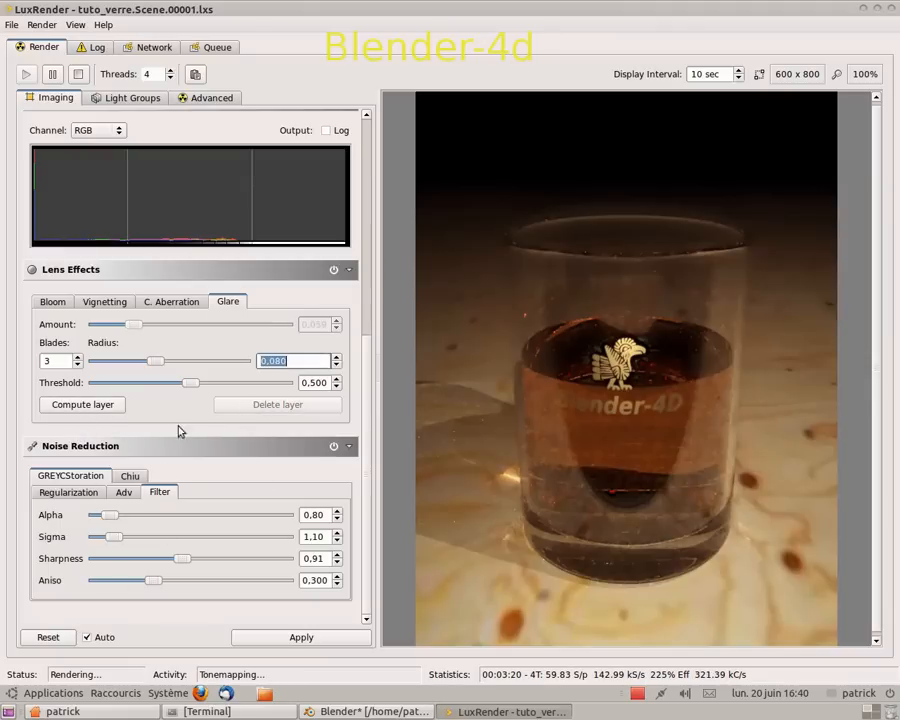
Reset all the render's imaging settings to their defaults and close the LuxRender window.
{"action": "scroll", "coordinate": [240, 541], "scroll_direction": "down", "scroll_amount": 1}
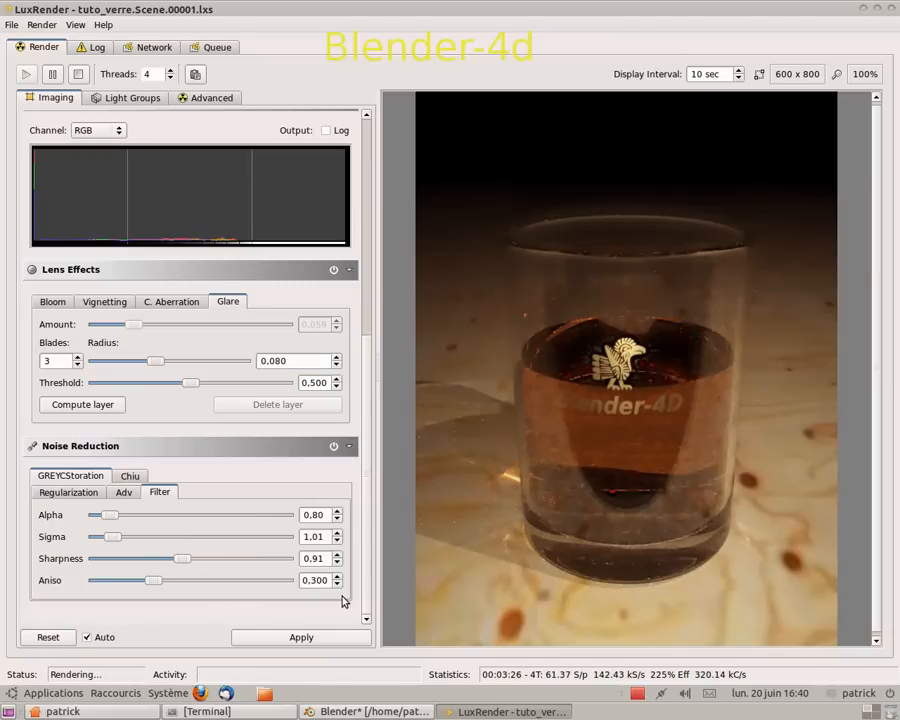
{"action": "left_click", "coordinate": [45, 638]}
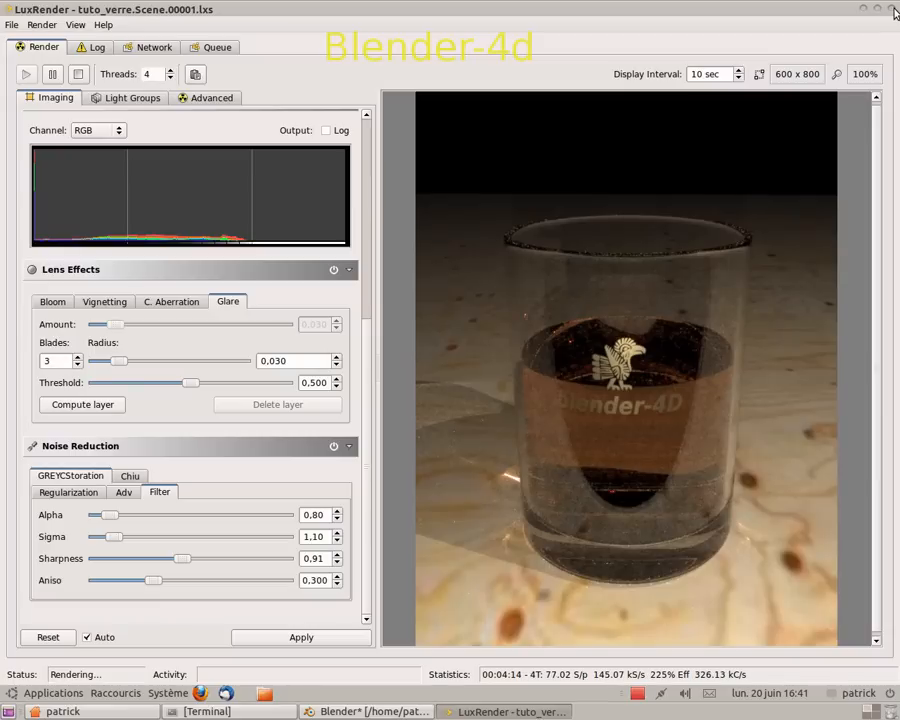
{"action": "left_click", "coordinate": [892, 10]}
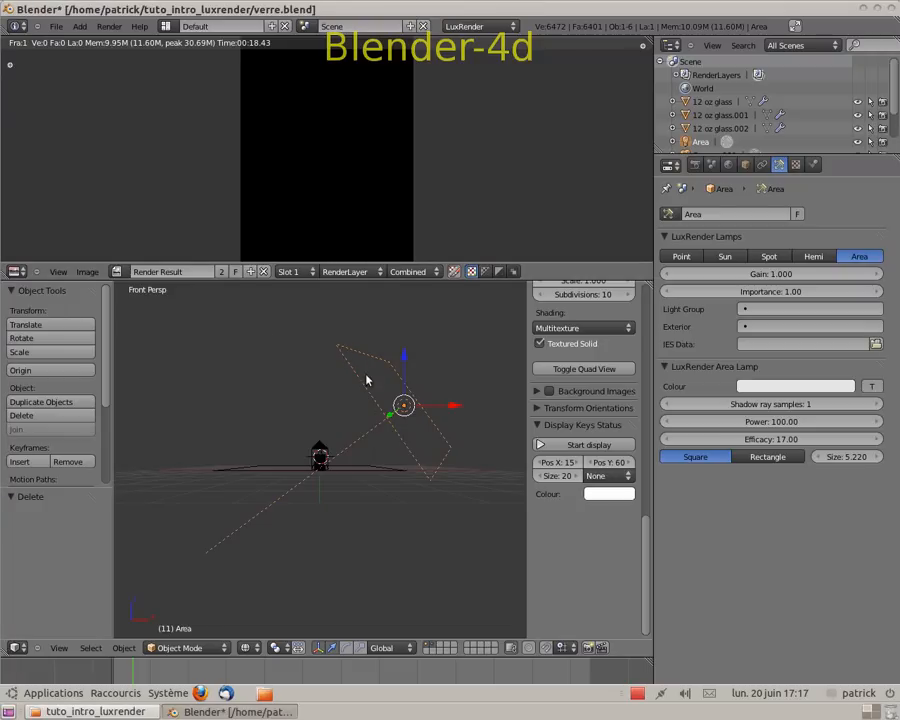
Select the 12 oz glass in the Blender scene and review its or and logo material settings.
{"action": "middle_click_drag", "start_coordinate": [338, 431], "coordinate": [264, 410]}
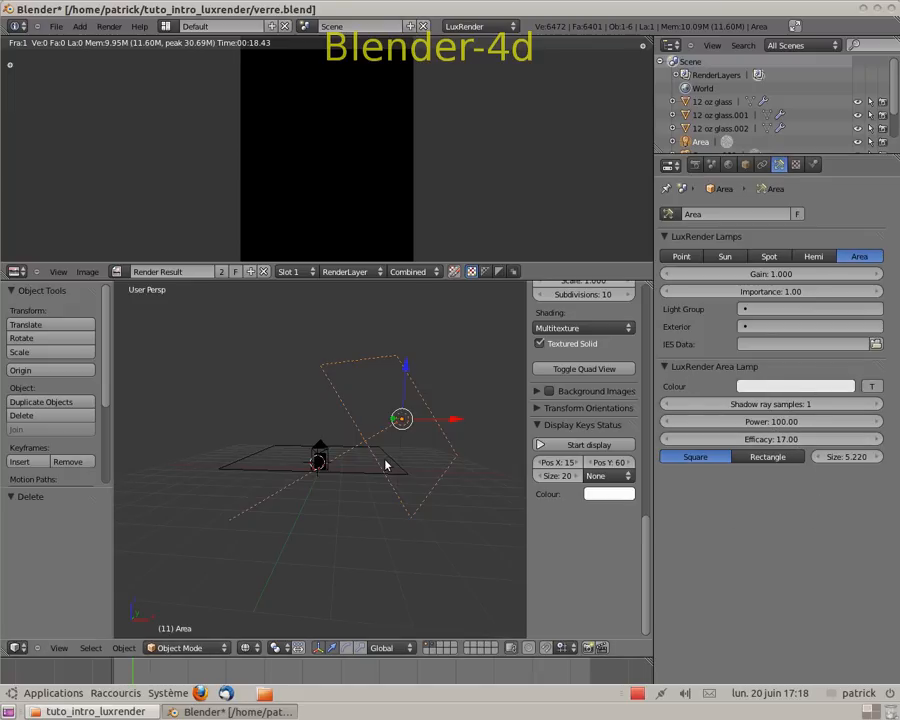
{"action": "mouse_move", "coordinate": [354, 466]}
{"action": "middle_mouse_down"}
{"action": "mouse_move", "coordinate": [398, 480]}
{"action": "mouse_move", "coordinate": [420, 532]}
{"action": "mouse_move", "coordinate": [390, 482]}
{"action": "mouse_move", "coordinate": [333, 503]}
{"action": "mouse_move", "coordinate": [335, 488]}
{"action": "mouse_move", "coordinate": [382, 436]}
{"action": "mouse_move", "coordinate": [358, 464]}
{"action": "mouse_move", "coordinate": [405, 472]}
{"action": "mouse_move", "coordinate": [367, 467]}
{"action": "middle_mouse_up"}
{"action": "middle_click_drag", "start_coordinate": [323, 513], "coordinate": [240, 486]}
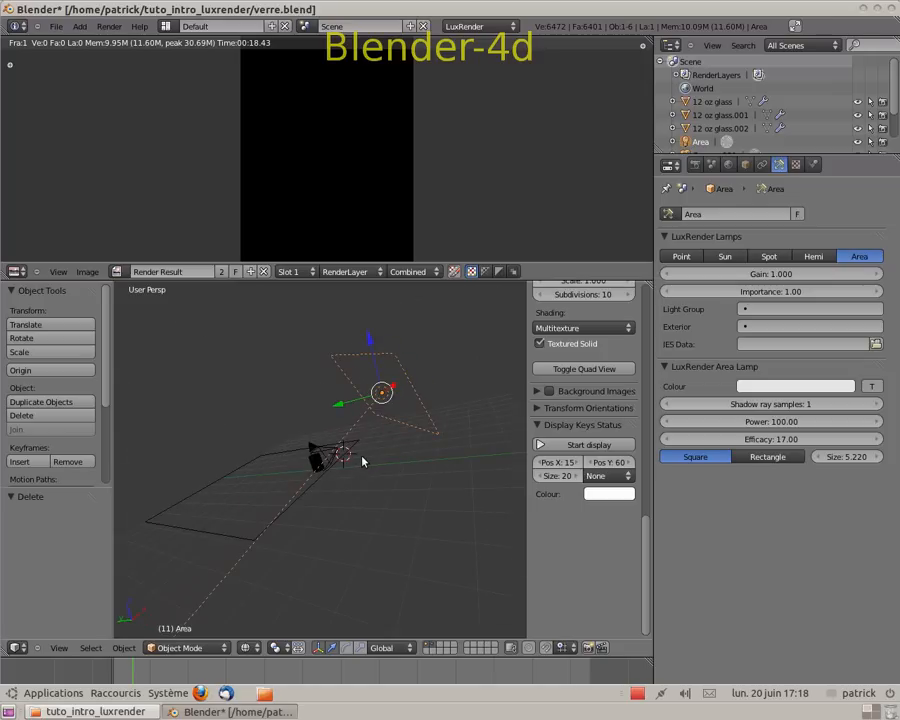
{"action": "scroll", "coordinate": [316, 490], "scroll_direction": "up", "scroll_amount": 4}
{"action": "right_click", "coordinate": [317, 473]}
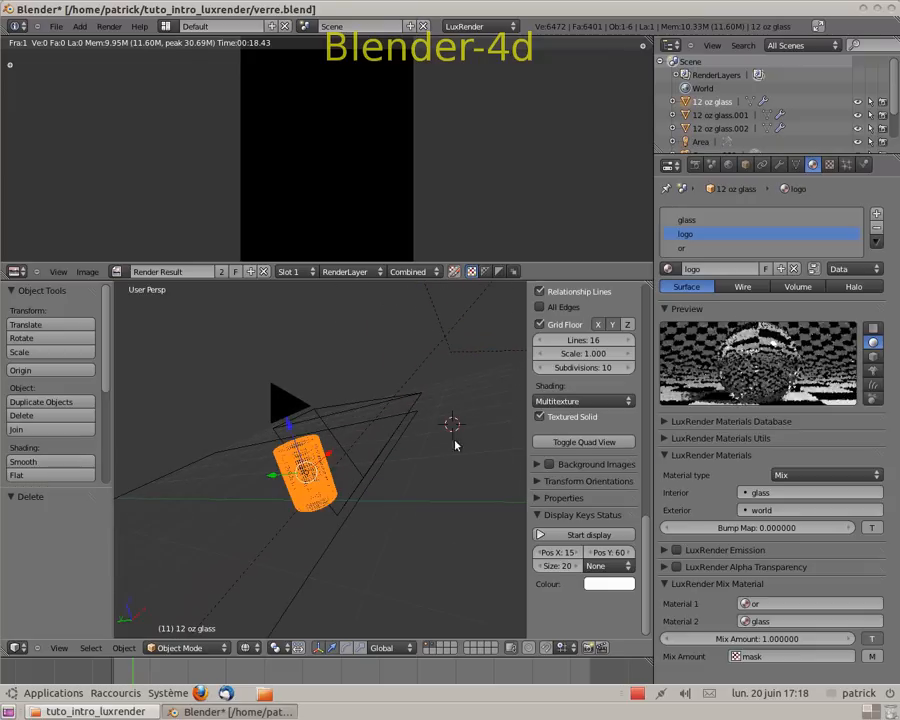
{"action": "left_click", "coordinate": [690, 248]}
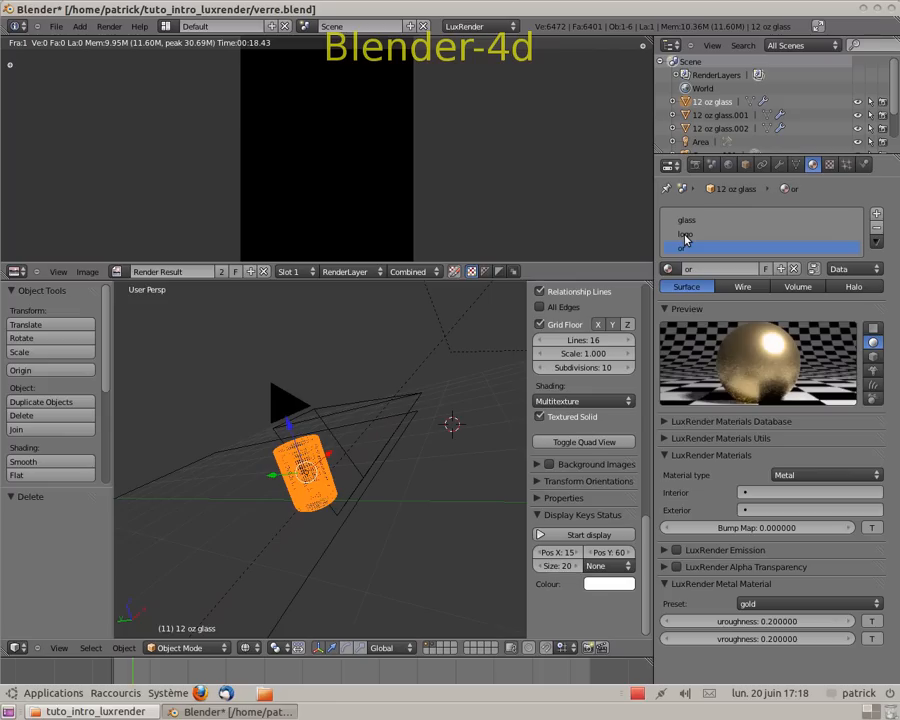
{"action": "left_click", "coordinate": [685, 235]}
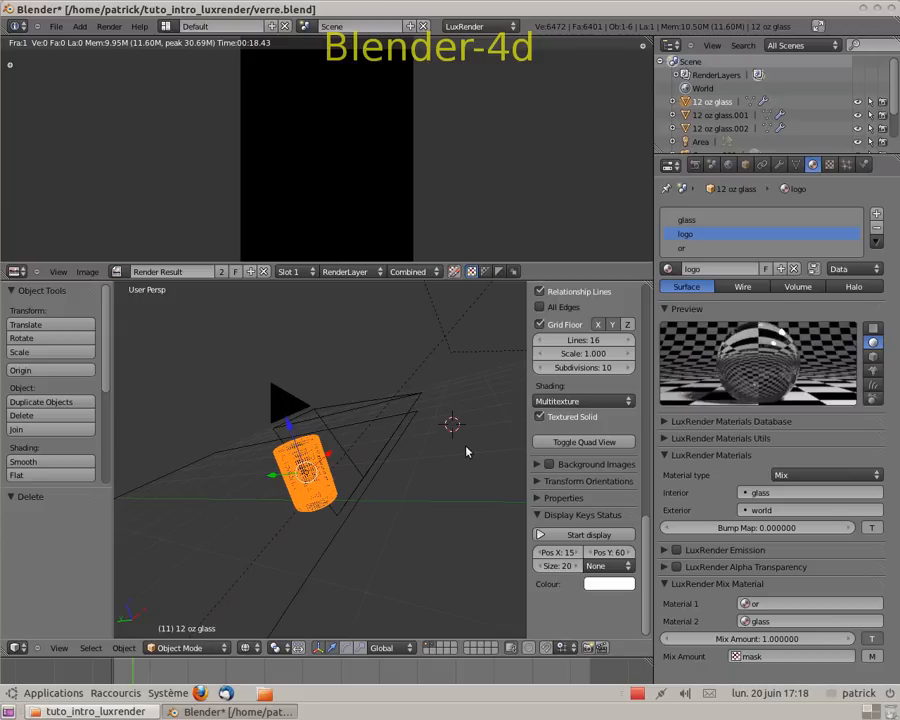
View the glass through the camera and render the scene with LuxRender.
{"action": "scroll", "coordinate": [490, 468], "scroll_direction": "up", "scroll_amount": 2}
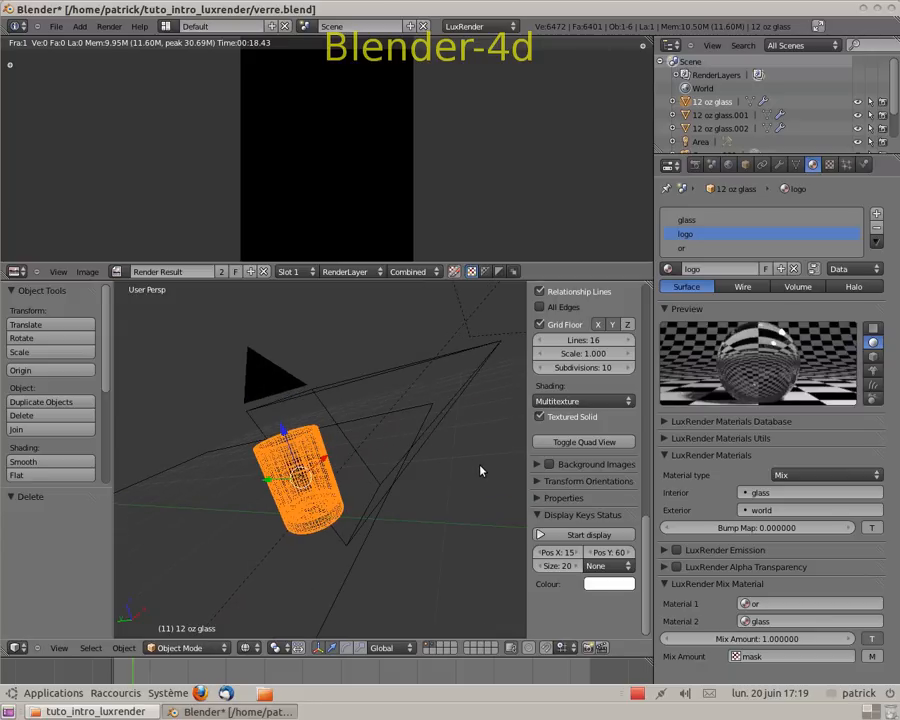
{"action": "key", "text": "KP_0"}
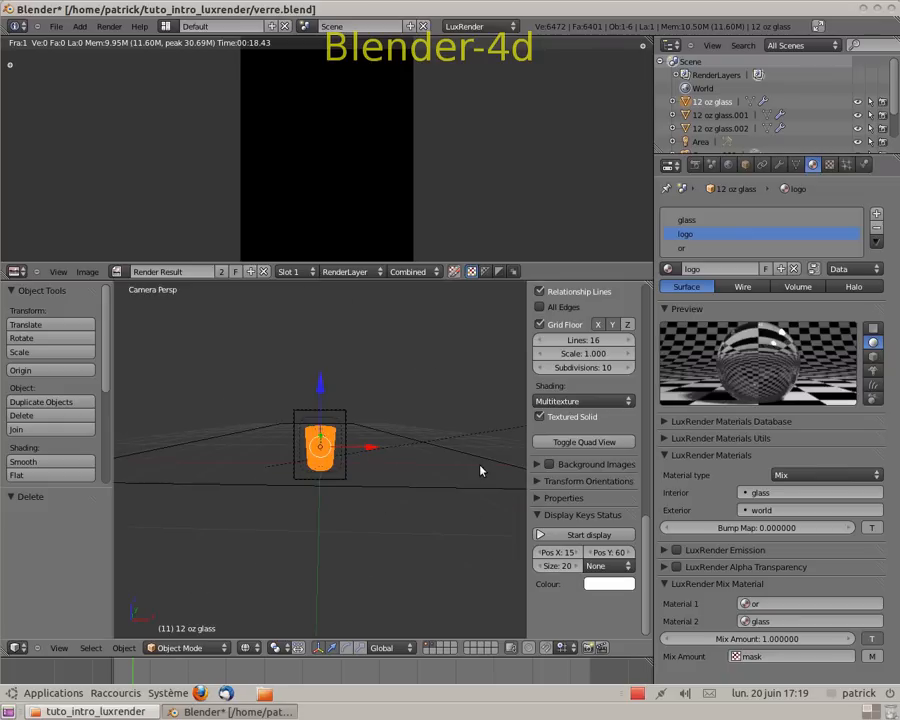
{"action": "scroll", "coordinate": [424, 482], "scroll_direction": "up", "scroll_amount": 5}
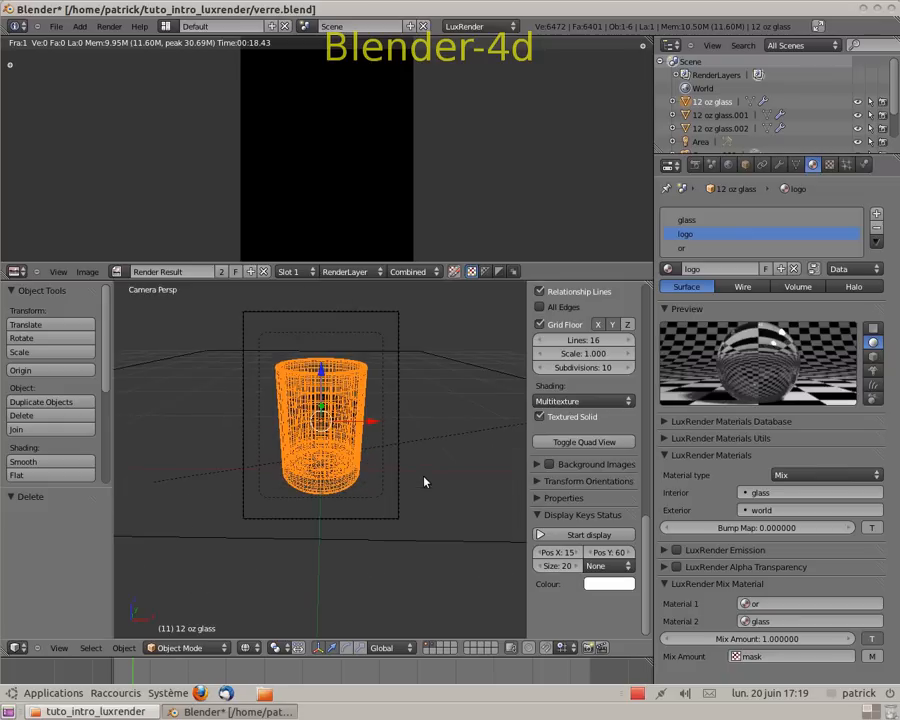
{"action": "key", "text": "F12"}
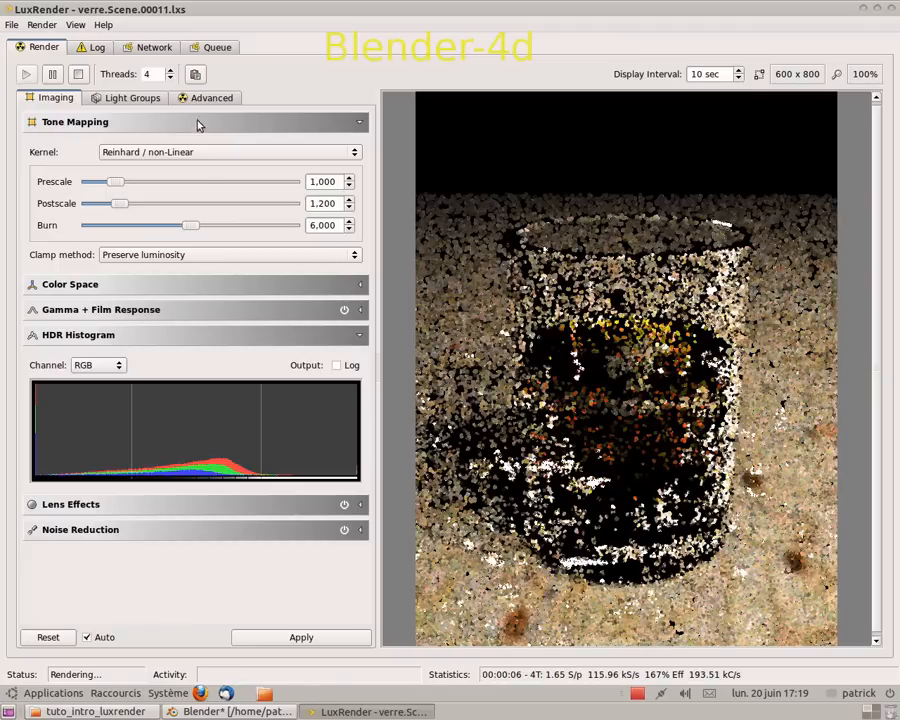
Switch the render's tone mapping kernel to Linear and lower the exposure to 0.607.
{"action": "left_click", "coordinate": [354, 152]}
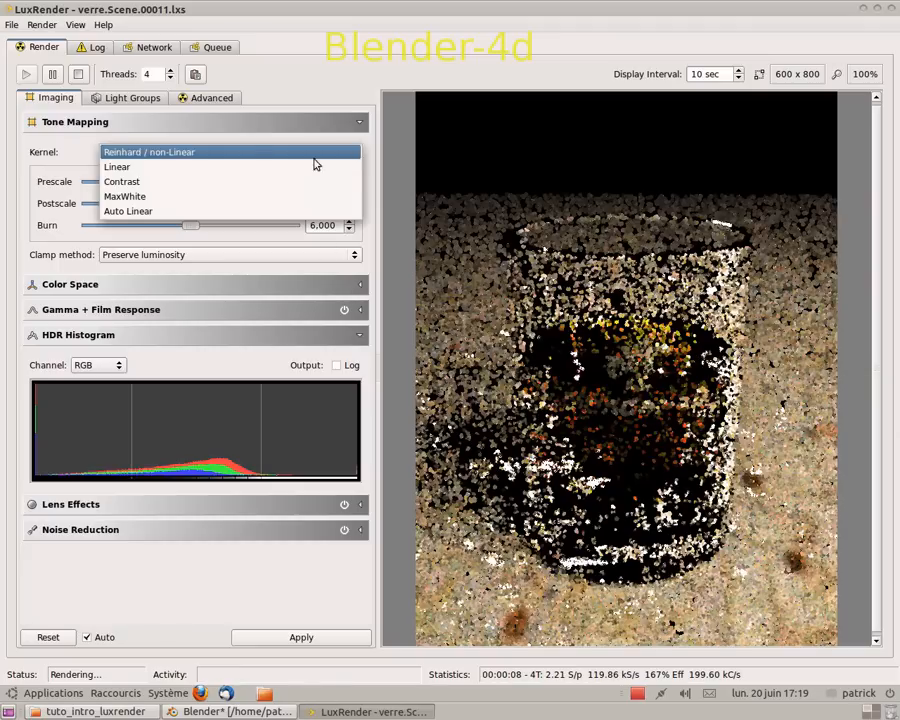
{"action": "left_click", "coordinate": [253, 170]}
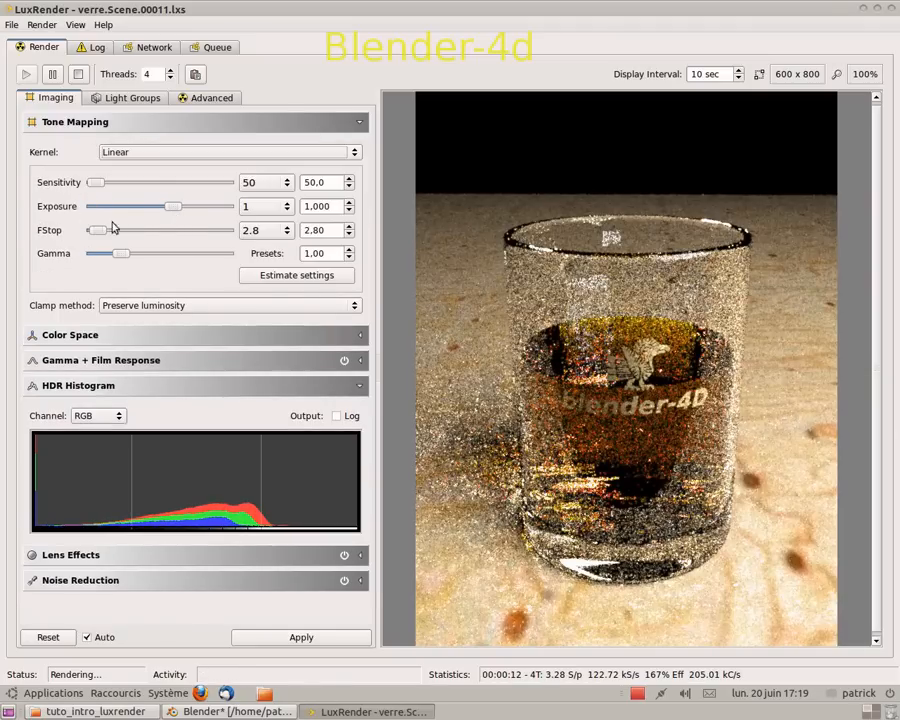
{"action": "left_click_drag", "start_coordinate": [172, 205], "coordinate": [167, 212]}
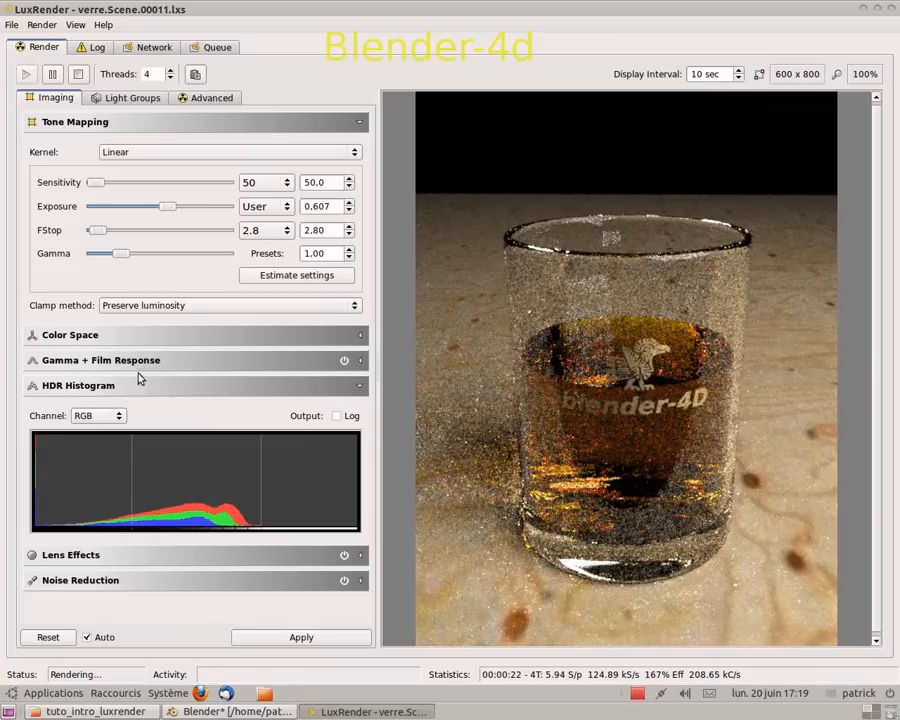
Apply the F125CD film response to the render.
{"action": "left_click", "coordinate": [358, 362]}
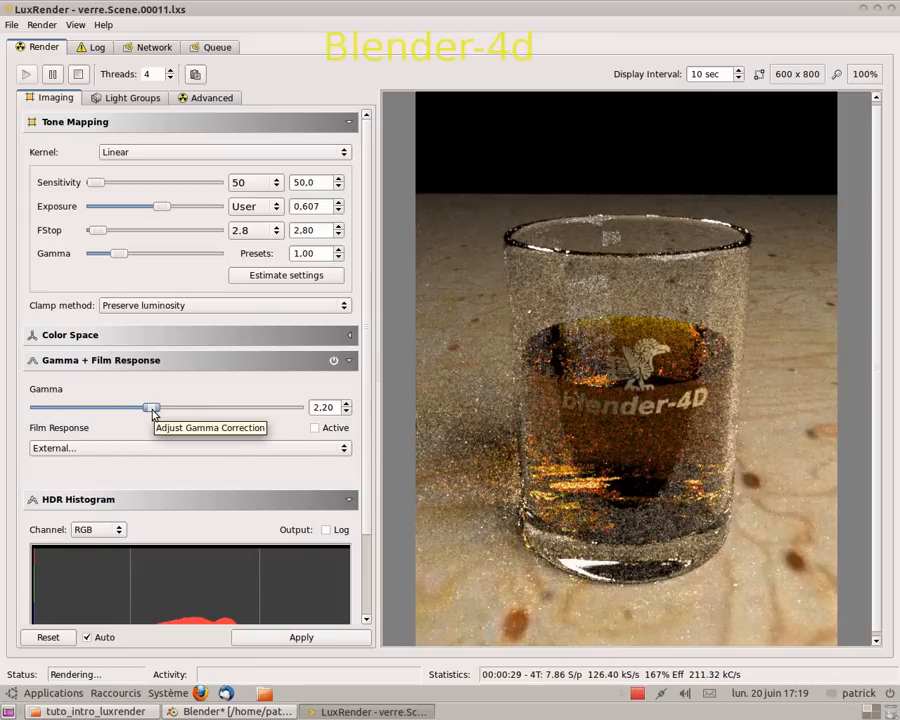
{"action": "left_click", "coordinate": [344, 451]}
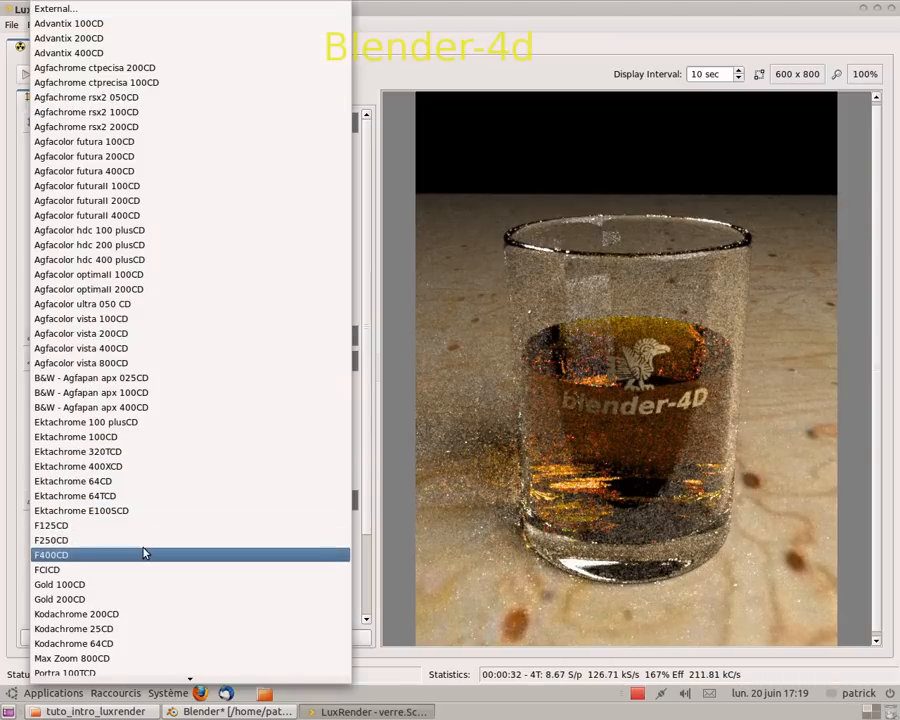
{"action": "left_click", "coordinate": [93, 533]}
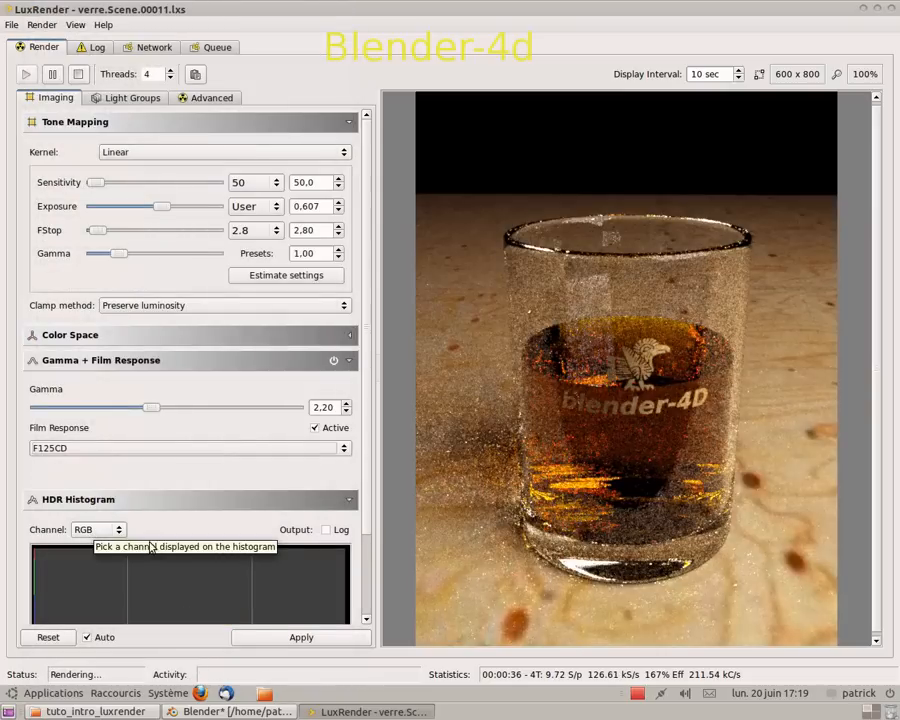
Enable the vignetting lens effect and set its amount to 0.289.
{"action": "scroll", "coordinate": [252, 491], "scroll_direction": "down", "scroll_amount": 3}
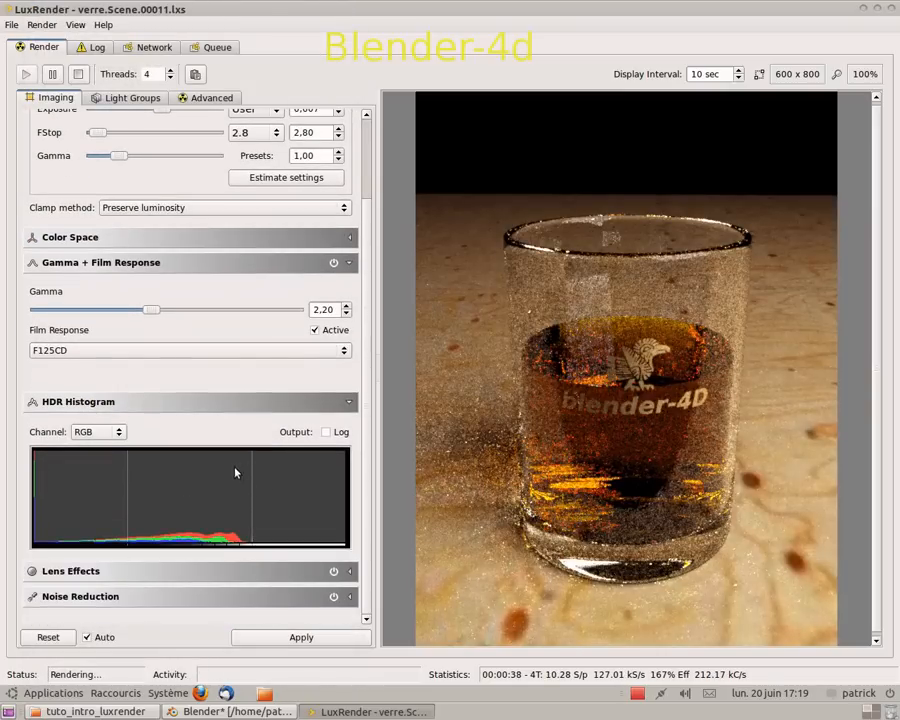
{"action": "left_click", "coordinate": [349, 571]}
{"action": "scroll", "coordinate": [200, 550], "scroll_direction": "down", "scroll_amount": 5}
{"action": "left_click", "coordinate": [106, 452]}
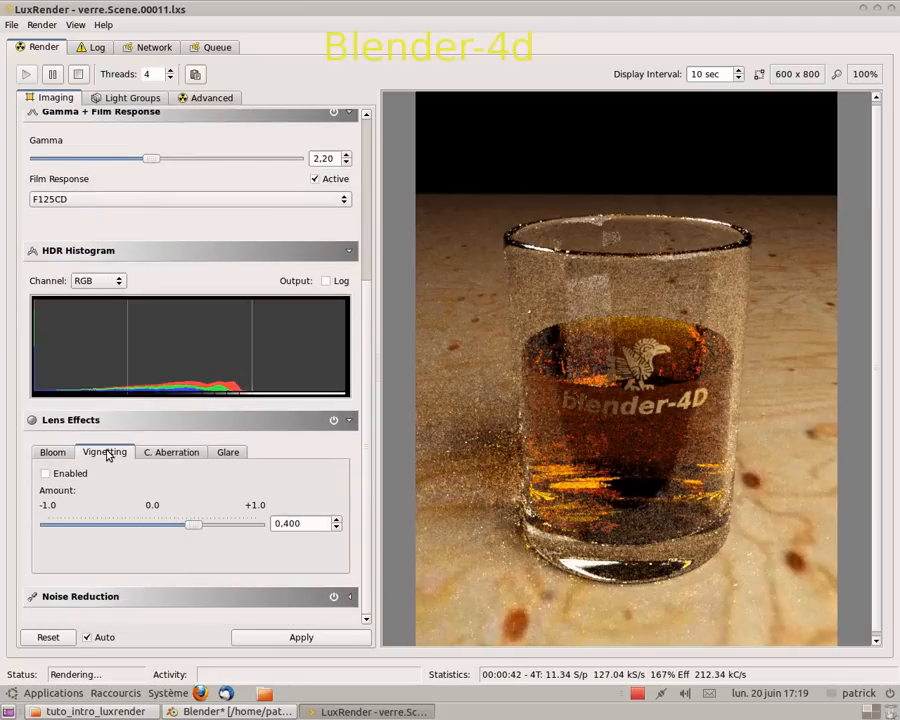
{"action": "left_click", "coordinate": [45, 473]}
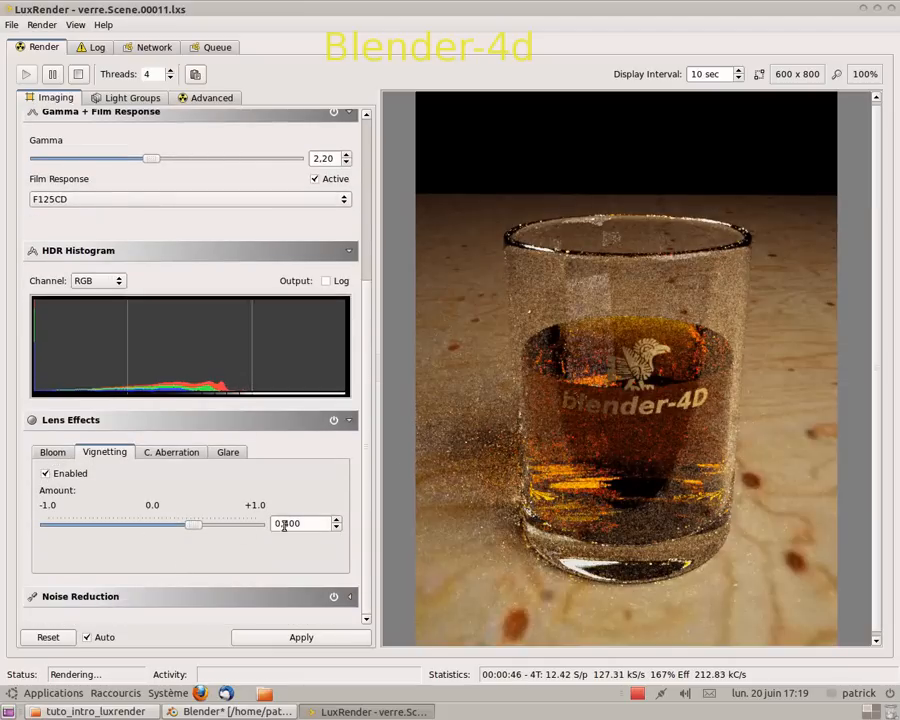
{"action": "left_click_drag", "start_coordinate": [196, 530], "coordinate": [185, 531]}
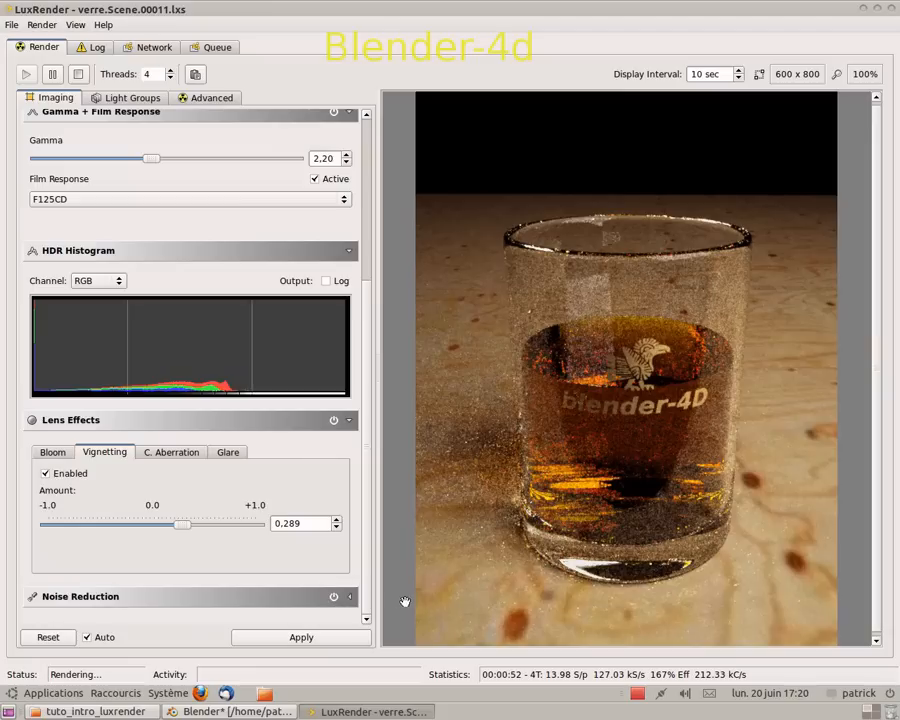
Look over the GREYCStoration noise reduction settings without enabling them.
{"action": "left_click", "coordinate": [350, 598]}
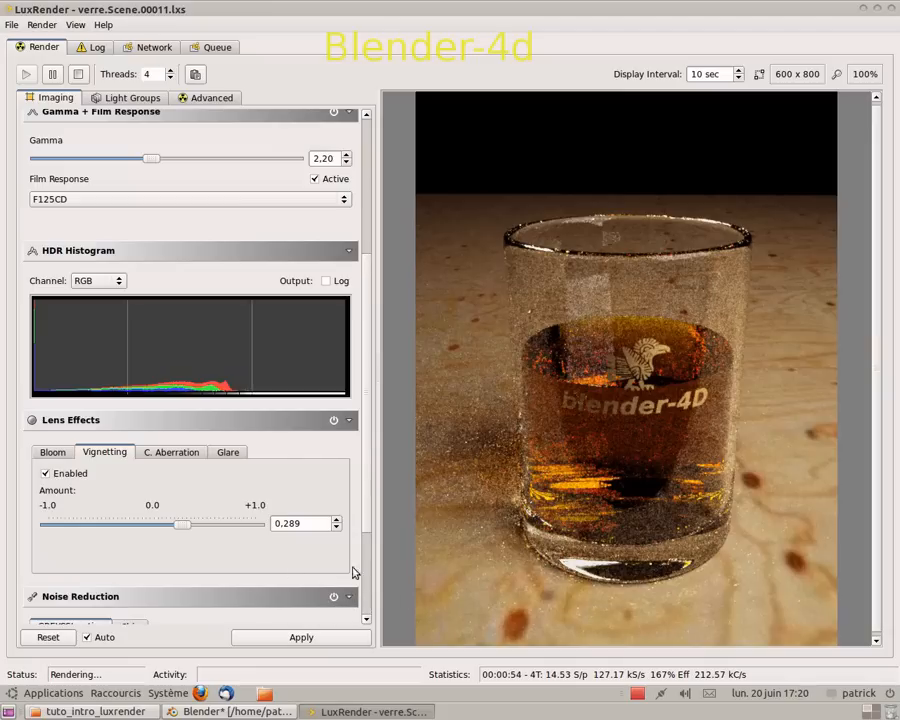
{"action": "scroll", "coordinate": [370, 353], "scroll_direction": "down", "scroll_amount": 5}
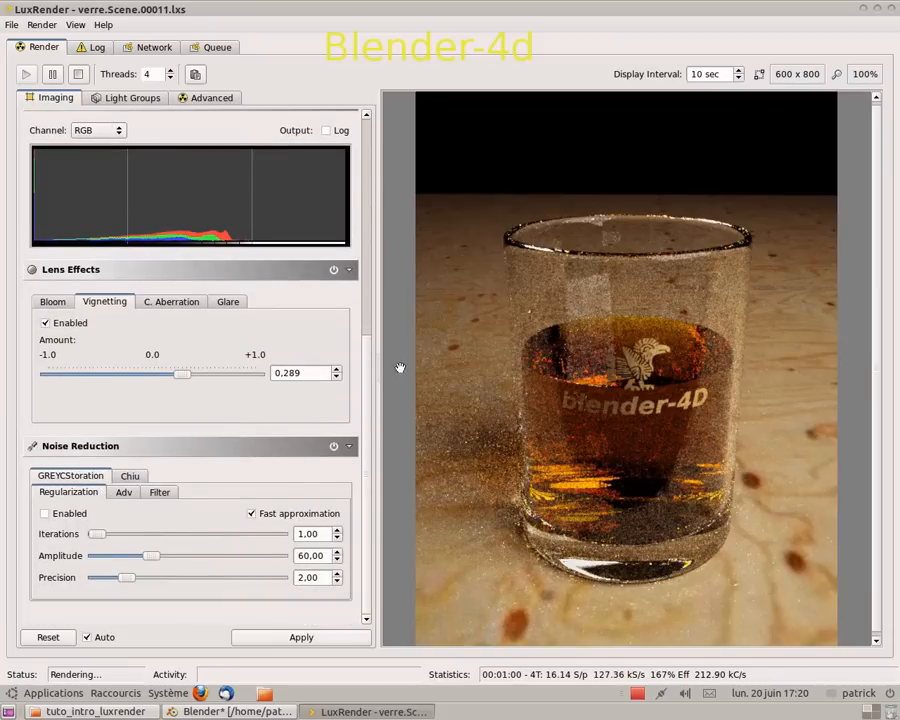
{"action": "left_click_drag", "start_coordinate": [367, 361], "coordinate": [357, 76]}
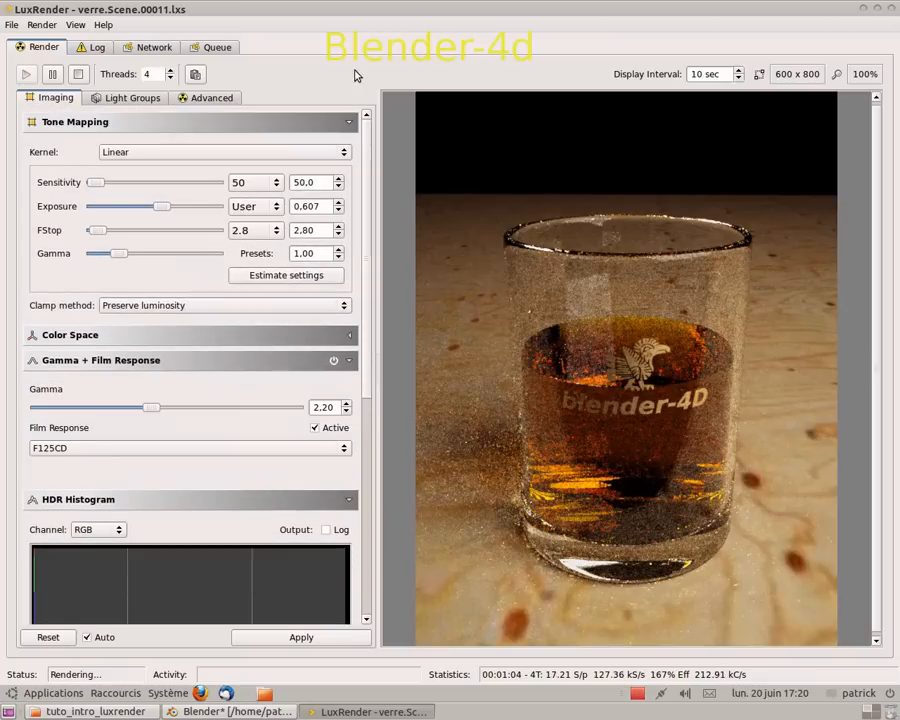
Set the default light group's gain to 1.1547819 and enable its RGB colour with white, then return to the imaging settings.
{"action": "left_click", "coordinate": [140, 98]}
{"action": "mouse_move", "coordinate": [187, 154]}
{"action": "left_mouse_down"}
{"action": "mouse_move", "coordinate": [200, 156]}
{"action": "mouse_move", "coordinate": [190, 159]}
{"action": "left_mouse_up"}
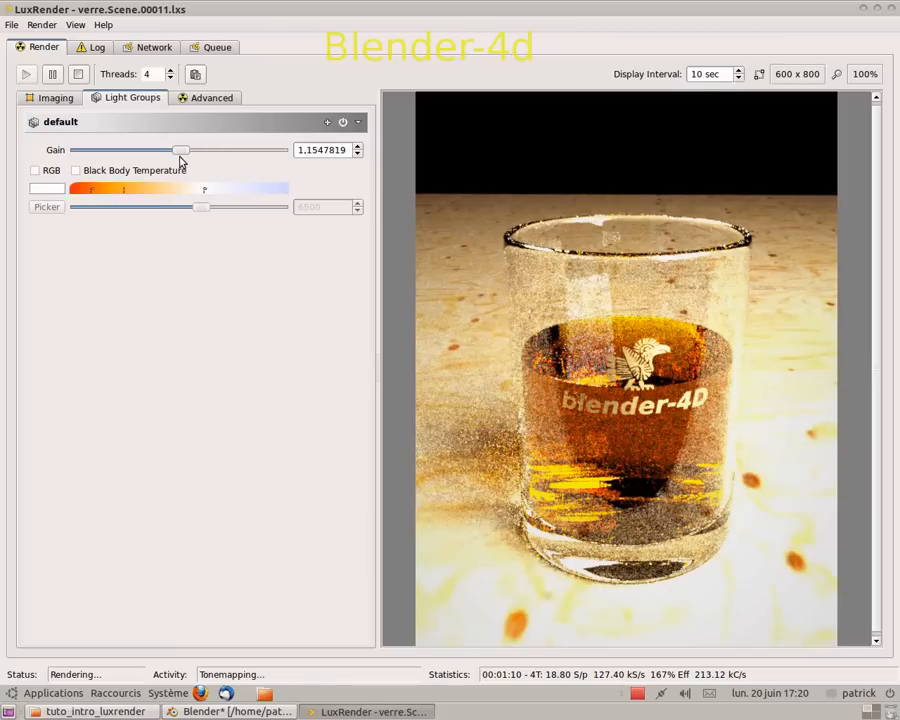
{"action": "left_click", "coordinate": [36, 171]}
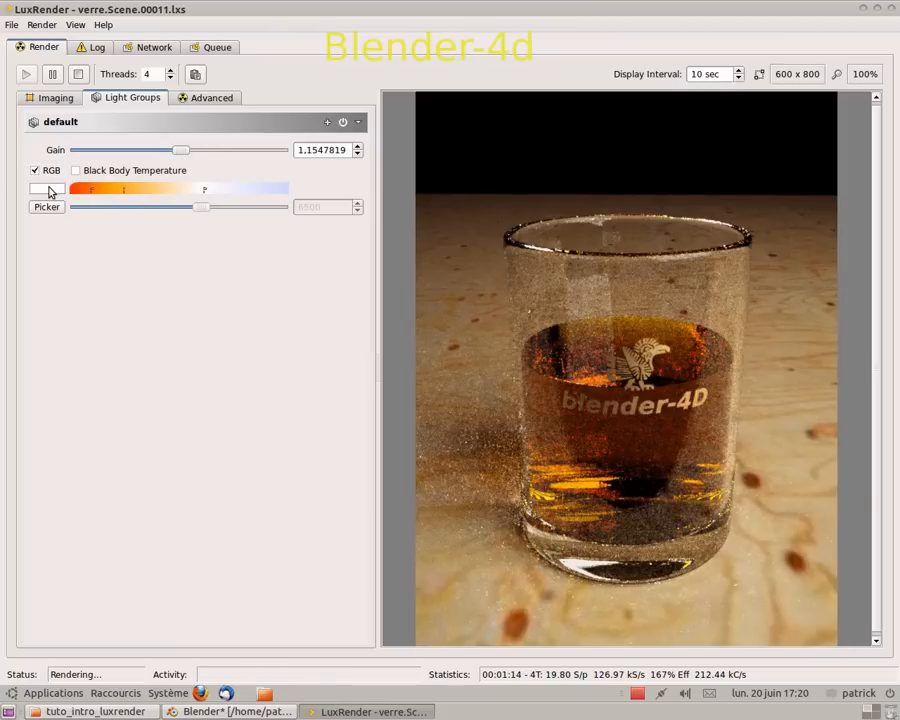
{"action": "left_click", "coordinate": [52, 208]}
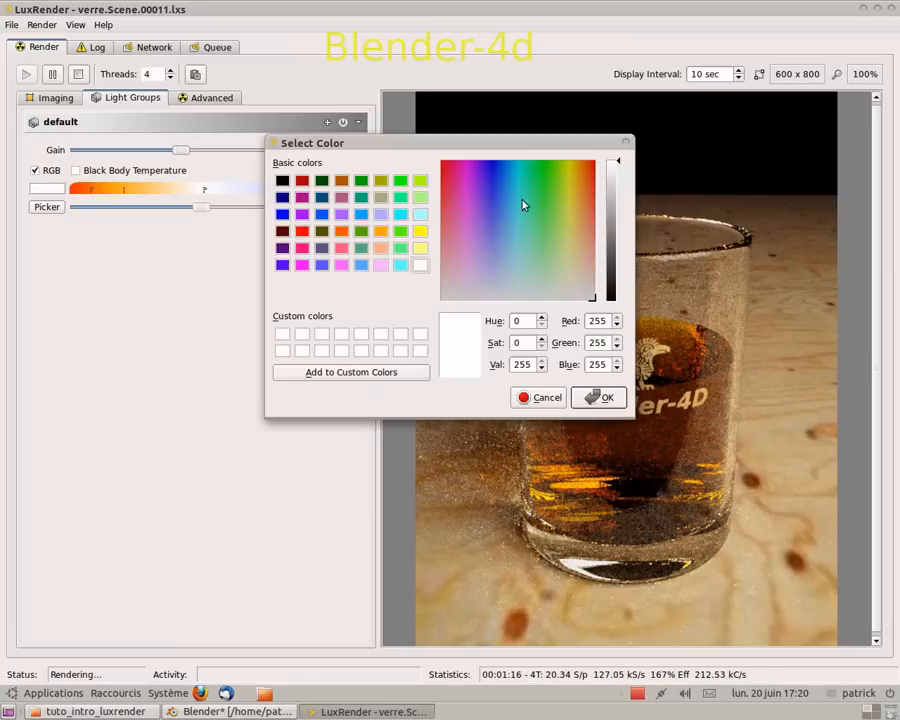
{"action": "mouse_move", "coordinate": [574, 233]}
{"action": "left_mouse_down"}
{"action": "mouse_move", "coordinate": [534, 255]}
{"action": "mouse_move", "coordinate": [549, 234]}
{"action": "mouse_move", "coordinate": [581, 272]}
{"action": "mouse_move", "coordinate": [517, 314]}
{"action": "mouse_move", "coordinate": [556, 303]}
{"action": "mouse_move", "coordinate": [579, 245]}
{"action": "mouse_move", "coordinate": [565, 183]}
{"action": "mouse_move", "coordinate": [594, 285]}
{"action": "mouse_move", "coordinate": [565, 299]}
{"action": "mouse_move", "coordinate": [591, 298]}
{"action": "left_mouse_up"}
{"action": "left_click", "coordinate": [602, 398]}
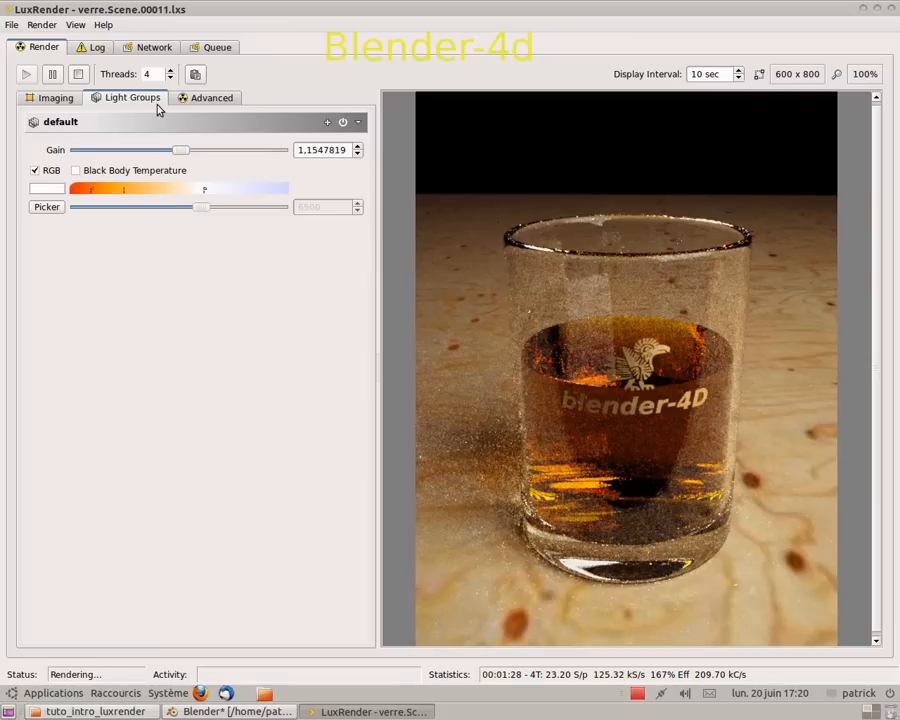
{"action": "left_click", "coordinate": [44, 98]}
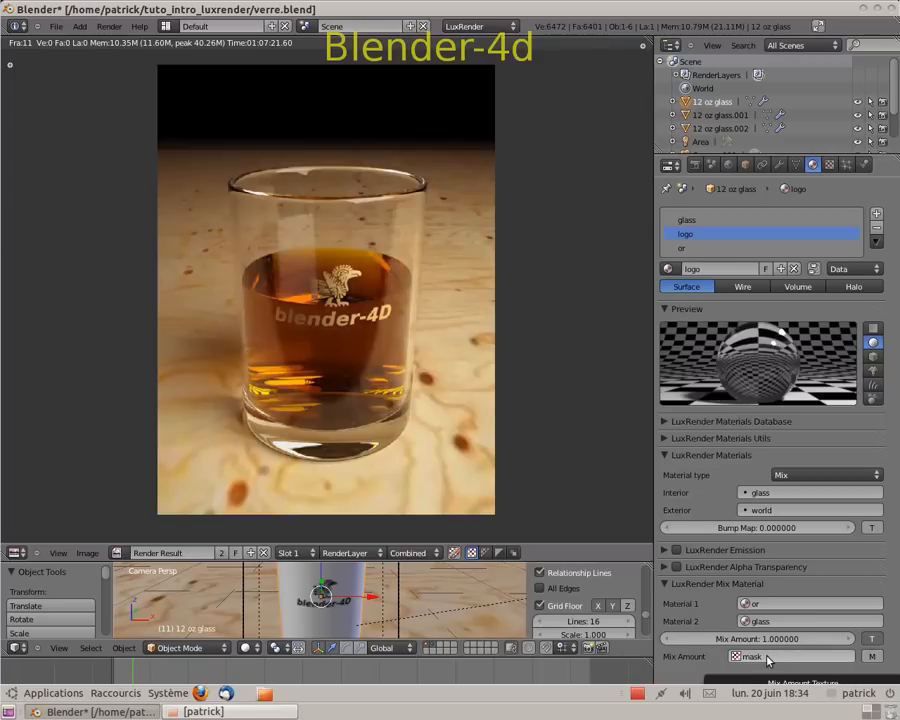
Review the image map settings of the logo material's mask texture in Blender and return to the material settings.
{"action": "left_click", "coordinate": [830, 165]}
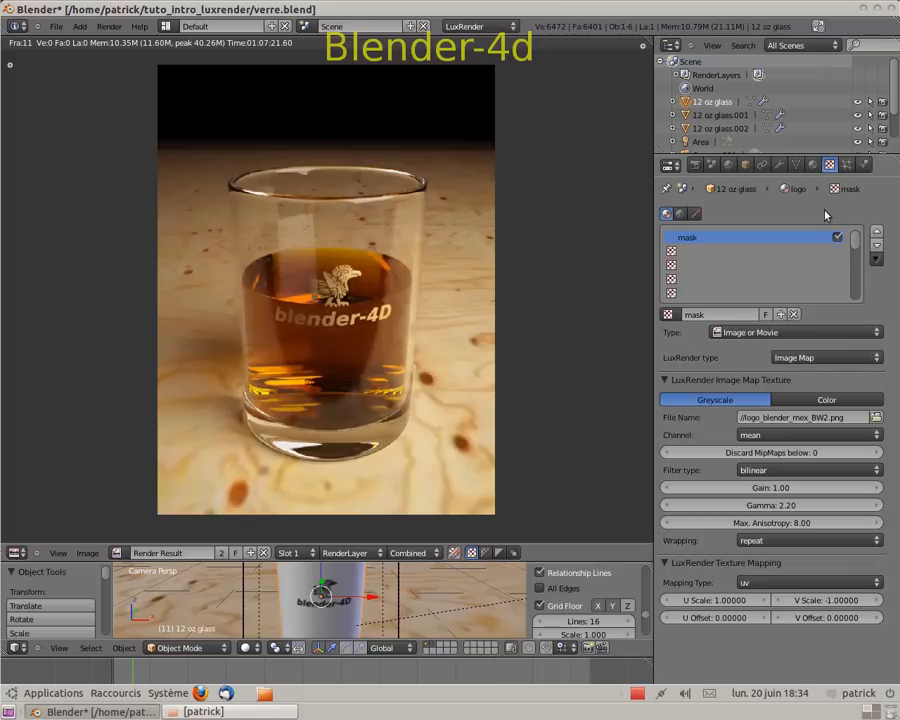
{"action": "left_click", "coordinate": [812, 164]}
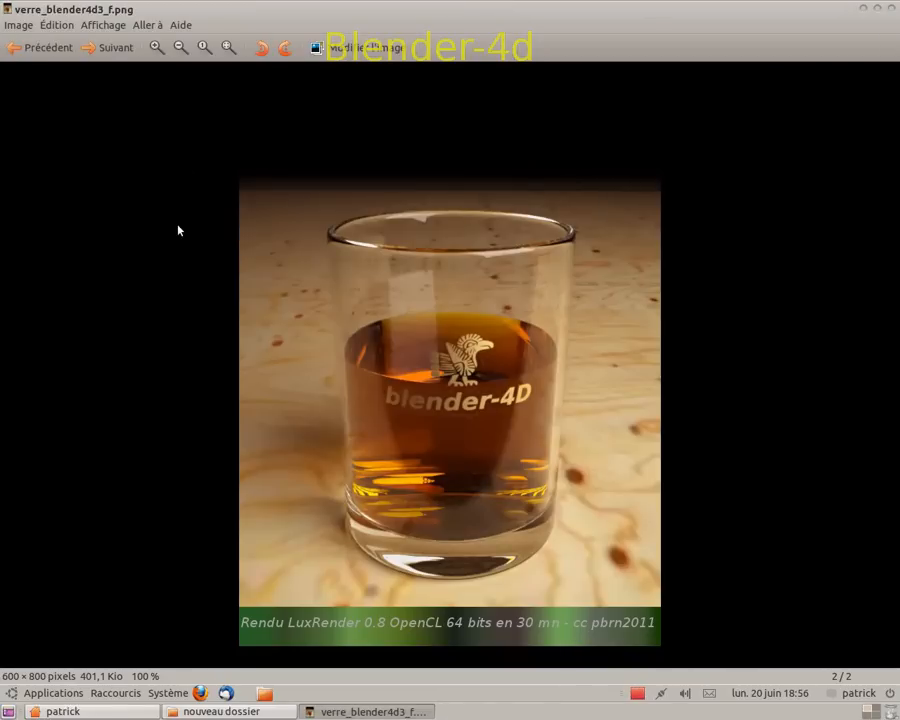
Show the next picture, the render of the red and blue pens, in the image viewer.
{"action": "left_click", "coordinate": [104, 50]}
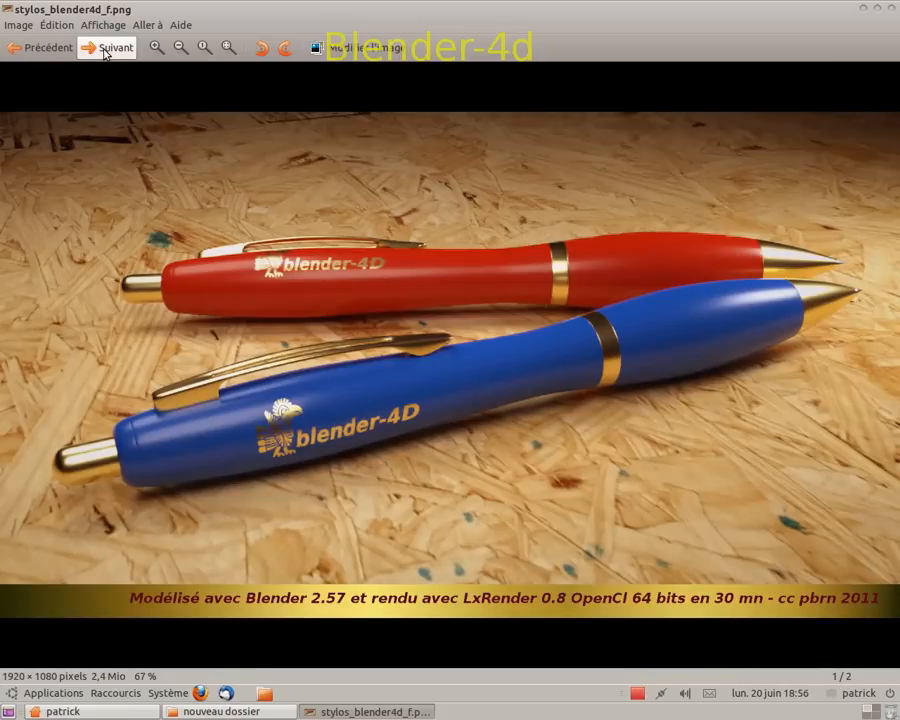